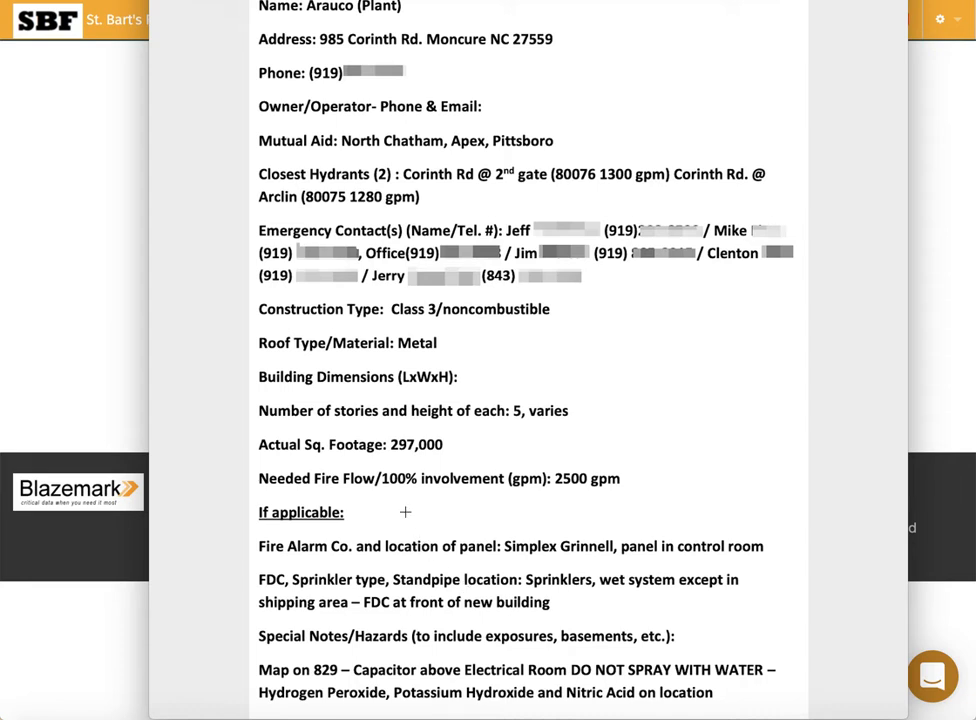
Close the plant info sheet, turn Edit Mode on, and start a new preplan from Preplans.
{"action": "left_click", "coordinate": [116, 229]}
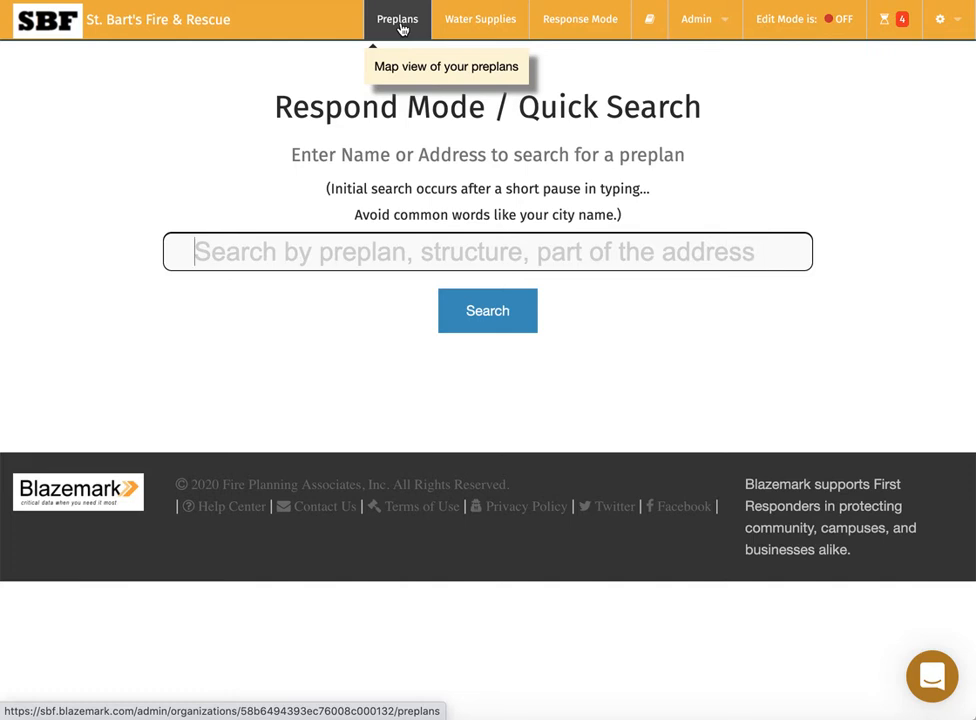
{"action": "left_click", "coordinate": [781, 22]}
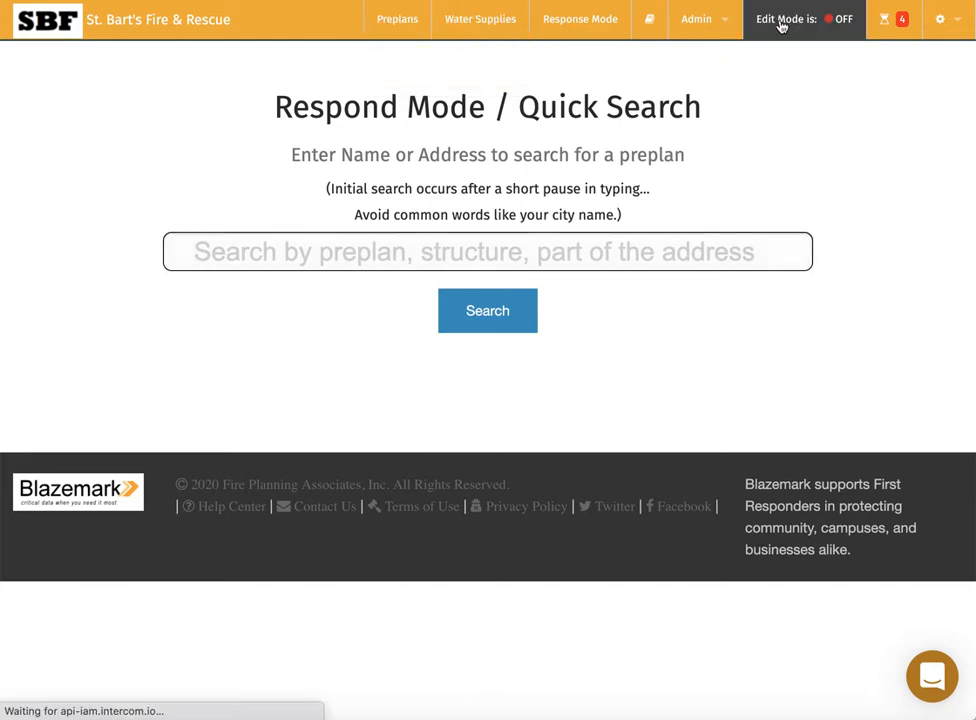
{"action": "left_click", "coordinate": [399, 24]}
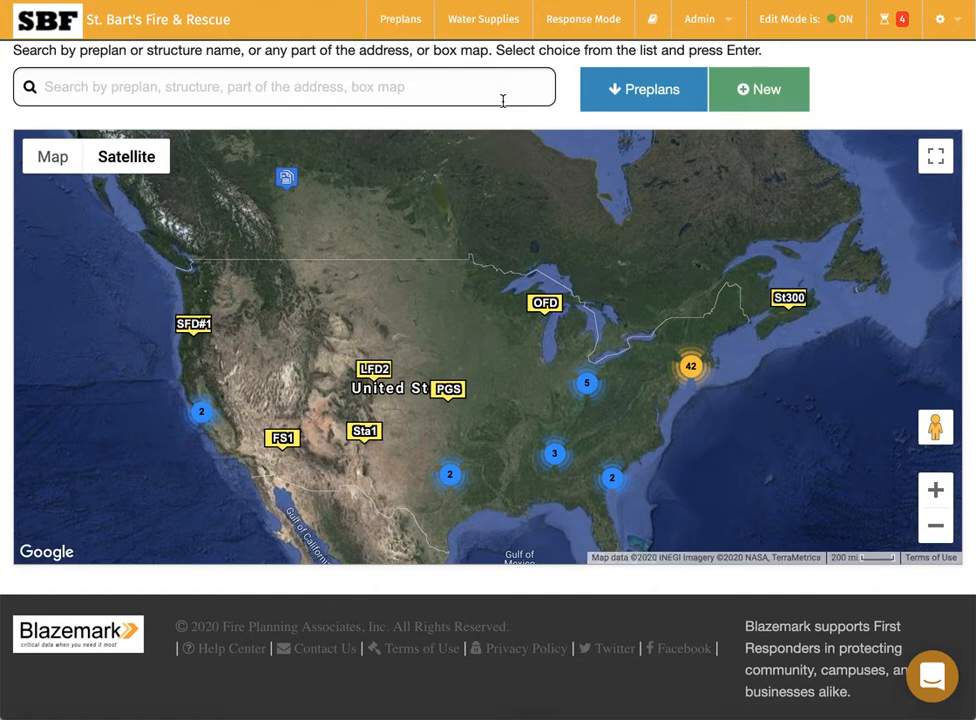
{"action": "left_click", "coordinate": [767, 93]}
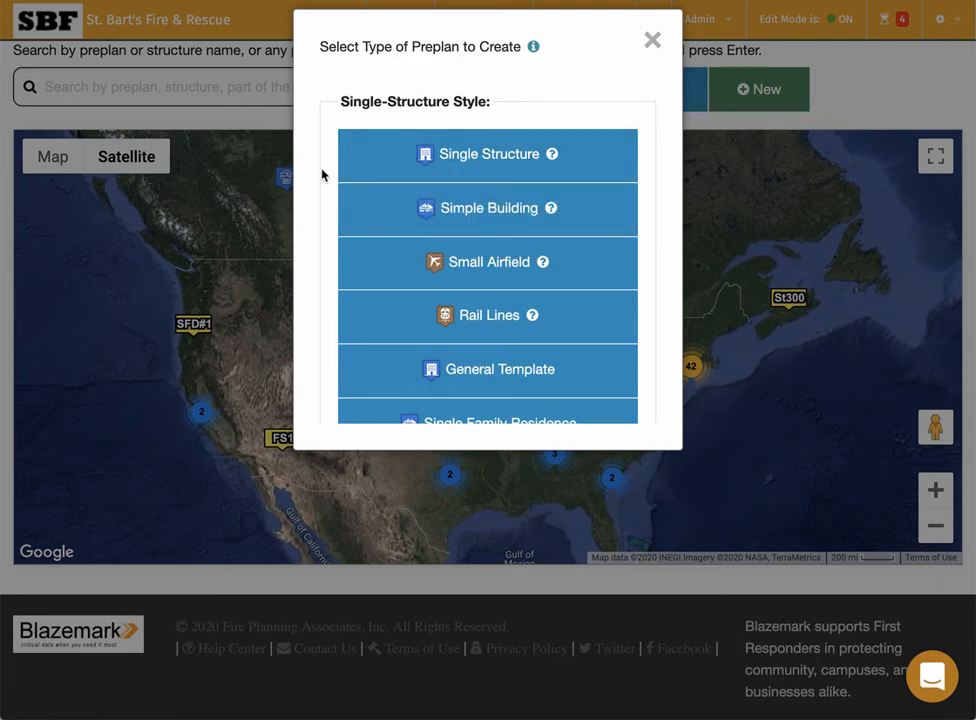
Look through the preplan types and pick Single Structure with no template.
{"action": "scroll", "coordinate": [321, 175], "scroll_direction": "down", "scroll_amount": 3}
{"action": "scroll", "coordinate": [321, 175], "scroll_direction": "down", "scroll_amount": 5}
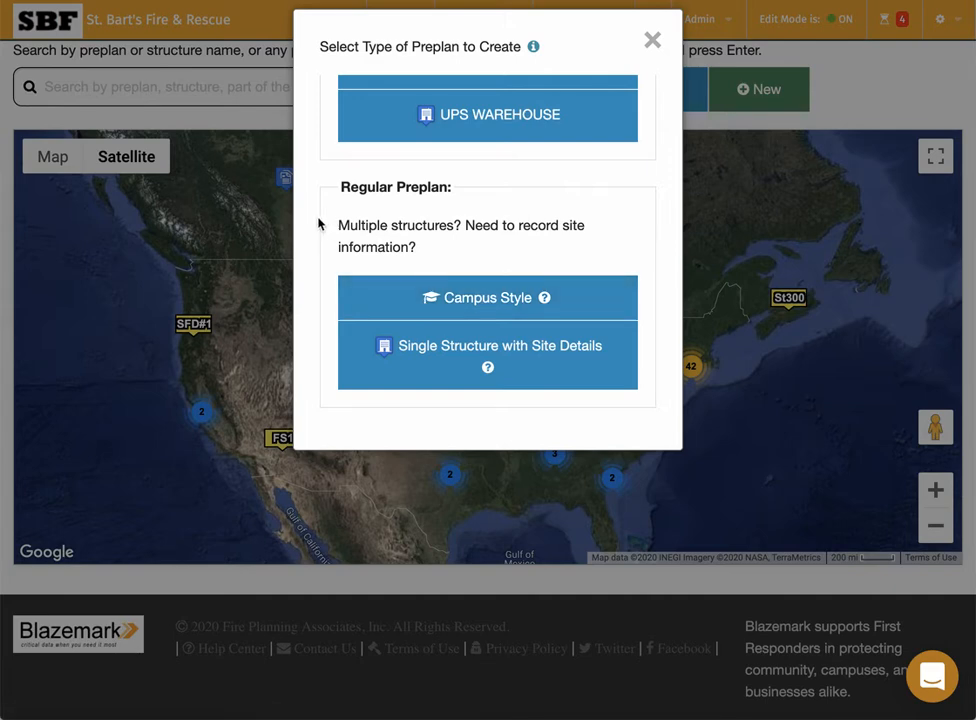
{"action": "scroll", "coordinate": [421, 187], "scroll_direction": "up", "scroll_amount": 3}
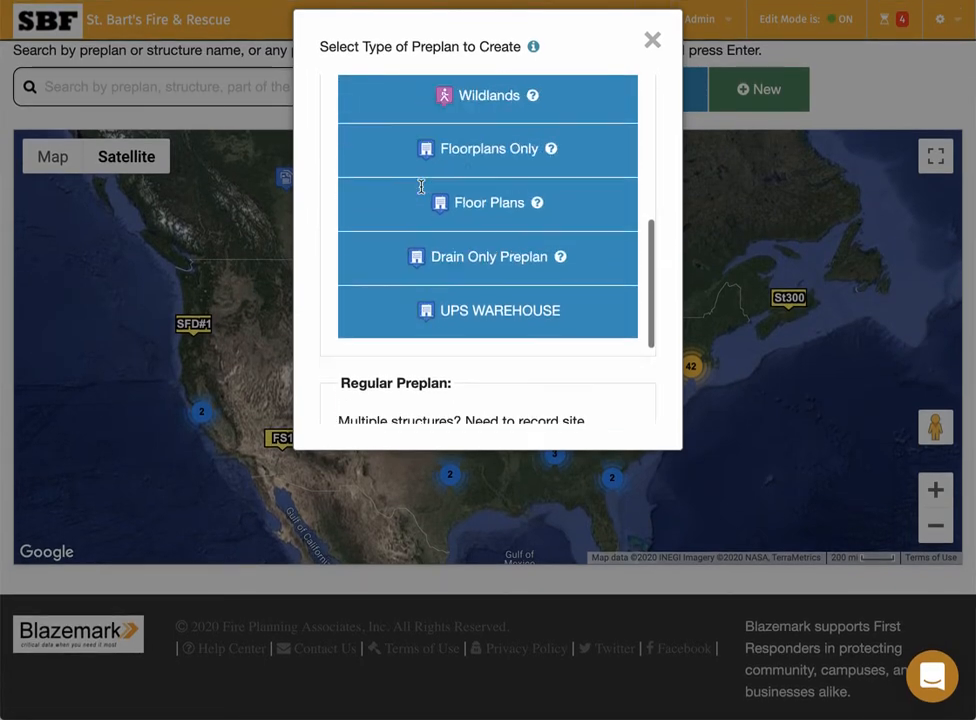
{"action": "scroll", "coordinate": [423, 192], "scroll_direction": "up", "scroll_amount": 8}
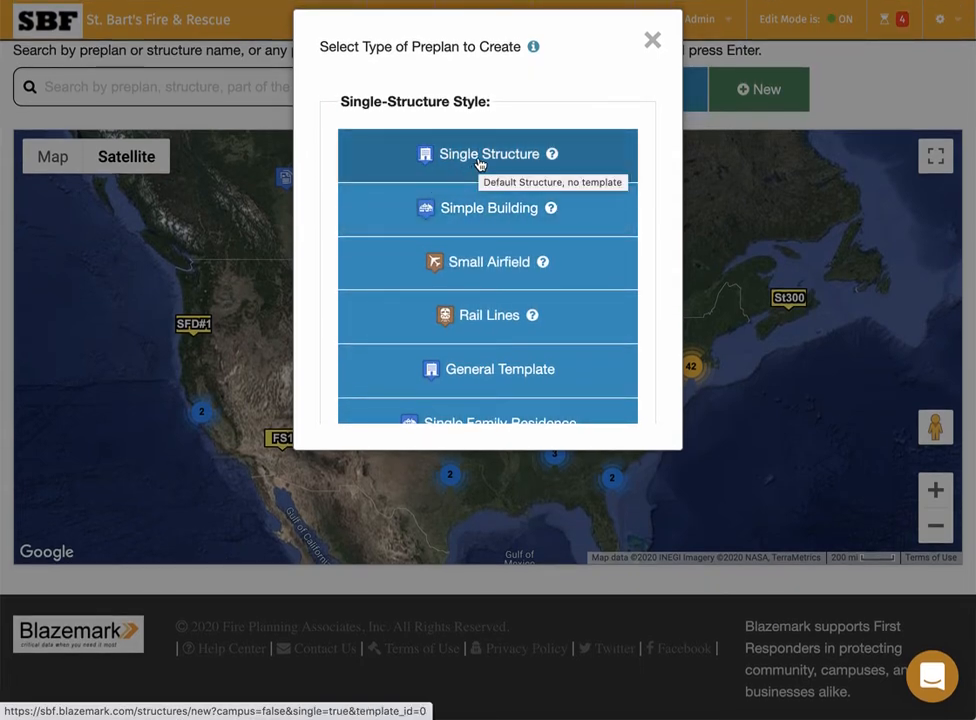
{"action": "left_click", "coordinate": [479, 160]}
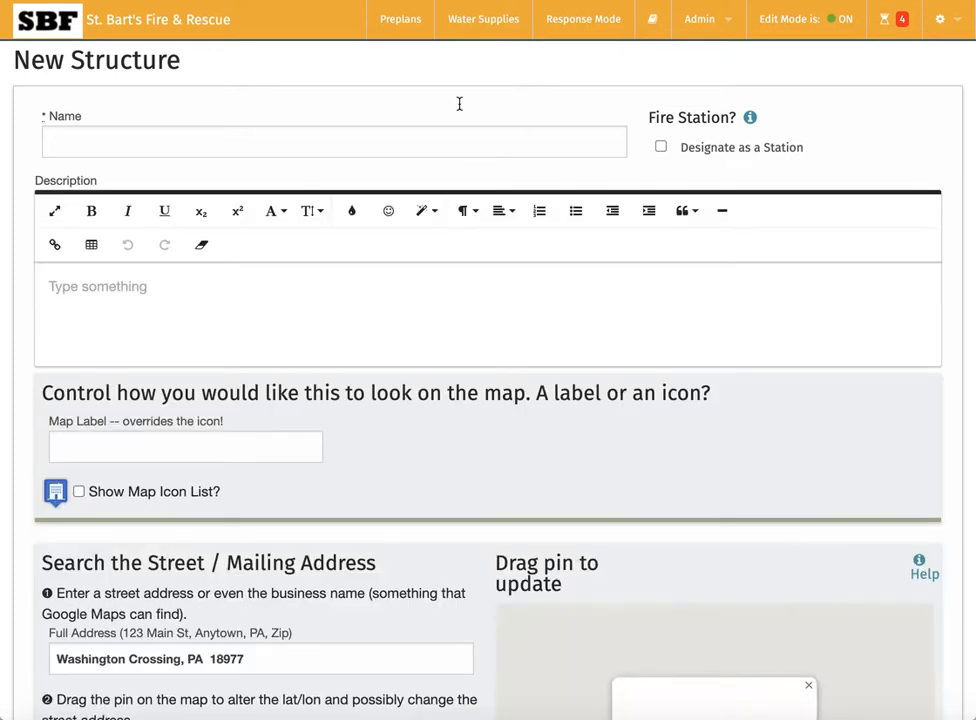
Name the structure 'Arauco Plant' with the description 'Manufacturing facility for wood...'.
{"action": "left_click", "coordinate": [211, 141]}
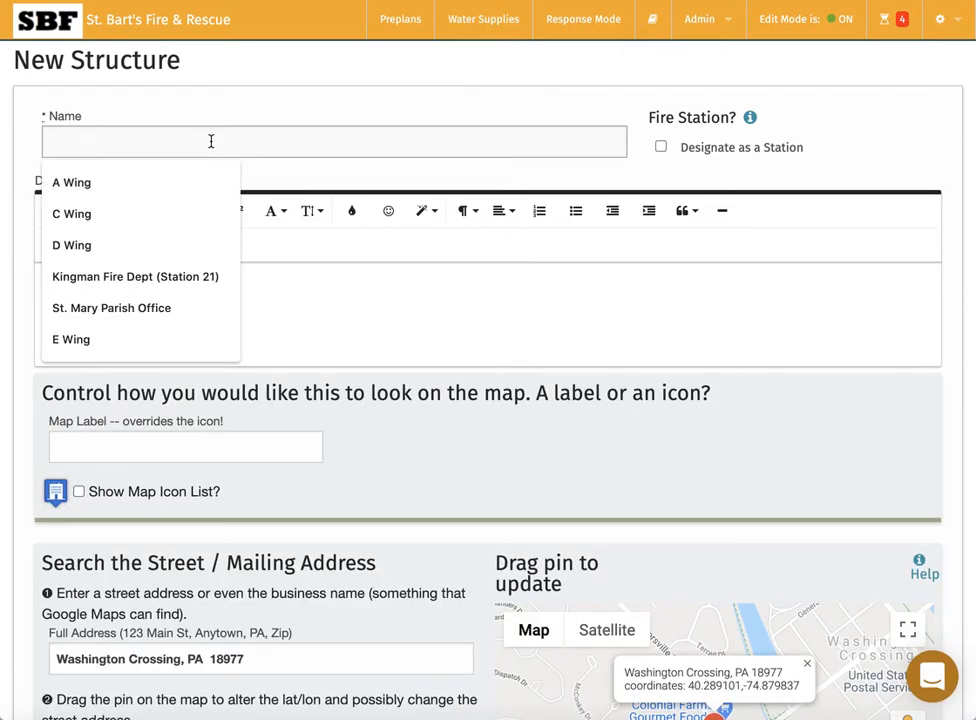
{"action": "type", "text": "Arauco"}
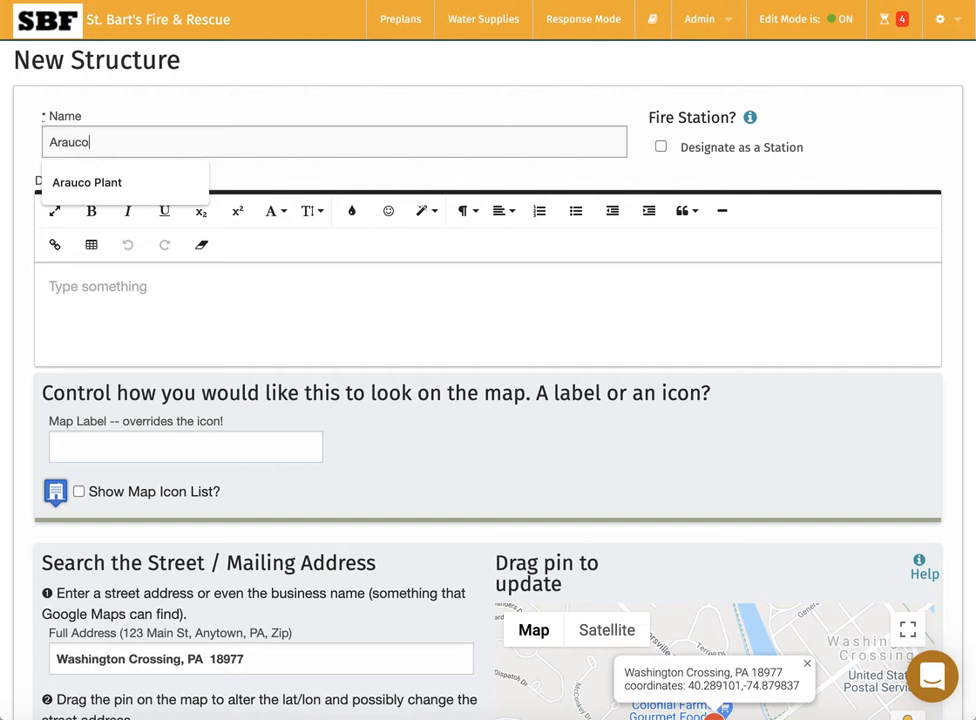
{"action": "type", "text": " Plant"}
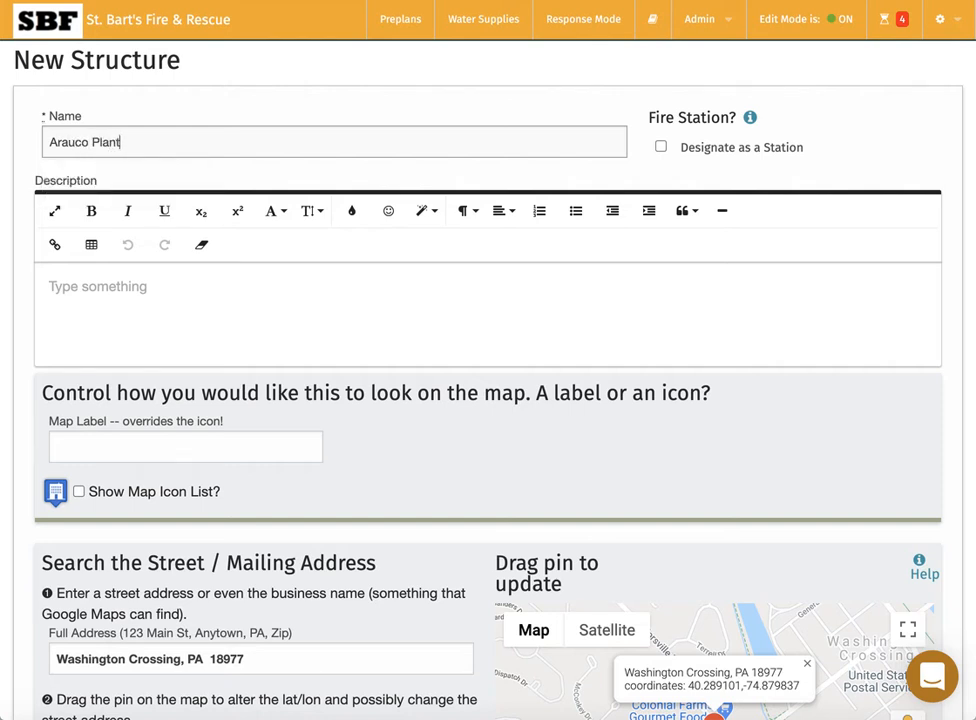
{"action": "left_click", "coordinate": [157, 290]}
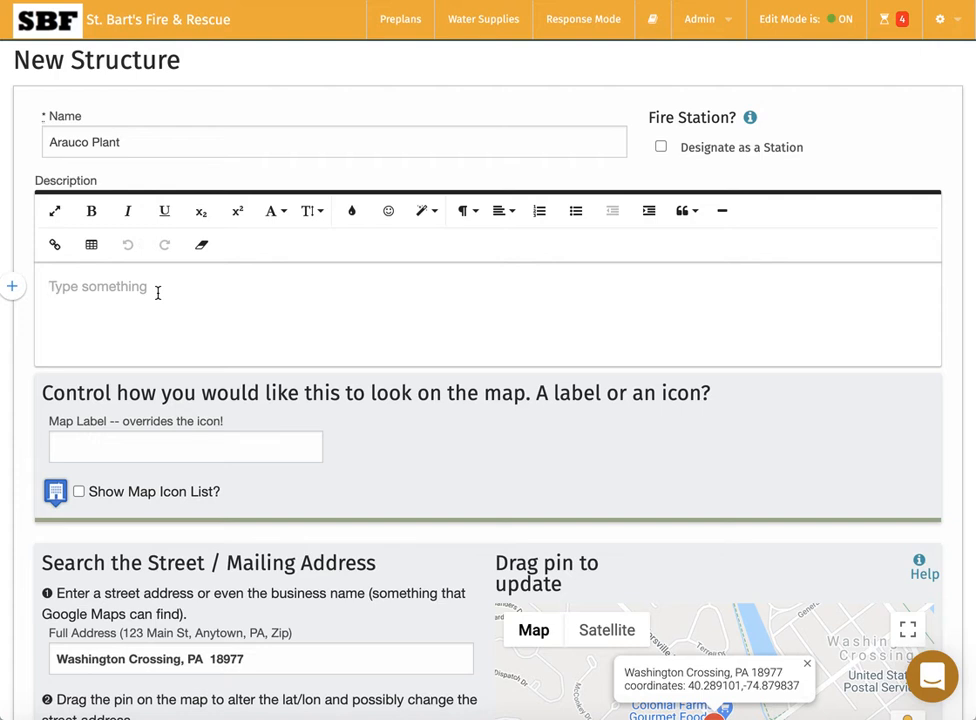
{"action": "type", "text": "Ma"}
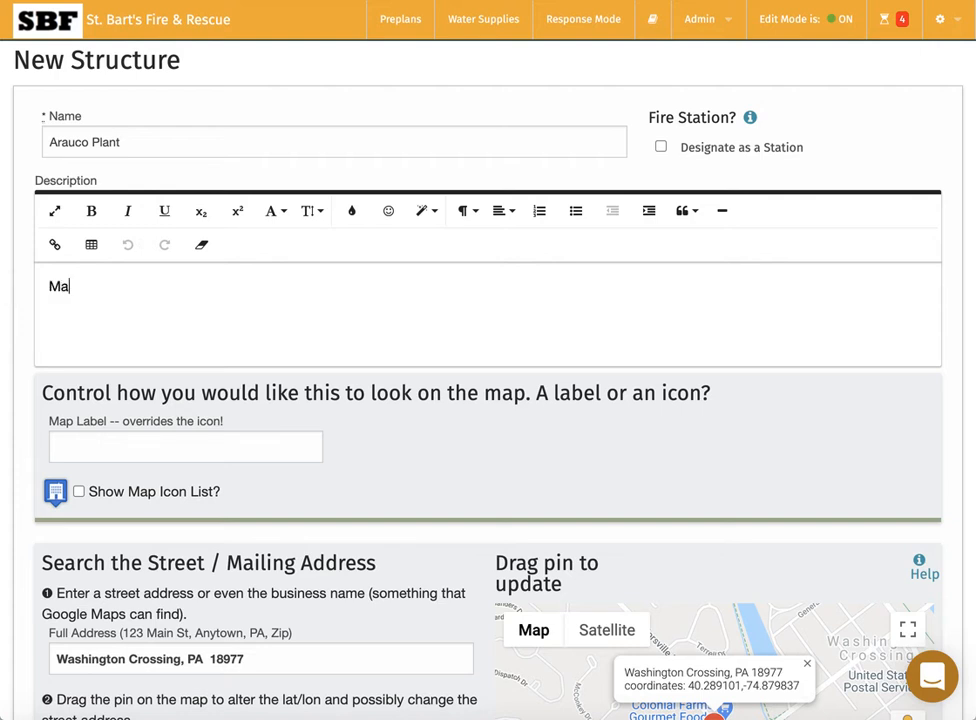
{"action": "type", "text": "nufacturing "}
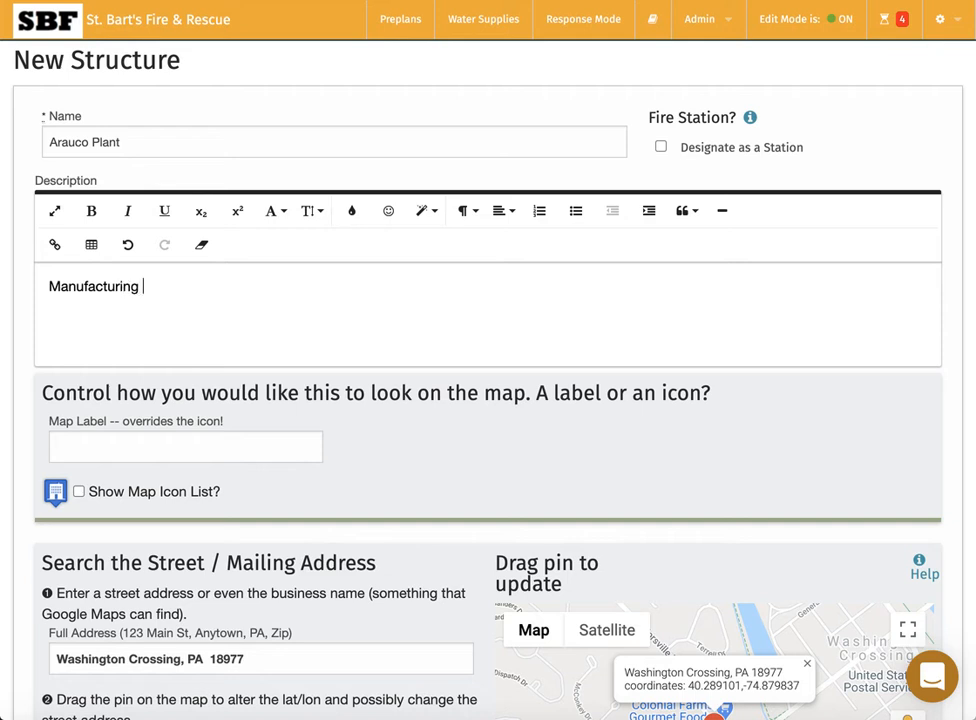
{"action": "type", "text": "facility for wood..."}
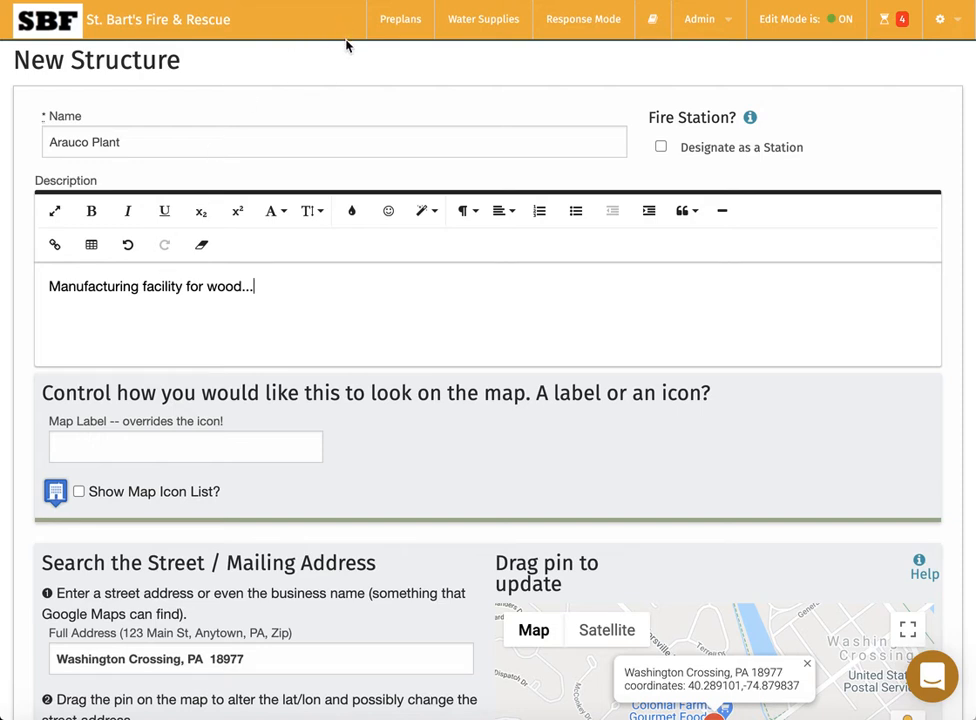
{"action": "key", "text": "super+Tab"}
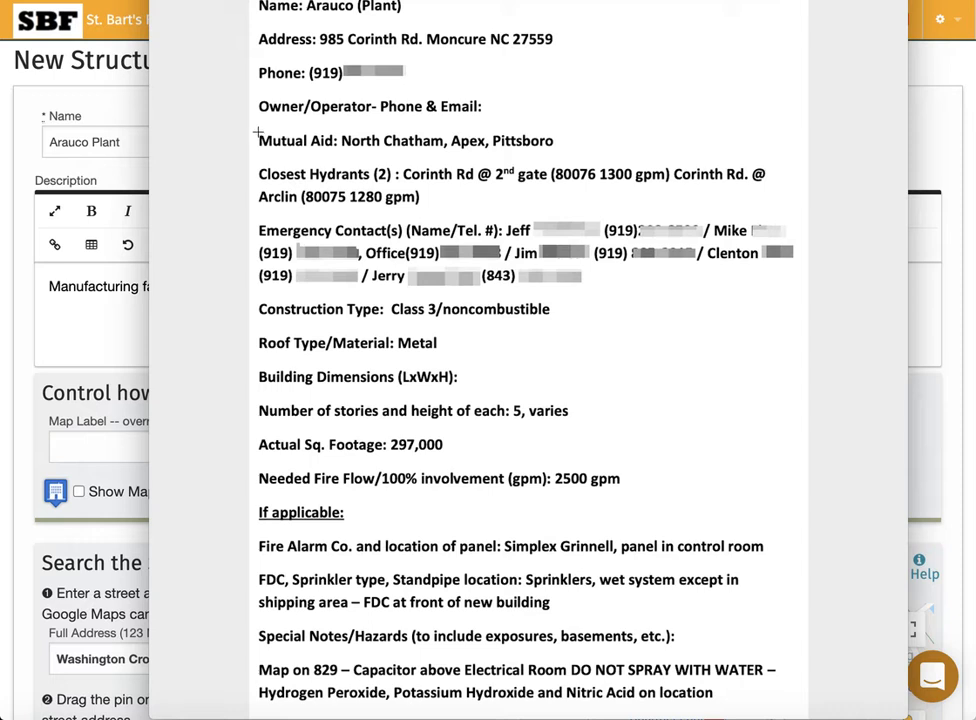
Add a new line 'Mutual Aid: North Charttham, Apex, Pittsboro' below the description.
{"action": "left_click_drag", "start_coordinate": [258, 131], "coordinate": [543, 150]}
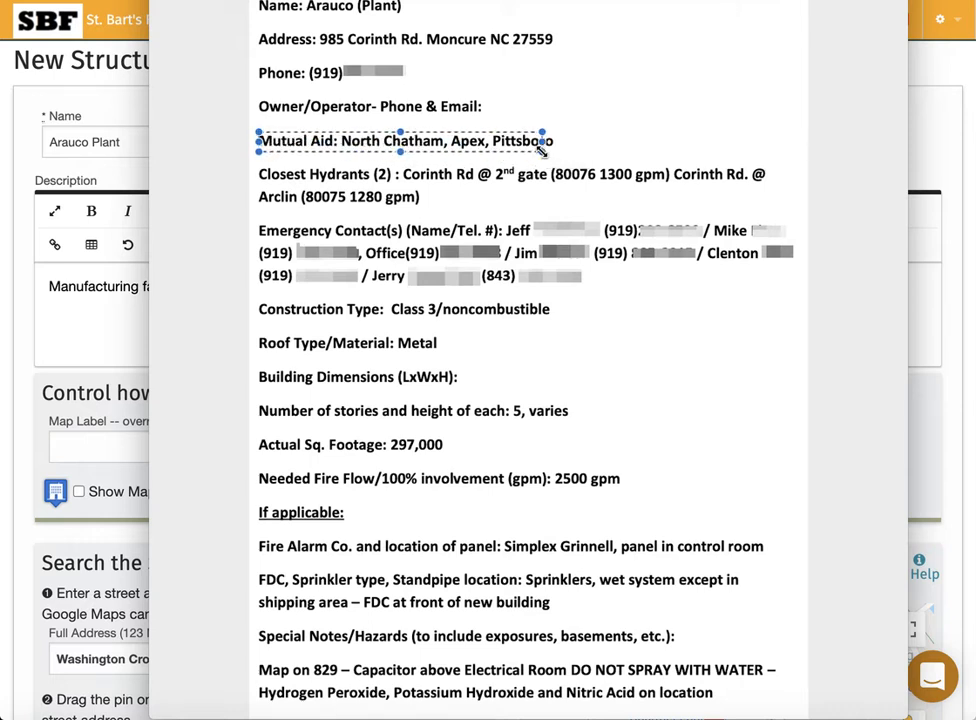
{"action": "left_click", "coordinate": [213, 150]}
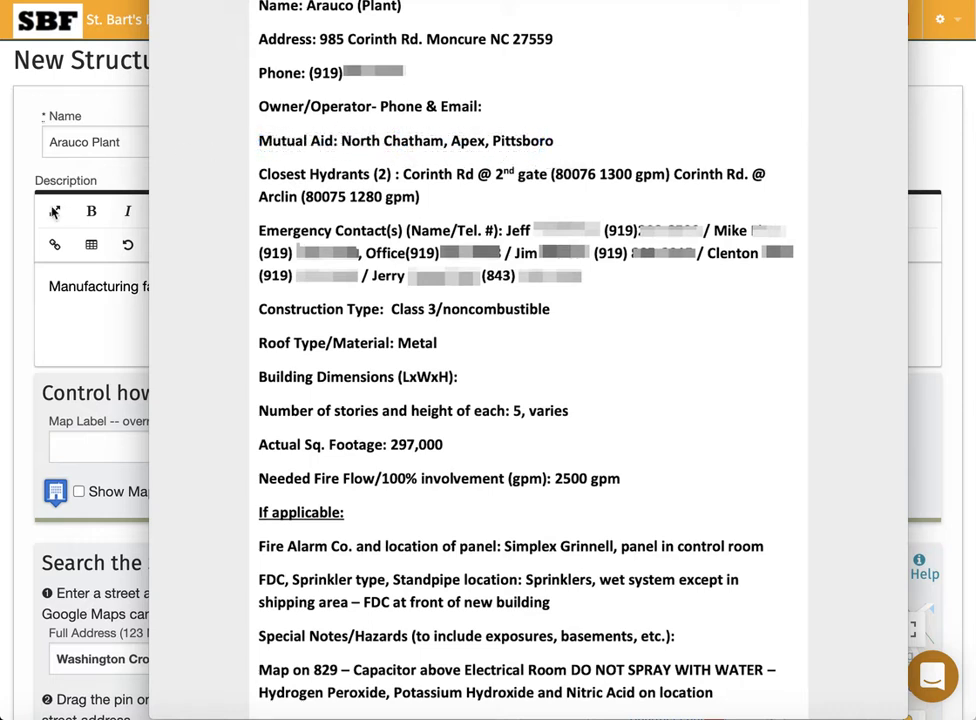
{"action": "left_click", "coordinate": [93, 334]}
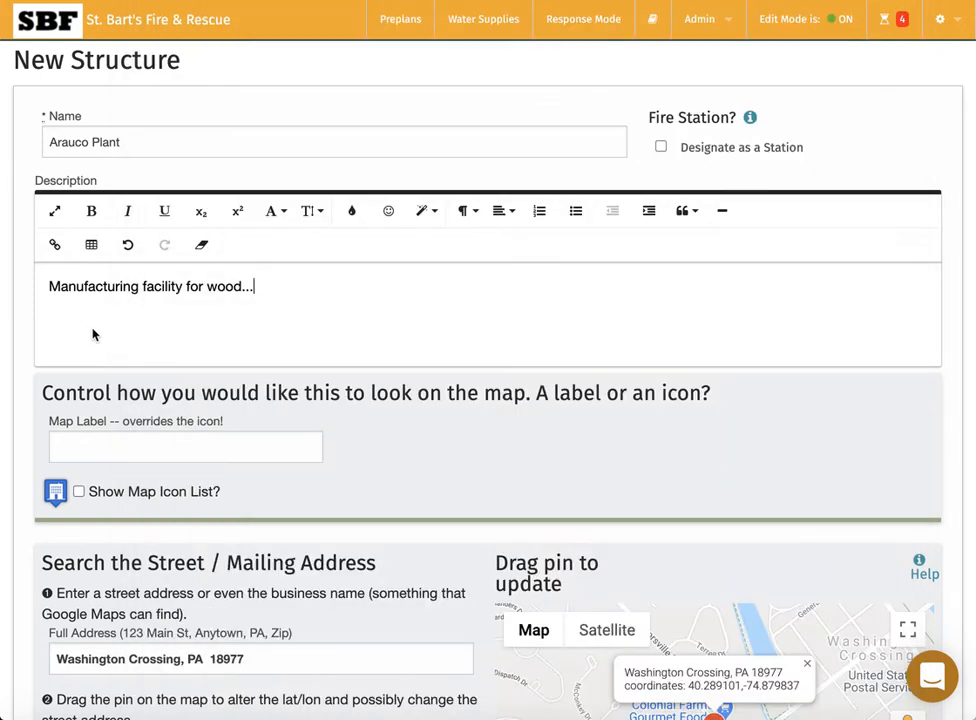
{"action": "key", "text": "Return"}
{"action": "key", "text": "Return"}
{"action": "type", "text": "Mutual Aid: "}
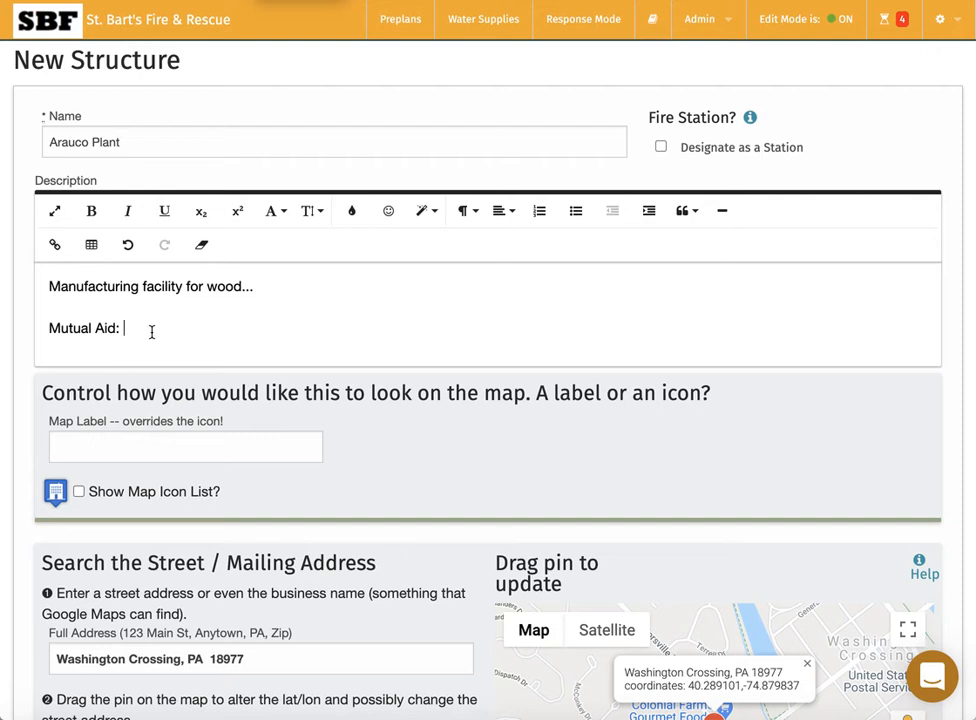
{"action": "type", "text": "North Charttham, Ape"}
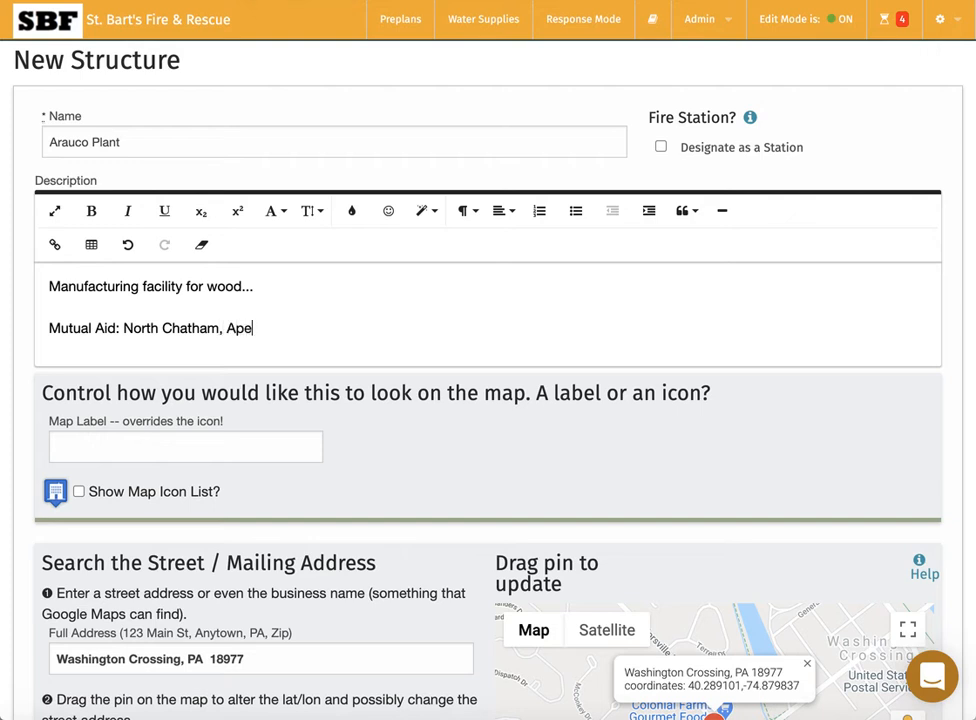
{"action": "type", "text": "x, Pittsboro"}
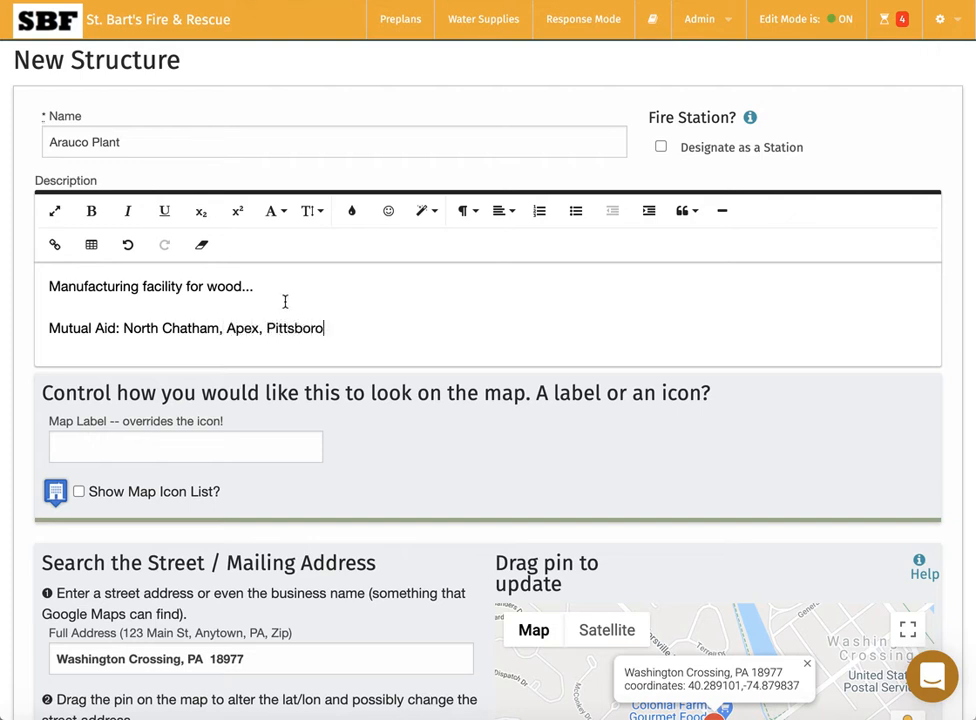
{"action": "scroll", "coordinate": [325, 297], "scroll_direction": "down", "scroll_amount": 3}
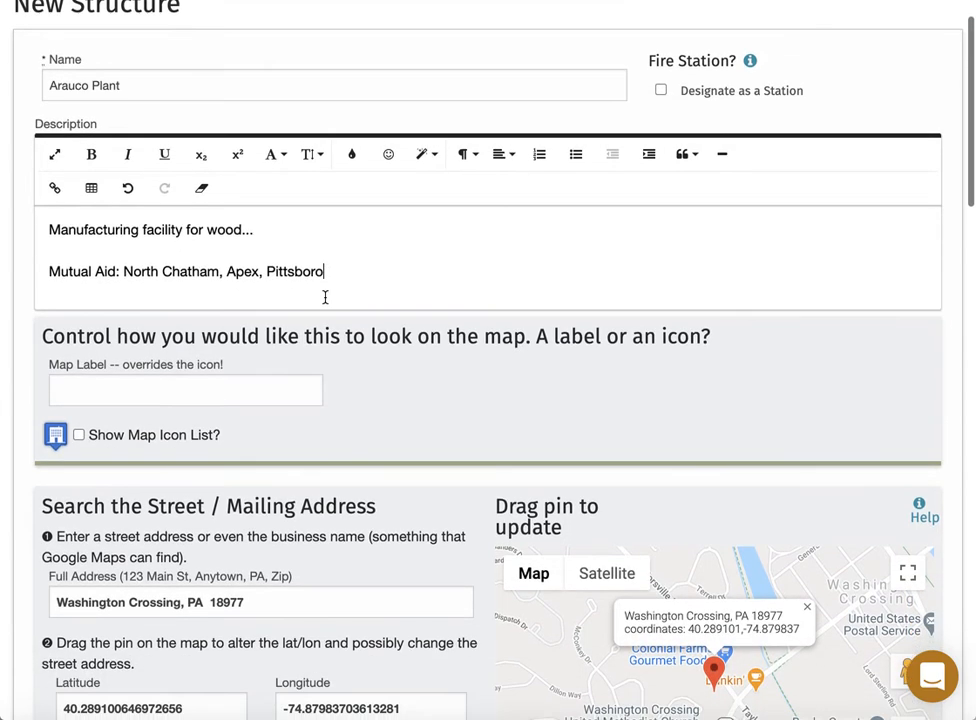
{"action": "scroll", "coordinate": [325, 297], "scroll_direction": "down", "scroll_amount": 3}
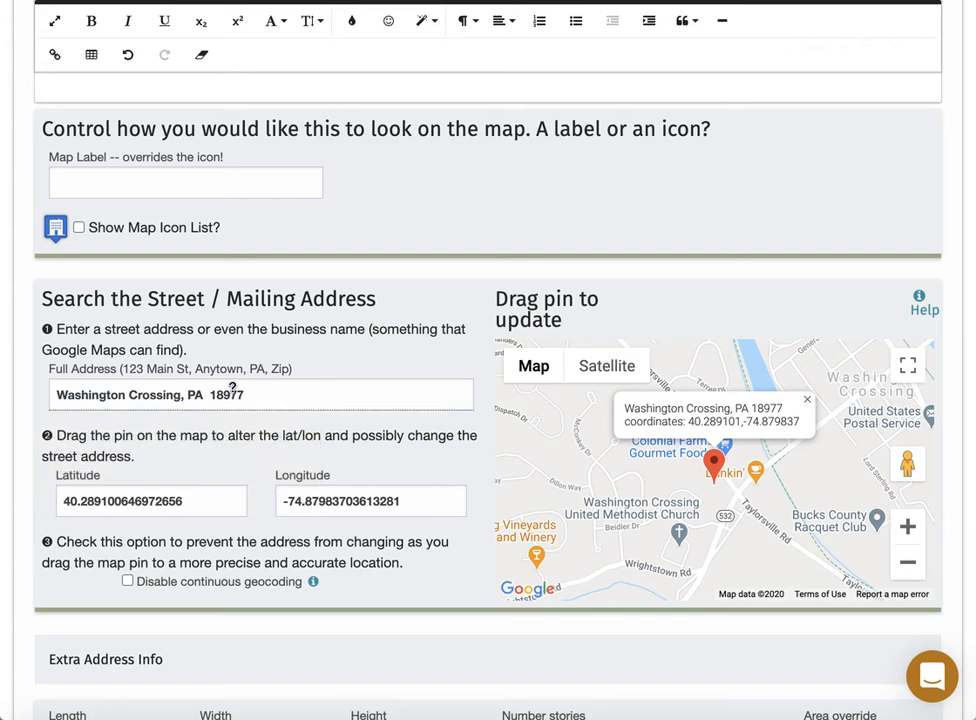
{"action": "left_click", "coordinate": [267, 396]}
{"action": "triple_click", "coordinate": [267, 396]}
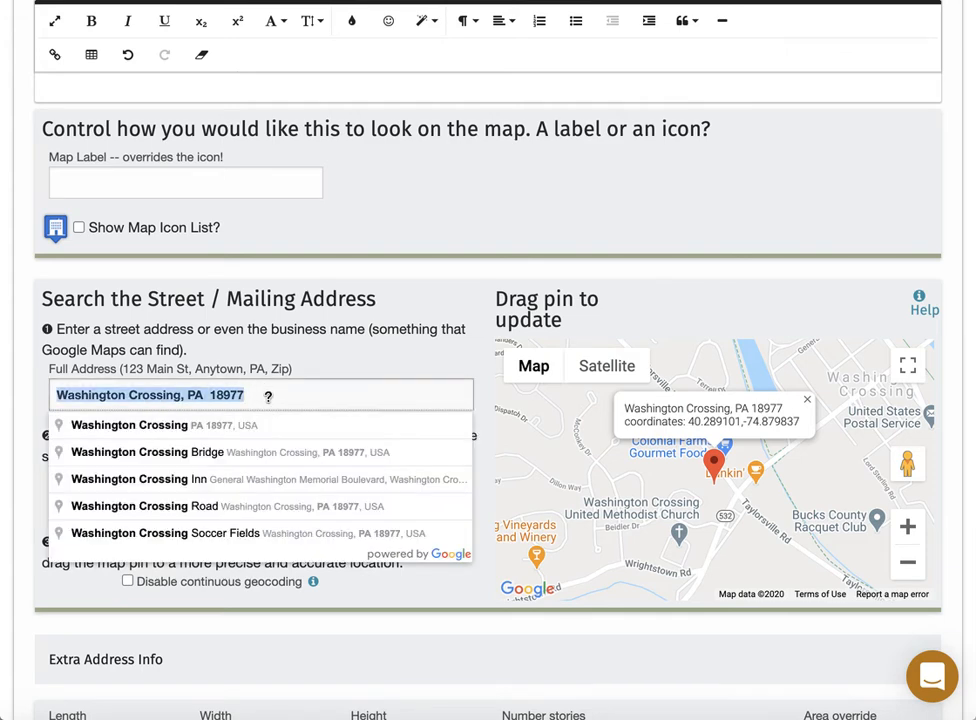
{"action": "type", "text": "9"}
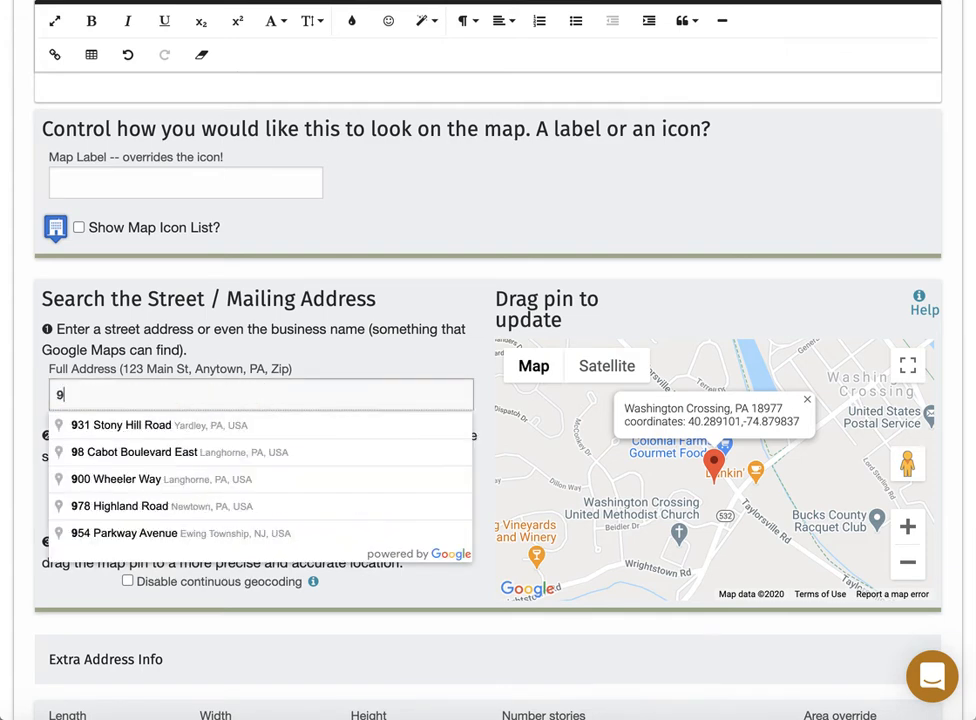
{"action": "type", "text": "85 Corinth R"}
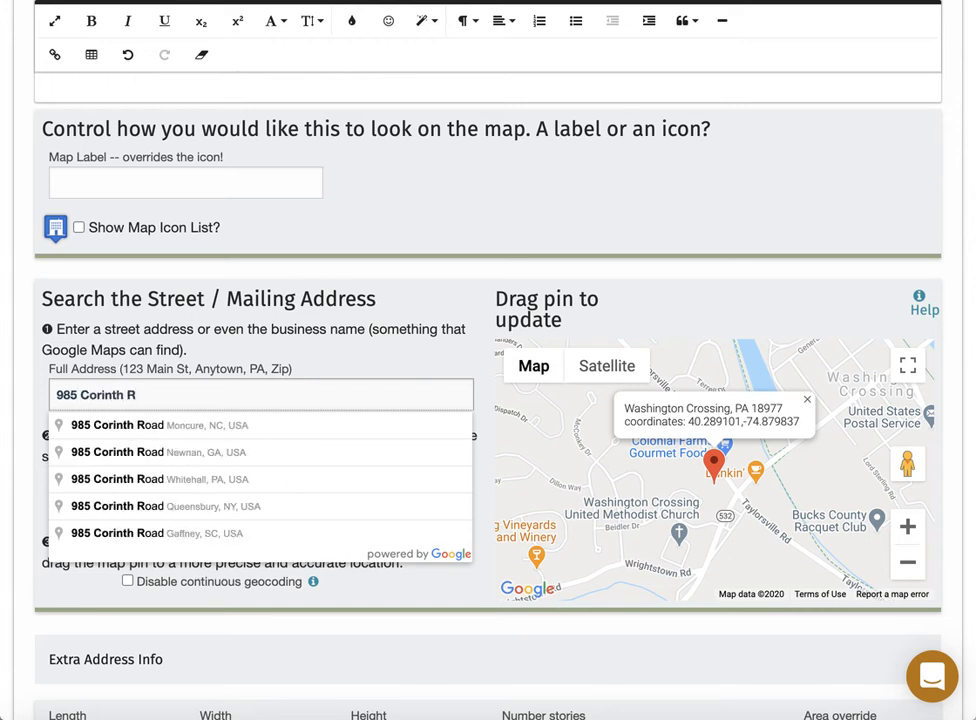
{"action": "type", "text": "d, Mo"}
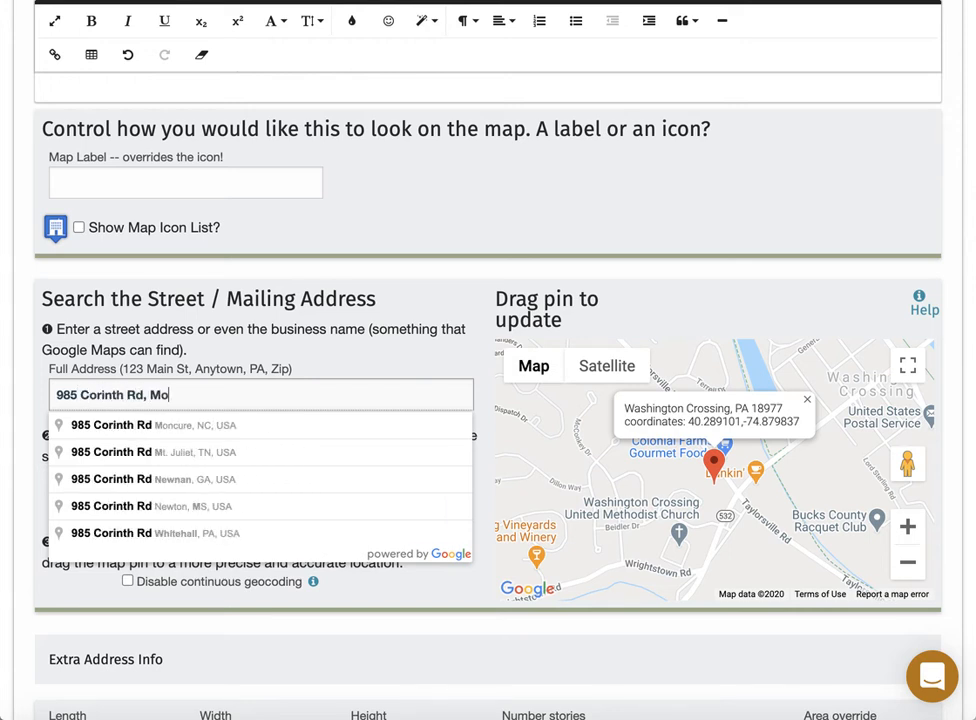
{"action": "type", "text": "n"}
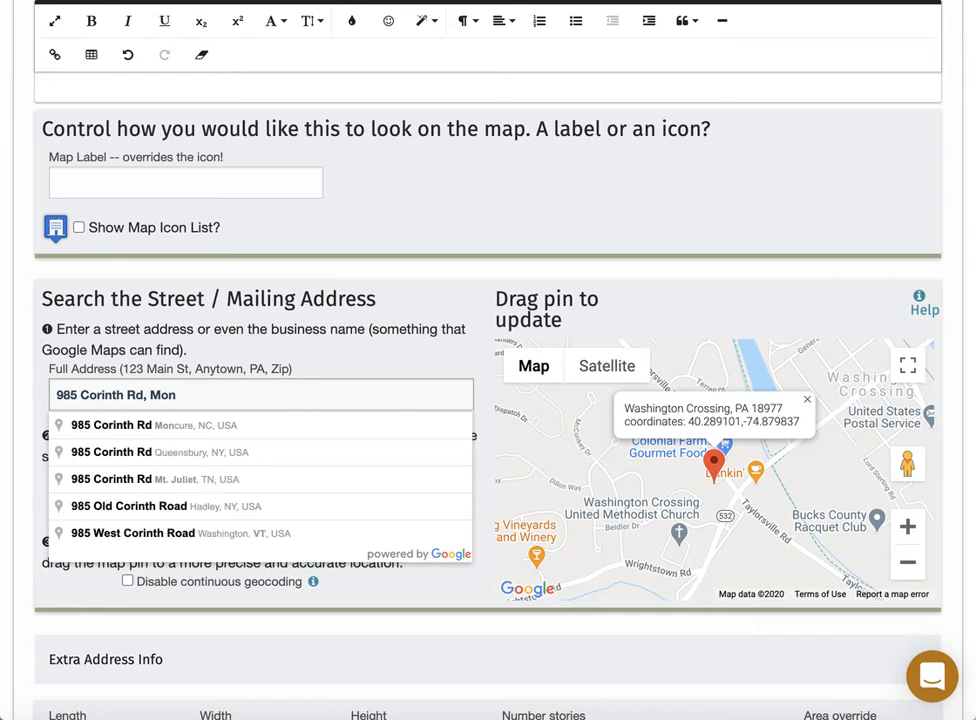
{"action": "left_click", "coordinate": [186, 430]}
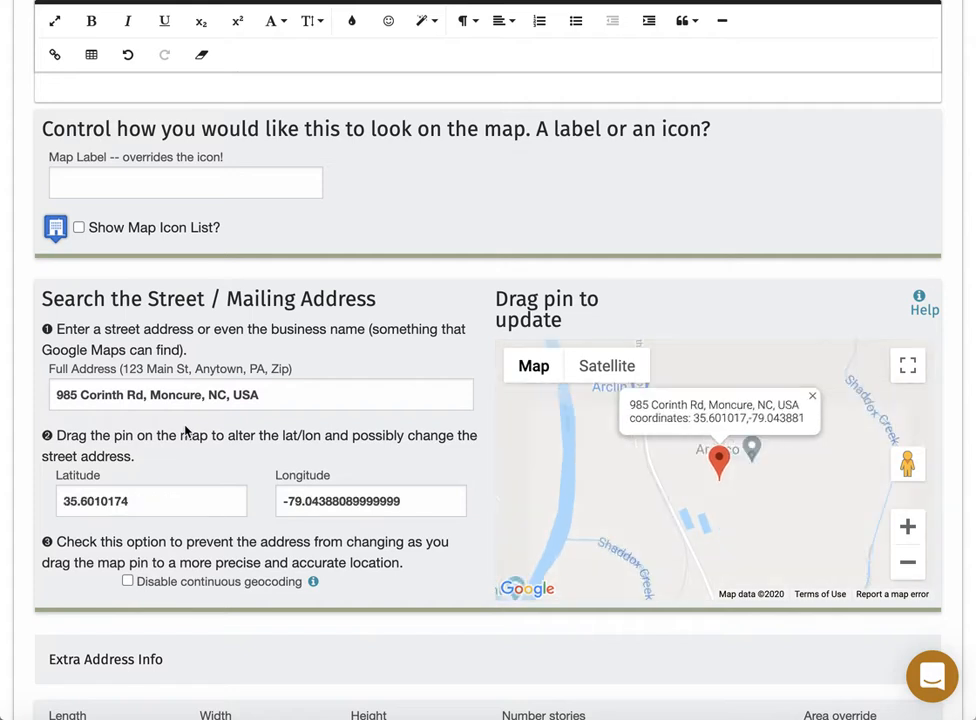
Zoom the address map to satellite view and check the pin's address and coordinates.
{"action": "double_click", "coordinate": [731, 497]}
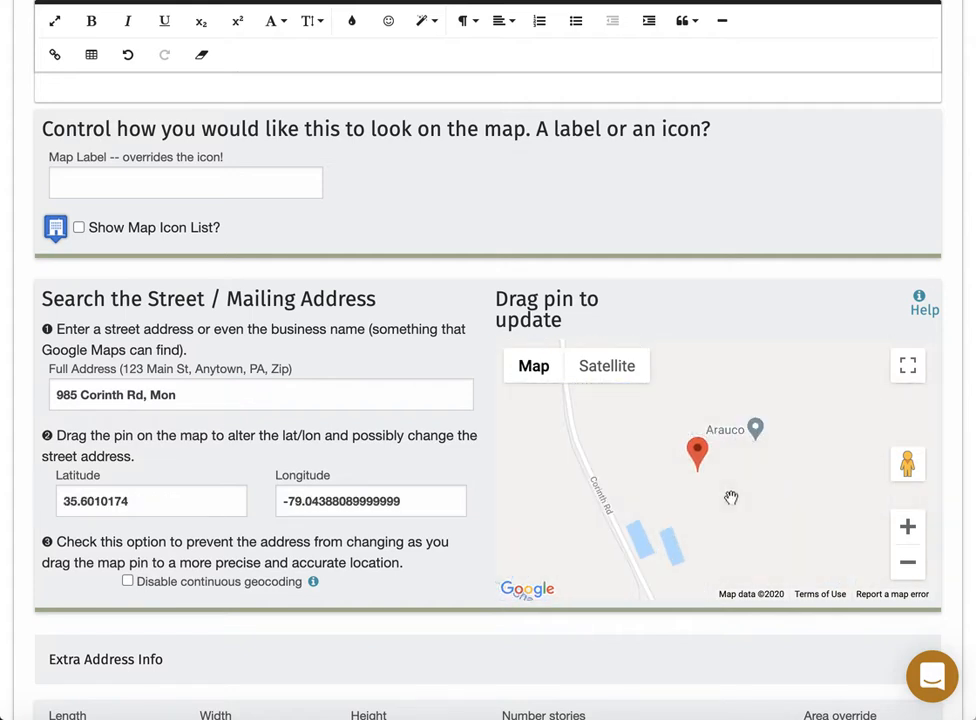
{"action": "left_click", "coordinate": [610, 373]}
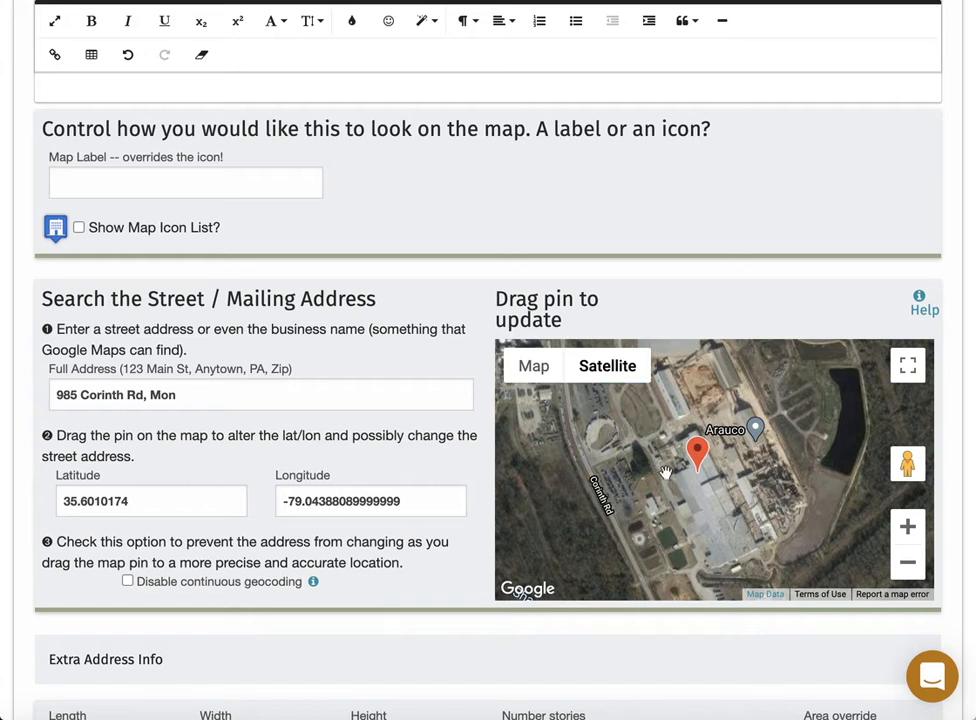
{"action": "left_click", "coordinate": [700, 455]}
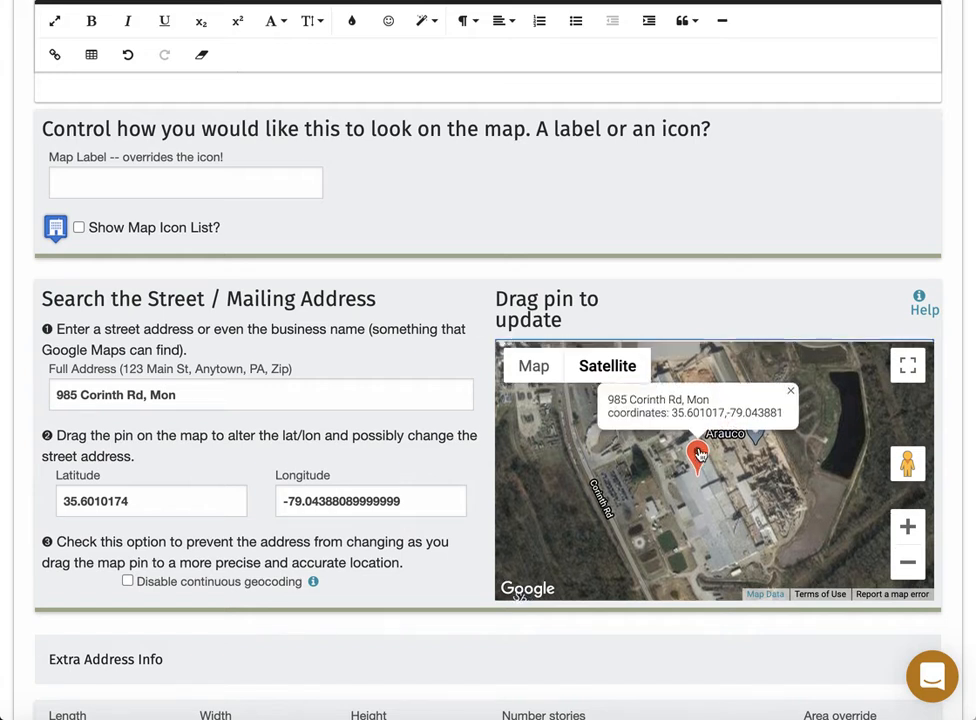
{"action": "left_click", "coordinate": [697, 506]}
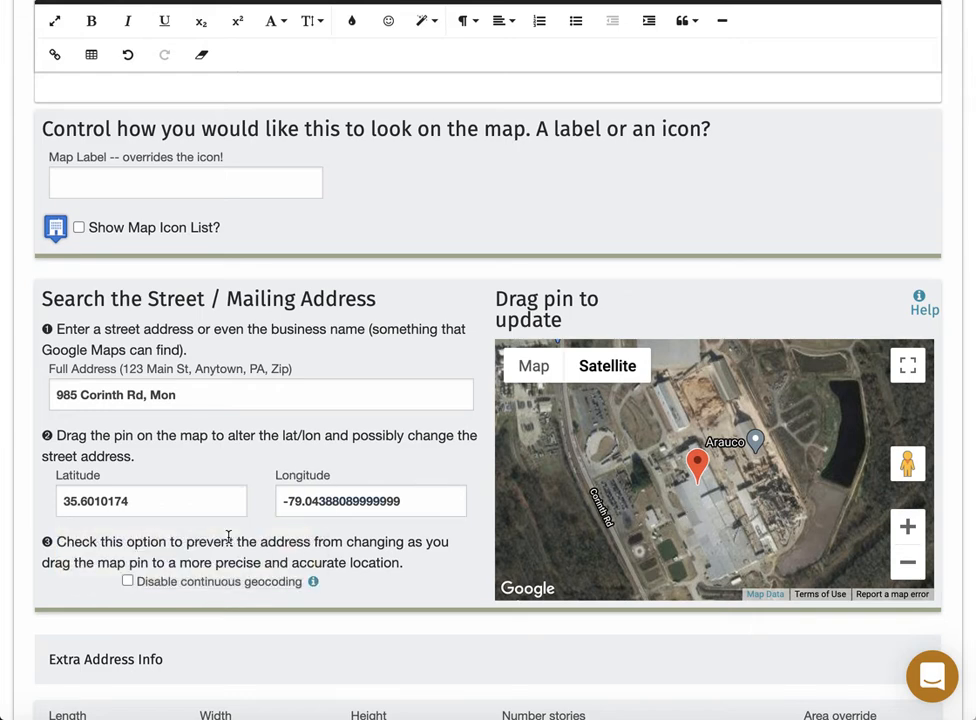
{"action": "scroll", "coordinate": [235, 540], "scroll_direction": "down", "scroll_amount": 2}
{"action": "scroll", "coordinate": [235, 541], "scroll_direction": "down", "scroll_amount": 5}
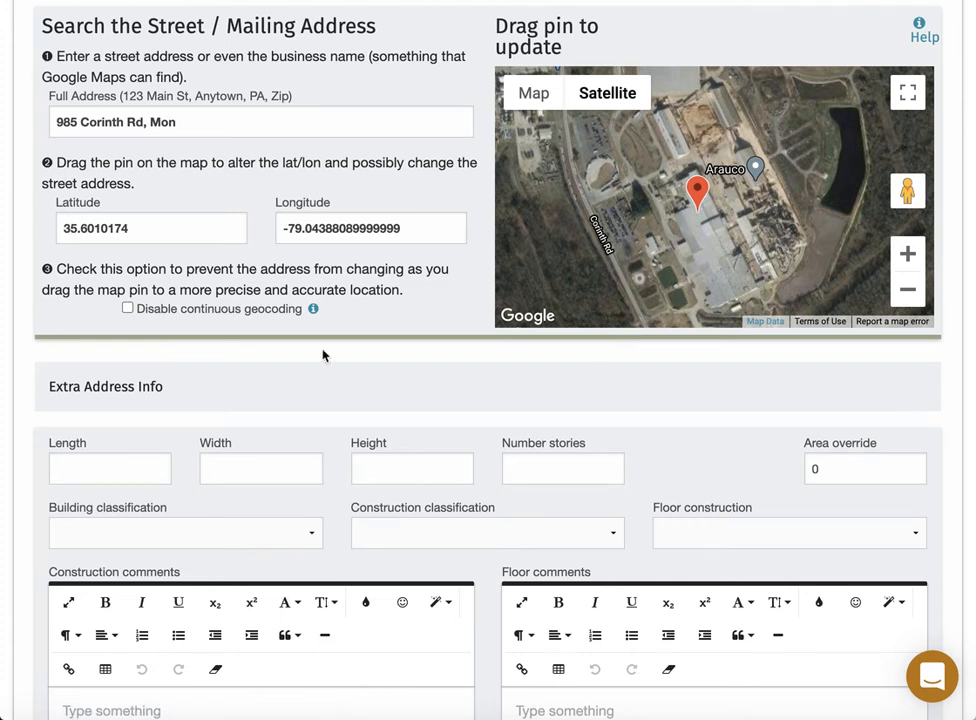
Enter building length 970, width 290, height 60 and 1 story.
{"action": "left_click", "coordinate": [138, 473]}
{"action": "type", "text": "970"}
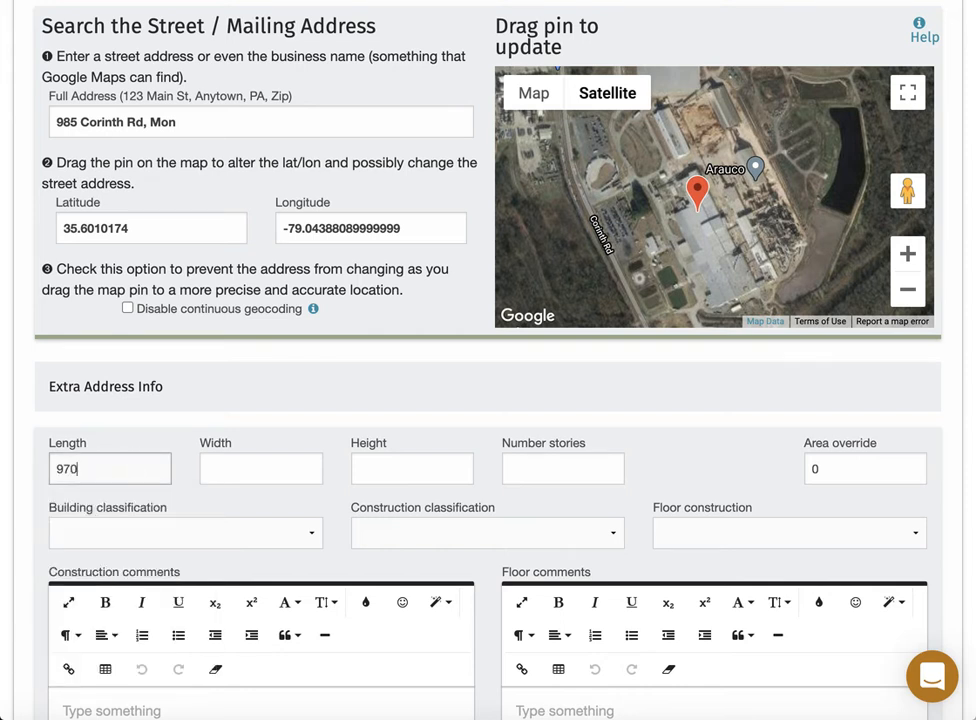
{"action": "left_click", "coordinate": [241, 468]}
{"action": "type", "text": "290"}
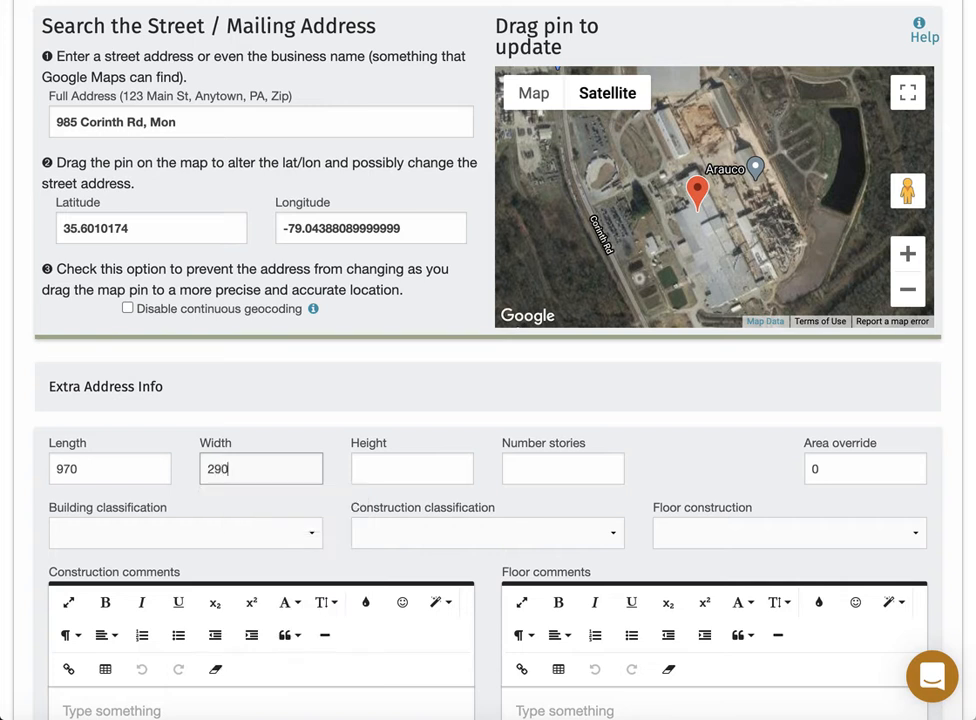
{"action": "key", "text": "Tab"}
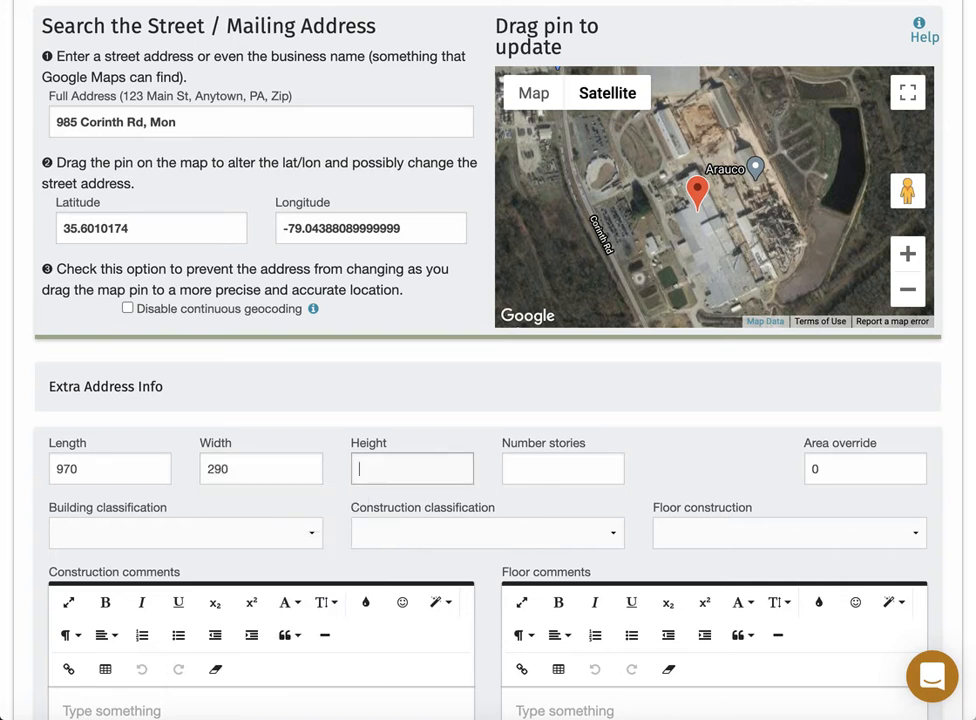
{"action": "type", "text": "60"}
{"action": "key", "text": "Tab"}
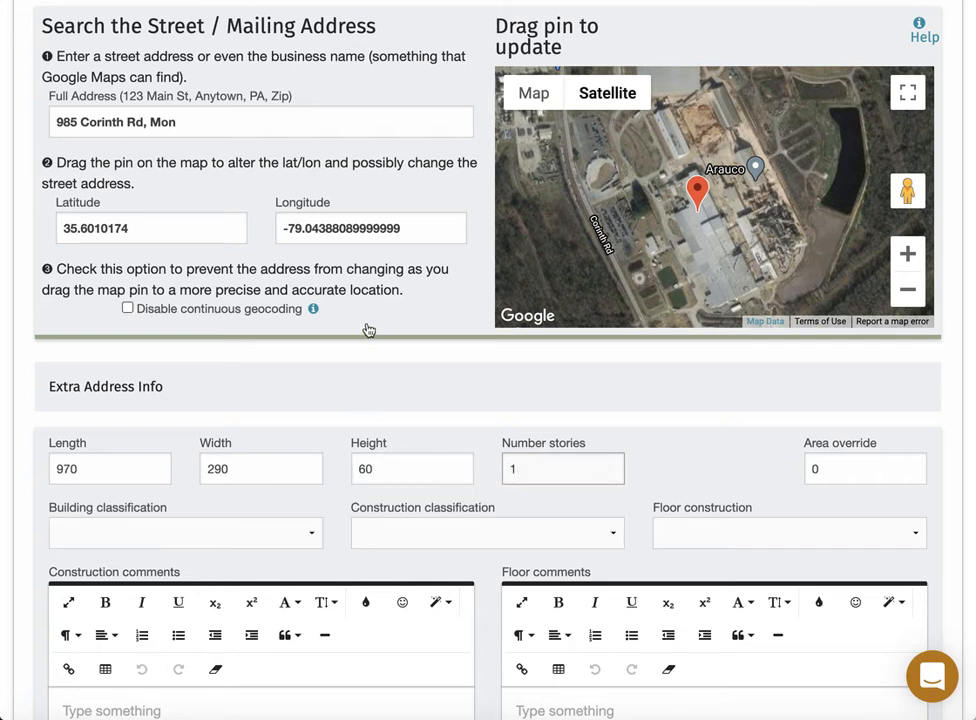
{"action": "key", "text": "super+Tab"}
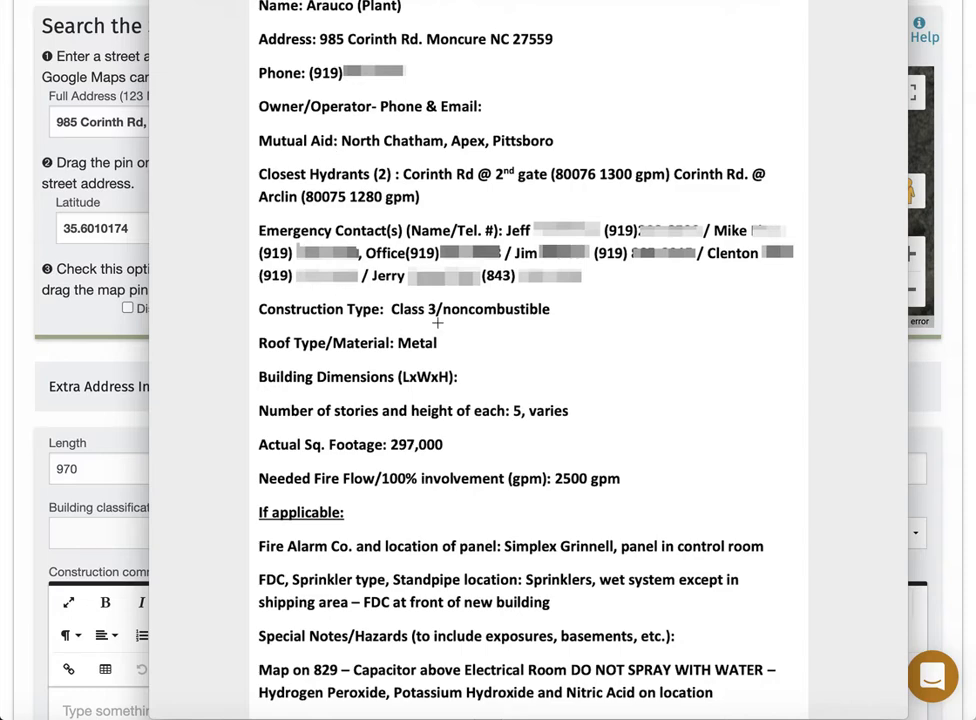
{"action": "key", "text": "super+Tab"}
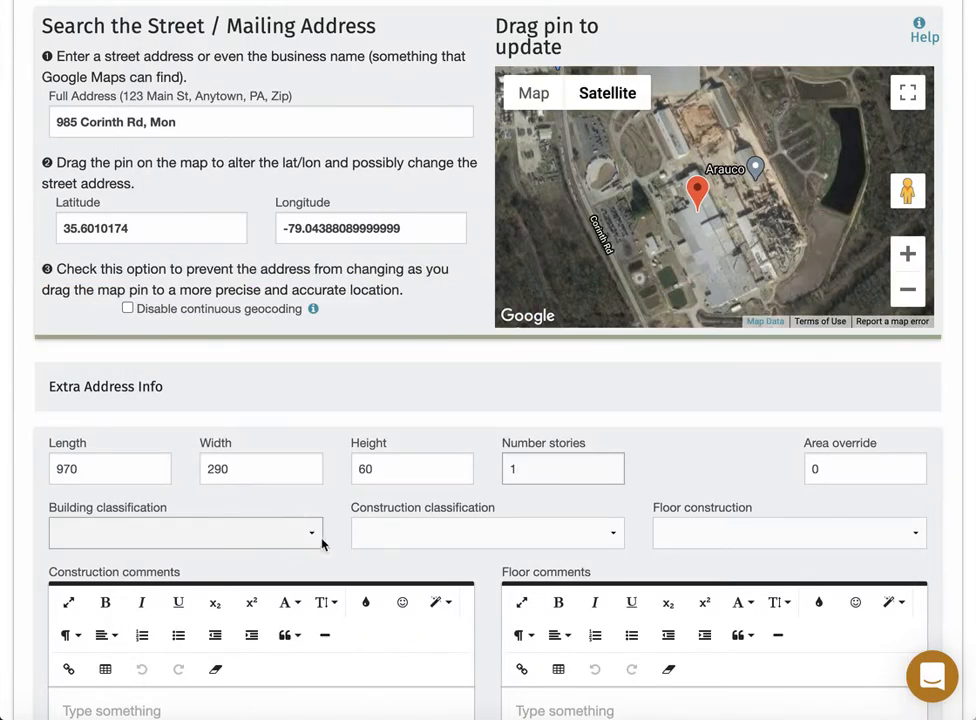
Choose Ordinary (Type III) from the Construction classification dropdown.
{"action": "left_click", "coordinate": [376, 530]}
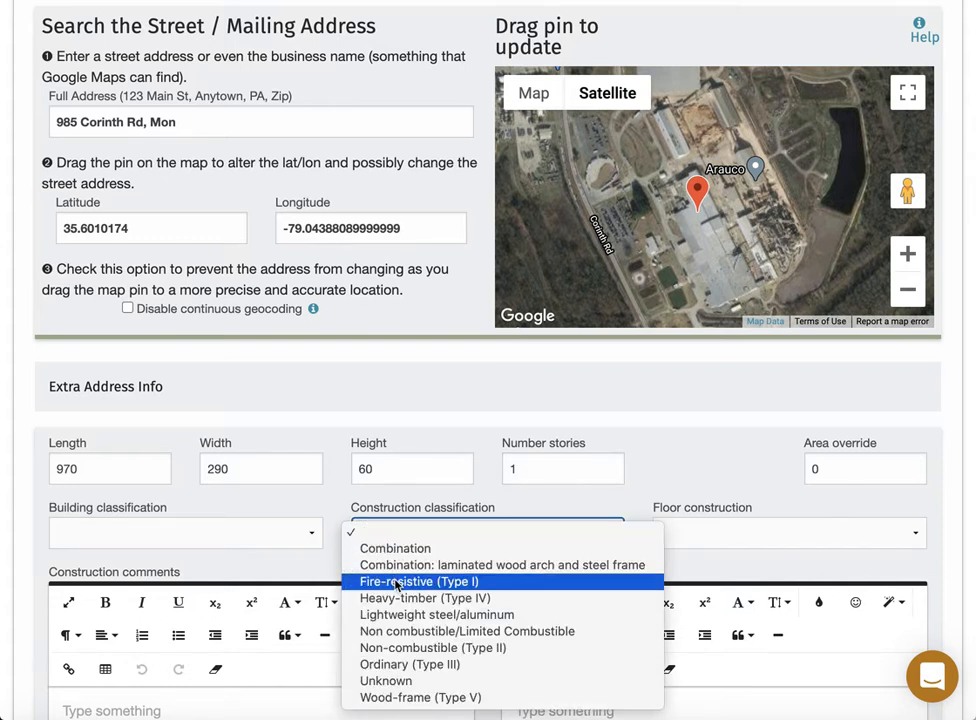
{"action": "left_click", "coordinate": [413, 665]}
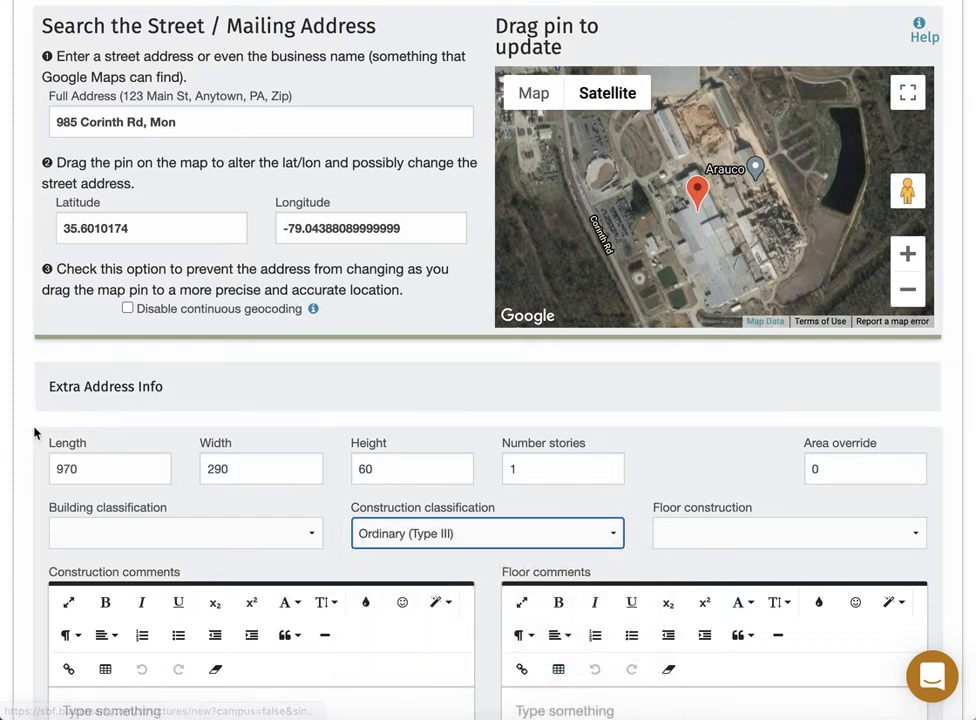
Scroll to the Contacts section, place the cursor in its editor, and consult the reference sheet.
{"action": "scroll", "coordinate": [33, 434], "scroll_direction": "down", "scroll_amount": 3}
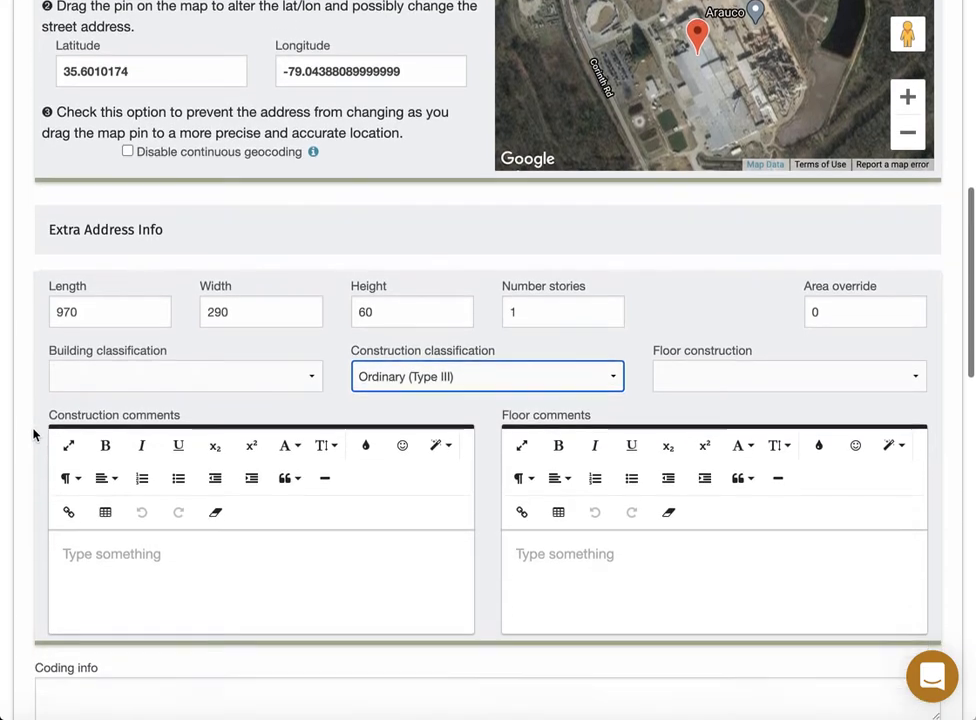
{"action": "scroll", "coordinate": [33, 434], "scroll_direction": "down", "scroll_amount": 2}
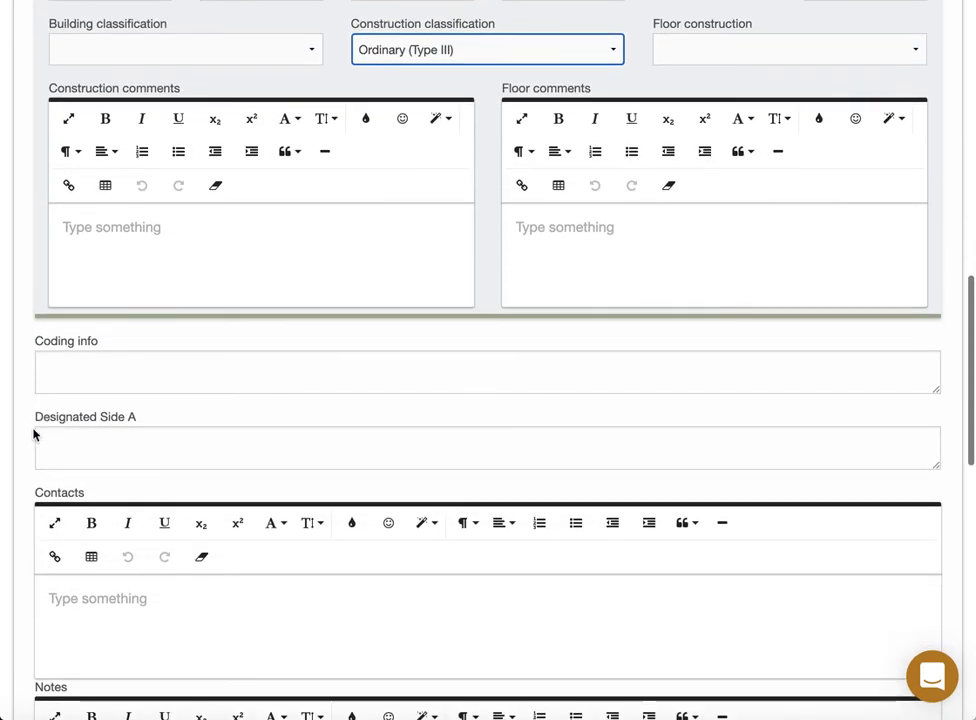
{"action": "scroll", "coordinate": [33, 434], "scroll_direction": "down", "scroll_amount": 2}
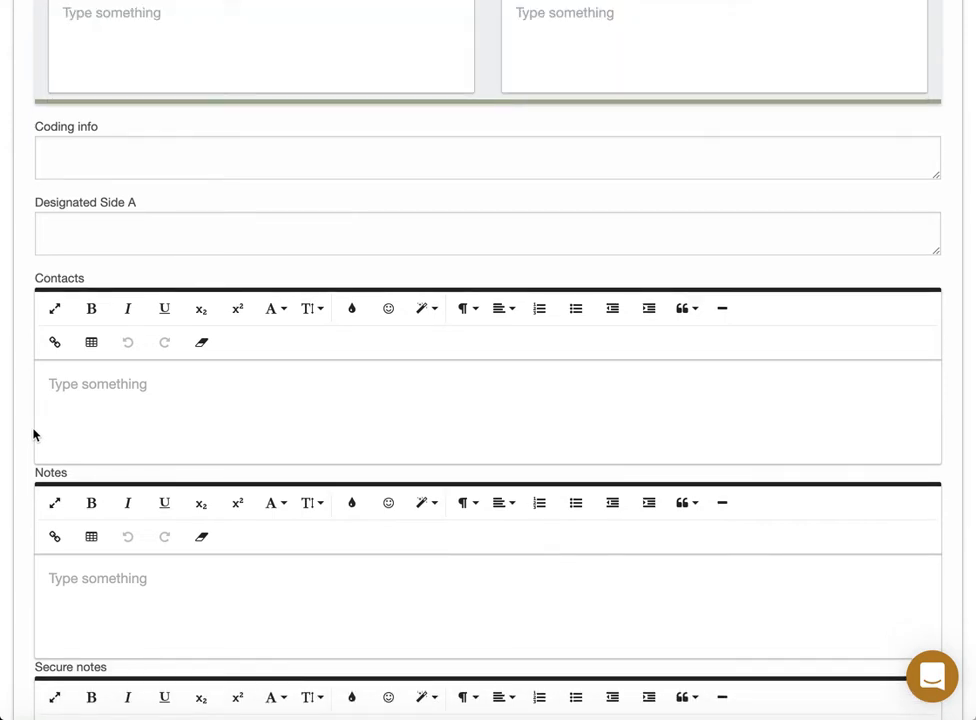
{"action": "left_click", "coordinate": [139, 392]}
{"action": "key", "text": "super+Tab"}
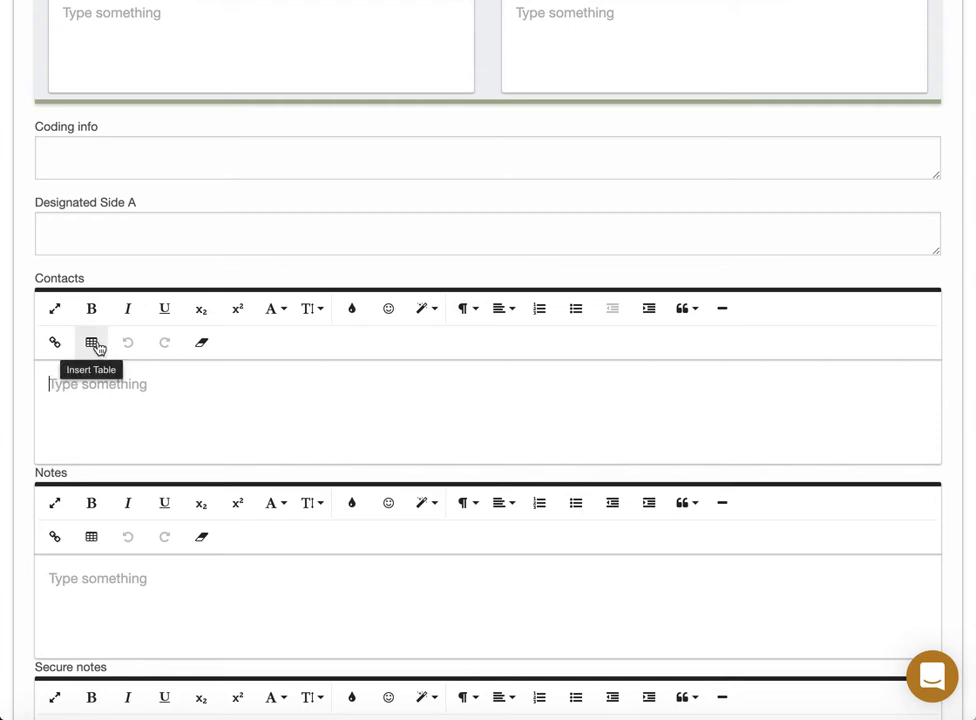
Add two bulleted contacts, the Facilities Manager and a second manager, with their phone numbers.
{"action": "left_click", "coordinate": [576, 310]}
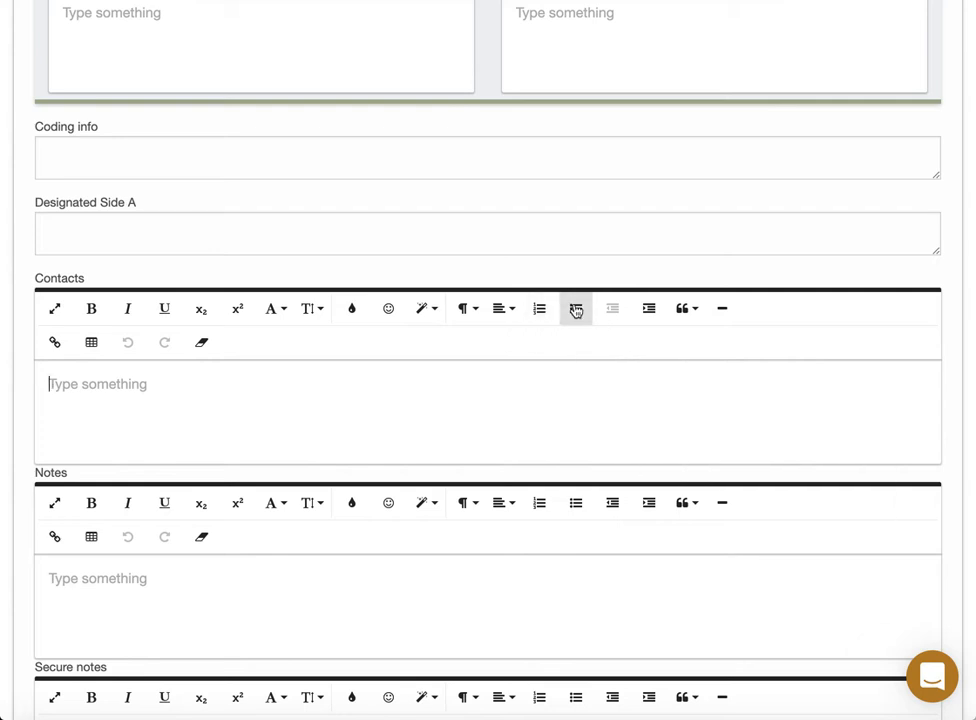
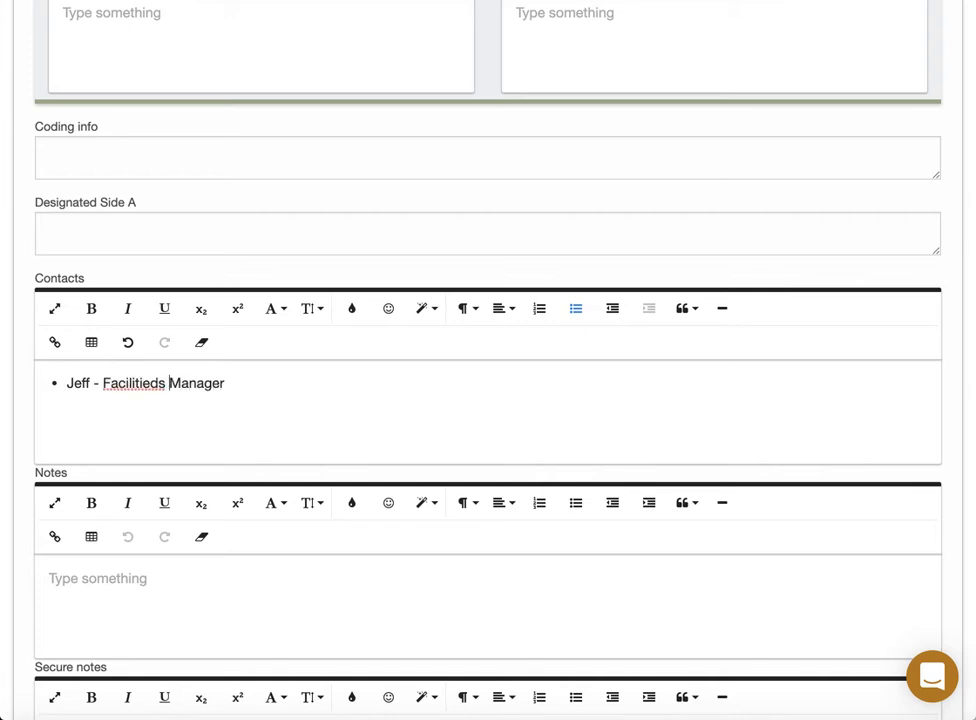
{"action": "key", "text": "BackSpace"}
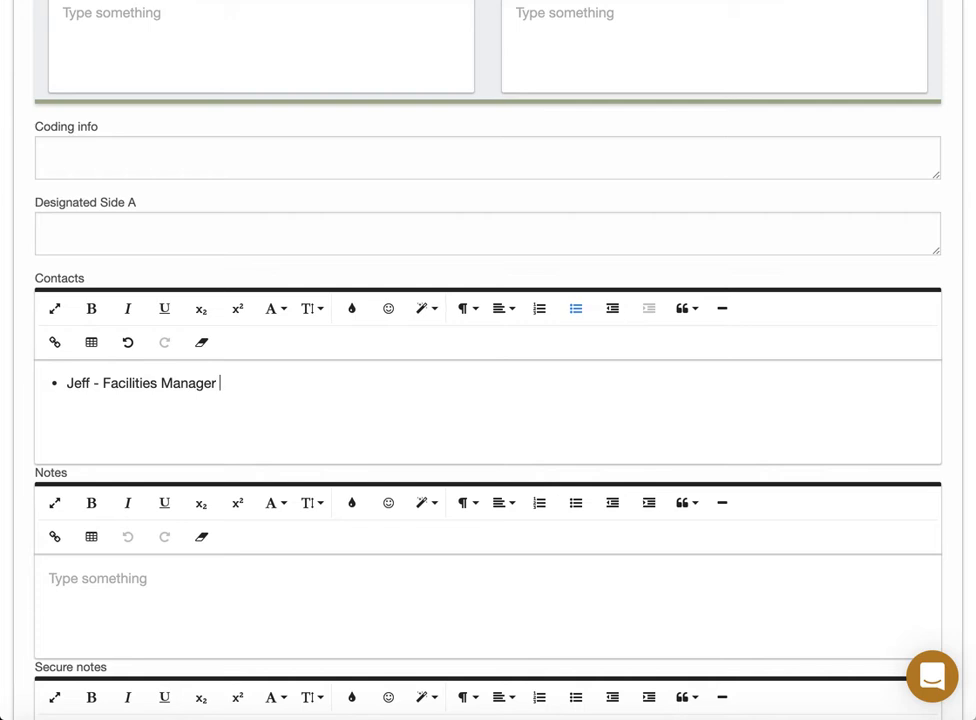
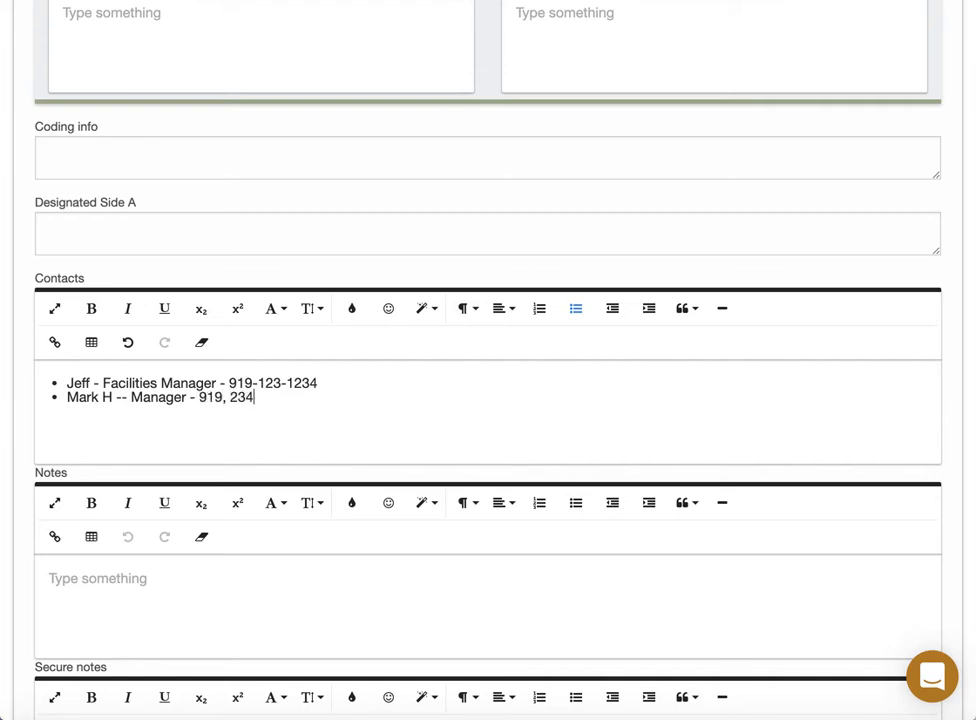
{"action": "scroll", "coordinate": [231, 556], "scroll_direction": "down", "scroll_amount": 1}
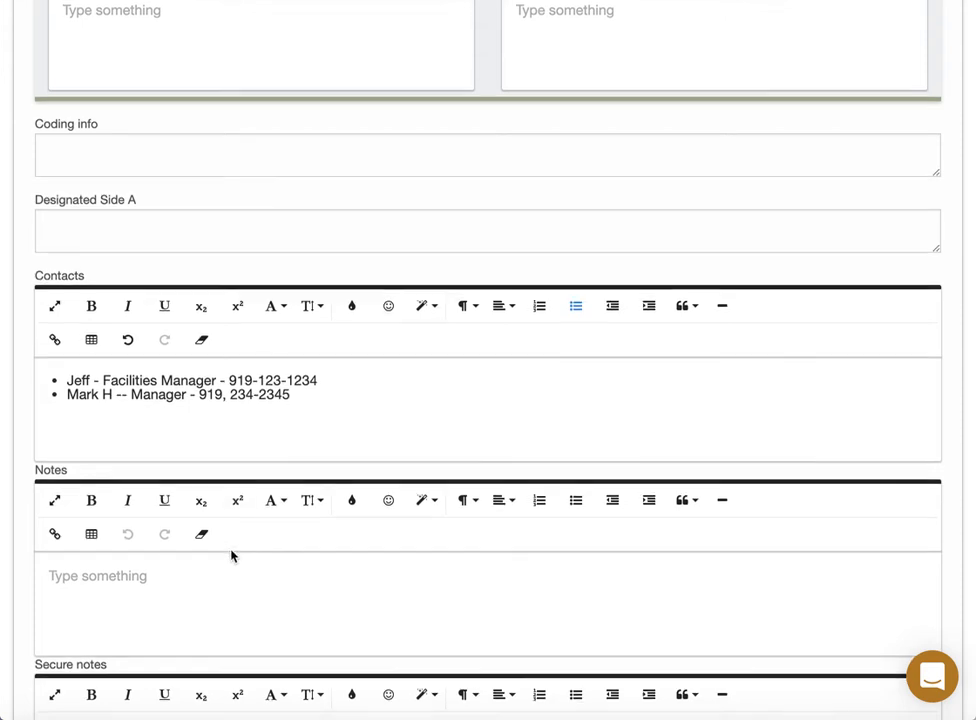
Submit the form with Create Structure, saving the preplan as a Draft.
{"action": "scroll", "coordinate": [231, 556], "scroll_direction": "down", "scroll_amount": 5}
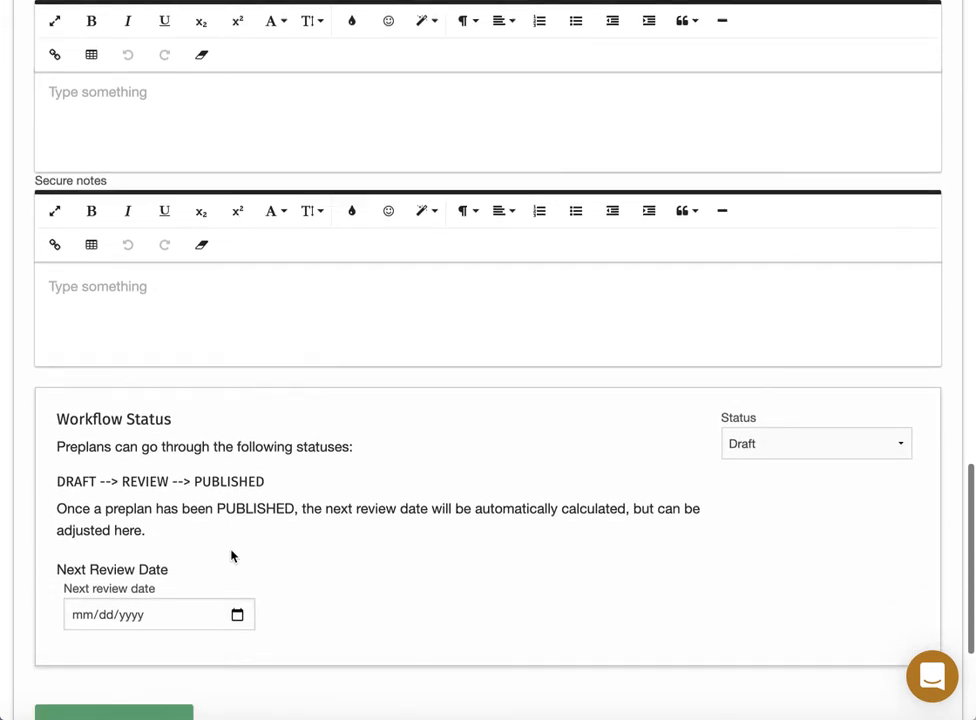
{"action": "scroll", "coordinate": [231, 556], "scroll_direction": "down", "scroll_amount": 1}
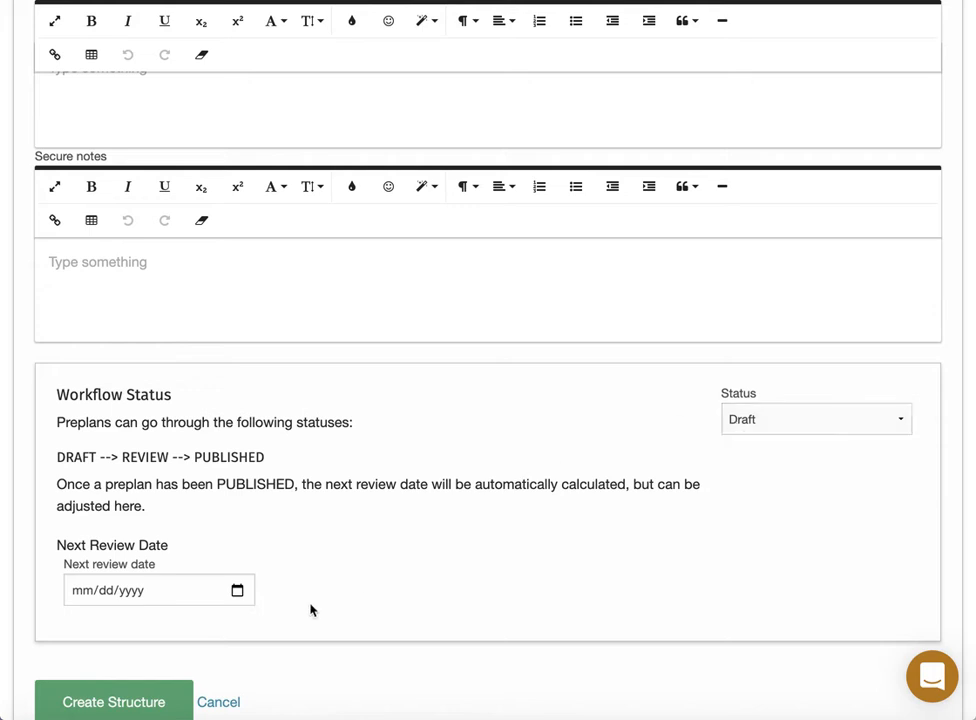
{"action": "left_click", "coordinate": [128, 704]}
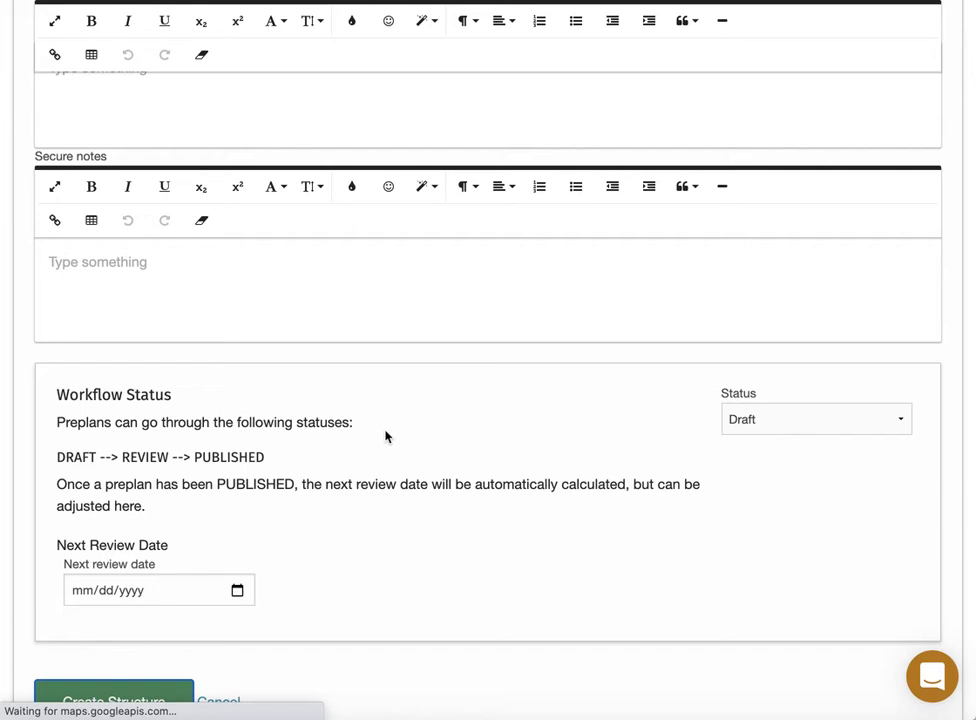
{"action": "key", "text": "super+Tab"}
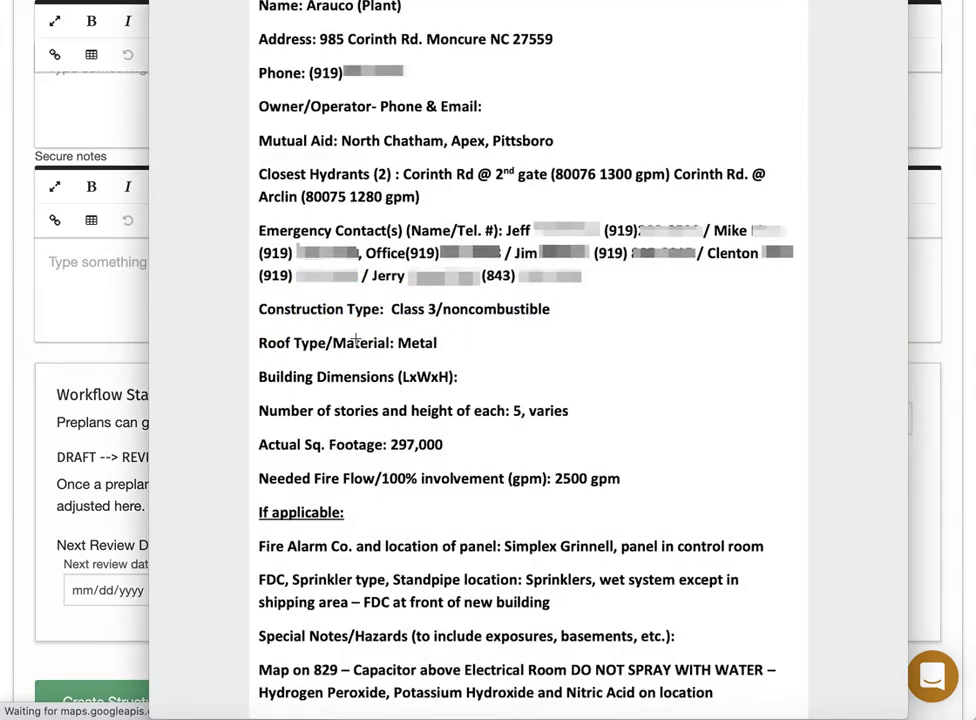
Leave the Preview document and return to the Arauco Plant Quick Action Plan page in Chrome.
{"action": "scroll", "coordinate": [334, 358], "scroll_direction": "down", "scroll_amount": 1}
{"action": "scroll", "coordinate": [334, 358], "scroll_direction": "up", "scroll_amount": 1}
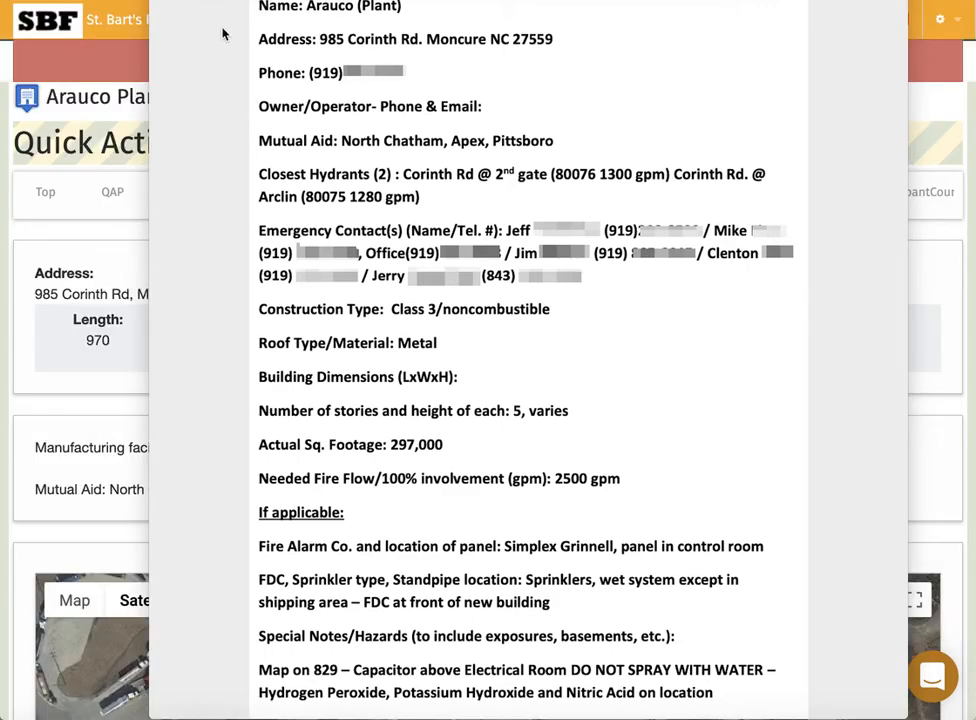
{"action": "left_click", "coordinate": [100, 236]}
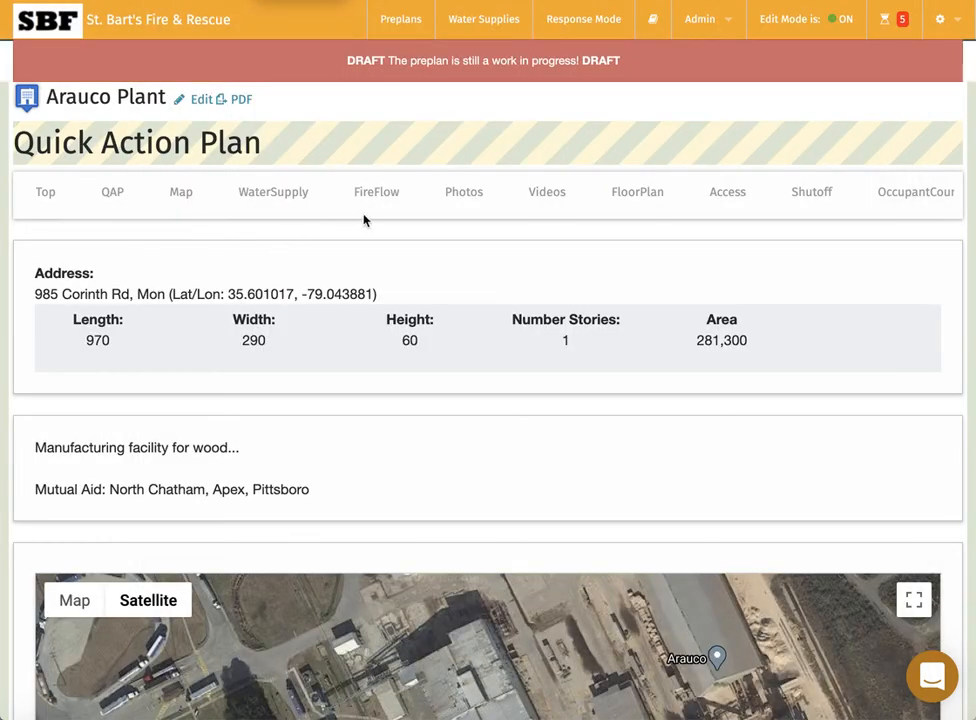
Scroll past the fire-flow table and the Sprinkler and Standpipe sections, then add a roof.
{"action": "scroll", "coordinate": [388, 196], "scroll_direction": "right", "scroll_amount": 2}
{"action": "scroll", "coordinate": [387, 198], "scroll_direction": "left", "scroll_amount": 2}
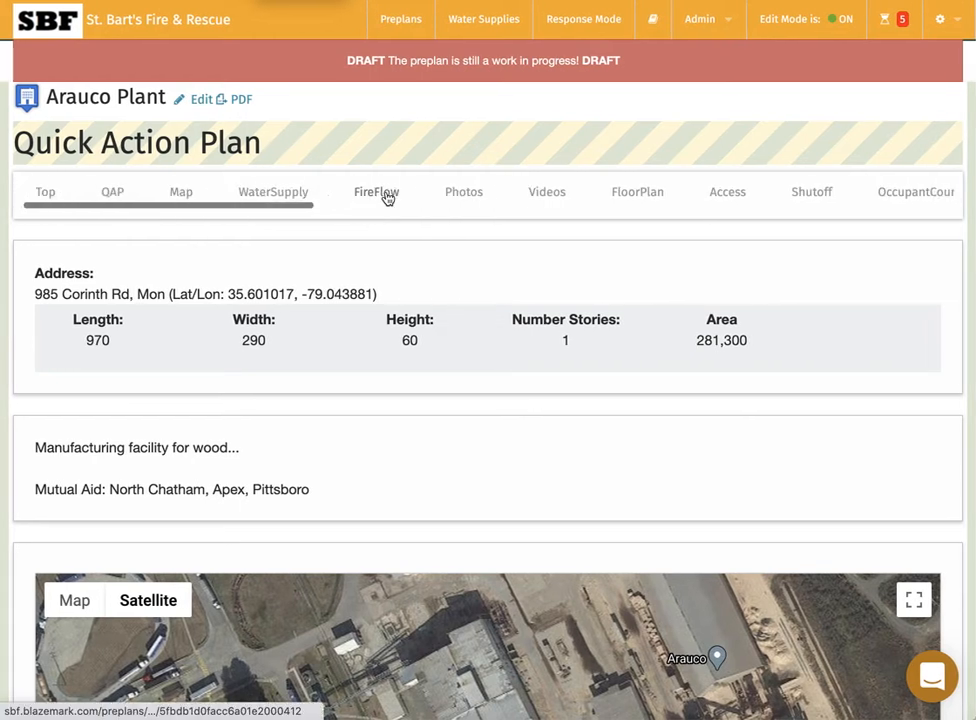
{"action": "scroll", "coordinate": [388, 198], "scroll_direction": "right", "scroll_amount": 10}
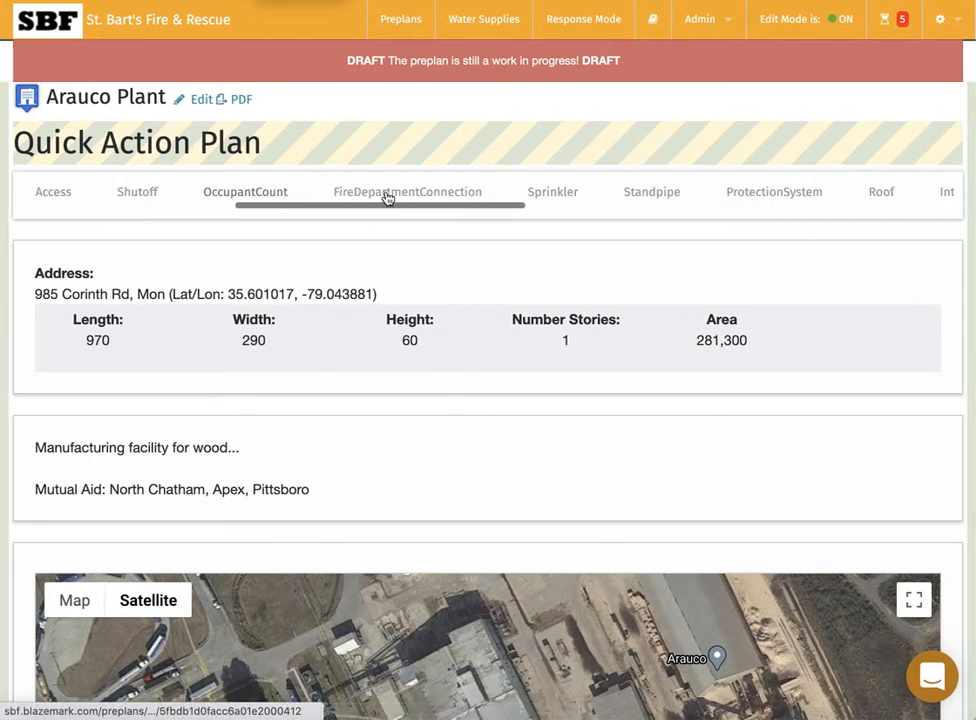
{"action": "scroll", "coordinate": [388, 198], "scroll_direction": "right", "scroll_amount": 4}
{"action": "scroll", "coordinate": [388, 198], "scroll_direction": "left", "scroll_amount": 8}
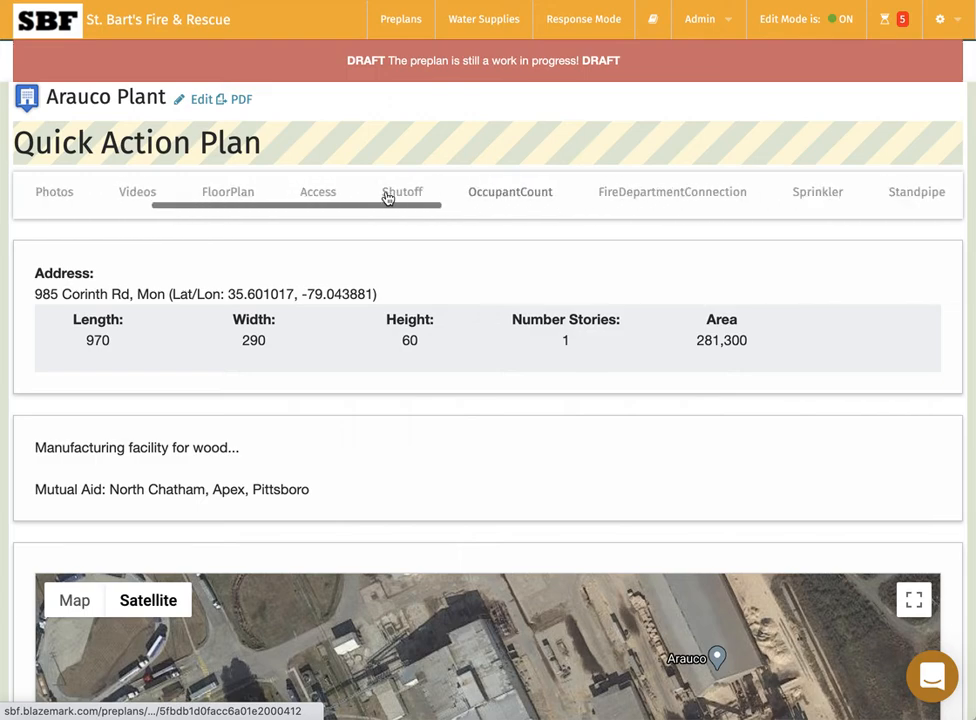
{"action": "scroll", "coordinate": [388, 198], "scroll_direction": "left", "scroll_amount": 2}
{"action": "scroll", "coordinate": [30, 394], "scroll_direction": "down", "scroll_amount": 5}
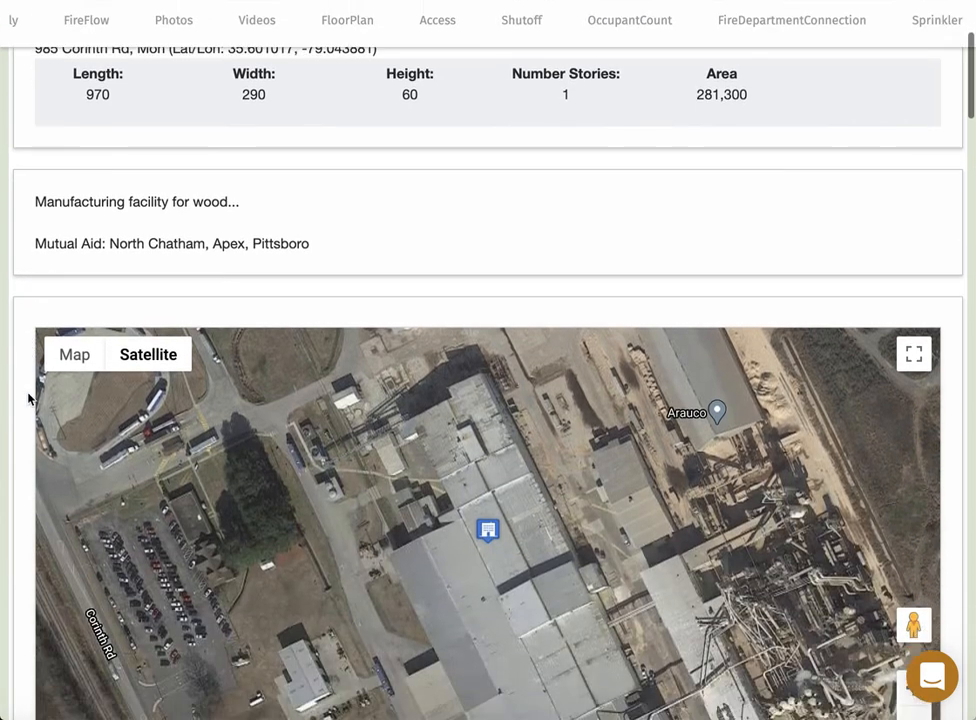
{"action": "scroll", "coordinate": [29, 397], "scroll_direction": "down", "scroll_amount": 20}
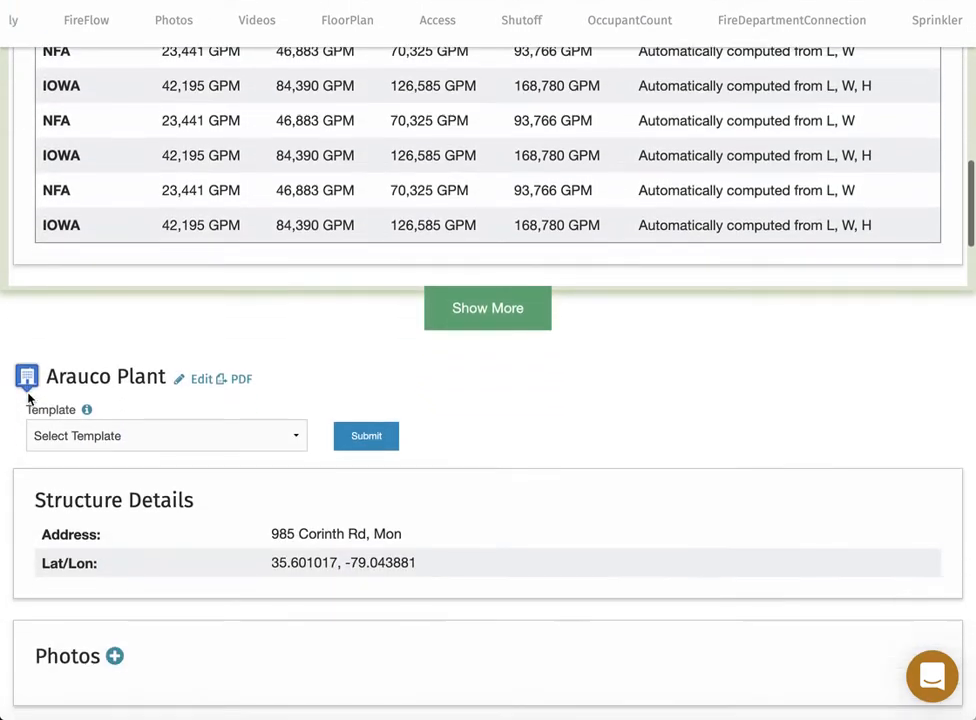
{"action": "scroll", "coordinate": [29, 397], "scroll_direction": "down", "scroll_amount": 15}
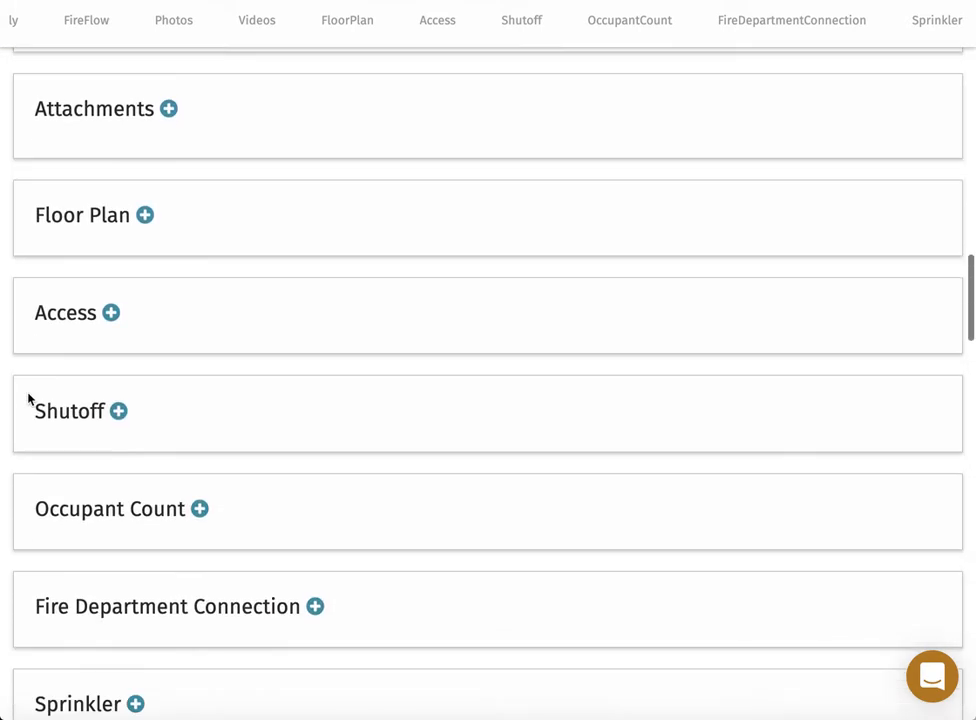
{"action": "scroll", "coordinate": [29, 397], "scroll_direction": "down", "scroll_amount": 6}
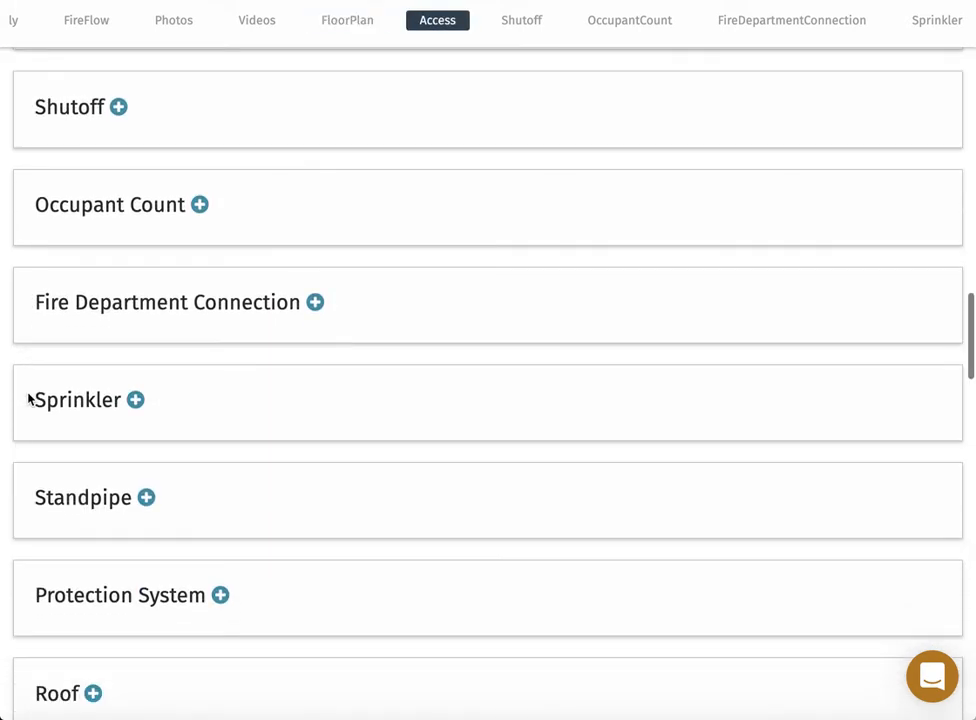
{"action": "scroll", "coordinate": [29, 399], "scroll_direction": "down", "scroll_amount": 1}
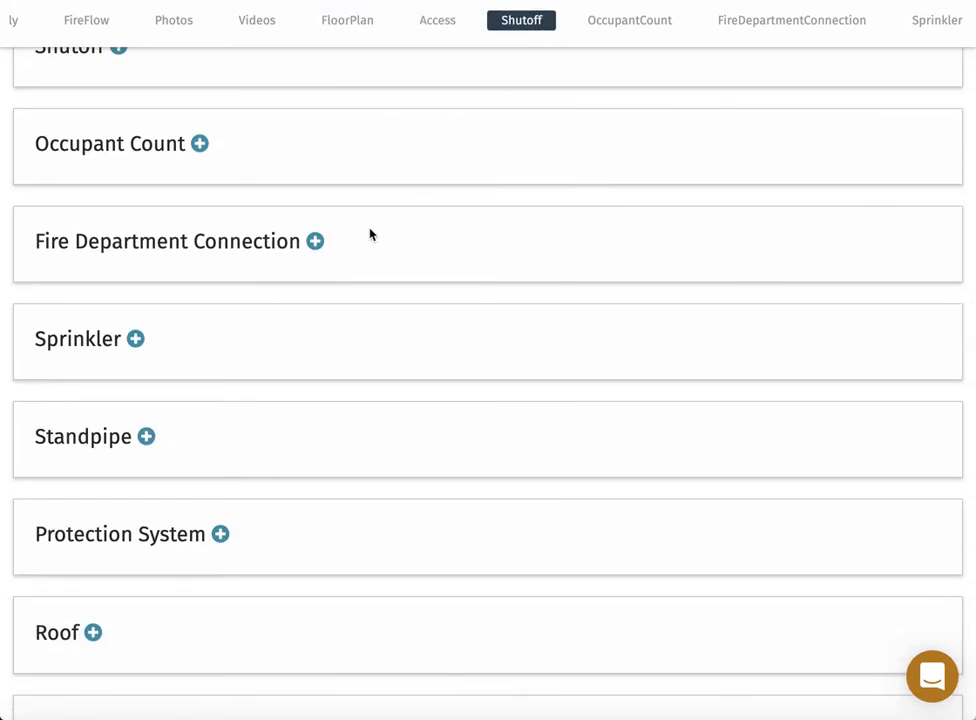
{"action": "scroll", "coordinate": [338, 303], "scroll_direction": "down", "scroll_amount": 3}
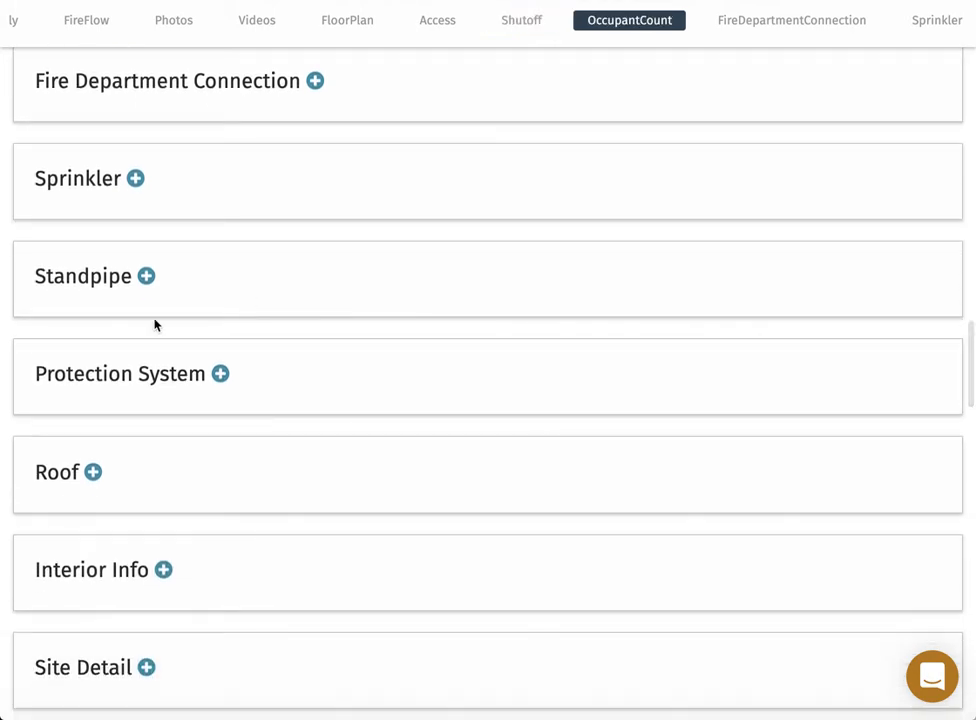
{"action": "left_click", "coordinate": [93, 474]}
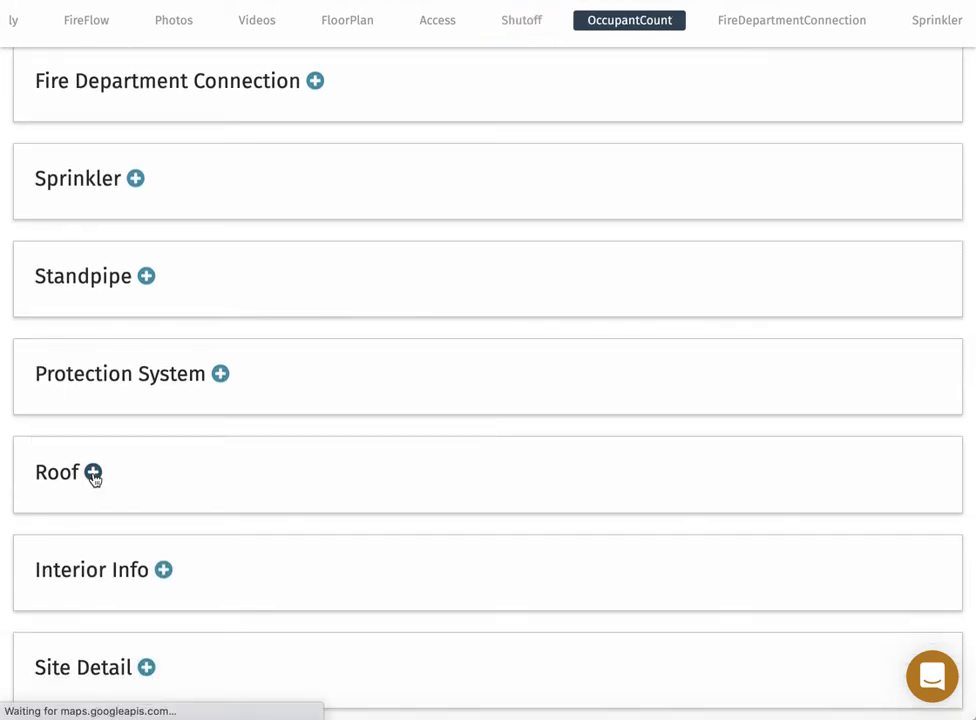
Save a roof named Main Roof with Heavy Timber construction and Metal covering.
{"action": "left_click", "coordinate": [187, 157]}
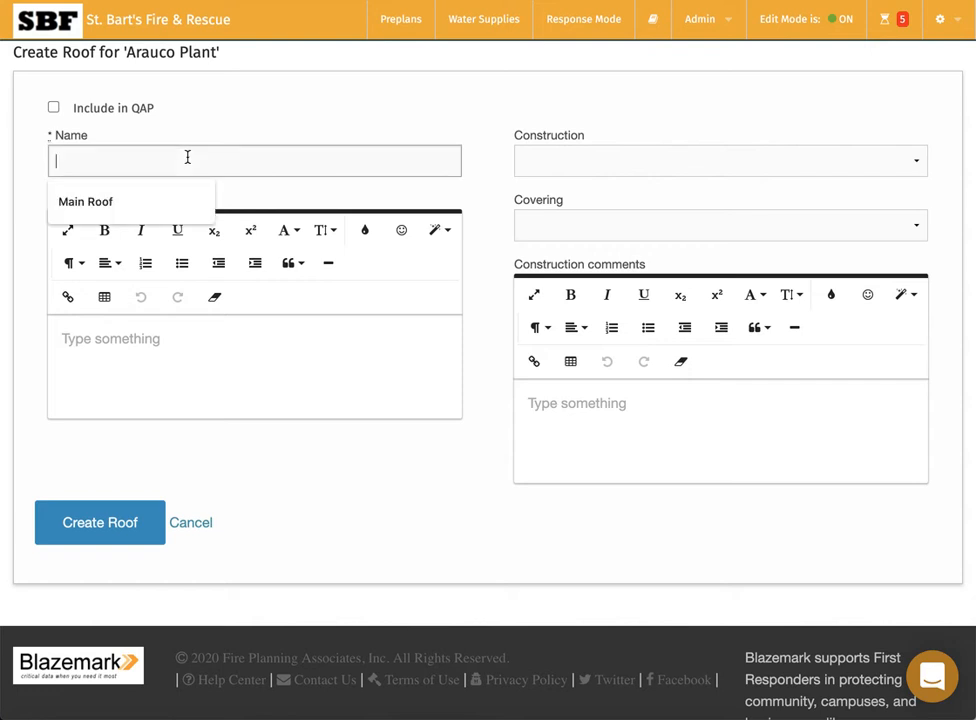
{"action": "left_click", "coordinate": [118, 203]}
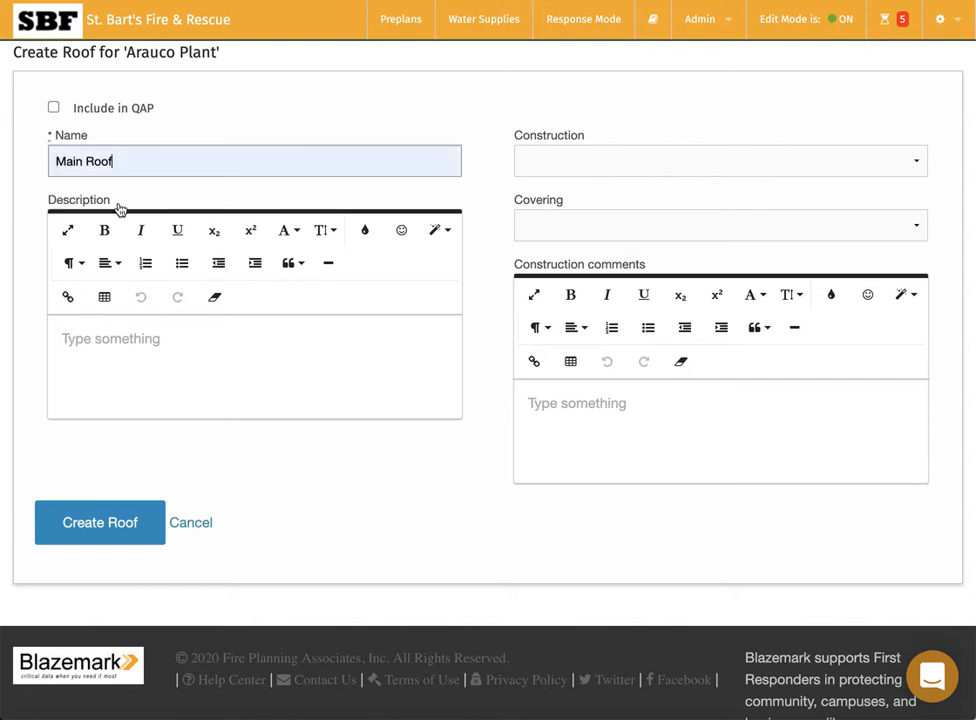
{"action": "left_click", "coordinate": [601, 163]}
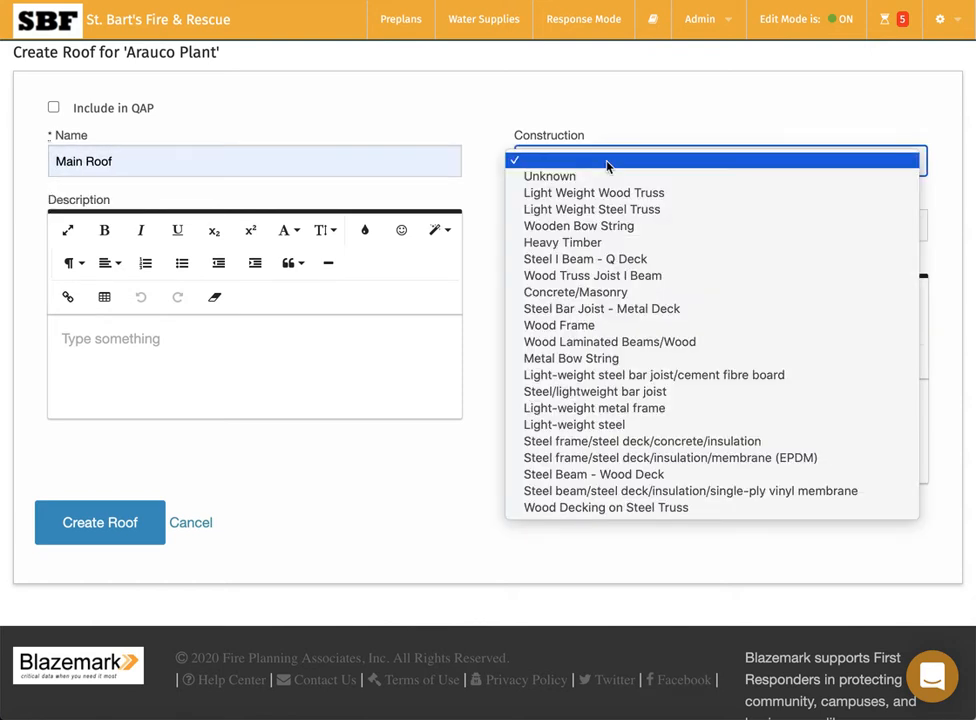
{"action": "left_click", "coordinate": [606, 243]}
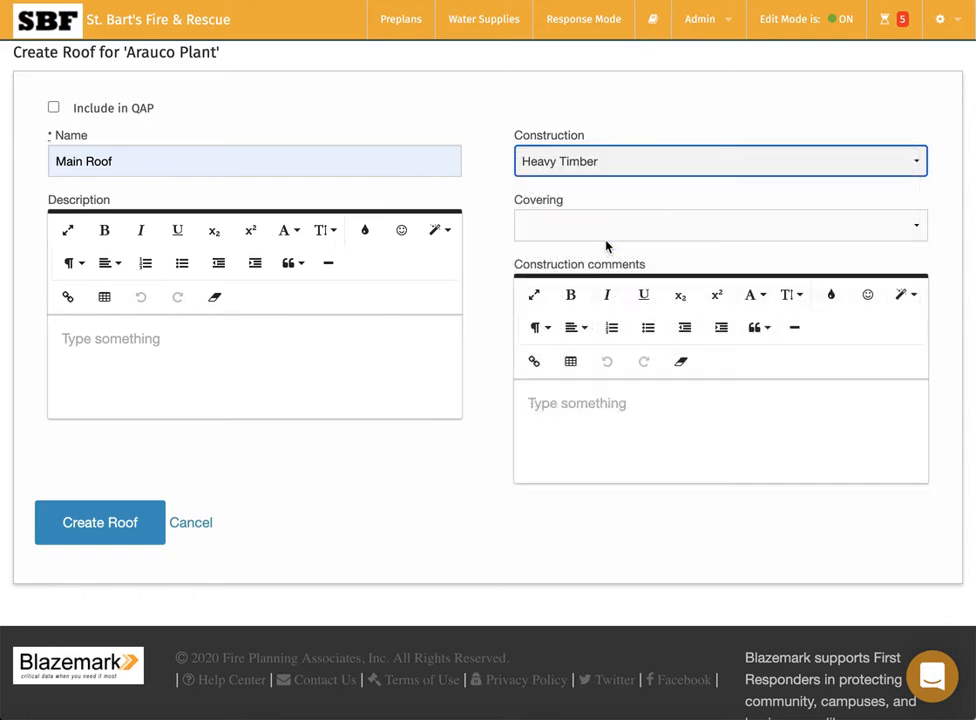
{"action": "left_click", "coordinate": [606, 226]}
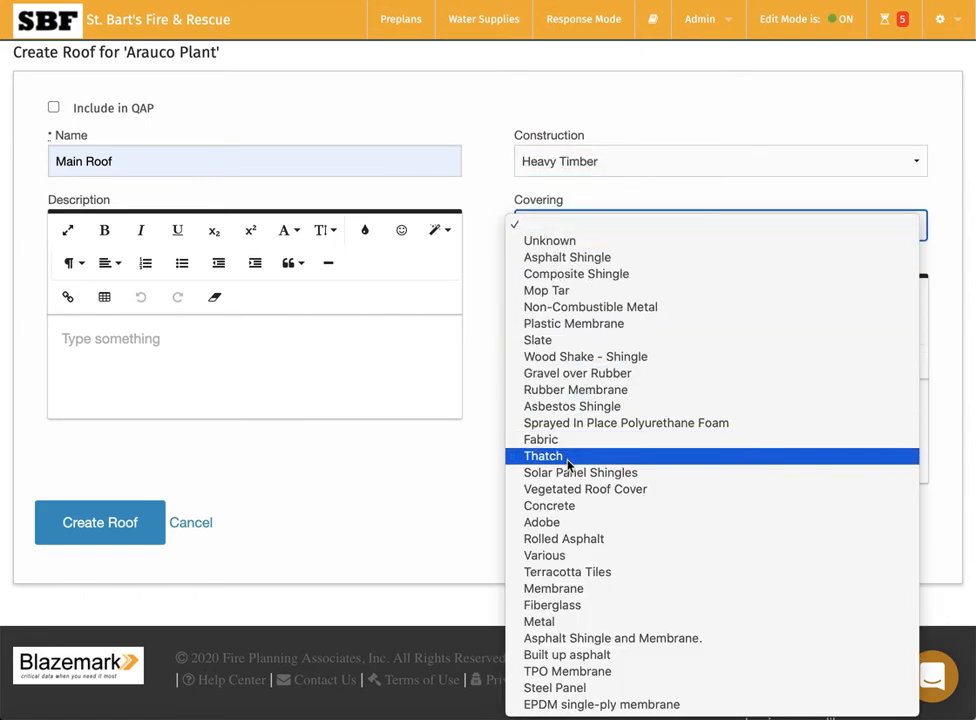
{"action": "left_click", "coordinate": [563, 622]}
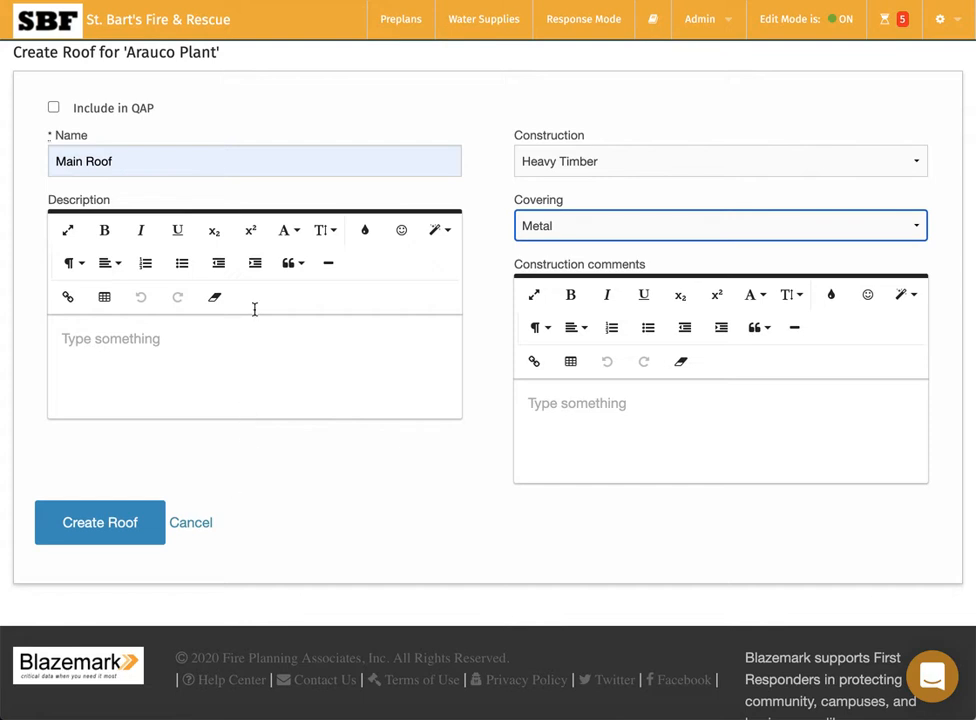
{"action": "left_click", "coordinate": [100, 522]}
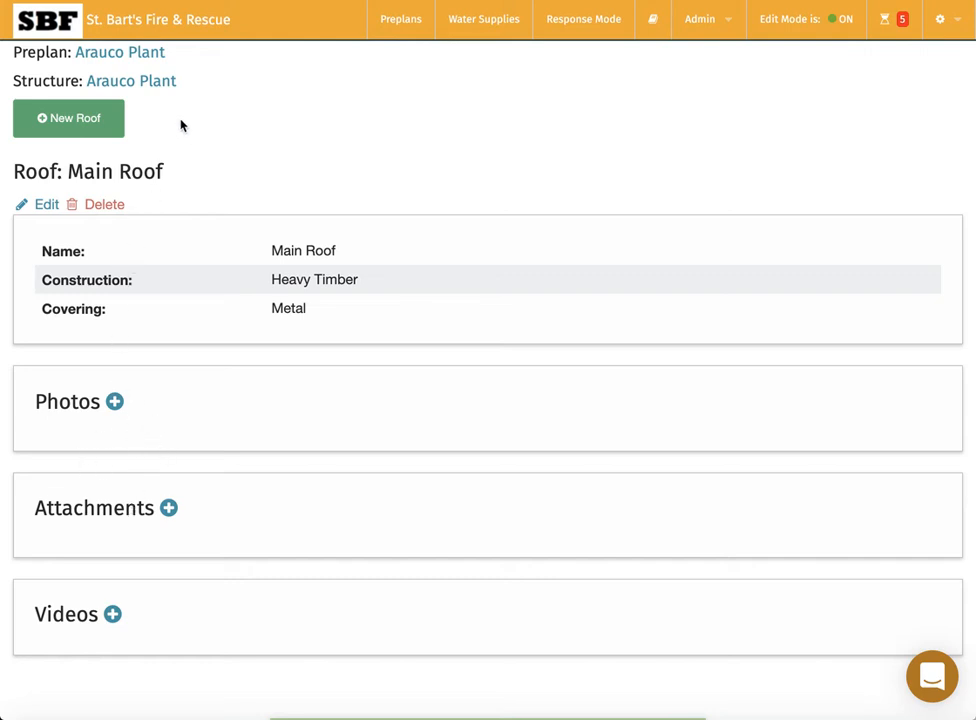
Go back to the Arauco Plant structure page and check the notes in the preplan document.
{"action": "left_click", "coordinate": [126, 82]}
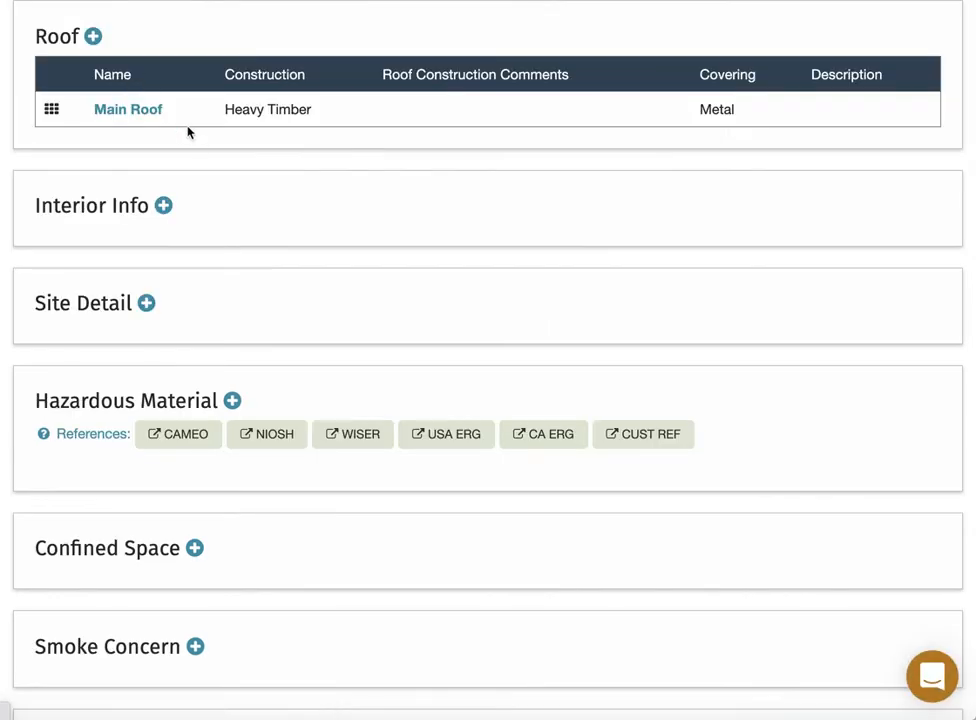
{"action": "key", "text": "super+Tab"}
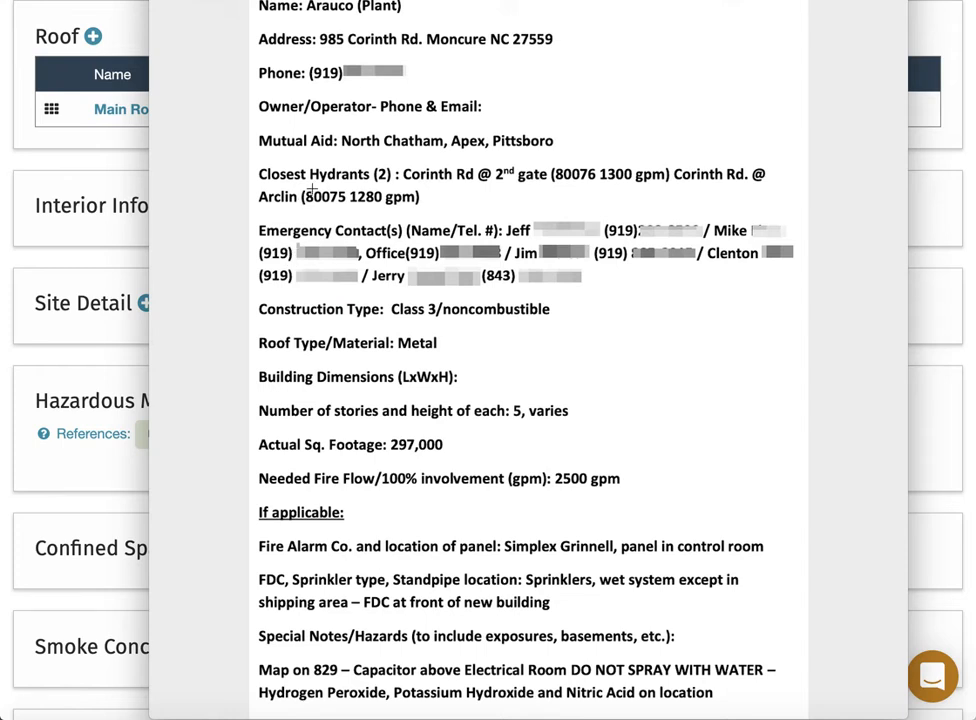
{"action": "key", "text": "super+Tab"}
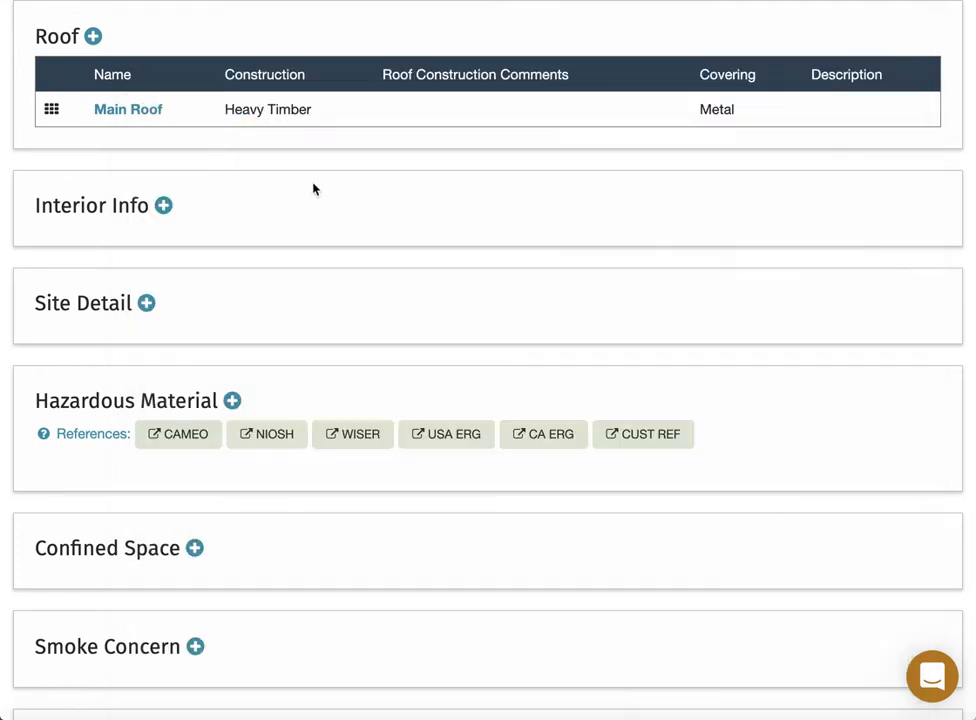
Jump to the Arauco Plant's Water Supply section, which has no supplies yet.
{"action": "scroll", "coordinate": [28, 178], "scroll_direction": "up", "scroll_amount": 3}
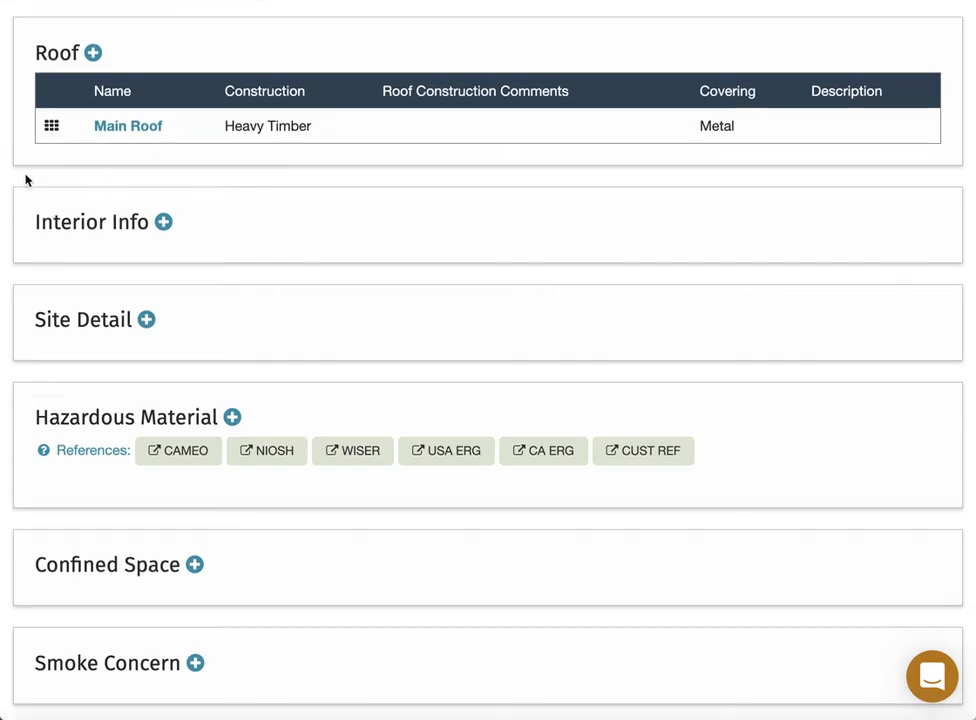
{"action": "scroll", "coordinate": [28, 178], "scroll_direction": "up", "scroll_amount": 3}
{"action": "left_click", "coordinate": [248, 28]}
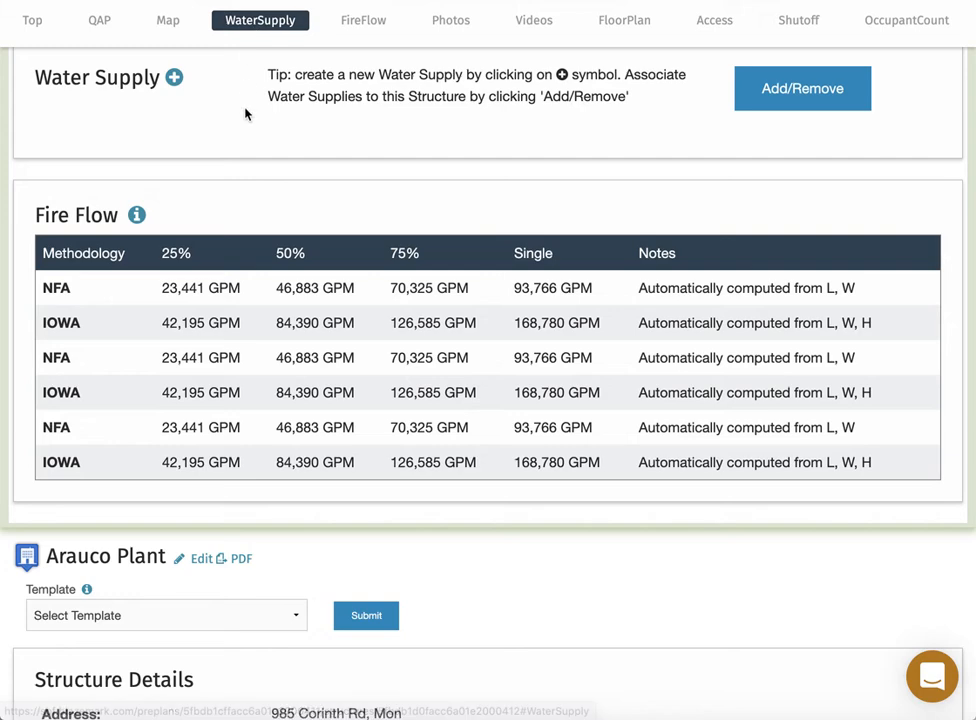
Open Add/Remove Nearby Water Supplies, which lists 13 available supplies for Arauco Plant.
{"action": "scroll", "coordinate": [246, 111], "scroll_direction": "up", "scroll_amount": 1}
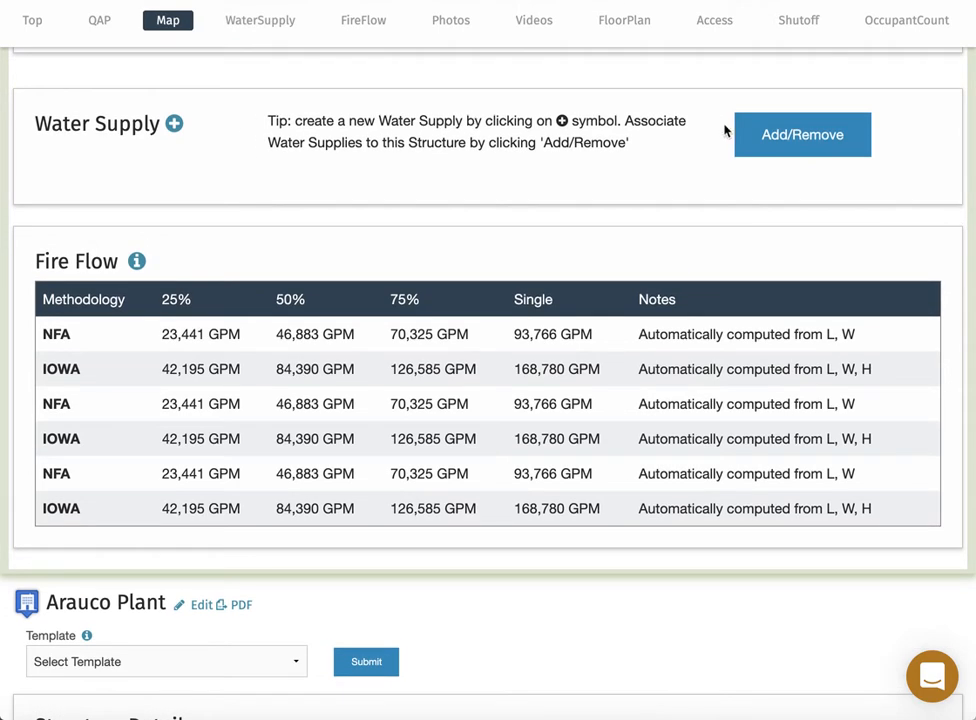
{"action": "left_click", "coordinate": [792, 140]}
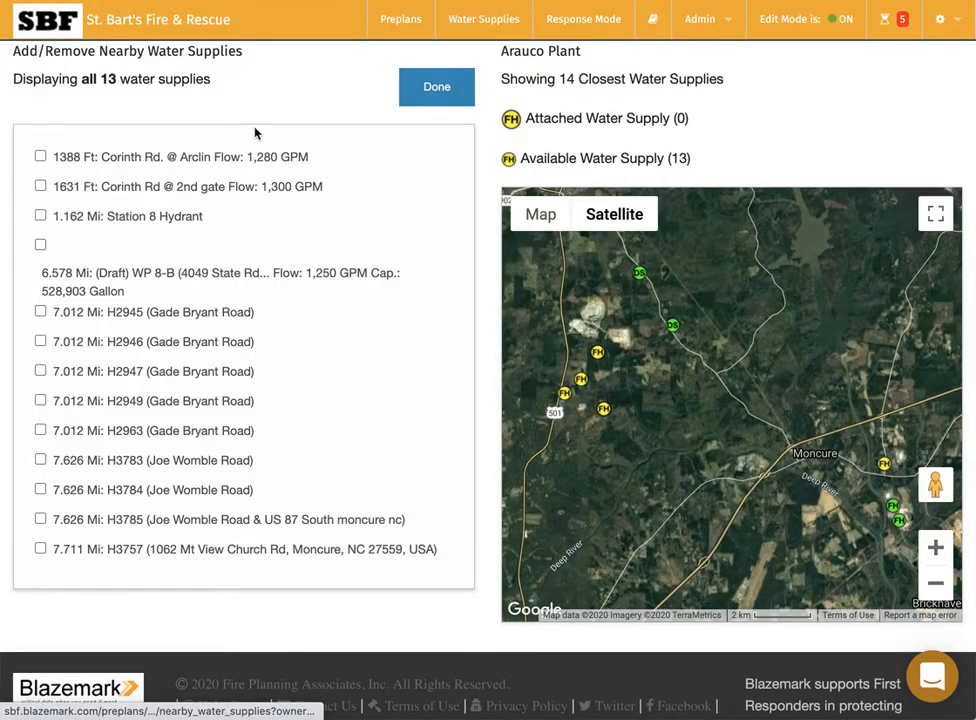
Select the Corinth Rd hydrants at 1388 Ft and 1631 Ft and confirm with Done.
{"action": "left_click", "coordinate": [40, 157]}
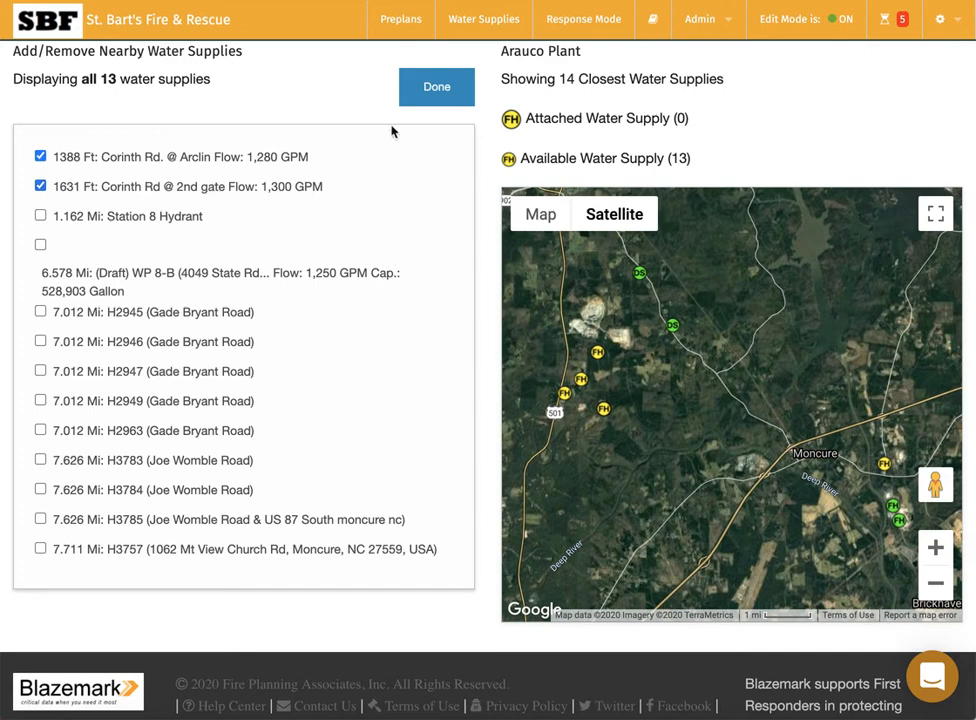
{"action": "left_click", "coordinate": [435, 89]}
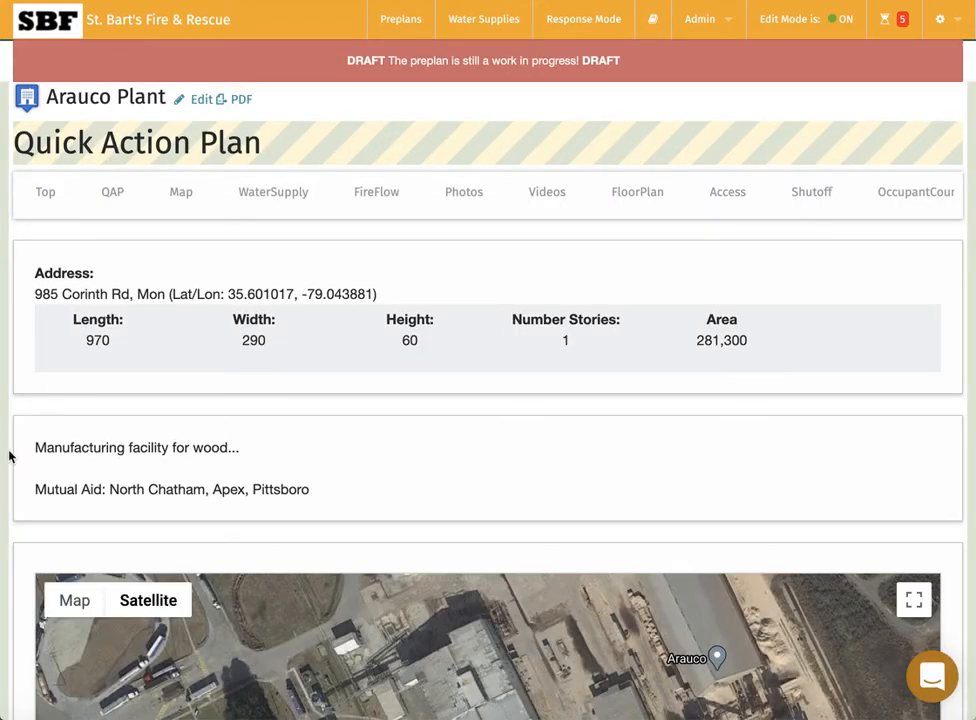
Zoom the satellite map out two levels so both Corinth Rd hydrants show near the plant.
{"action": "scroll", "coordinate": [9, 456], "scroll_direction": "down", "scroll_amount": 5}
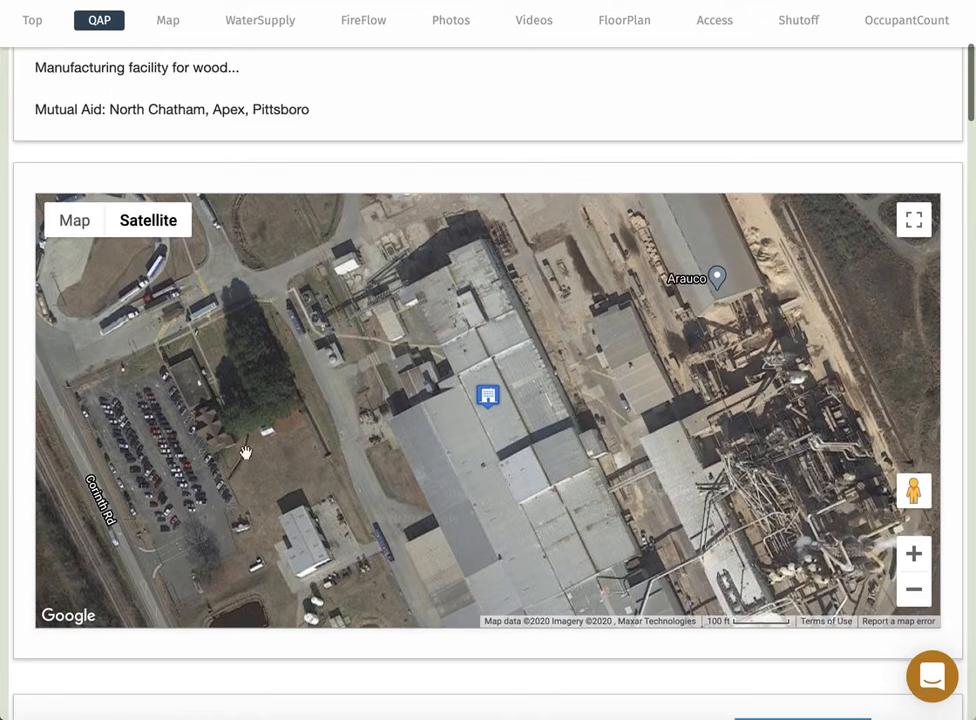
{"action": "left_click", "coordinate": [913, 592]}
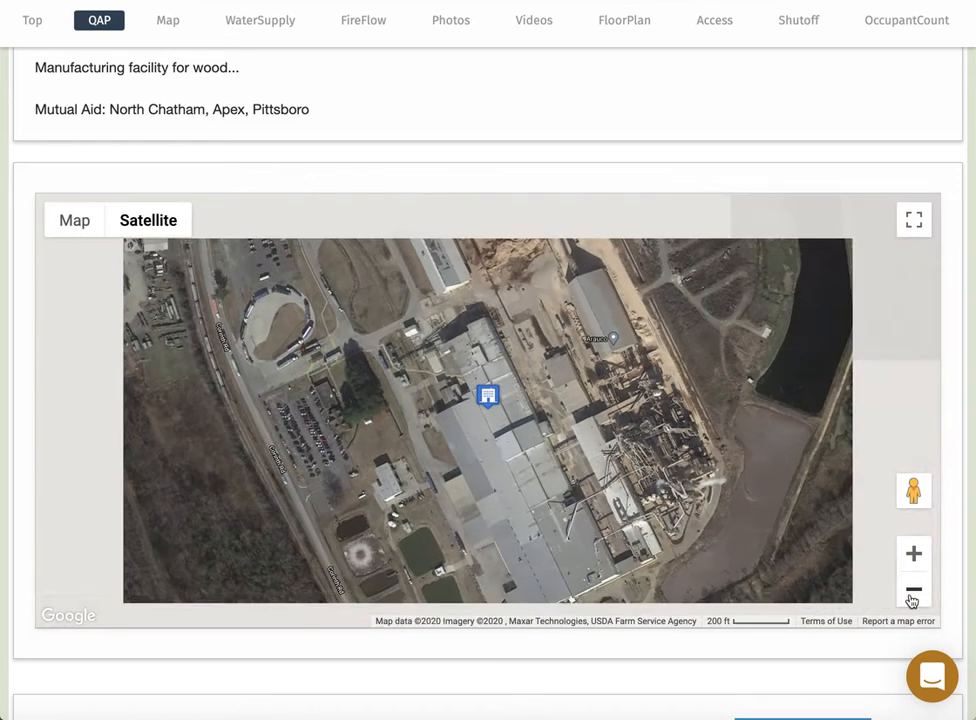
{"action": "left_click", "coordinate": [912, 592]}
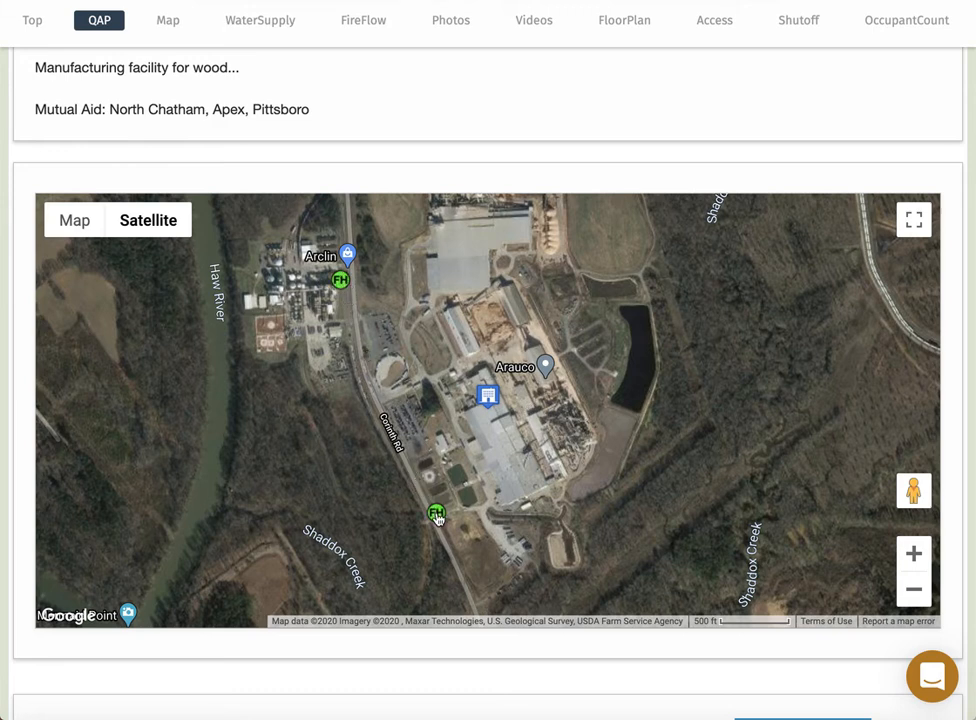
{"action": "mouse_move", "coordinate": [437, 518]}
{"action": "scroll", "coordinate": [78, 200], "scroll_direction": "down", "scroll_amount": 1}
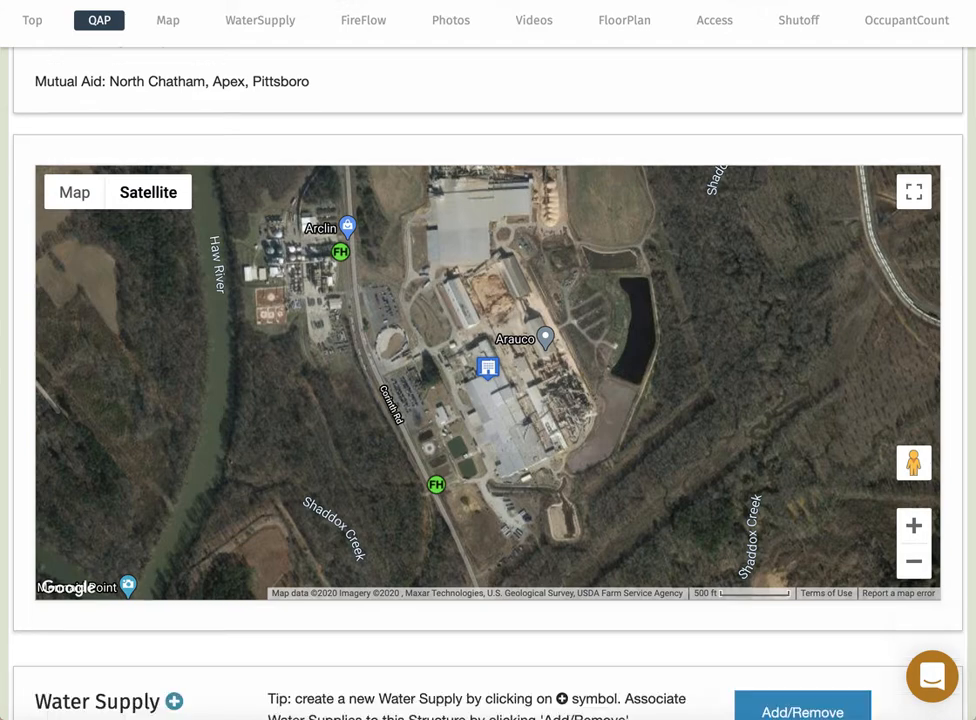
{"action": "scroll", "coordinate": [18, 281], "scroll_direction": "down", "scroll_amount": 5}
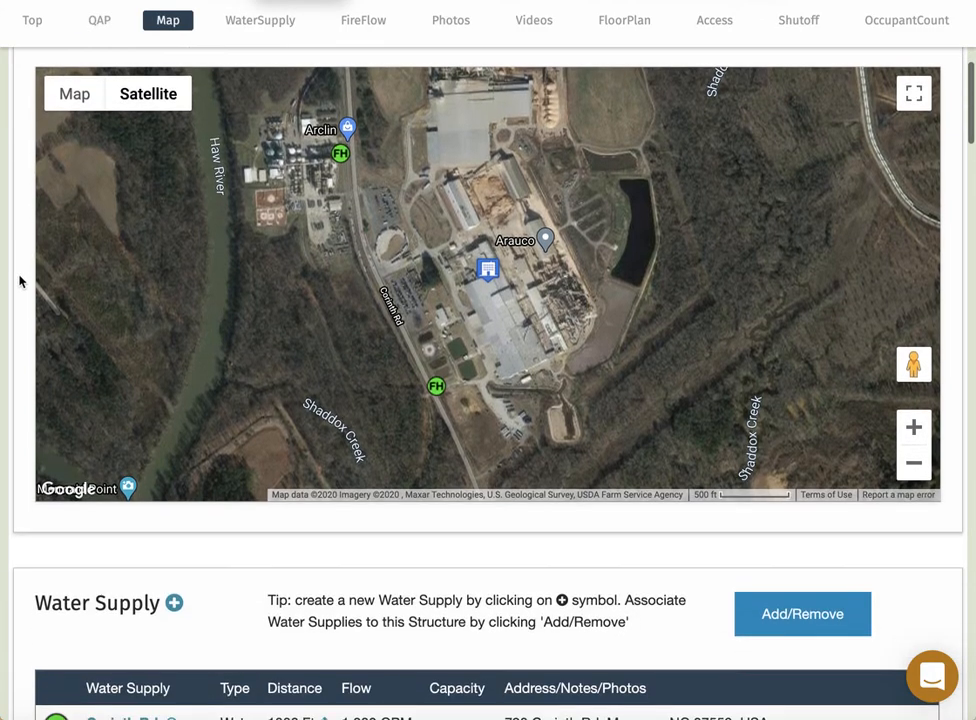
View and close the Corinth And Arclin hydrant photo, then scroll back to the Water Supply table.
{"action": "scroll", "coordinate": [19, 281], "scroll_direction": "down", "scroll_amount": 2}
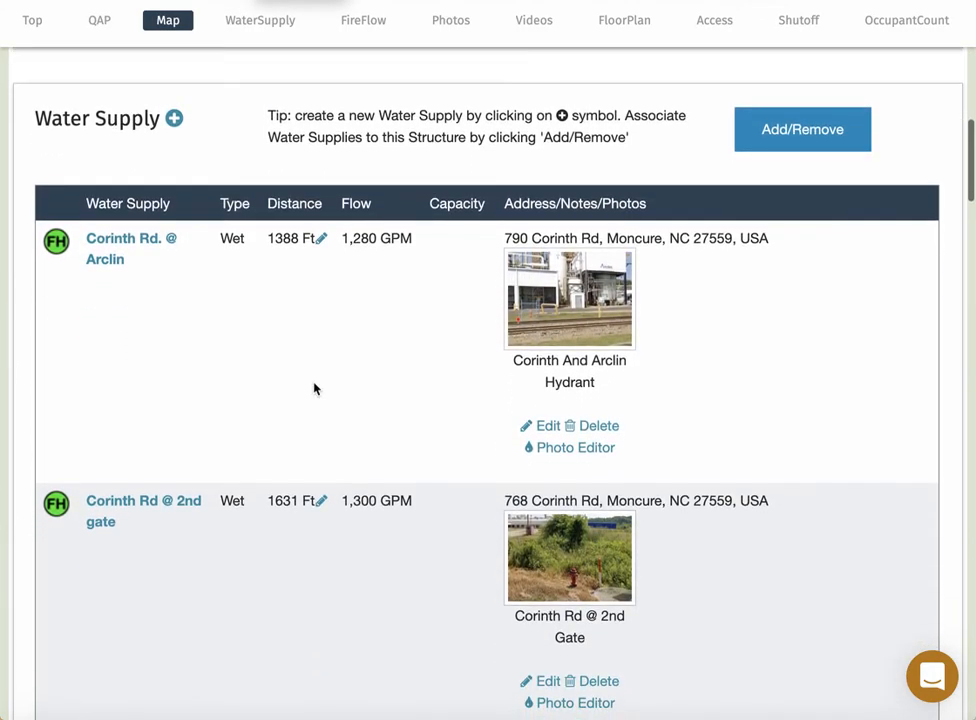
{"action": "left_click", "coordinate": [577, 300]}
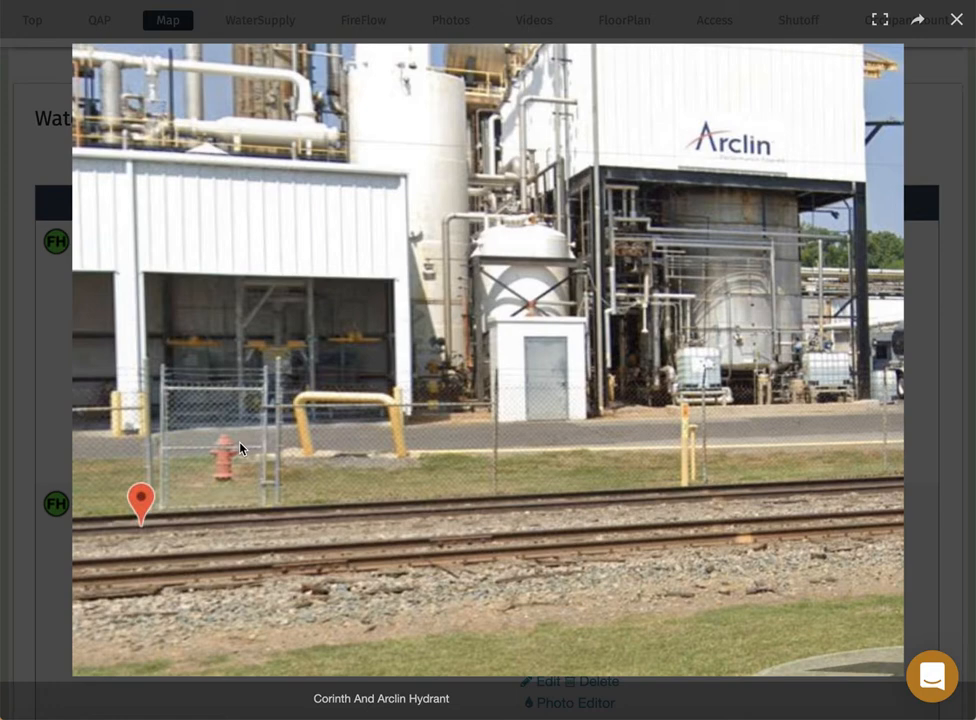
{"action": "key", "text": "Escape"}
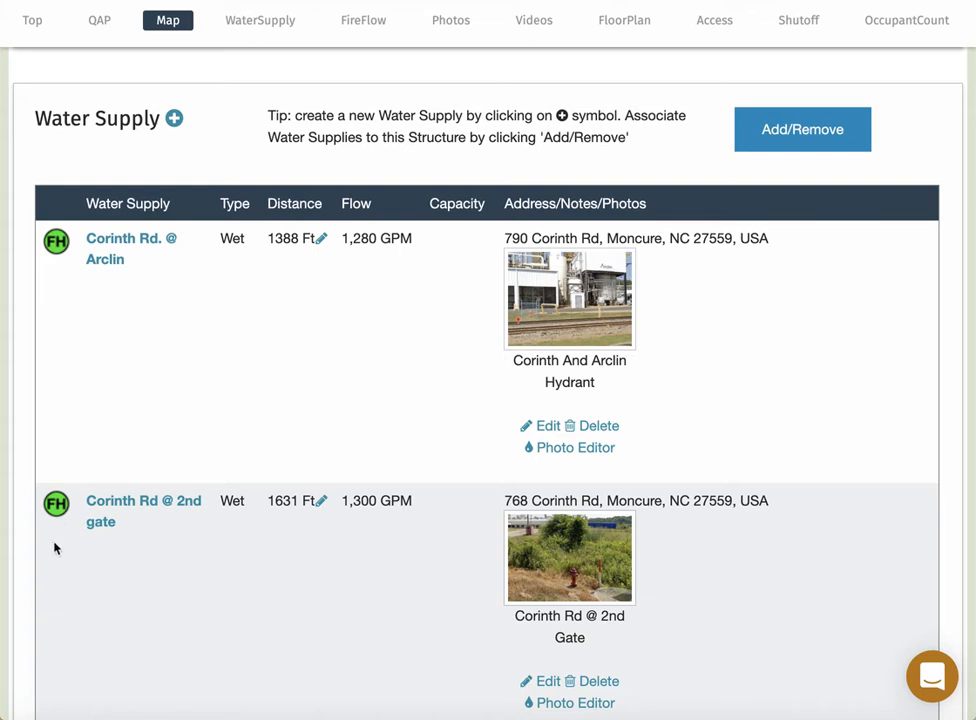
{"action": "scroll", "coordinate": [50, 560], "scroll_direction": "down", "scroll_amount": 4}
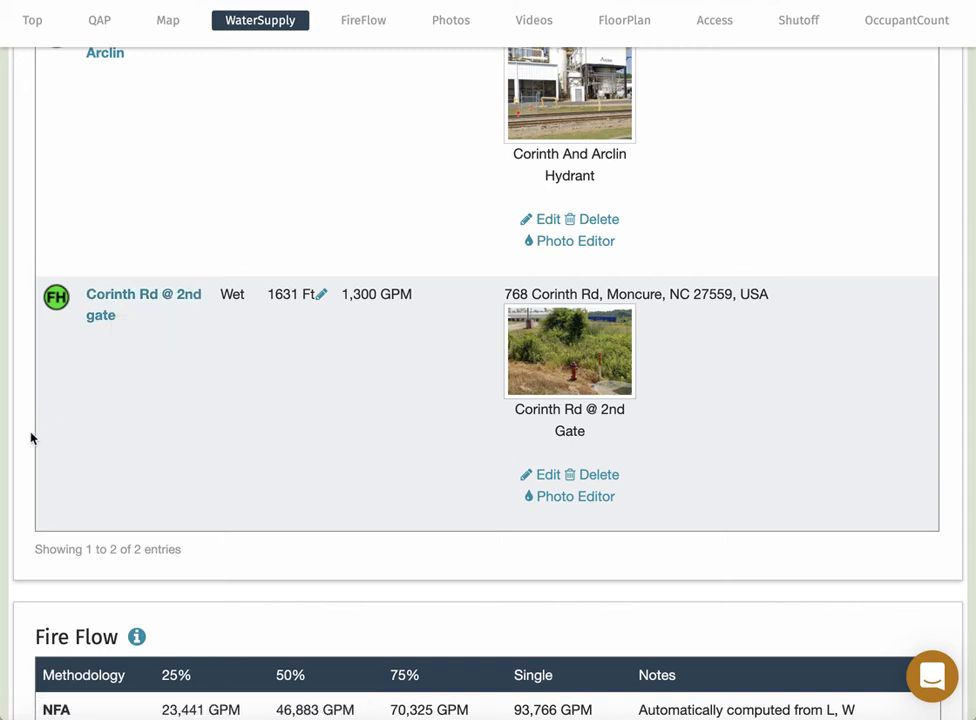
{"action": "scroll", "coordinate": [30, 436], "scroll_direction": "down", "scroll_amount": 1}
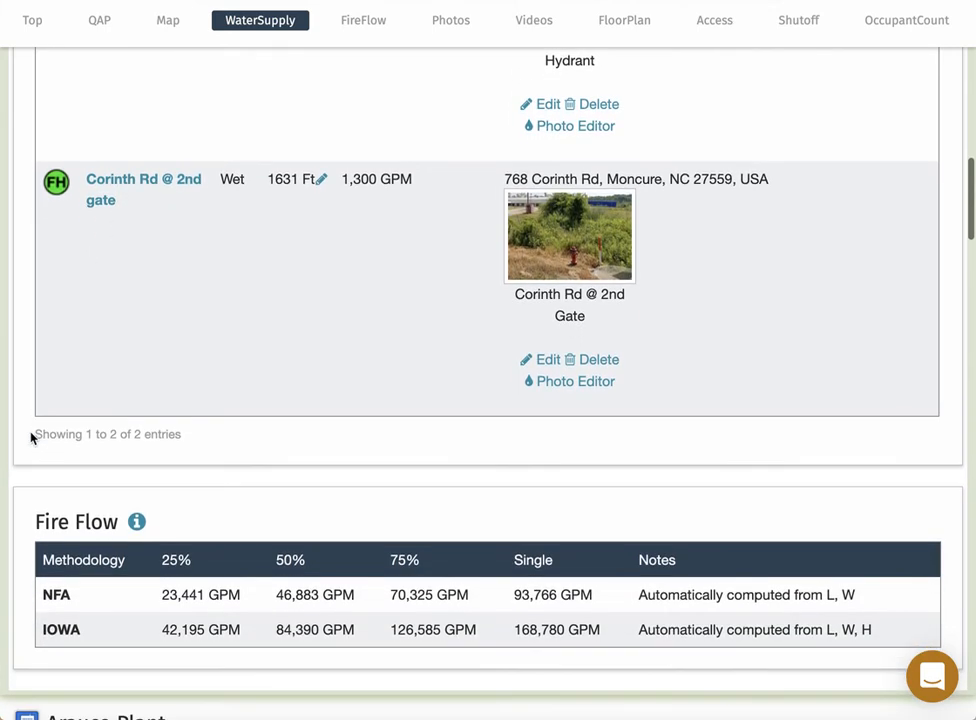
{"action": "scroll", "coordinate": [30, 437], "scroll_direction": "up", "scroll_amount": 5}
{"action": "scroll", "coordinate": [30, 437], "scroll_direction": "up", "scroll_amount": 1}
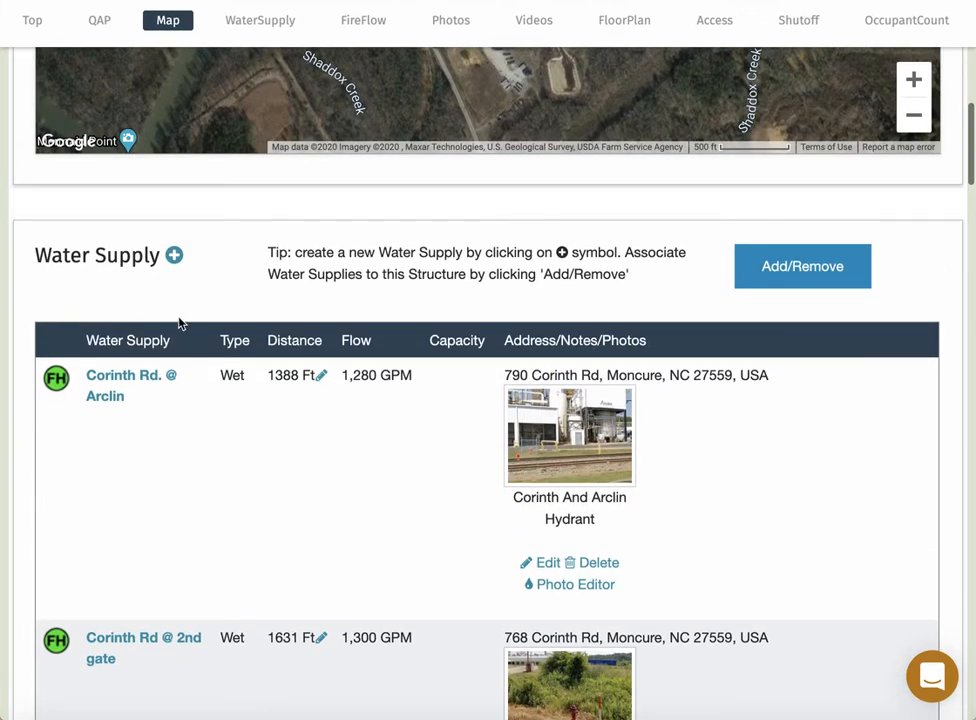
Add a new water supply and set its type to Draft.
{"action": "left_click", "coordinate": [175, 258]}
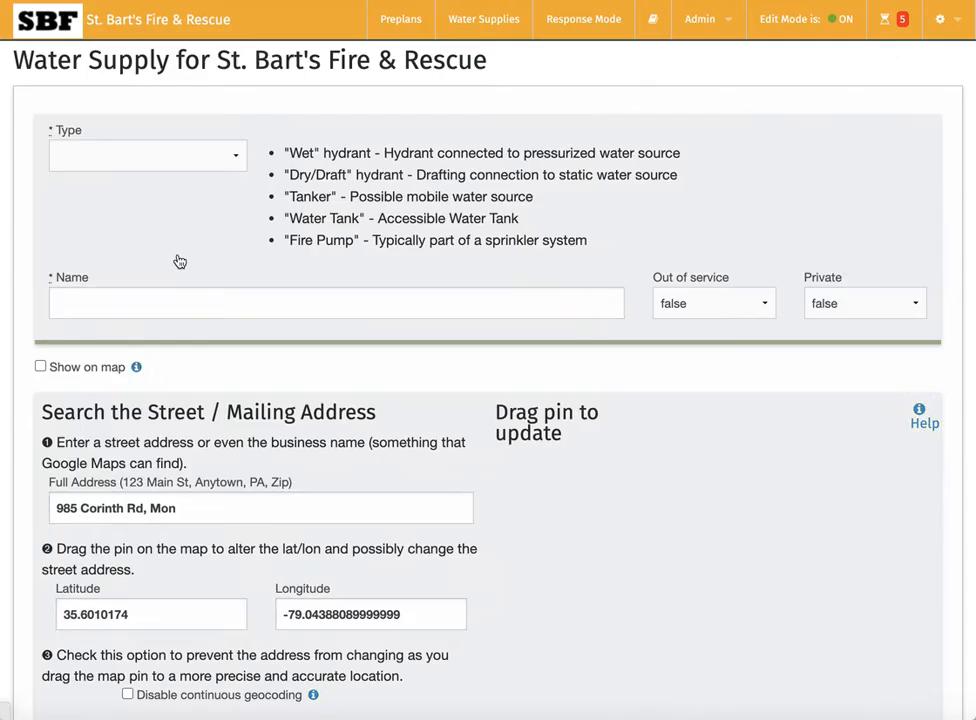
{"action": "left_click", "coordinate": [176, 160]}
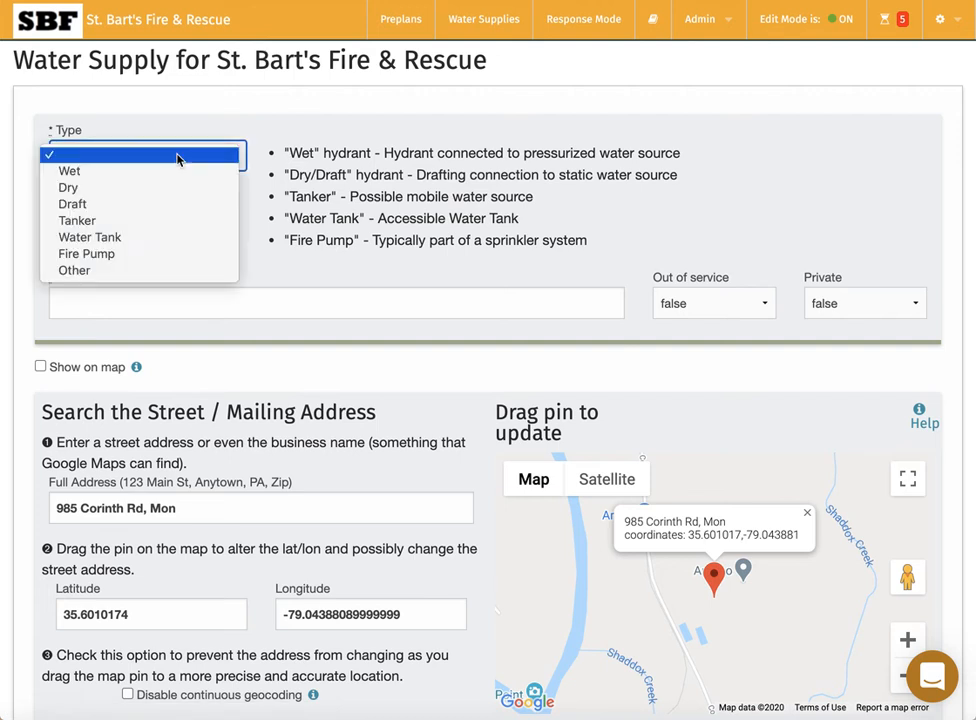
{"action": "left_click", "coordinate": [100, 206]}
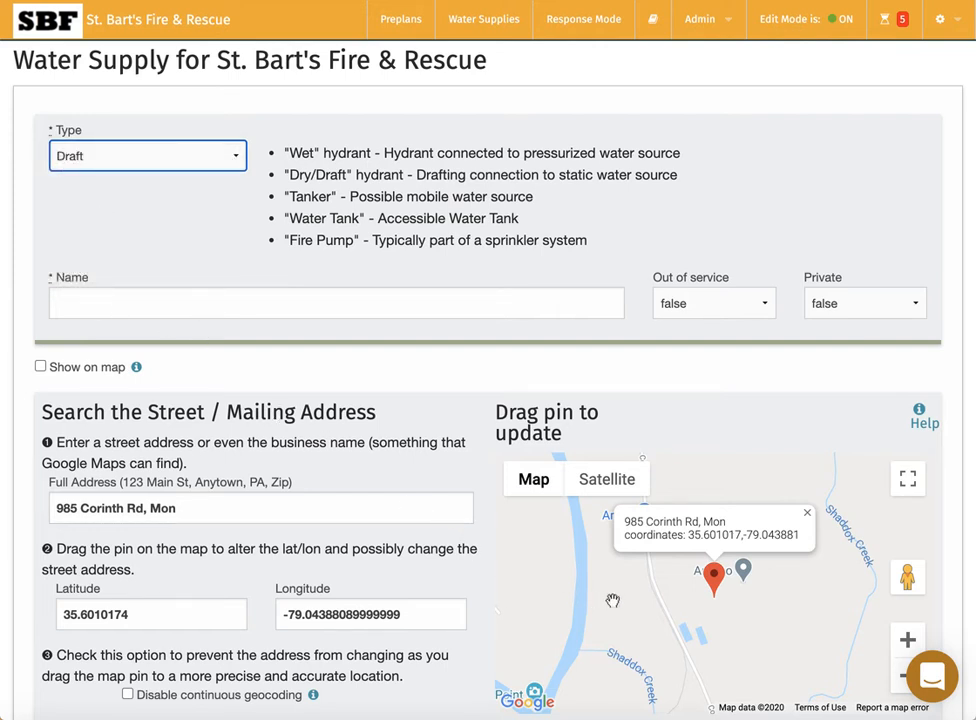
Look around the plant on the map, then start entering the name Haw River.
{"action": "left_click", "coordinate": [807, 512]}
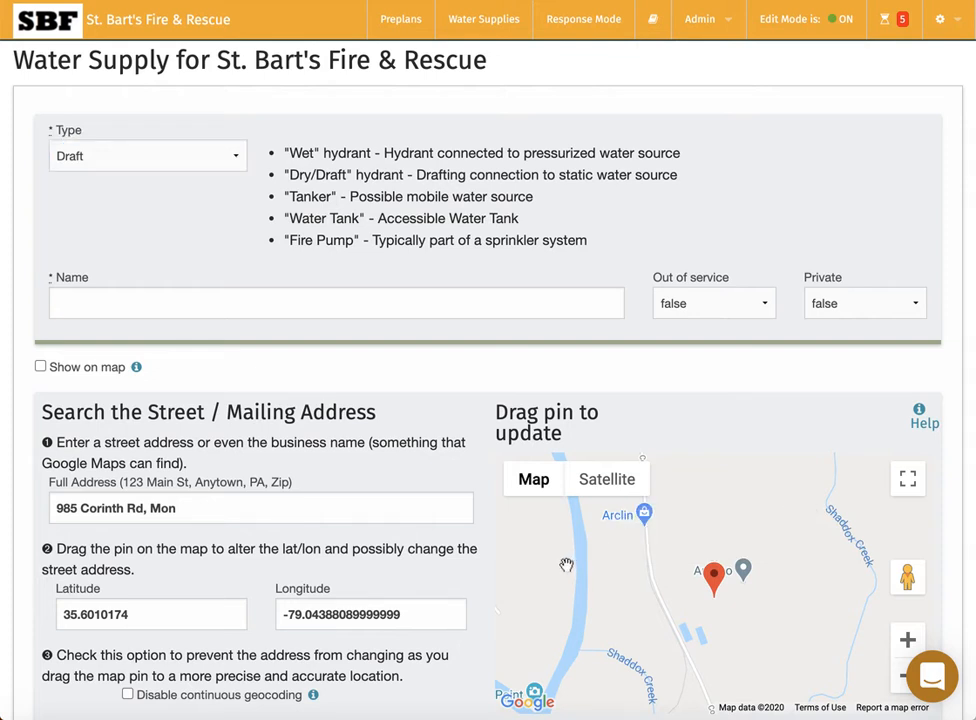
{"action": "left_click_drag", "start_coordinate": [566, 565], "coordinate": [659, 702]}
{"action": "left_click_drag", "start_coordinate": [611, 626], "coordinate": [590, 547]}
{"action": "left_click_drag", "start_coordinate": [593, 608], "coordinate": [567, 563]}
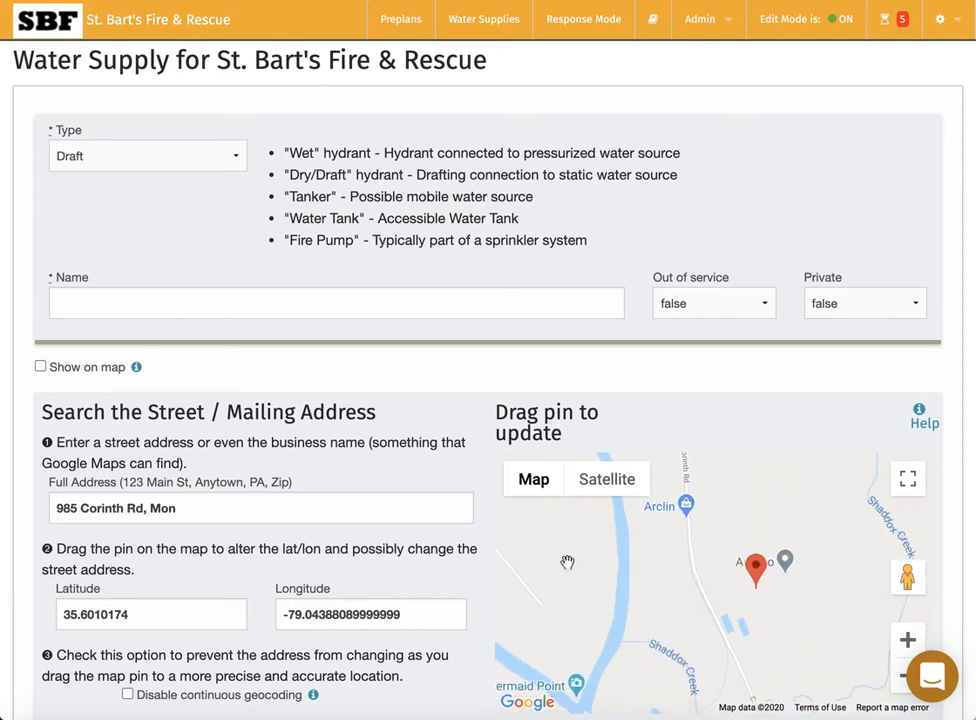
{"action": "left_click", "coordinate": [243, 306]}
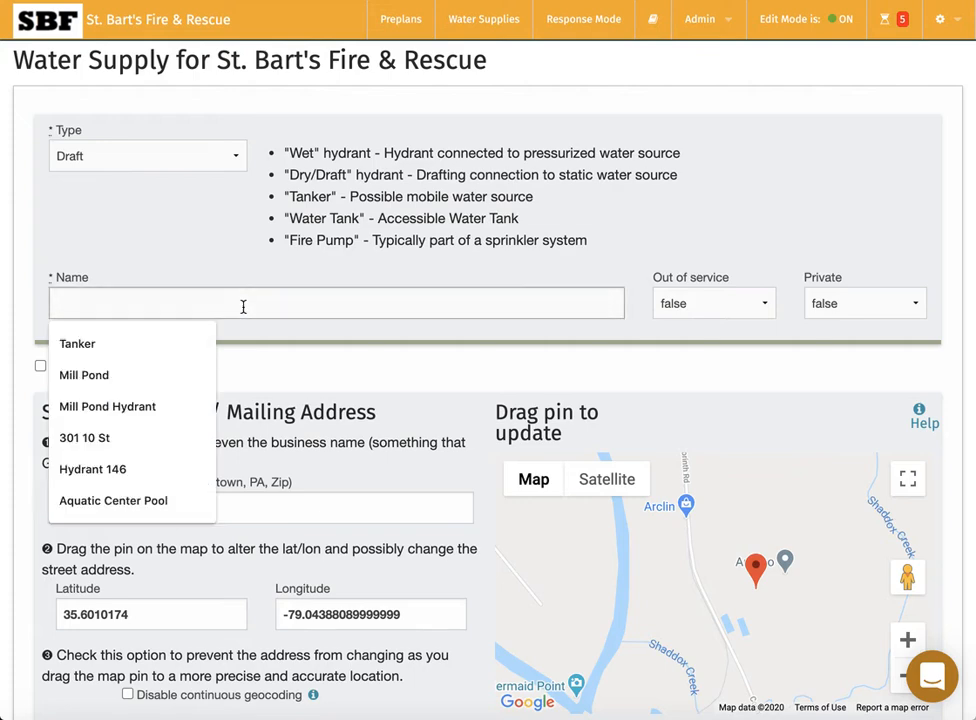
{"action": "type", "text": "Haw River"}
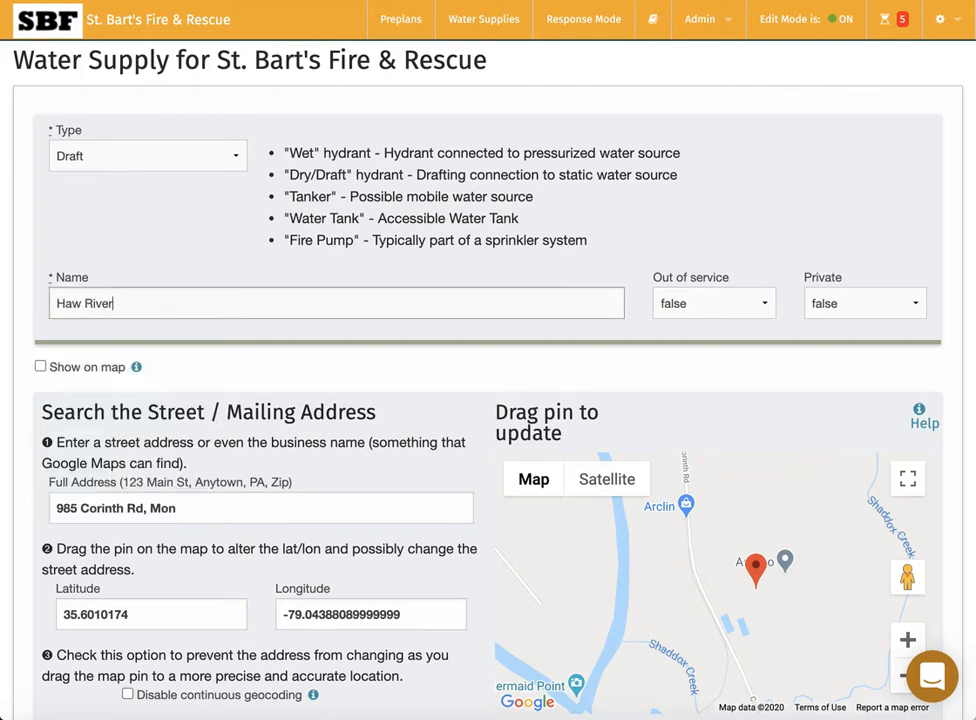
Drag the Haw River pin onto the river (35.6043, -79.0504) and zoom in two levels on it.
{"action": "scroll", "coordinate": [451, 388], "scroll_direction": "down", "scroll_amount": 5}
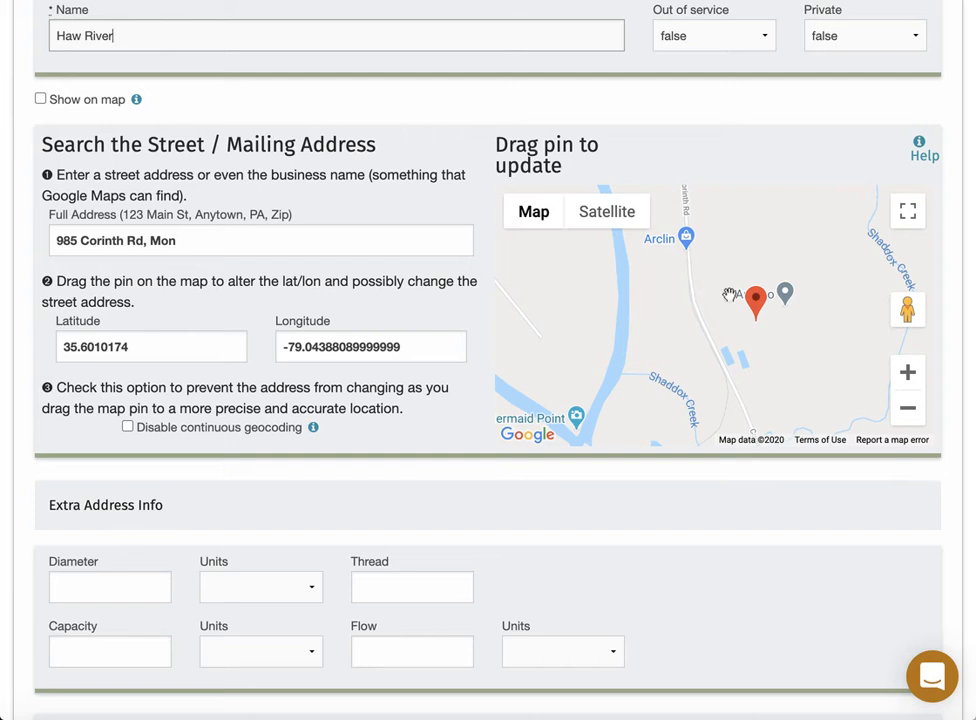
{"action": "left_click_drag", "start_coordinate": [650, 251], "coordinate": [706, 343]}
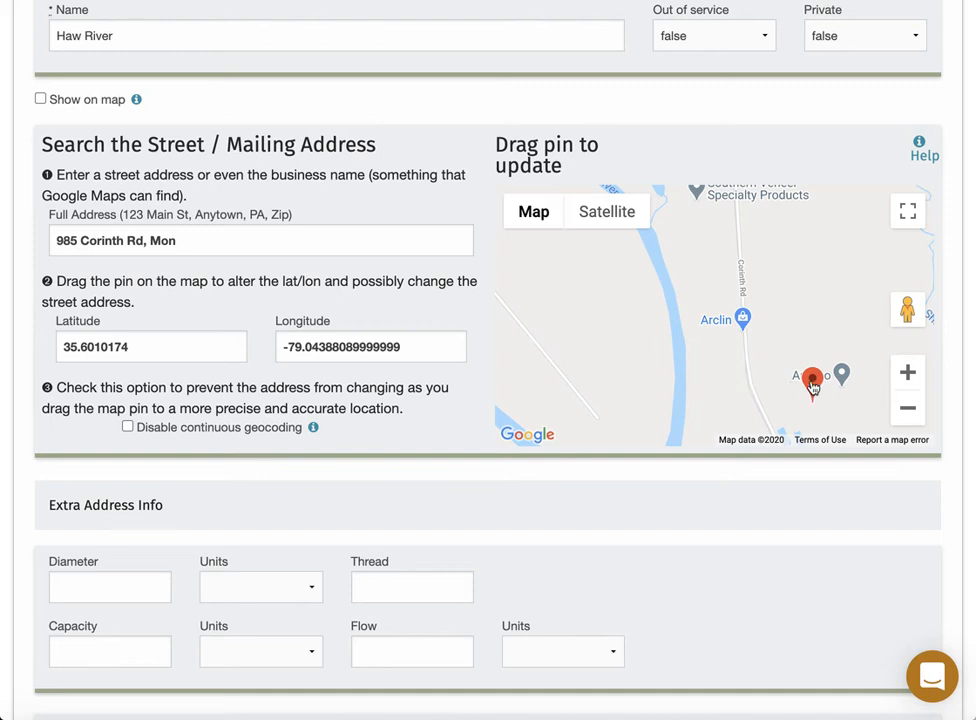
{"action": "mouse_move", "coordinate": [811, 384]}
{"action": "left_mouse_down"}
{"action": "mouse_move", "coordinate": [738, 325]}
{"action": "mouse_move", "coordinate": [737, 298]}
{"action": "mouse_move", "coordinate": [682, 298]}
{"action": "mouse_move", "coordinate": [738, 298]}
{"action": "left_mouse_up"}
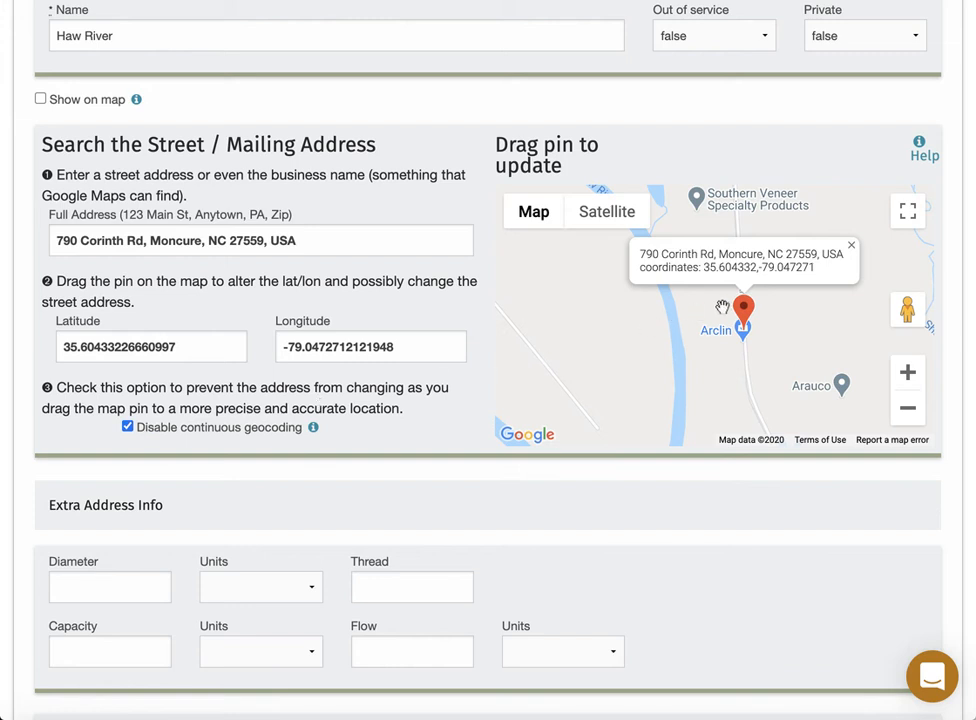
{"action": "left_click_drag", "start_coordinate": [744, 312], "coordinate": [679, 308]}
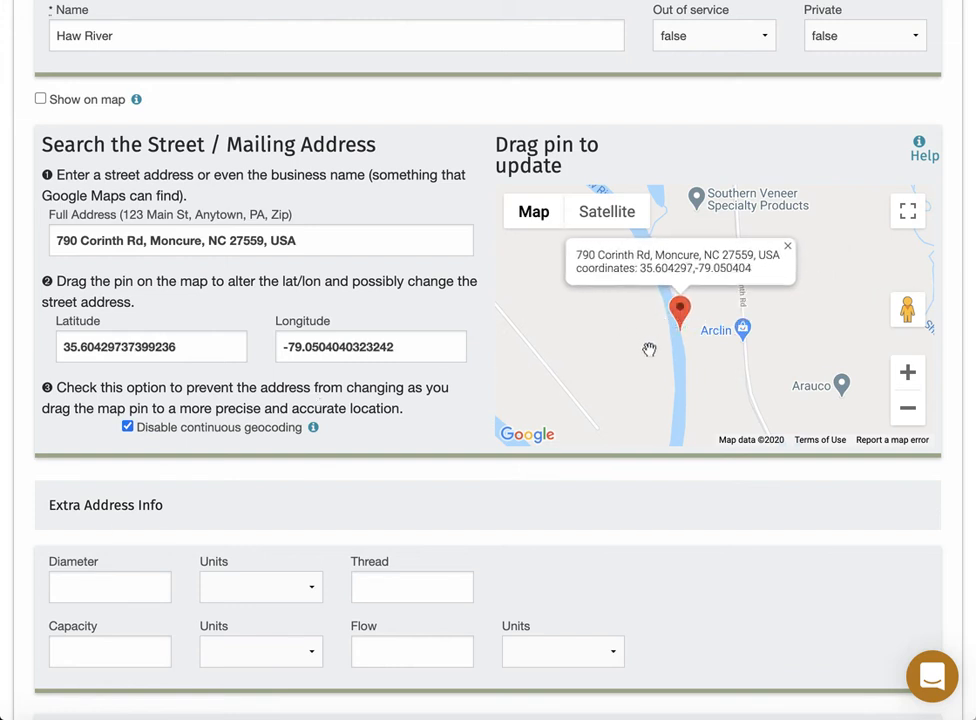
{"action": "left_click", "coordinate": [909, 374]}
{"action": "left_click", "coordinate": [908, 373]}
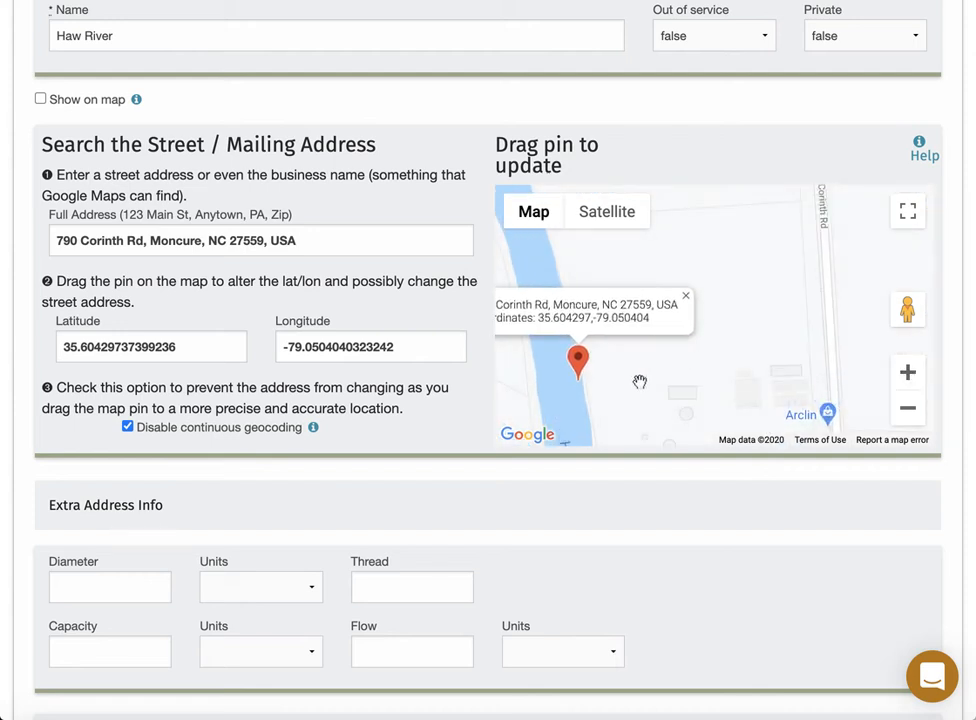
{"action": "left_click_drag", "start_coordinate": [638, 383], "coordinate": [744, 348]}
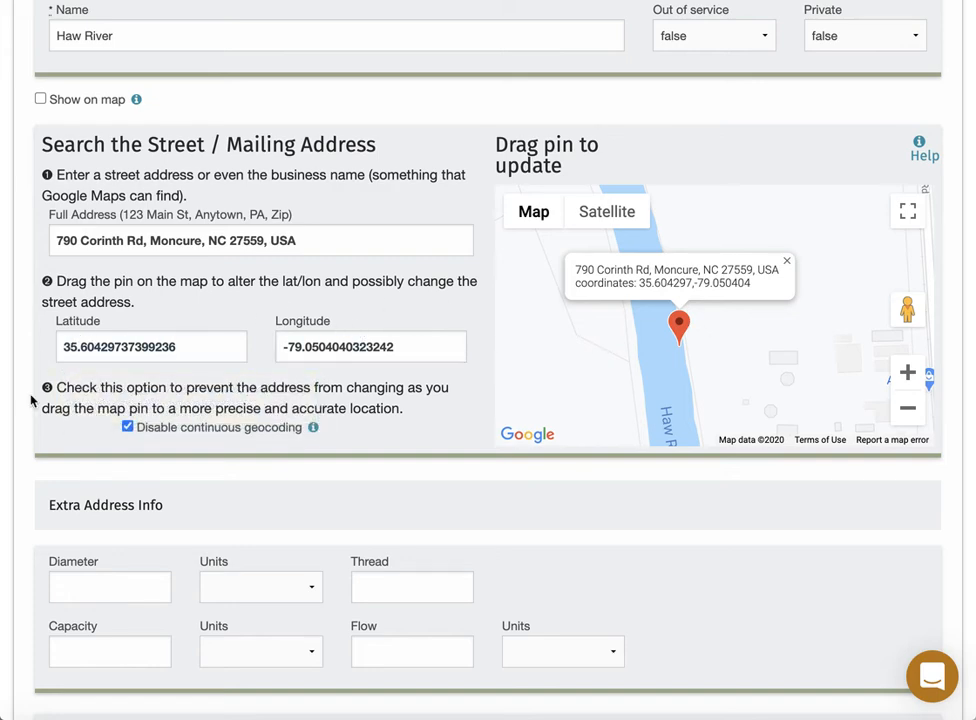
Give Haw River an 8 Inch diameter and create the water supply.
{"action": "scroll", "coordinate": [31, 399], "scroll_direction": "down", "scroll_amount": 3}
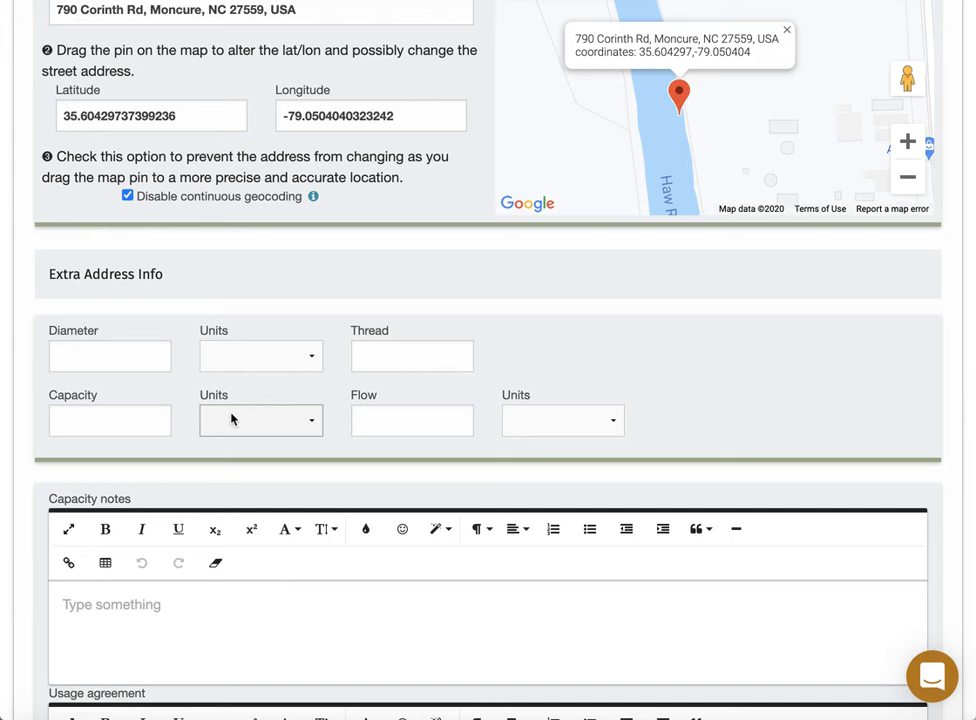
{"action": "left_click", "coordinate": [123, 357]}
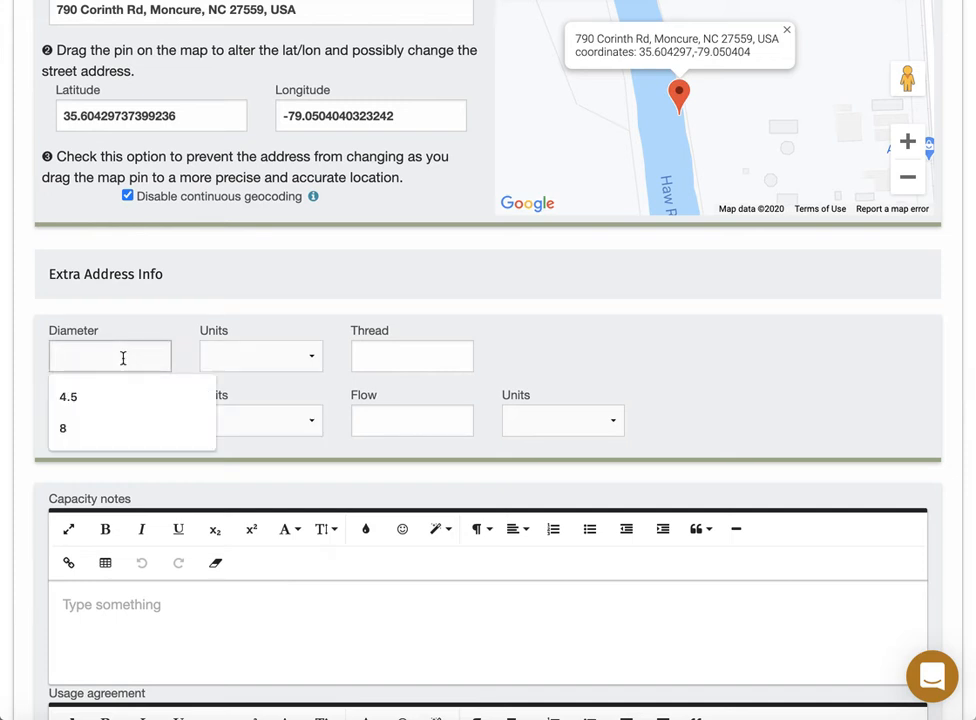
{"action": "type", "text": "8"}
{"action": "key", "text": "Tab"}
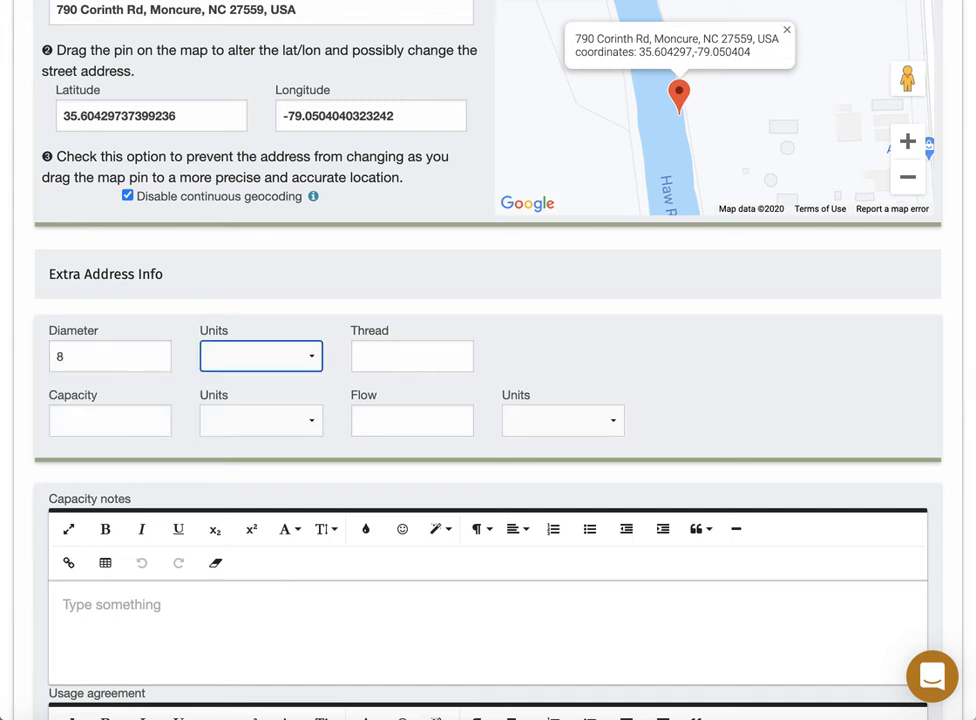
{"action": "key", "text": "Tab"}
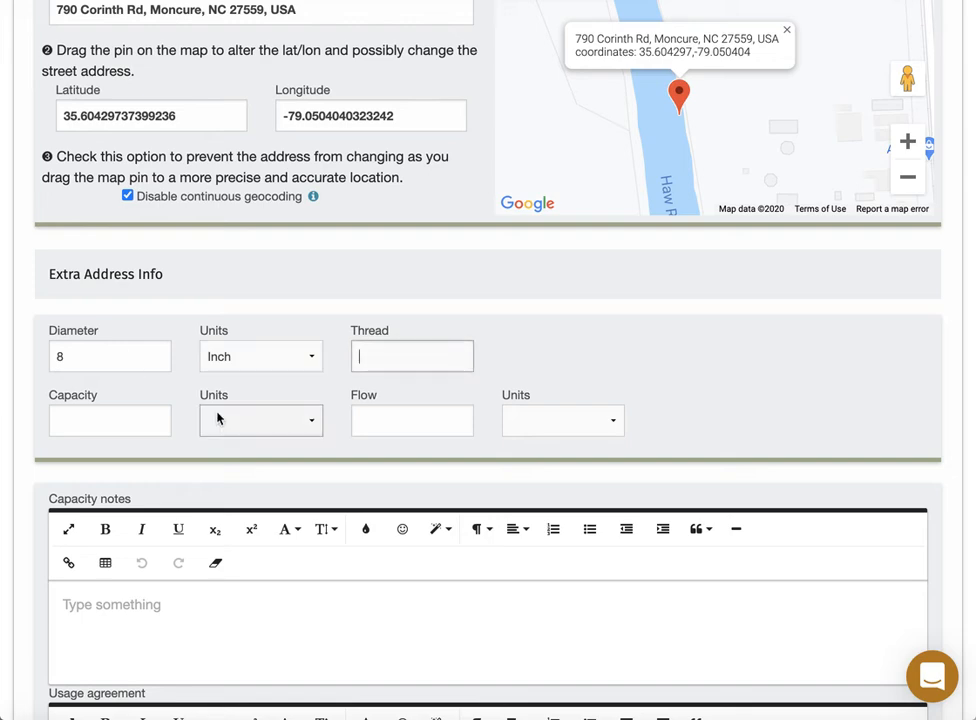
{"action": "scroll", "coordinate": [388, 407], "scroll_direction": "down", "scroll_amount": 3}
{"action": "scroll", "coordinate": [388, 417], "scroll_direction": "down", "scroll_amount": 10}
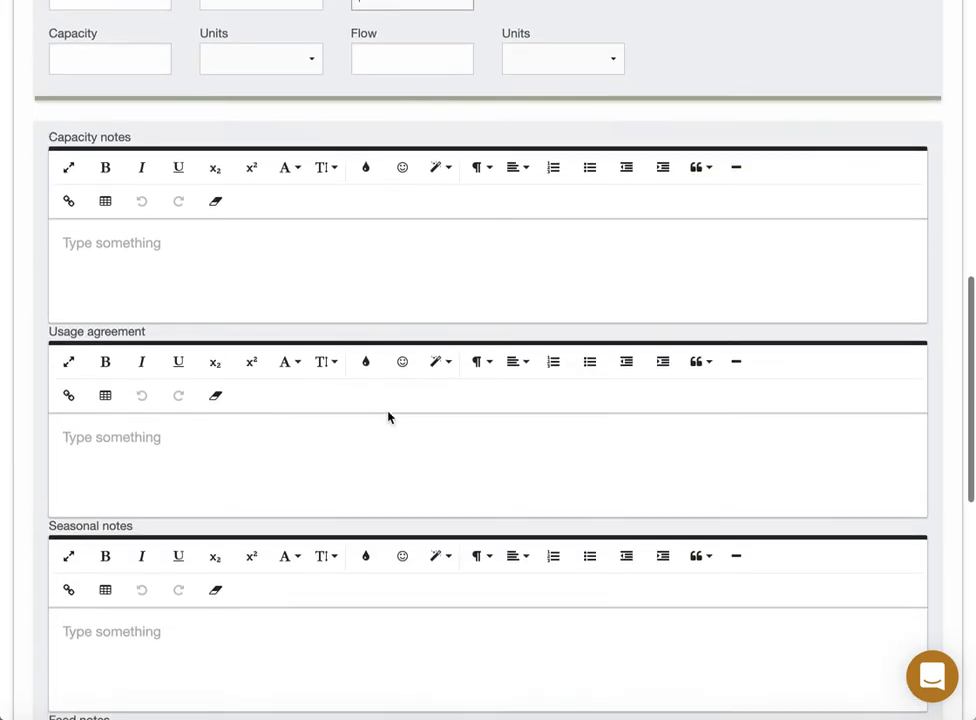
{"action": "scroll", "coordinate": [388, 415], "scroll_direction": "down", "scroll_amount": 4}
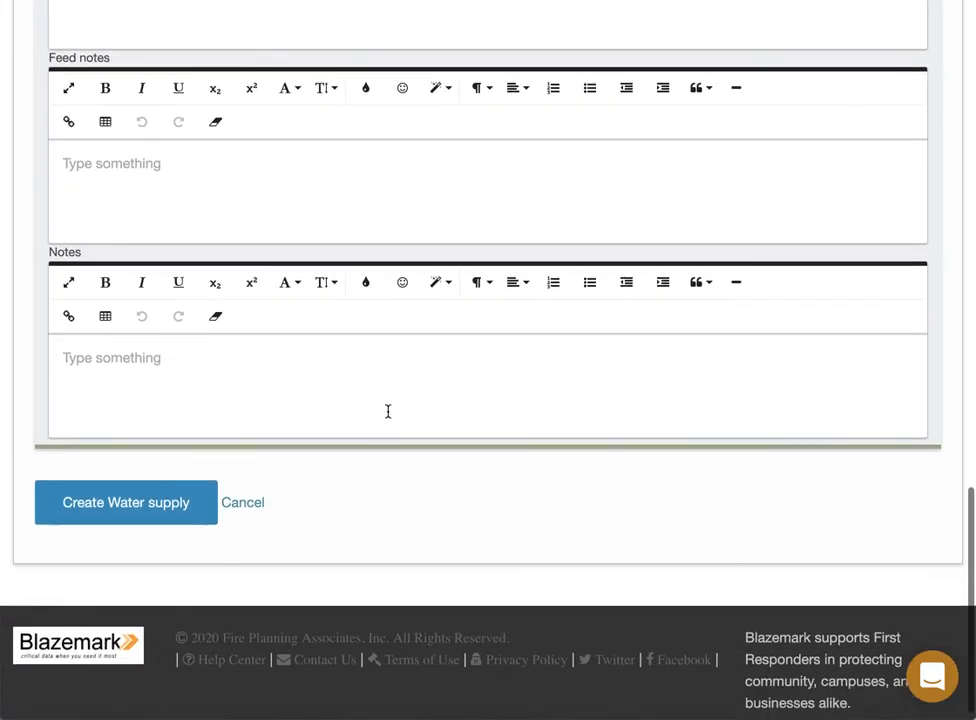
{"action": "left_click", "coordinate": [152, 490]}
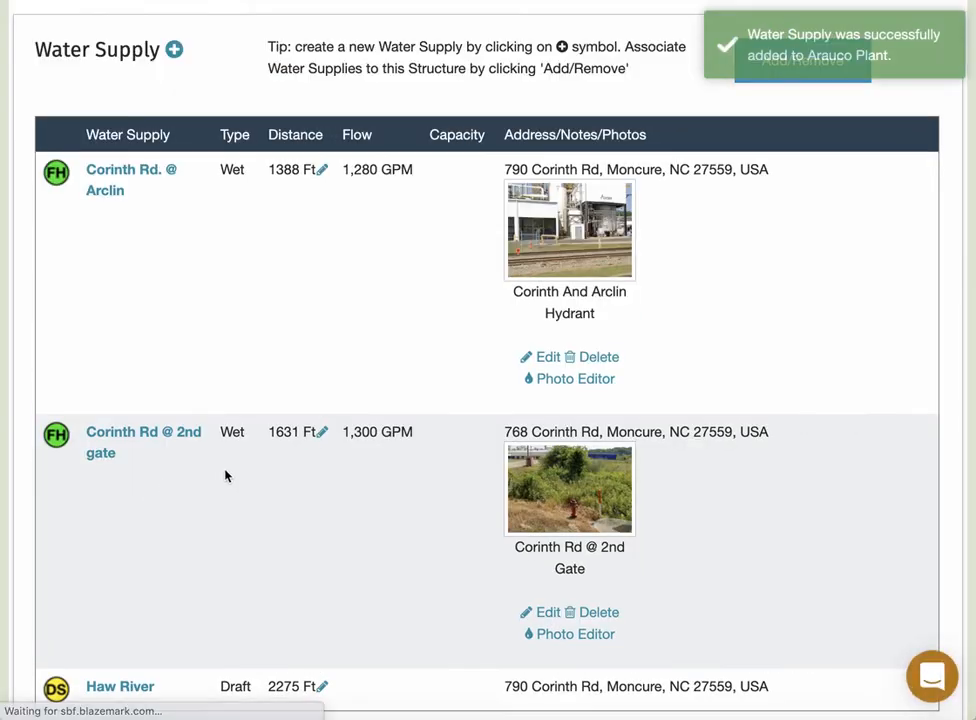
Confirm Haw River is listed as the third water supply, then bring up the Arauco preplan in Preview.
{"action": "scroll", "coordinate": [270, 475], "scroll_direction": "down", "scroll_amount": 5}
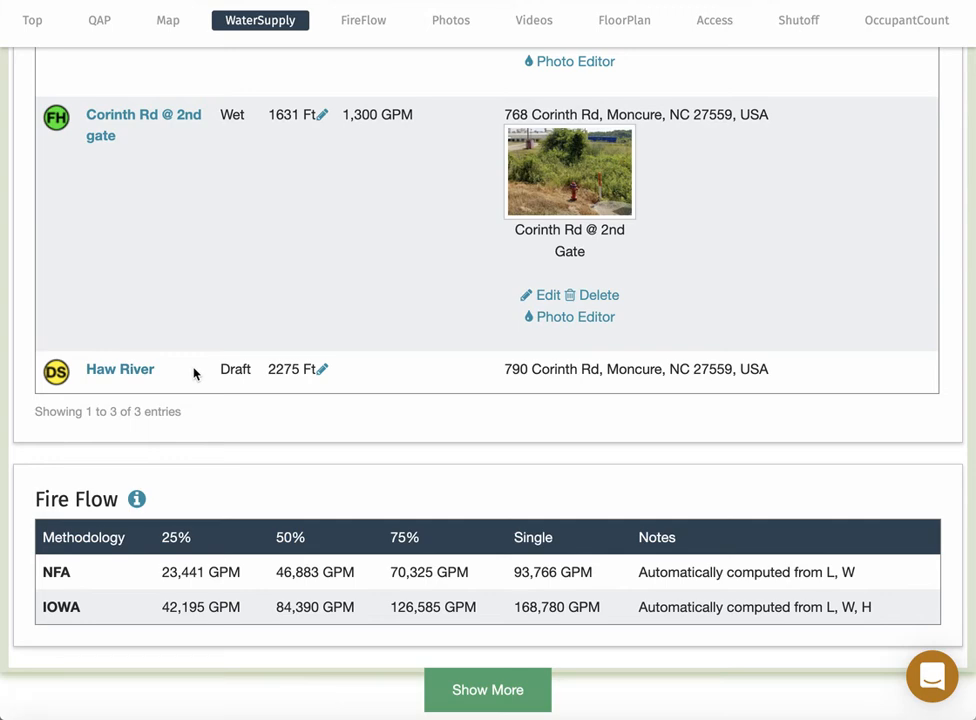
{"action": "key", "text": "super+Tab"}
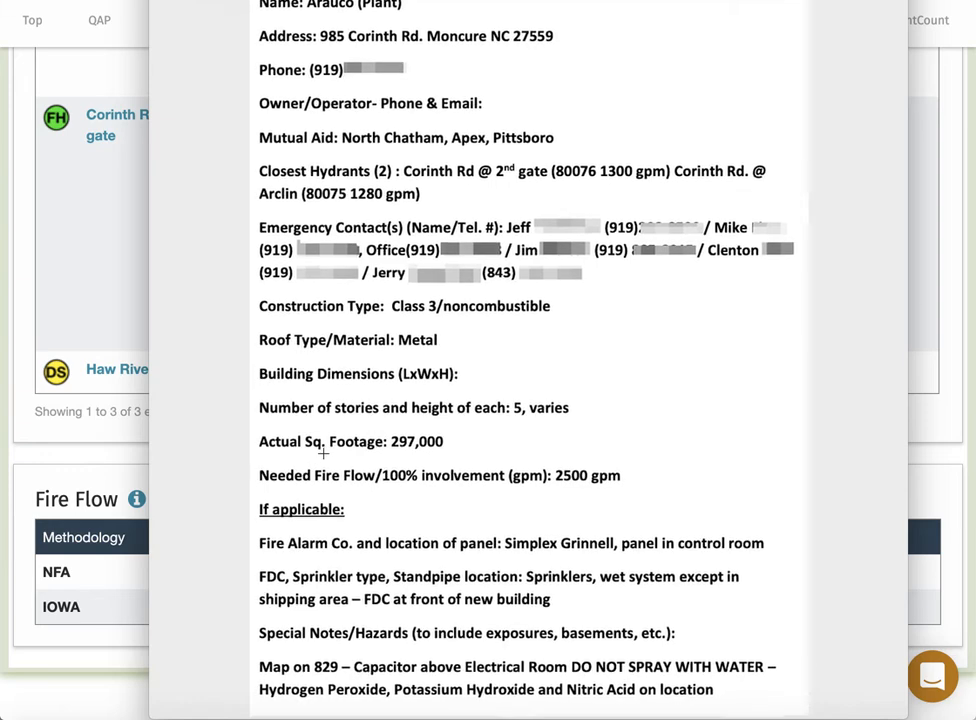
Finish reviewing the preplan and return to Blazemark's Arauco Plant water supply list.
{"action": "key", "text": "super+Tab"}
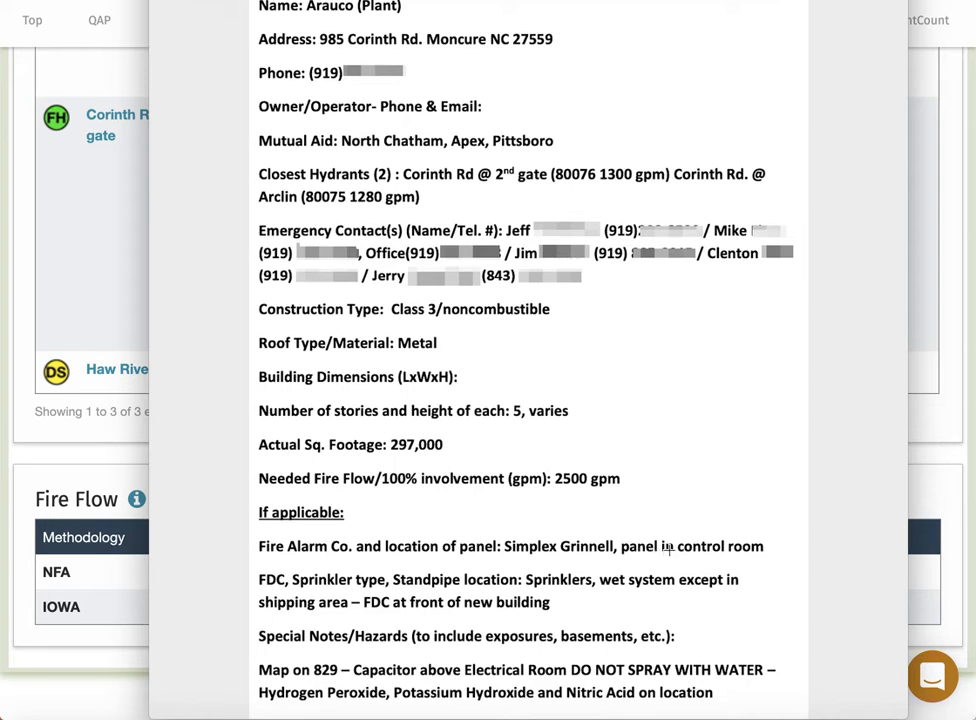
{"action": "key", "text": "super+Tab"}
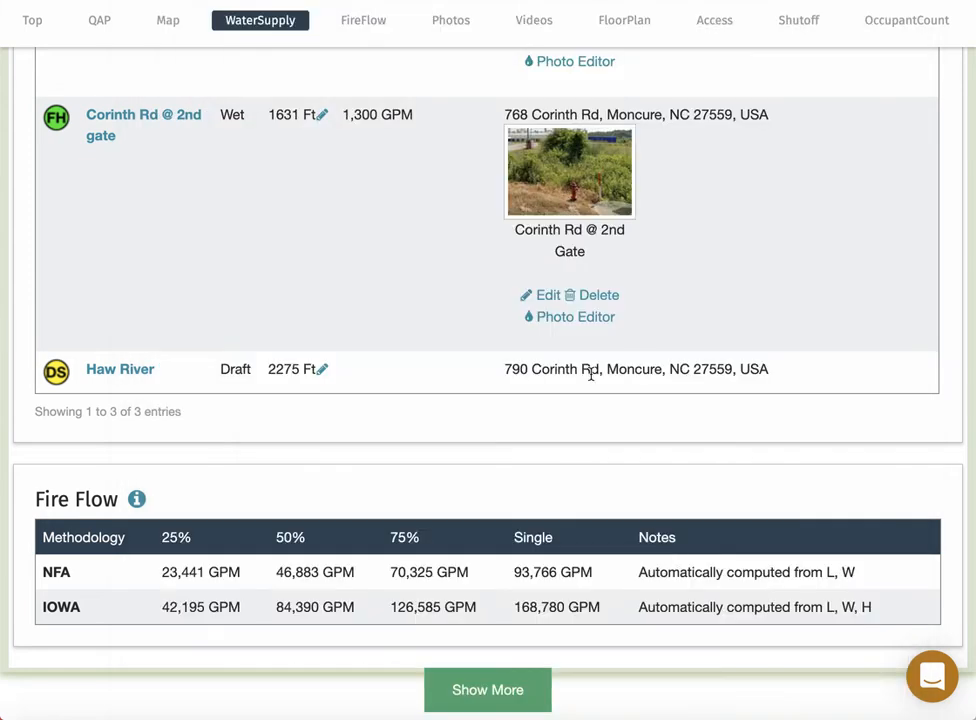
{"action": "scroll", "coordinate": [695, 36], "scroll_direction": "right", "scroll_amount": 10}
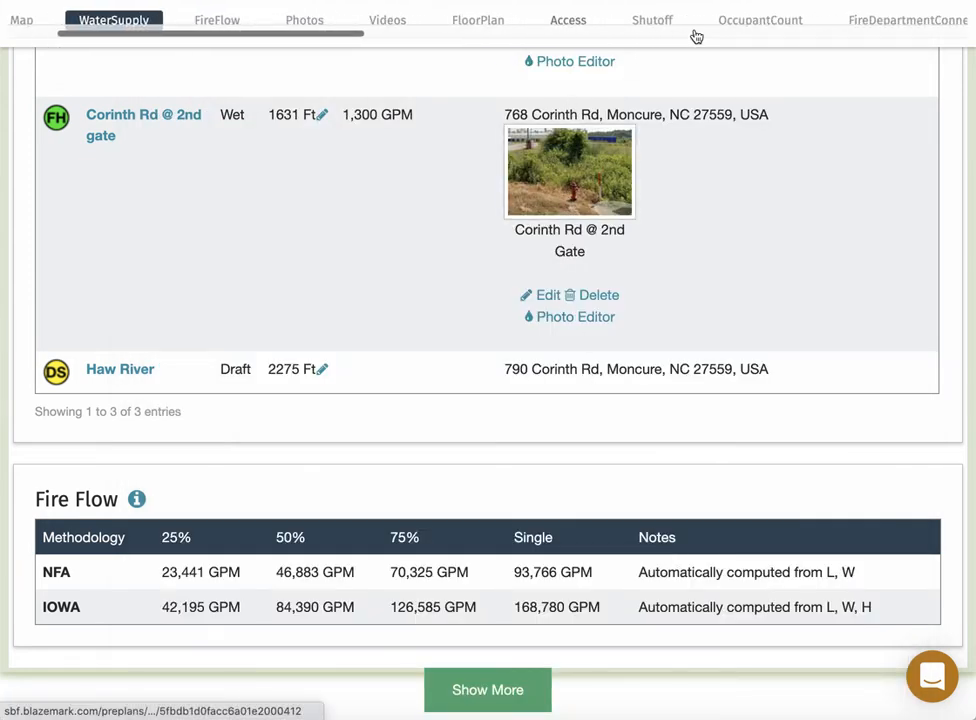
Go to the Alarm section and start a new alarm for Arauco Plant.
{"action": "scroll", "coordinate": [695, 36], "scroll_direction": "right", "scroll_amount": 10}
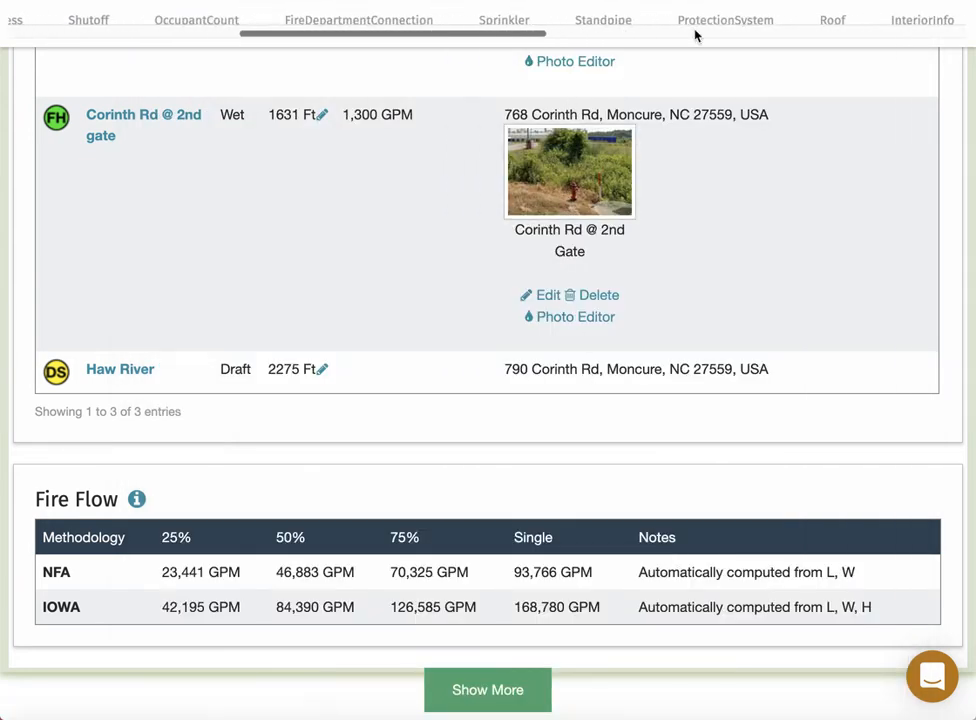
{"action": "scroll", "coordinate": [695, 36], "scroll_direction": "right", "scroll_amount": 10}
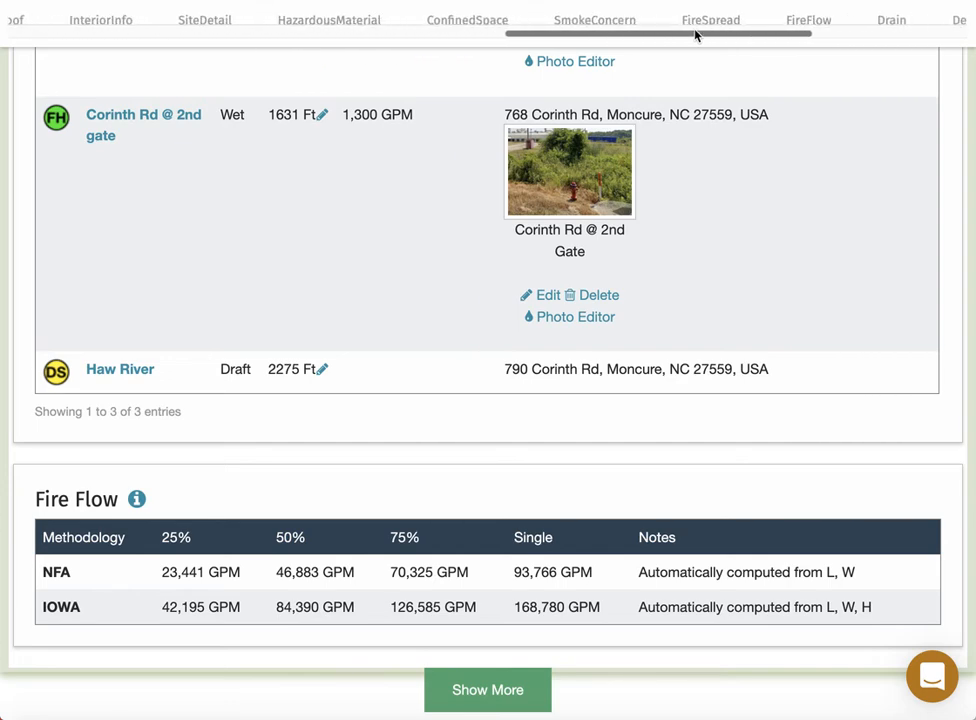
{"action": "scroll", "coordinate": [697, 30], "scroll_direction": "right", "scroll_amount": 3}
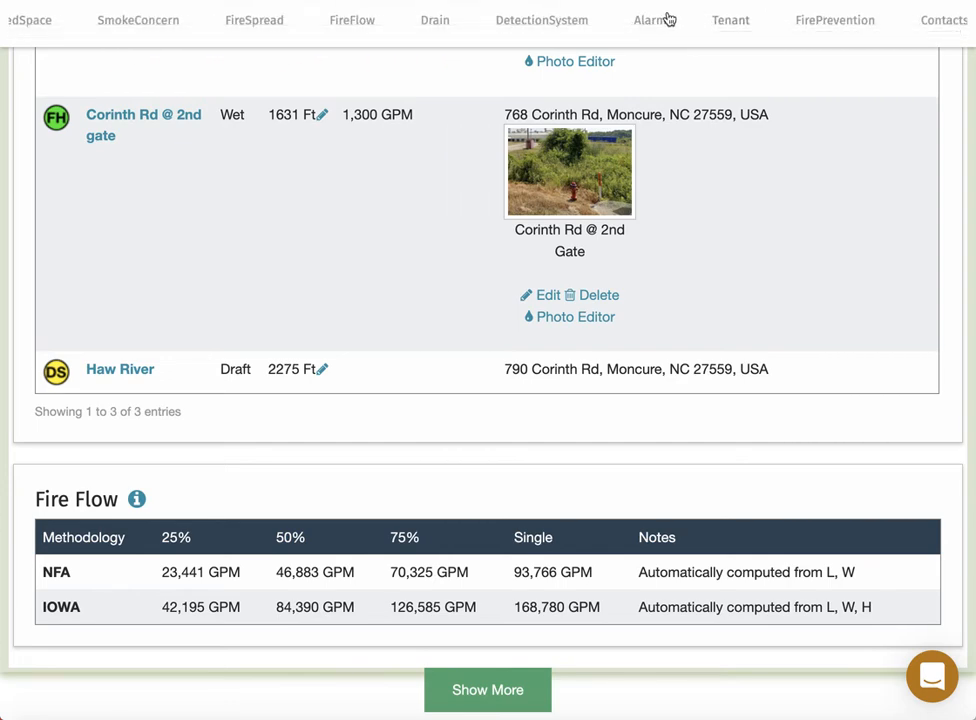
{"action": "left_click", "coordinate": [661, 20]}
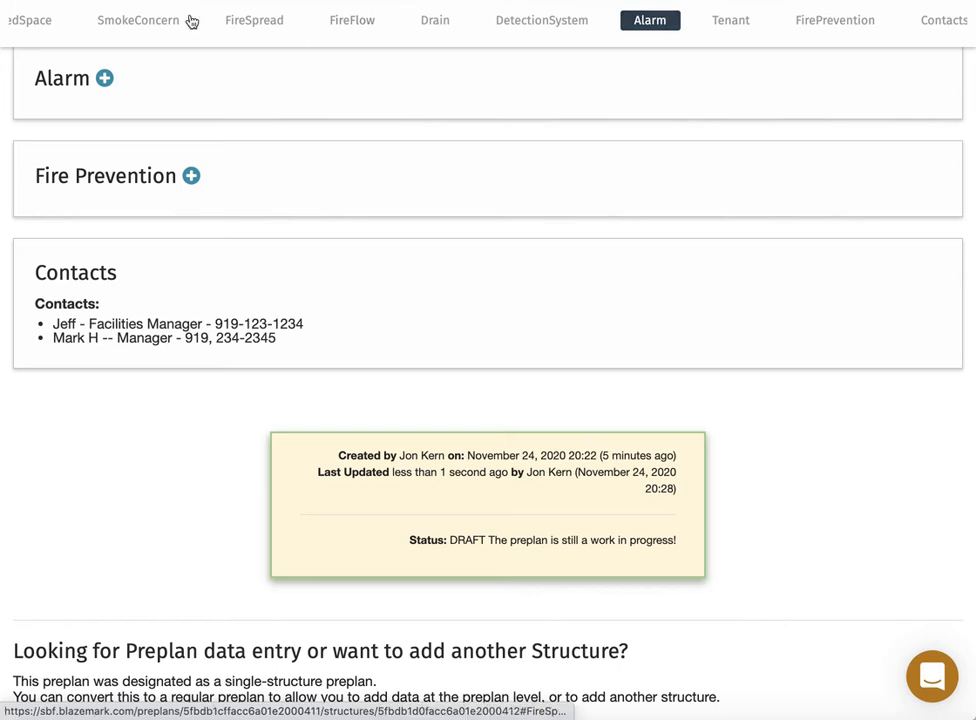
{"action": "left_click", "coordinate": [104, 78]}
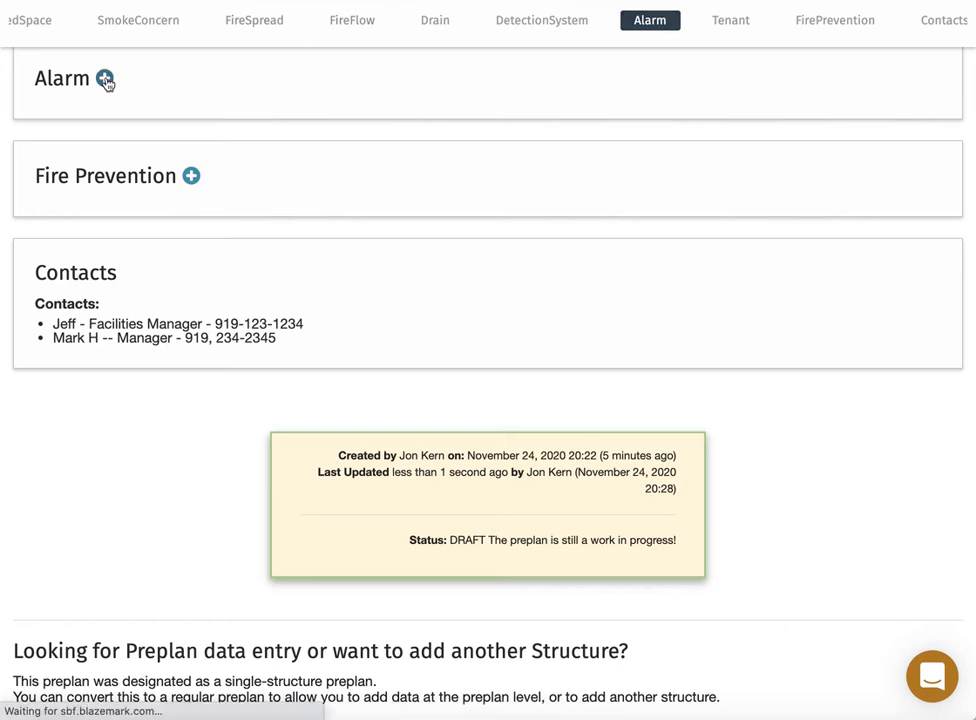
Name the alarm Simplex Grinell with control panel 'Fire alarm panel in control room'.
{"action": "left_click", "coordinate": [117, 161]}
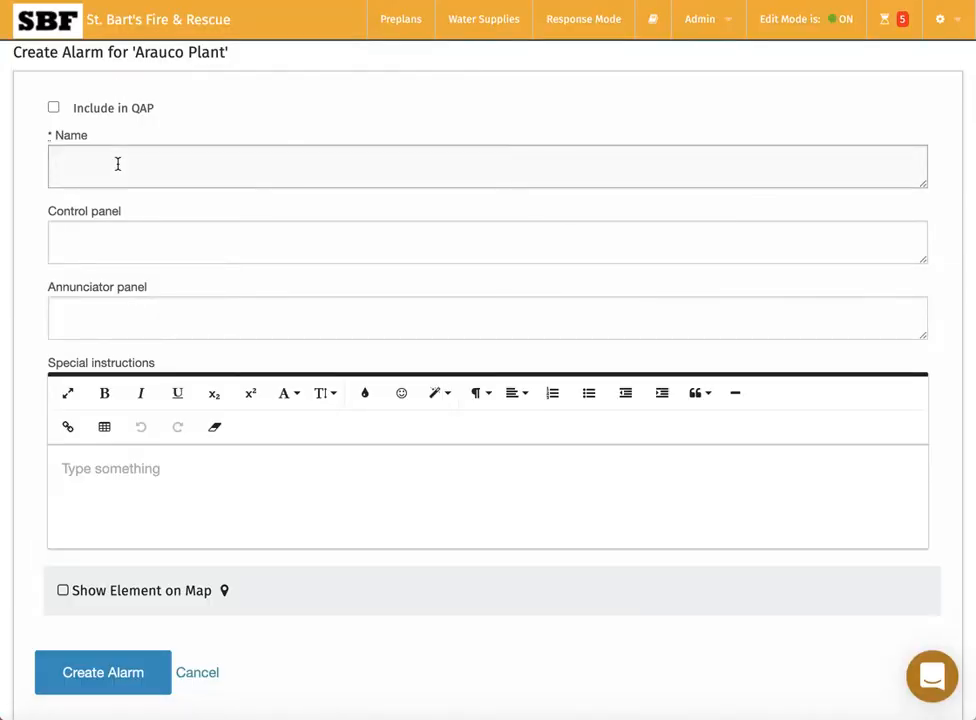
{"action": "type", "text": "Simplex Grinell"}
{"action": "left_click", "coordinate": [94, 242]}
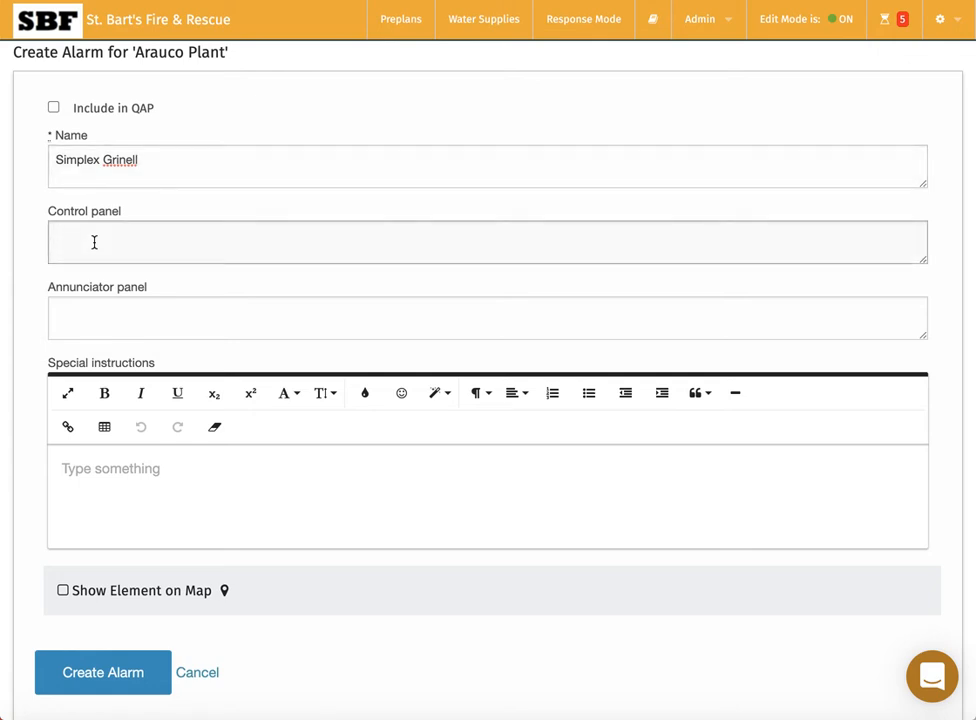
{"action": "type", "text": "Fire alarm "}
{"action": "type", "text": "p[an"}
{"action": "key", "text": "BackSpace"}
{"action": "type", "text": "in control room"}
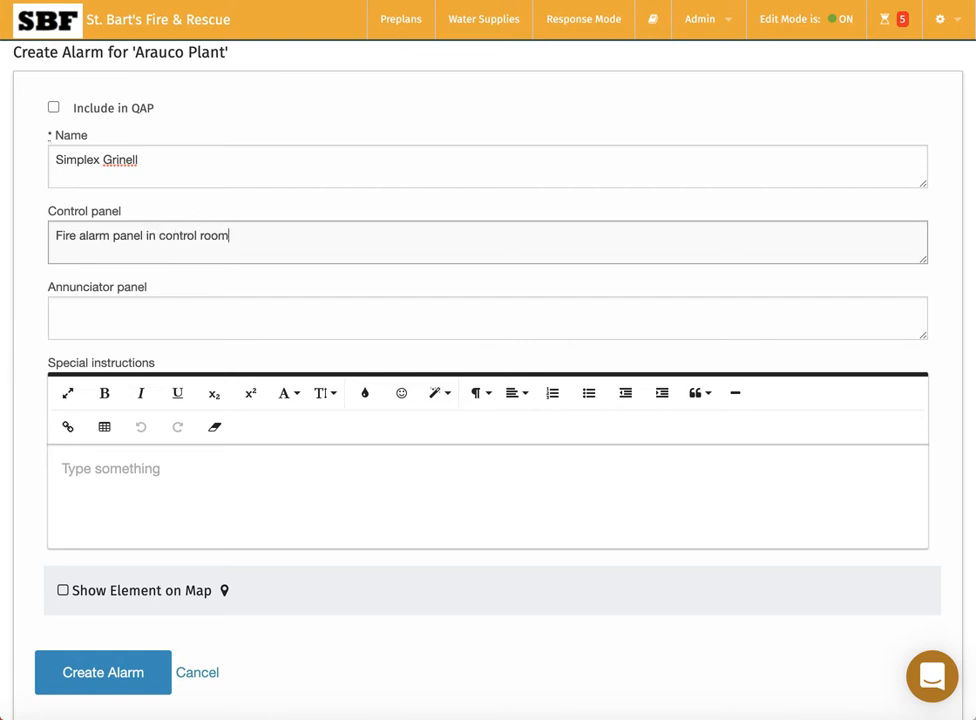
{"action": "scroll", "coordinate": [37, 425], "scroll_direction": "down", "scroll_amount": 3}
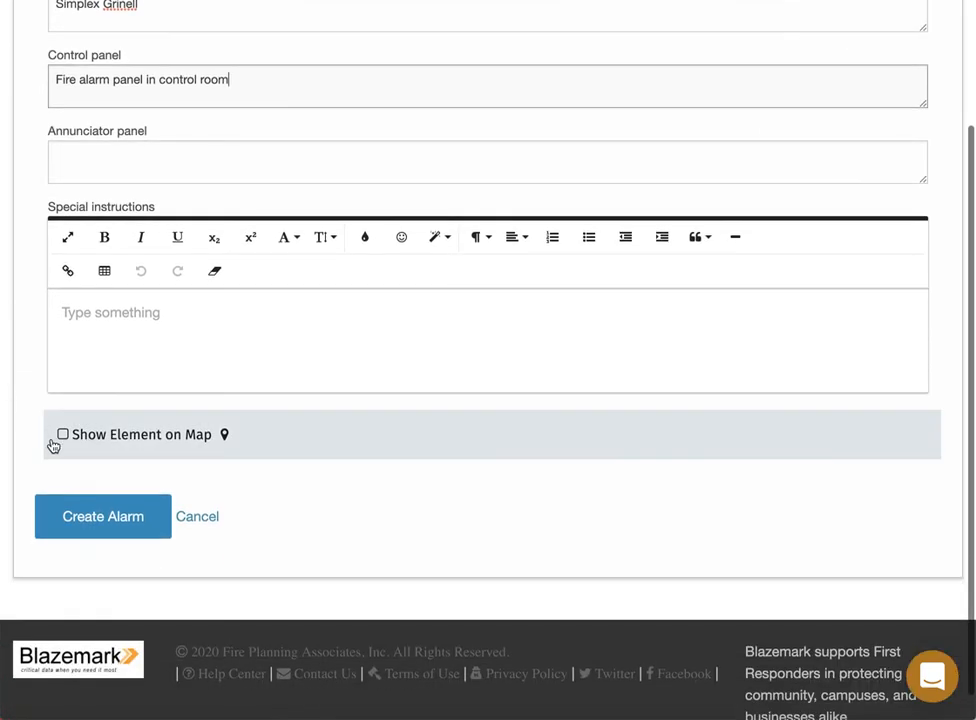
Show the alarm on the satellite map with its pin on the plant at 985 Corinth Rd.
{"action": "left_click", "coordinate": [61, 438]}
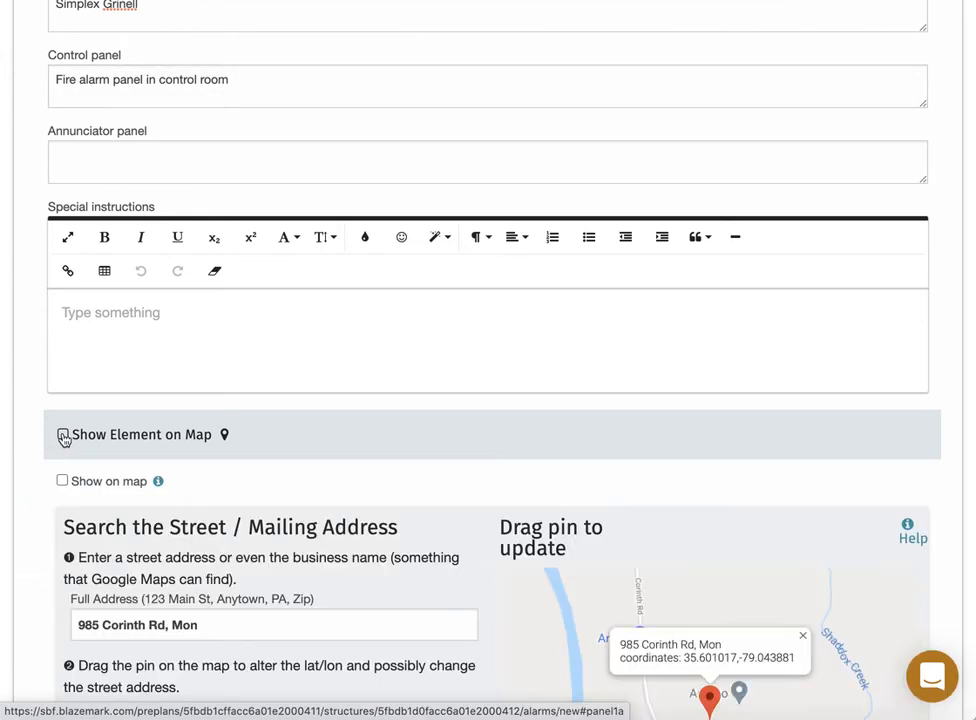
{"action": "scroll", "coordinate": [45, 506], "scroll_direction": "down", "scroll_amount": 2}
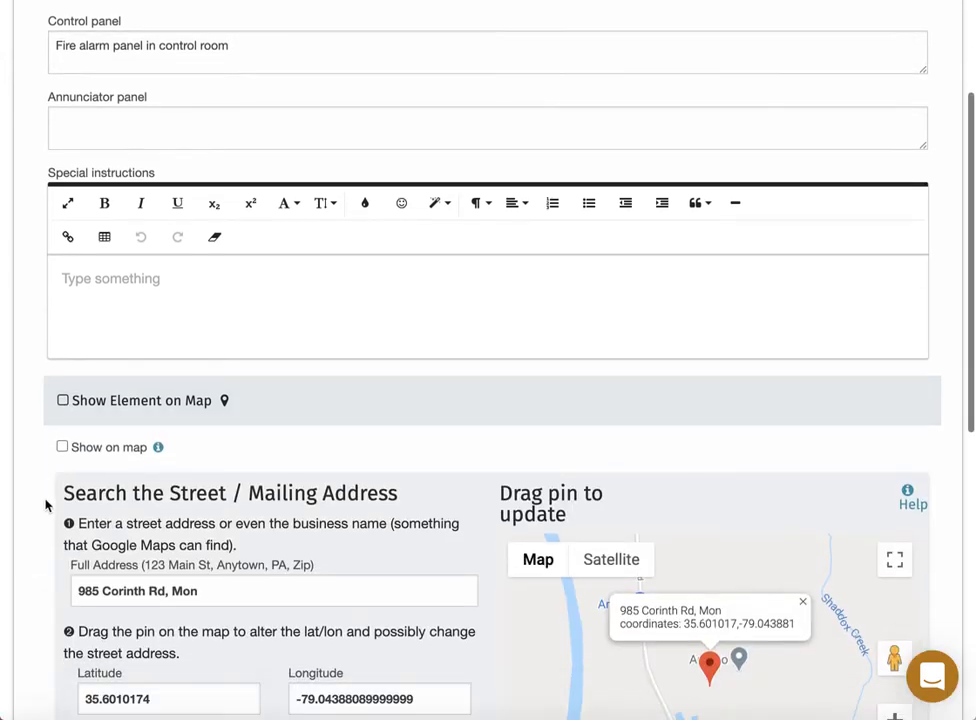
{"action": "scroll", "coordinate": [45, 506], "scroll_direction": "down", "scroll_amount": 3}
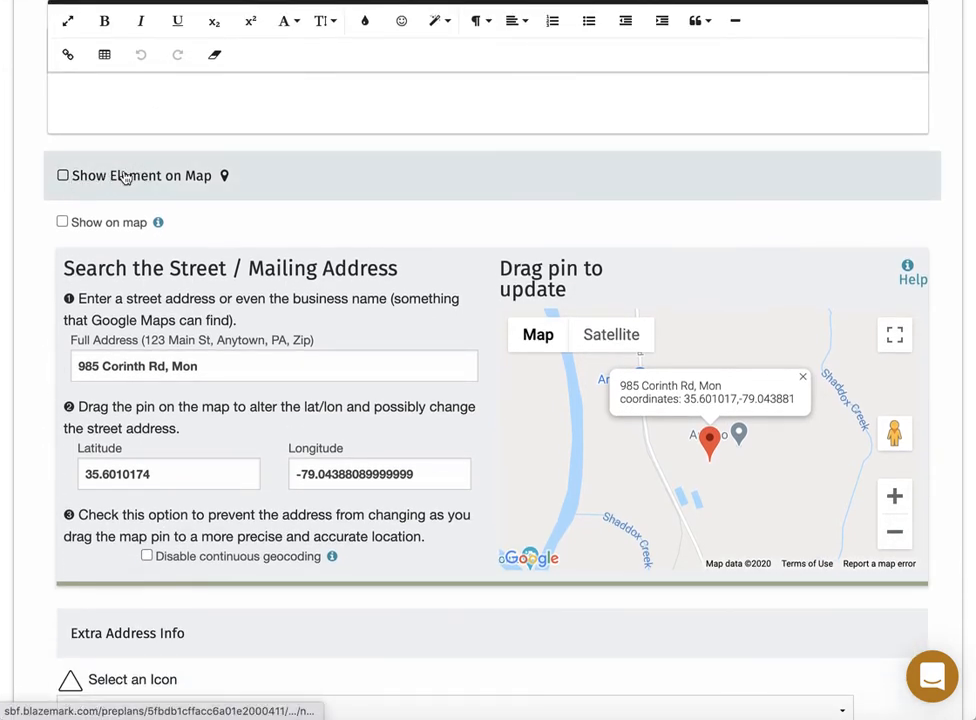
{"action": "left_click", "coordinate": [63, 222]}
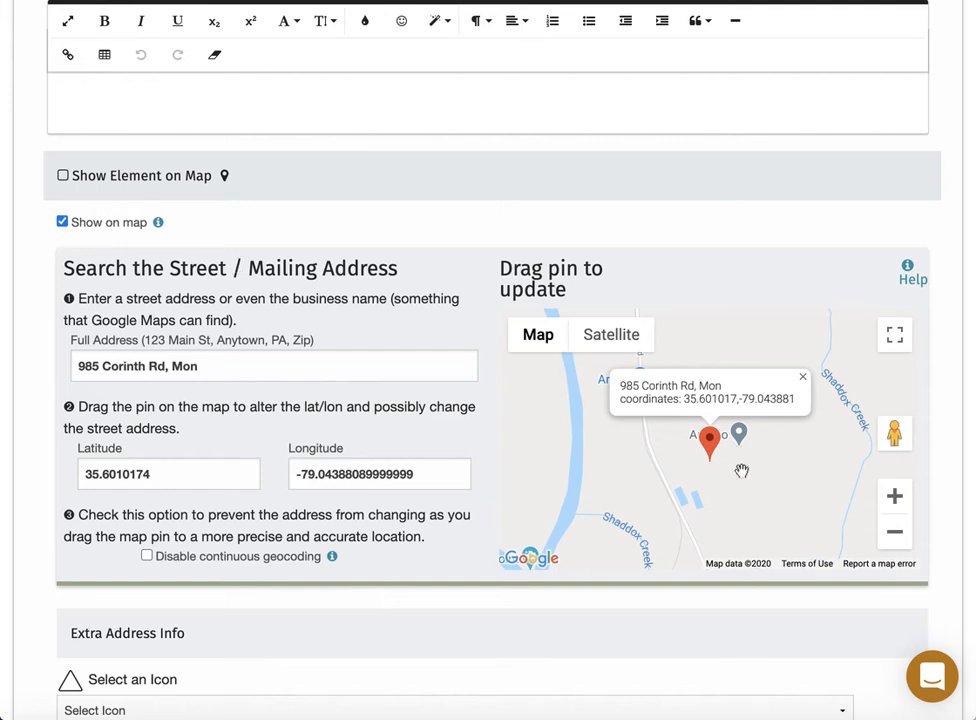
{"action": "scroll", "coordinate": [743, 465], "scroll_direction": "up", "scroll_amount": 3}
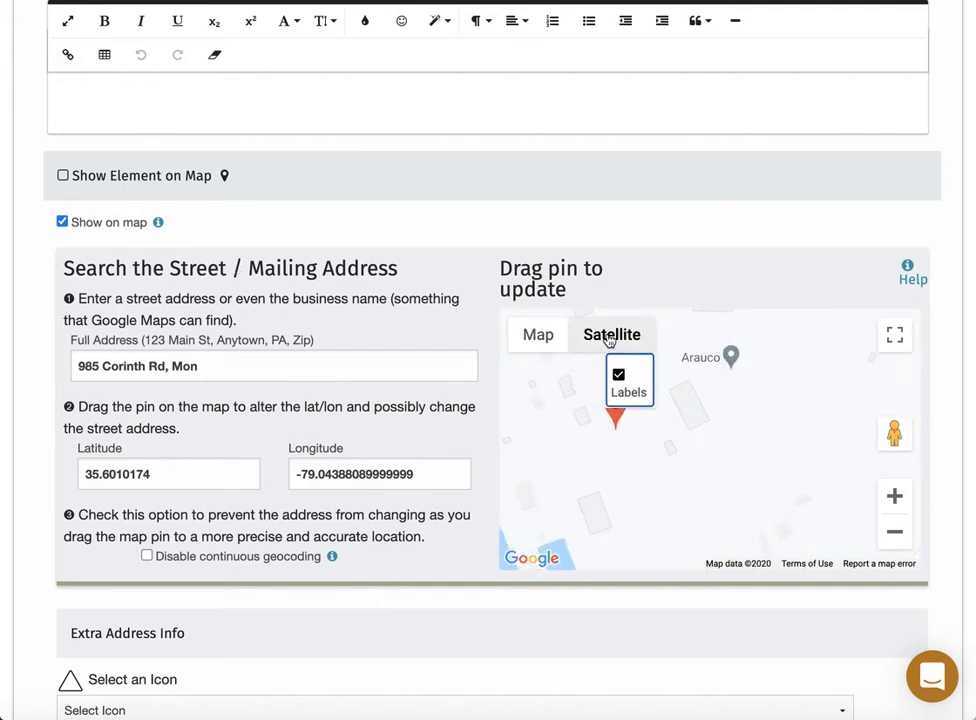
{"action": "left_click", "coordinate": [612, 336]}
{"action": "left_click_drag", "start_coordinate": [634, 490], "coordinate": [710, 421]}
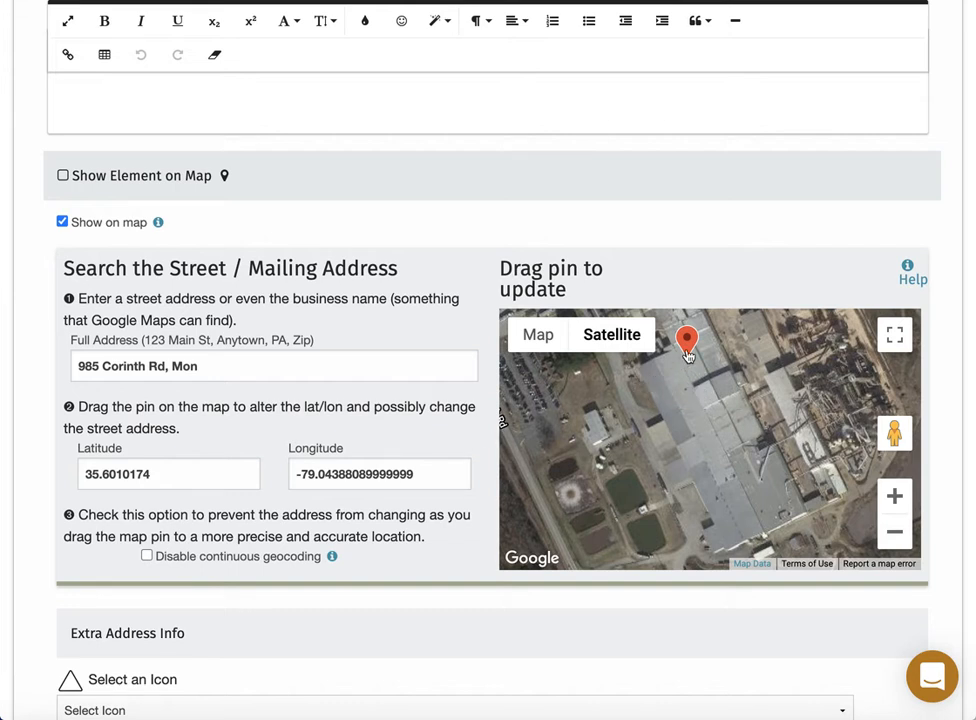
{"action": "left_click_drag", "start_coordinate": [687, 342], "coordinate": [597, 402]}
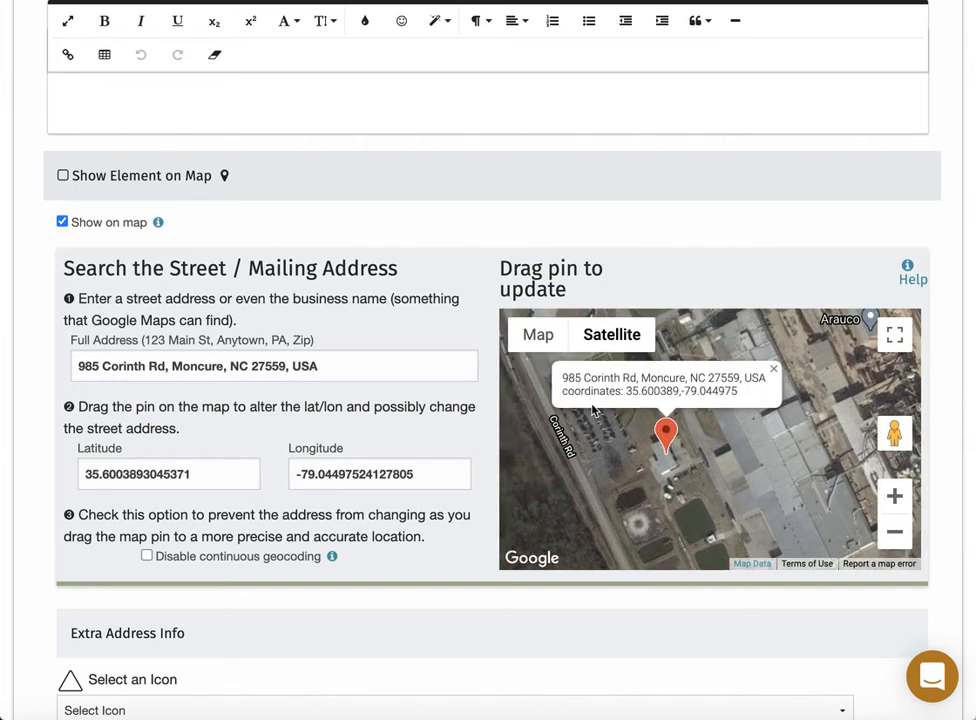
Disable continuous geocoding, choose the Alarm Annunciator Panel icon, and save the alarm.
{"action": "left_click", "coordinate": [147, 556]}
{"action": "scroll", "coordinate": [46, 579], "scroll_direction": "down", "scroll_amount": 2}
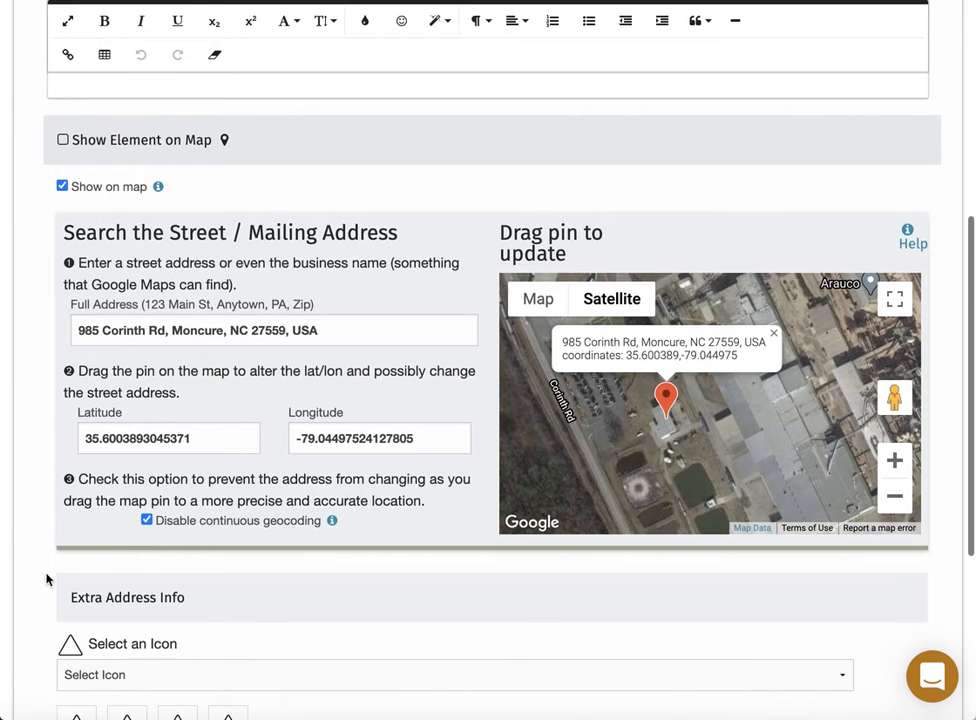
{"action": "scroll", "coordinate": [46, 579], "scroll_direction": "down", "scroll_amount": 2}
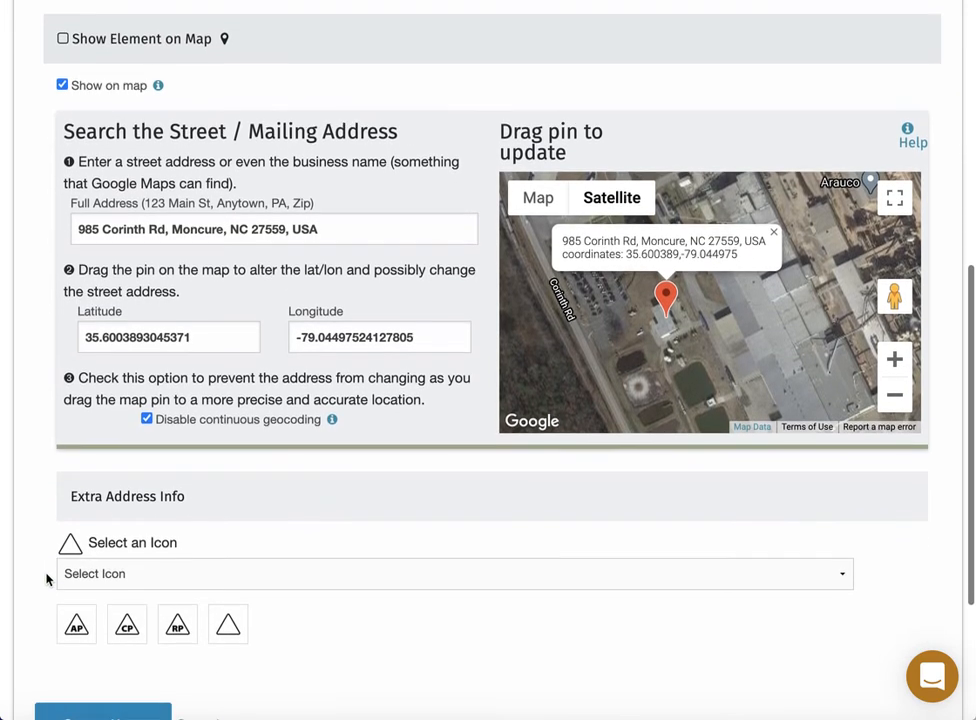
{"action": "left_click", "coordinate": [46, 578]}
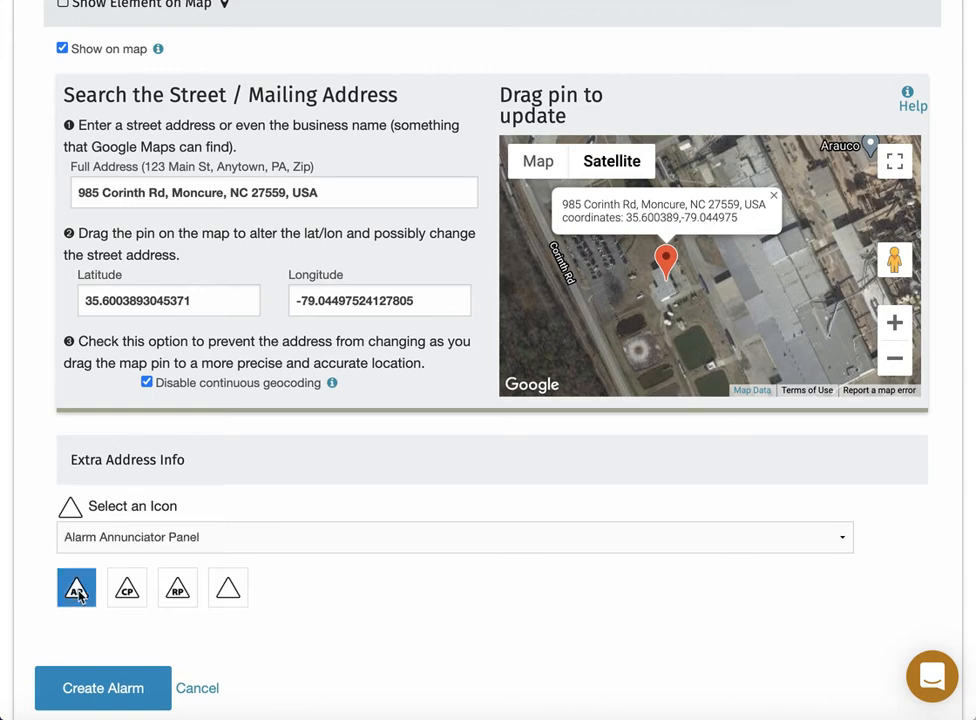
{"action": "scroll", "coordinate": [43, 570], "scroll_direction": "down", "scroll_amount": 3}
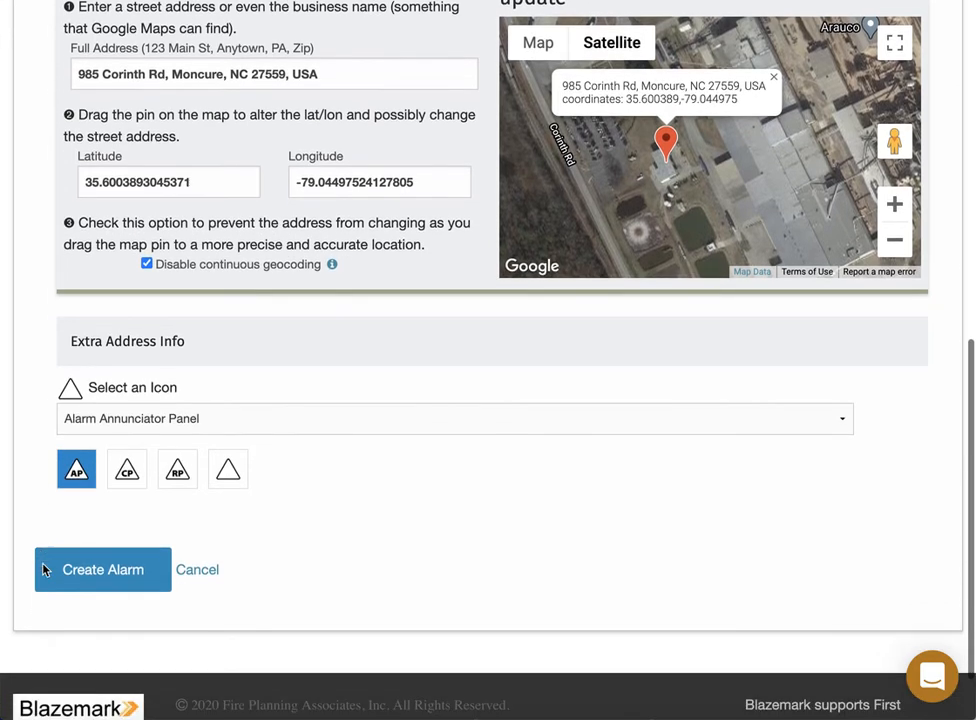
{"action": "left_click", "coordinate": [100, 576]}
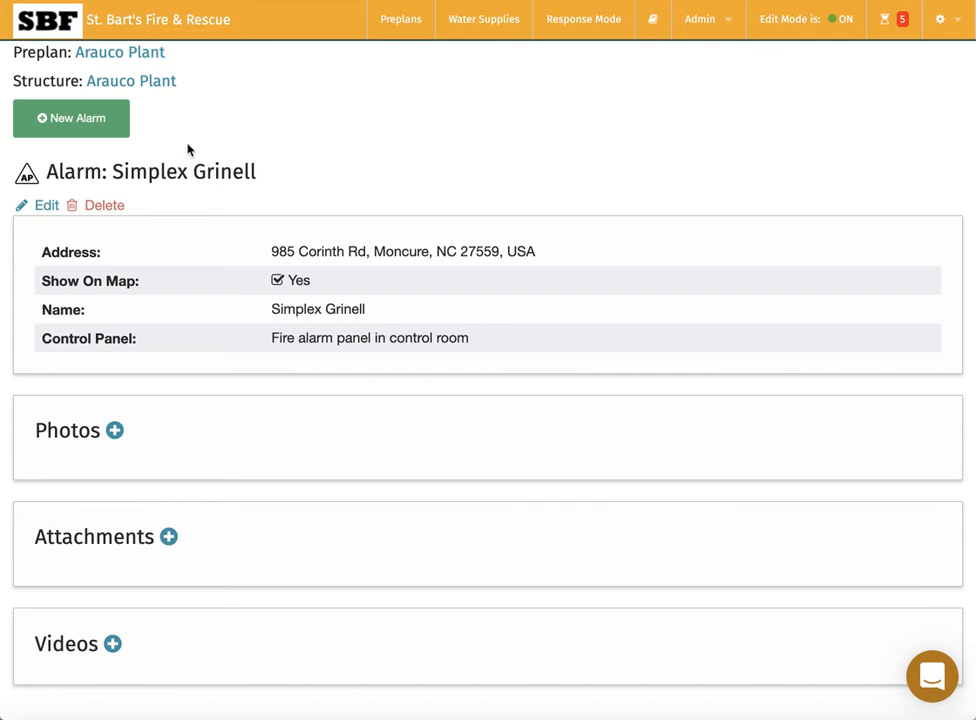
Return to the Arauco Plant page and check the source preplan document in Preview.
{"action": "left_click", "coordinate": [150, 90]}
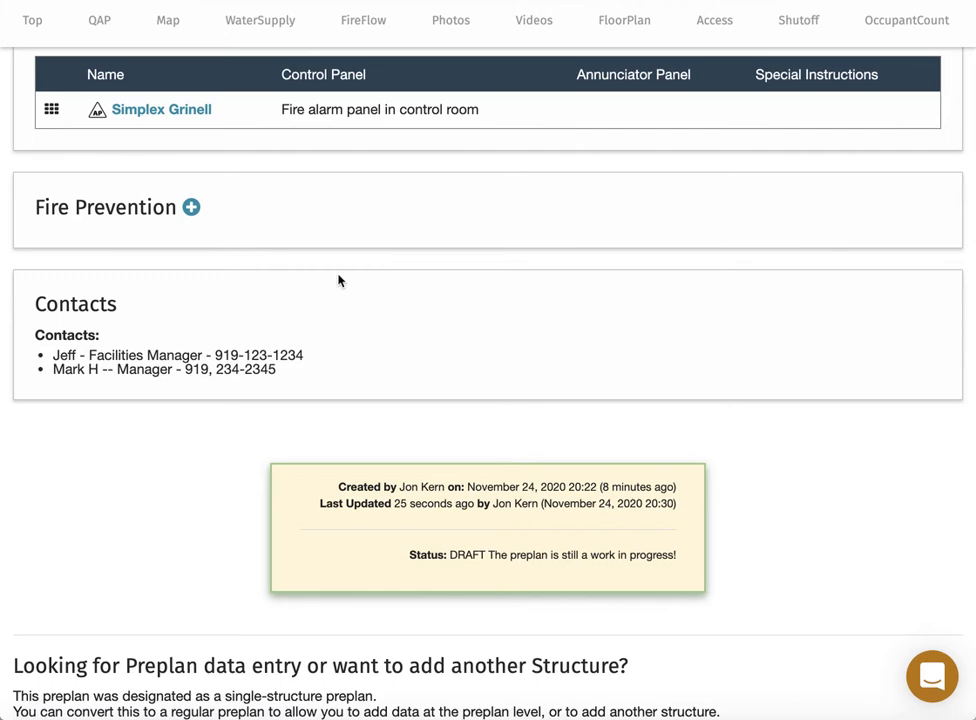
{"action": "key", "text": "super+Tab"}
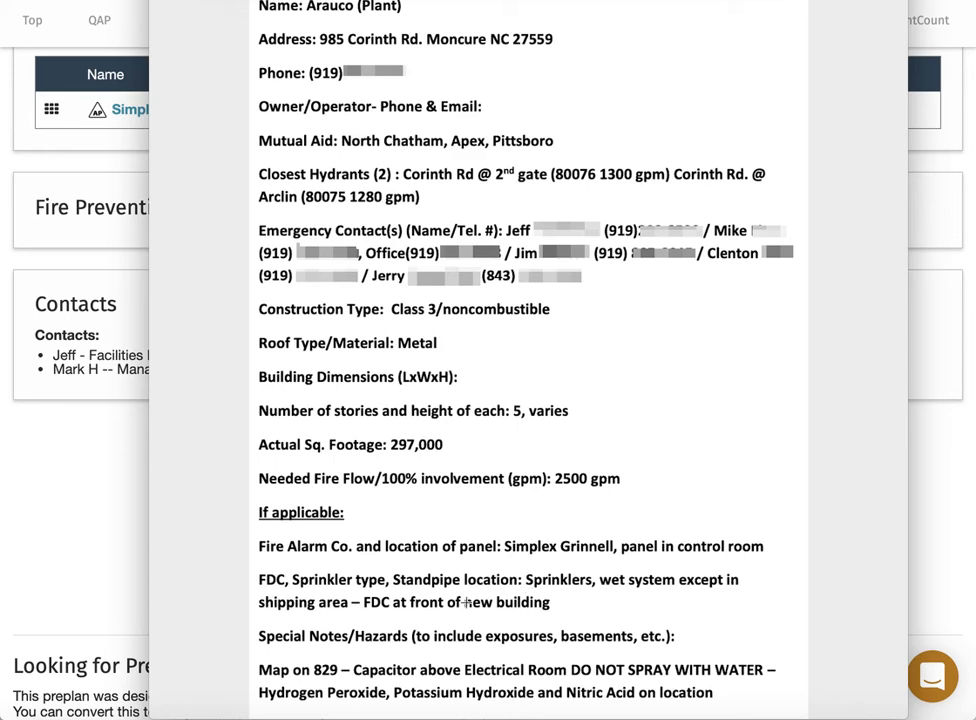
{"action": "key", "text": "super+Tab"}
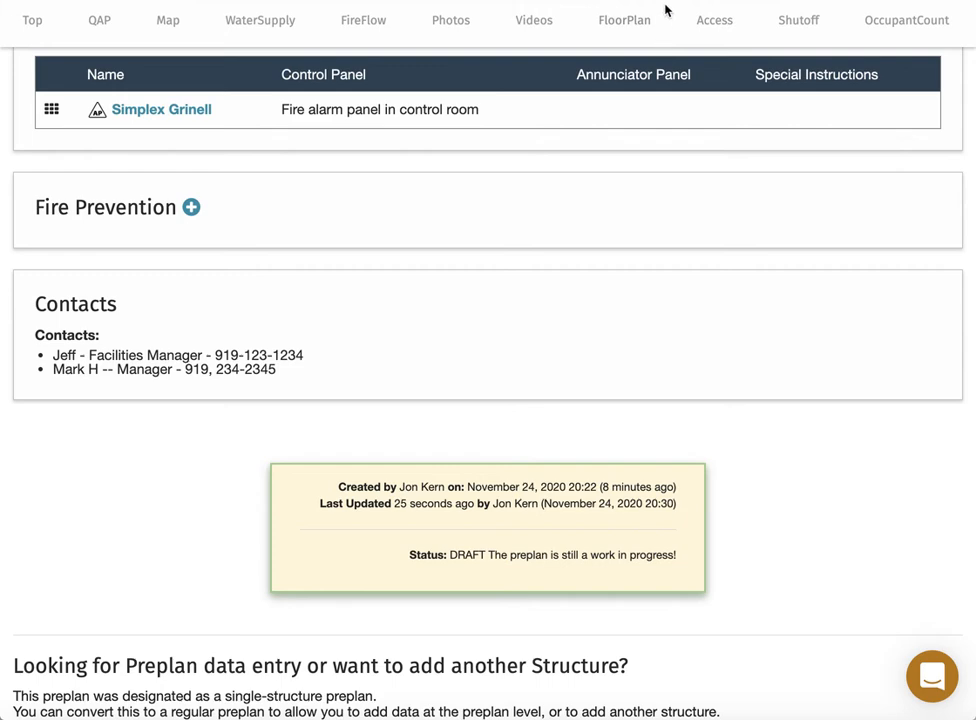
Start a new sprinkler named Main Sprinkler with full coverage.
{"action": "scroll", "coordinate": [566, 170], "scroll_direction": "up", "scroll_amount": 5}
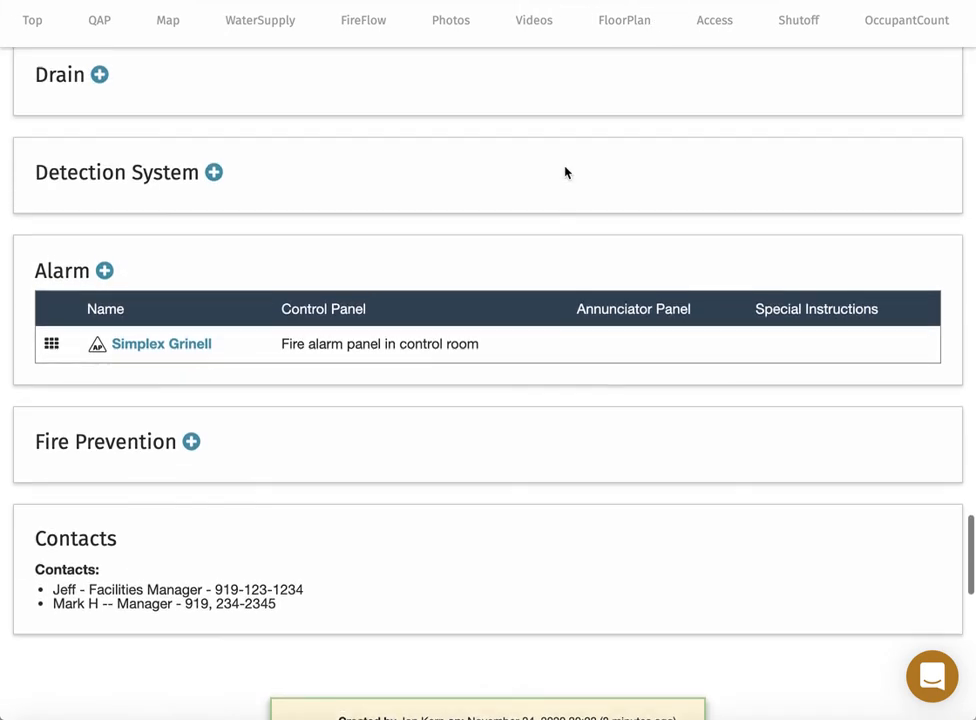
{"action": "scroll", "coordinate": [566, 172], "scroll_direction": "up", "scroll_amount": 13}
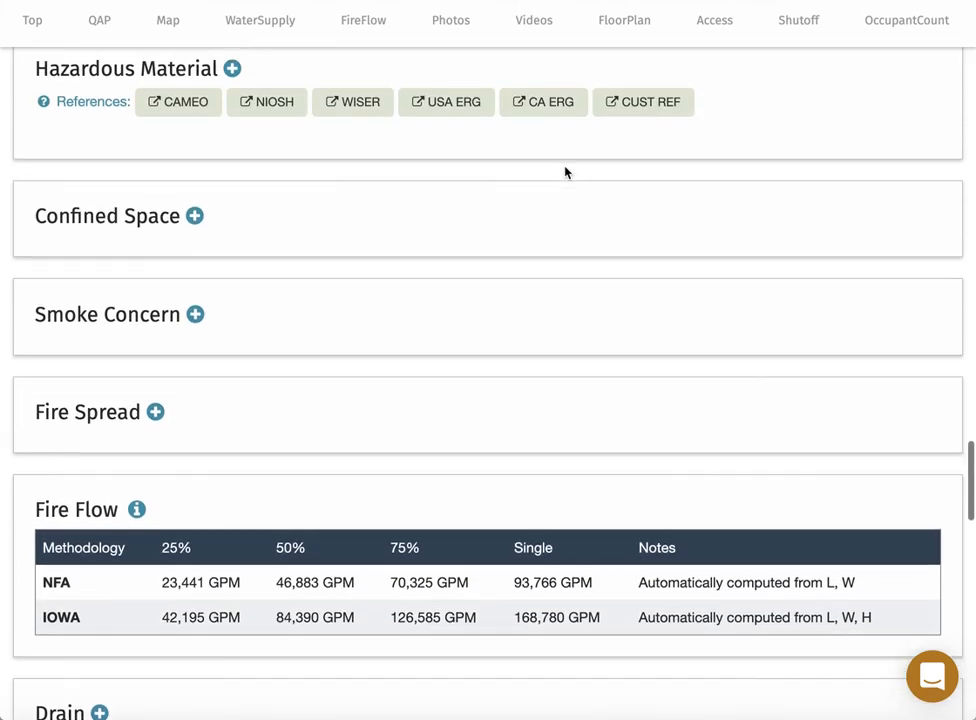
{"action": "scroll", "coordinate": [566, 172], "scroll_direction": "up", "scroll_amount": 11}
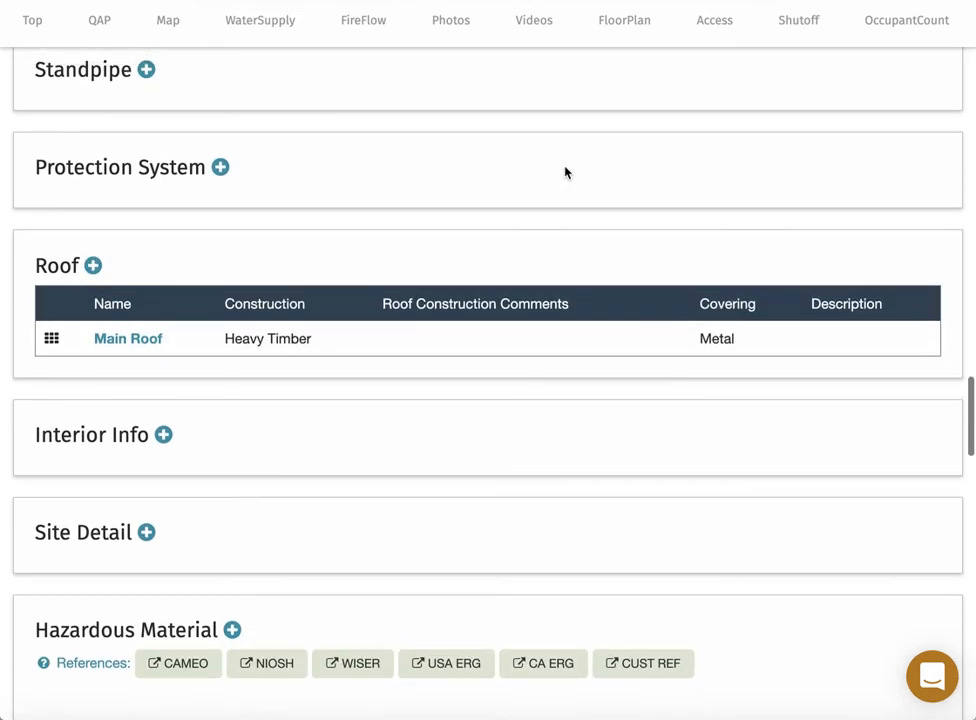
{"action": "scroll", "coordinate": [566, 172], "scroll_direction": "up", "scroll_amount": 4}
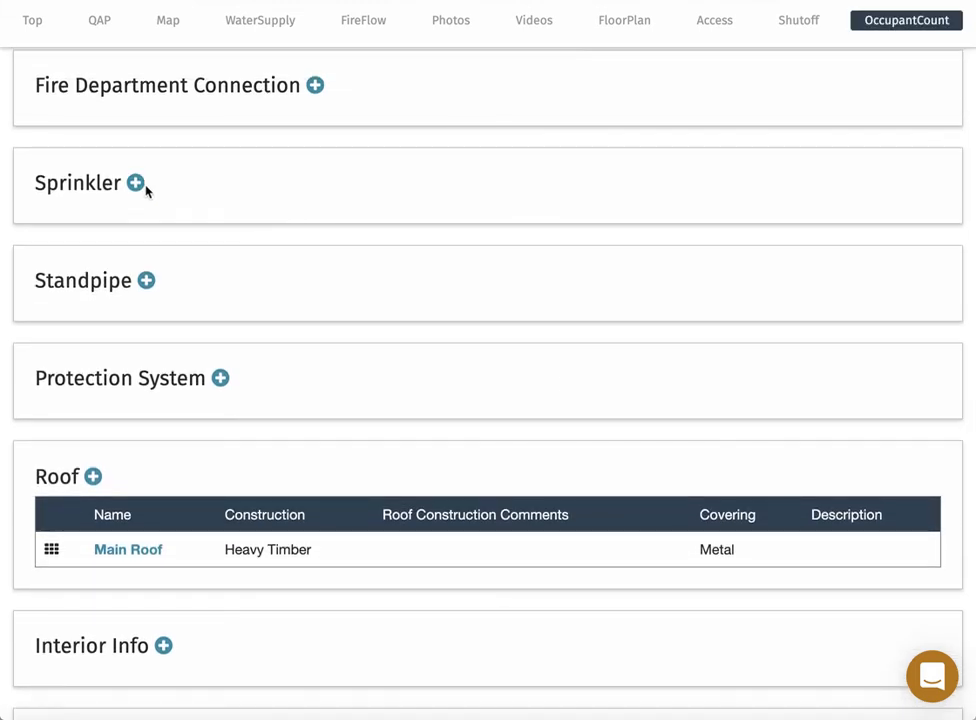
{"action": "left_click", "coordinate": [135, 184]}
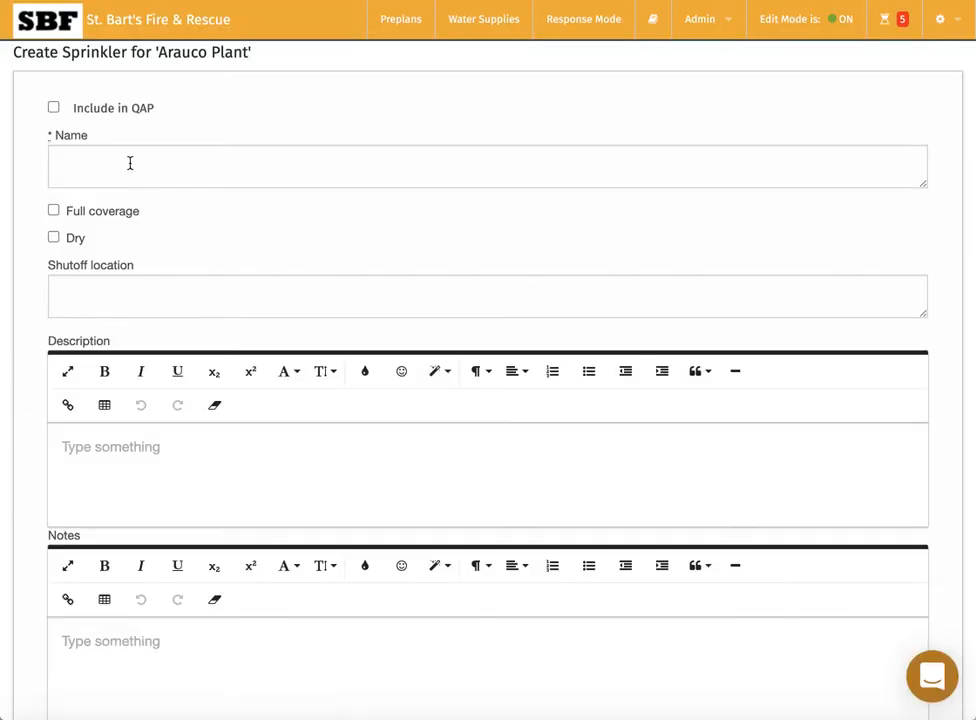
{"action": "left_click", "coordinate": [130, 163]}
{"action": "type", "text": "Main "}
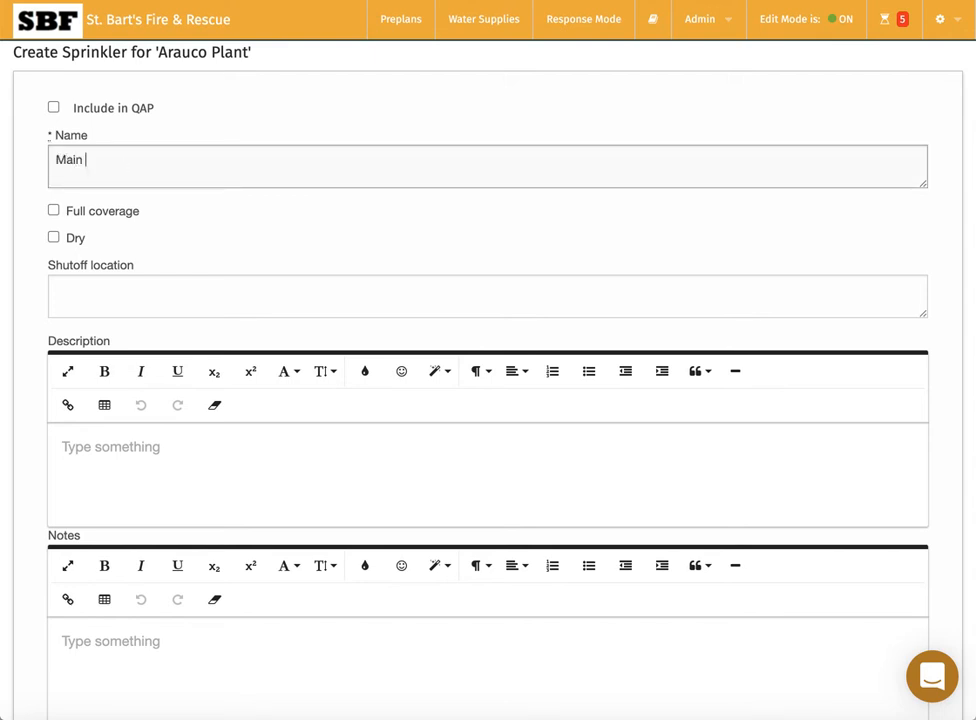
{"action": "type", "text": "Sprinkler"}
{"action": "left_click", "coordinate": [54, 210]}
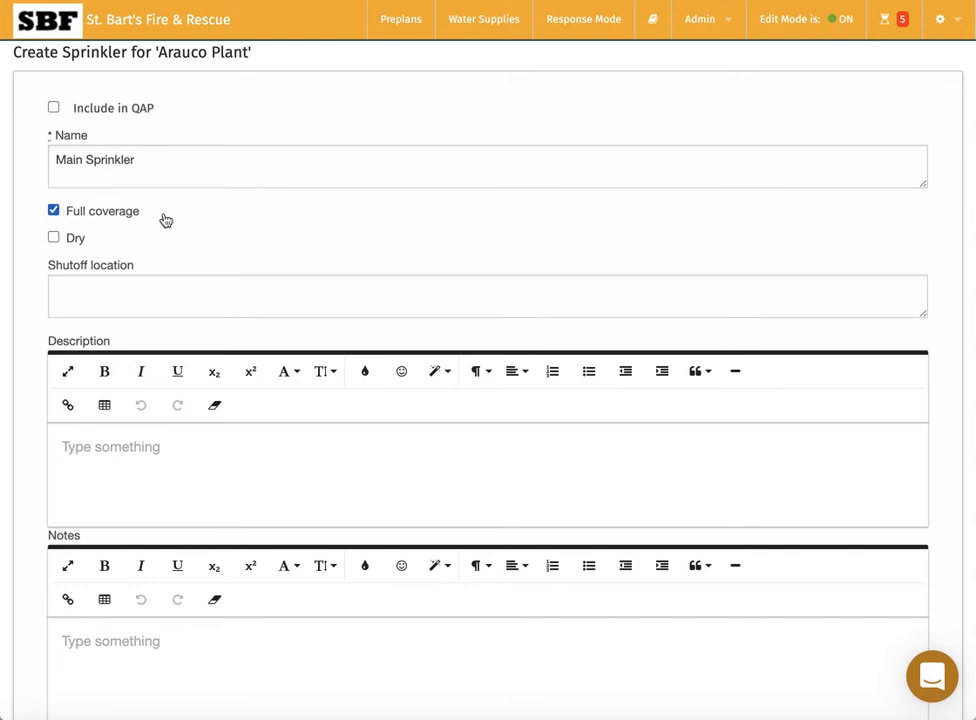
{"action": "left_click", "coordinate": [105, 304]}
Write 'Wet except in shipping area.' as the description, correcting the typo.
{"action": "scroll", "coordinate": [24, 434], "scroll_direction": "down", "scroll_amount": 1}
{"action": "scroll", "coordinate": [22, 434], "scroll_direction": "down", "scroll_amount": 1}
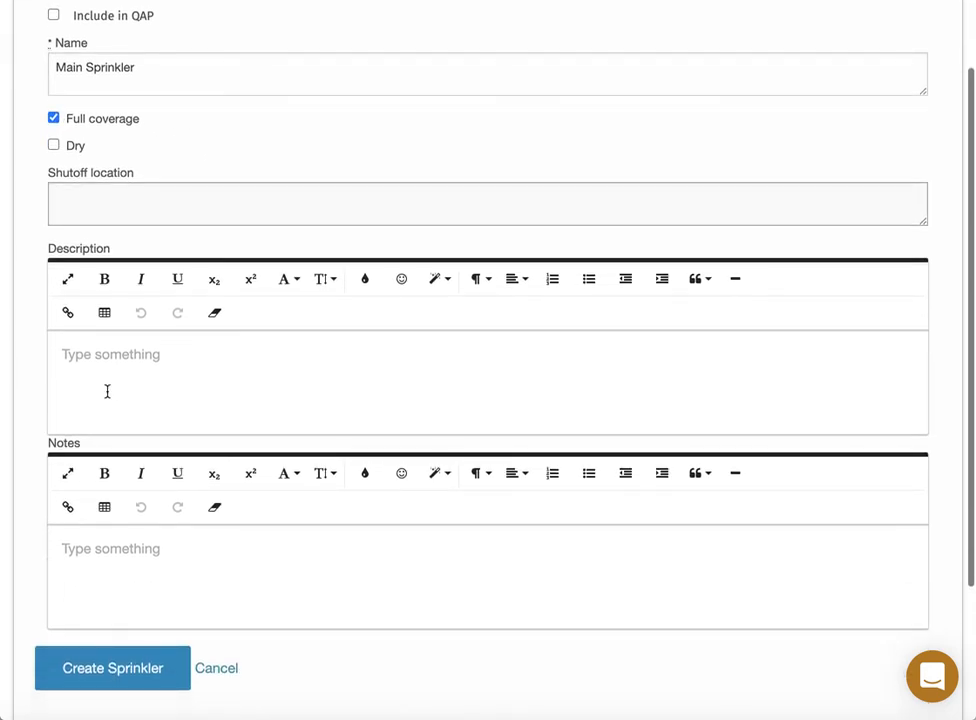
{"action": "left_click", "coordinate": [113, 384]}
{"action": "type", "text": "Wet exc"}
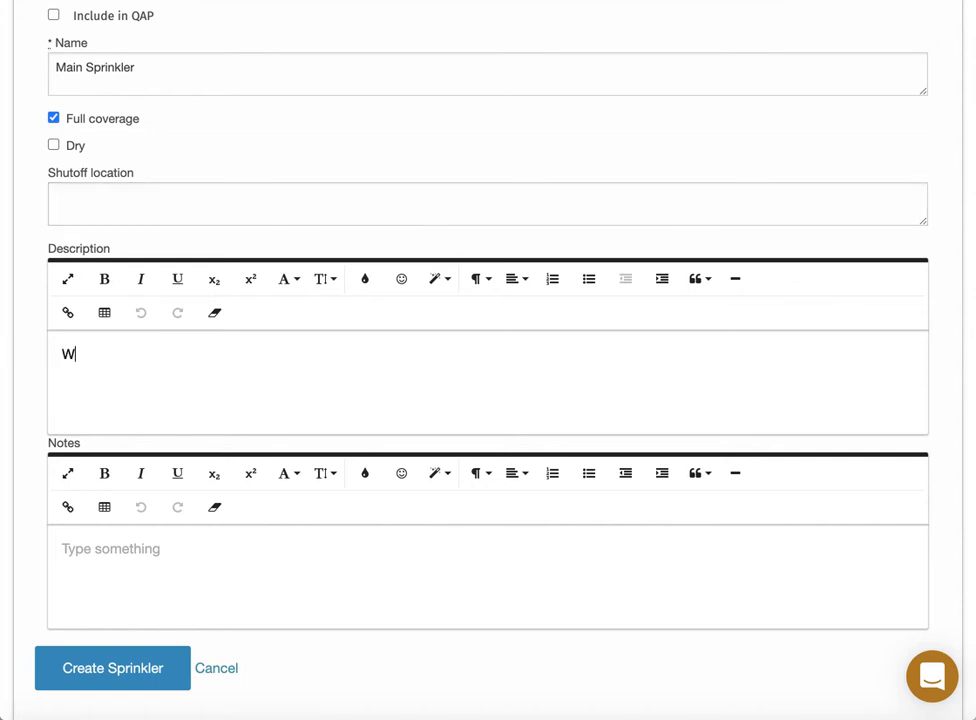
{"action": "type", "text": "pet in"}
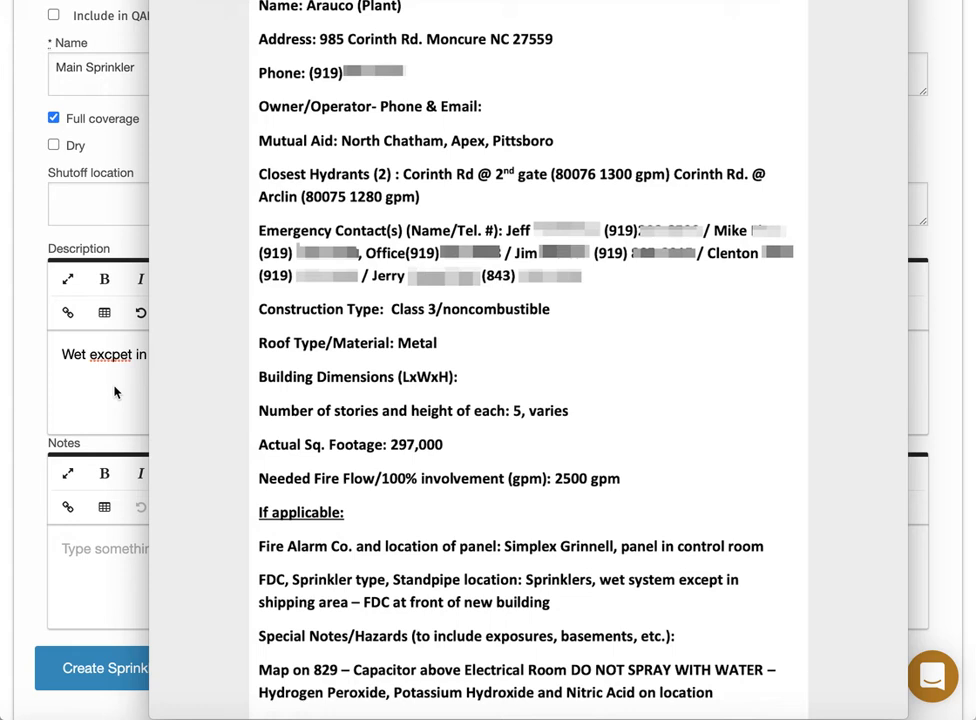
{"action": "type", "text": "s"}
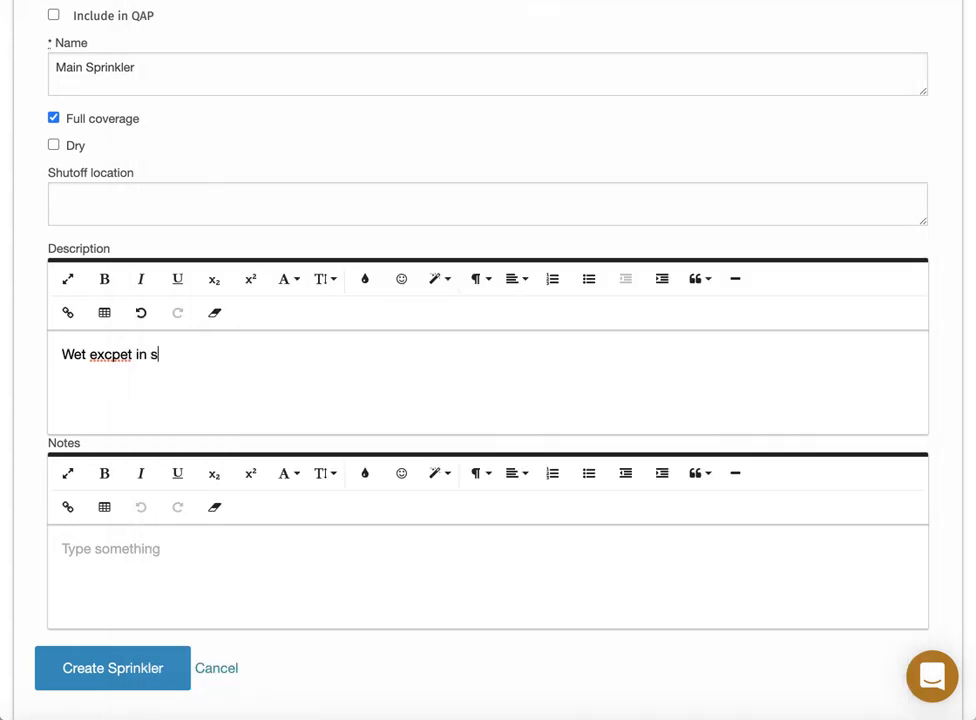
{"action": "type", "text": "hipping area"}
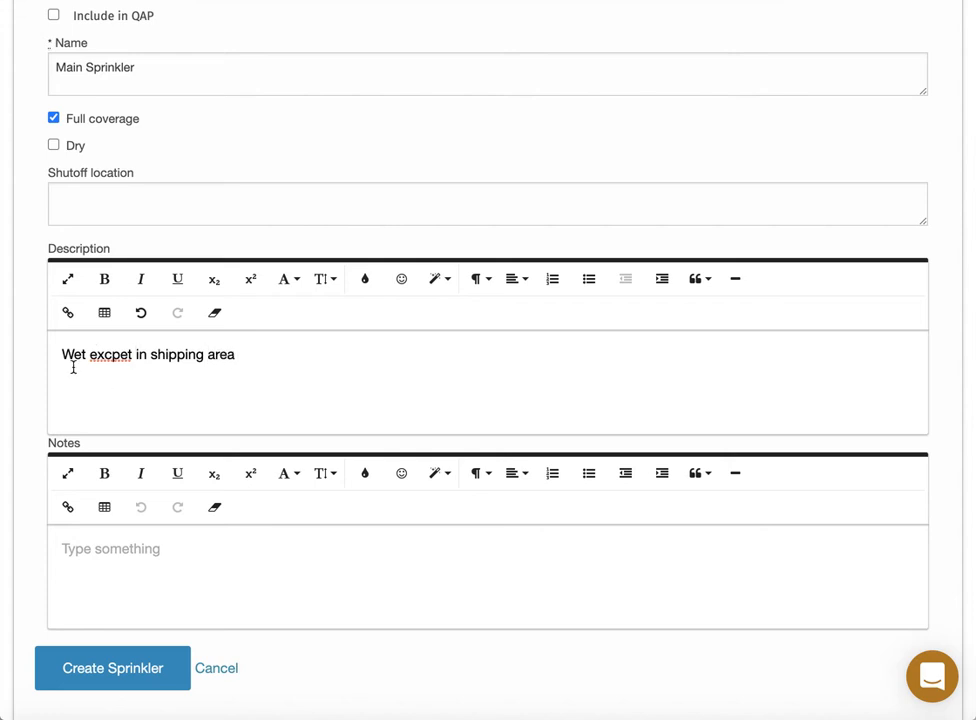
{"action": "double_click", "coordinate": [118, 355]}
{"action": "type", "text": "exce"}
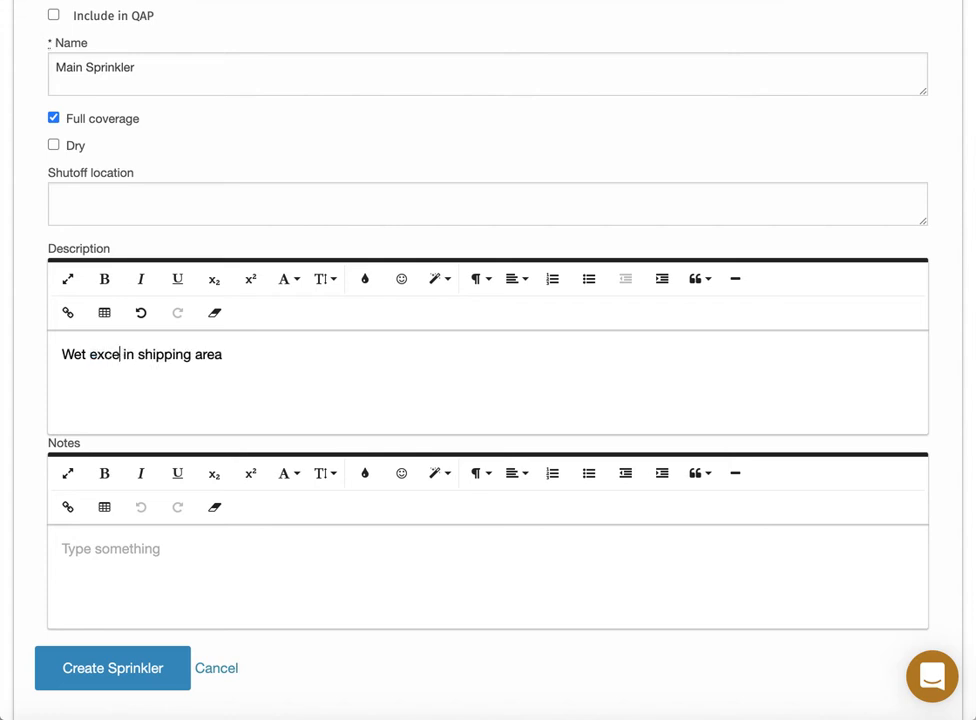
{"action": "type", "text": "pt"}
{"action": "left_click", "coordinate": [268, 355]}
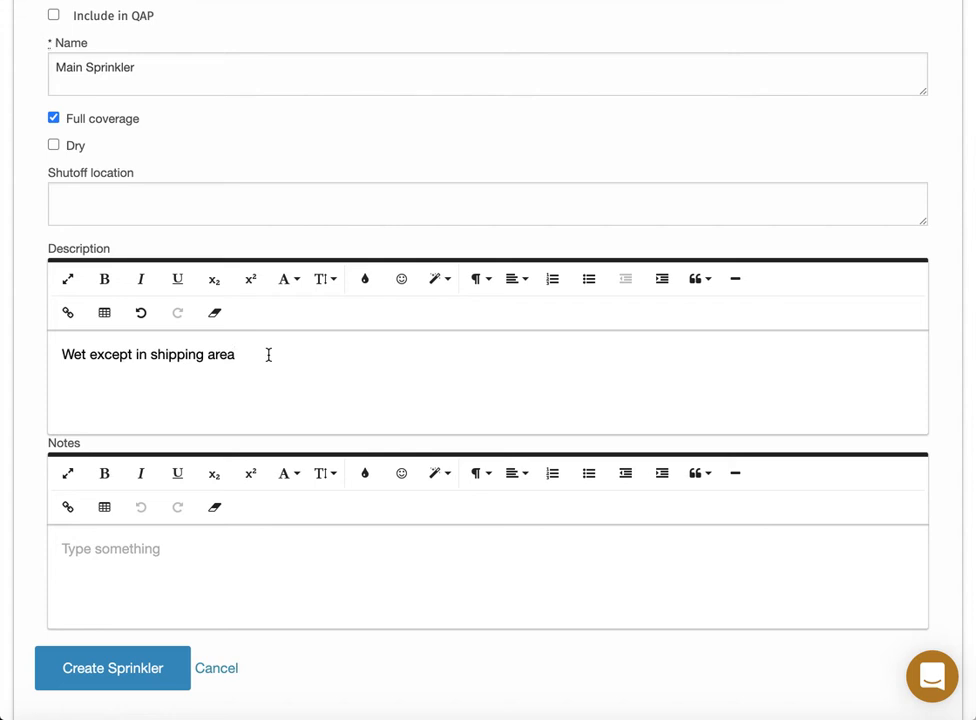
{"action": "type", "text": "."}
Move the sentence into Notes, save the sprinkler, and return to the Arauco Plant page.
{"action": "scroll", "coordinate": [333, 423], "scroll_direction": "down", "scroll_amount": 3}
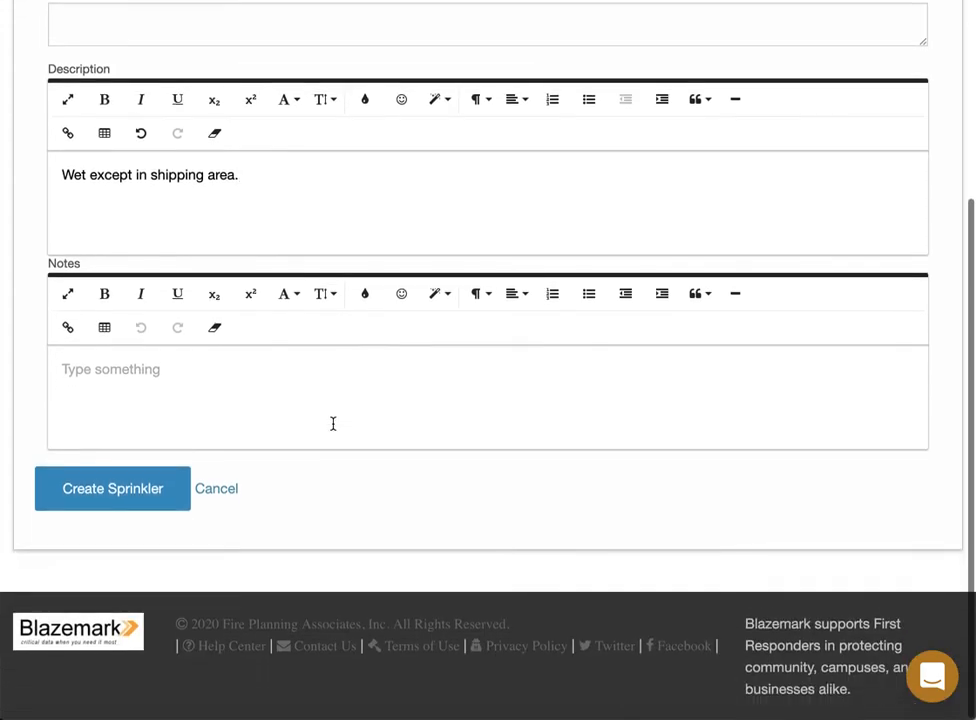
{"action": "key", "text": "ctrl+a"}
{"action": "key", "text": "ctrl+x"}
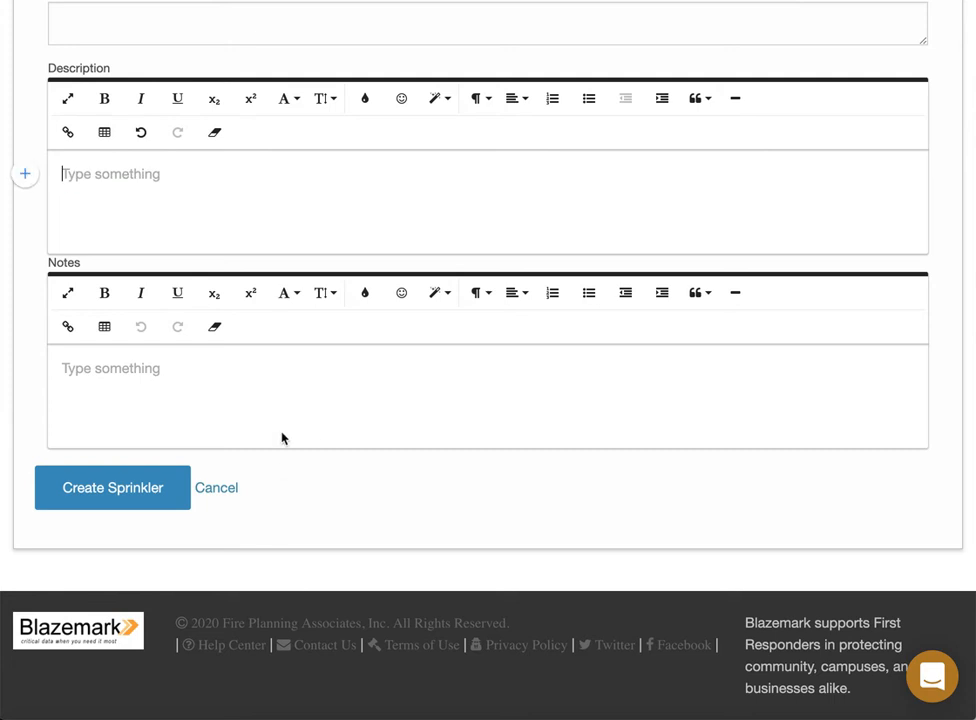
{"action": "left_click", "coordinate": [277, 392]}
{"action": "key", "text": "ctrl+v"}
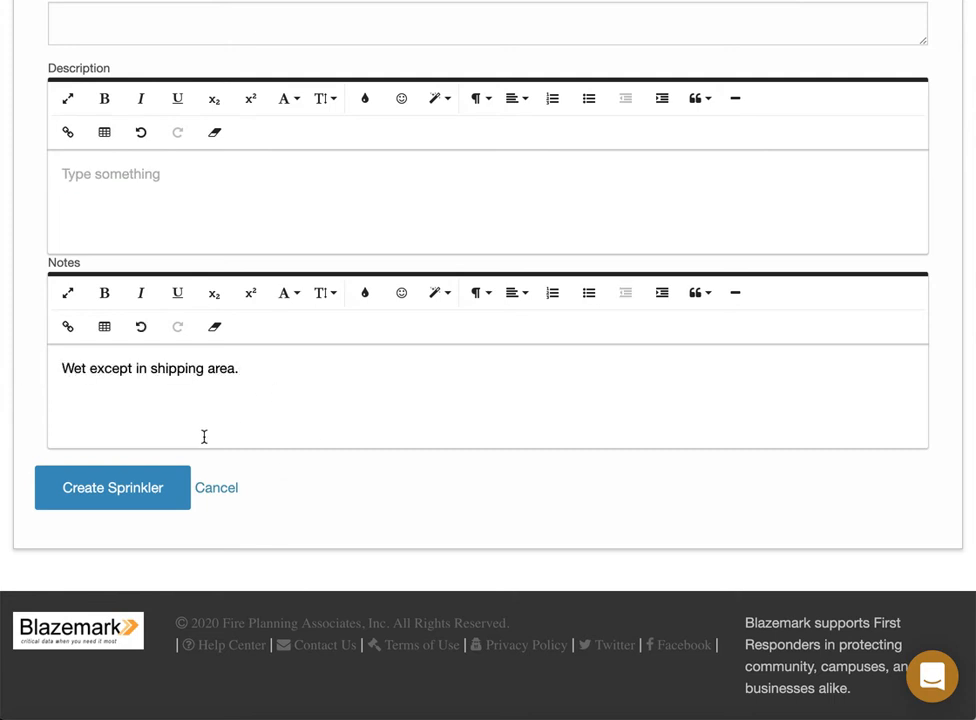
{"action": "left_click", "coordinate": [115, 489]}
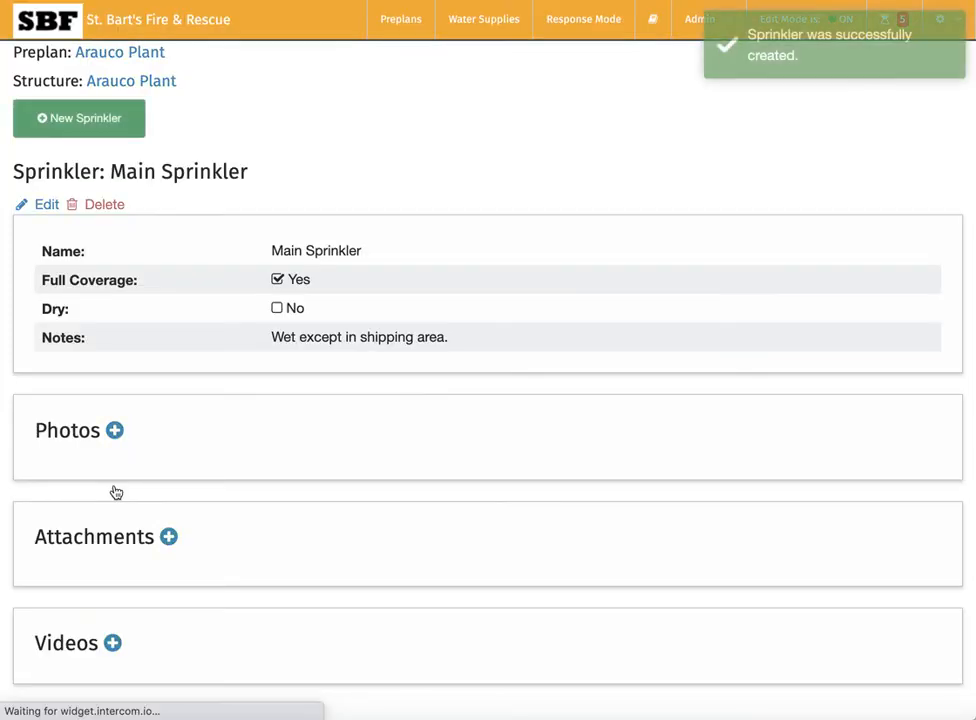
{"action": "left_click", "coordinate": [141, 84]}
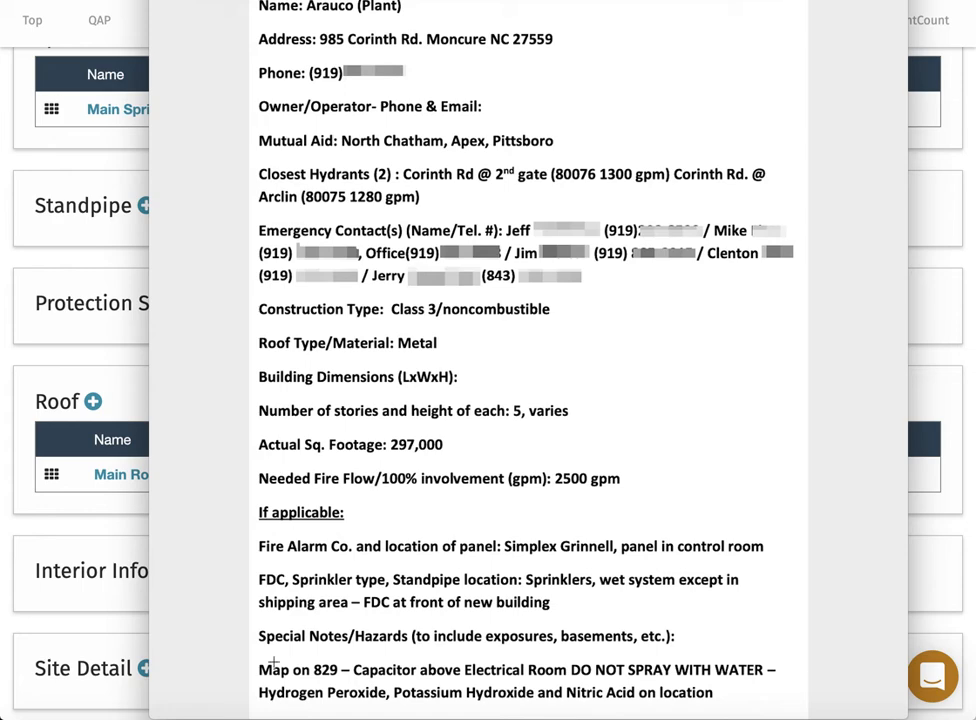
{"action": "left_click", "coordinate": [451, 602]}
{"action": "scroll", "coordinate": [270, 285], "scroll_direction": "up", "scroll_amount": 3}
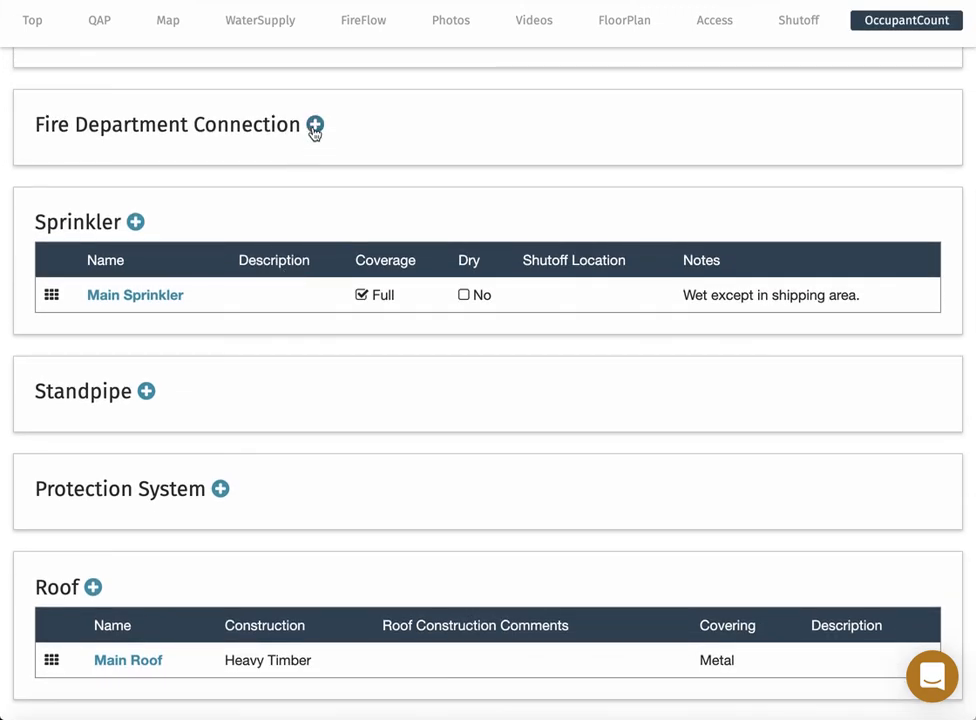
Start a fire department connection named FDC #1 located at 'Front of new building'.
{"action": "left_click", "coordinate": [315, 126]}
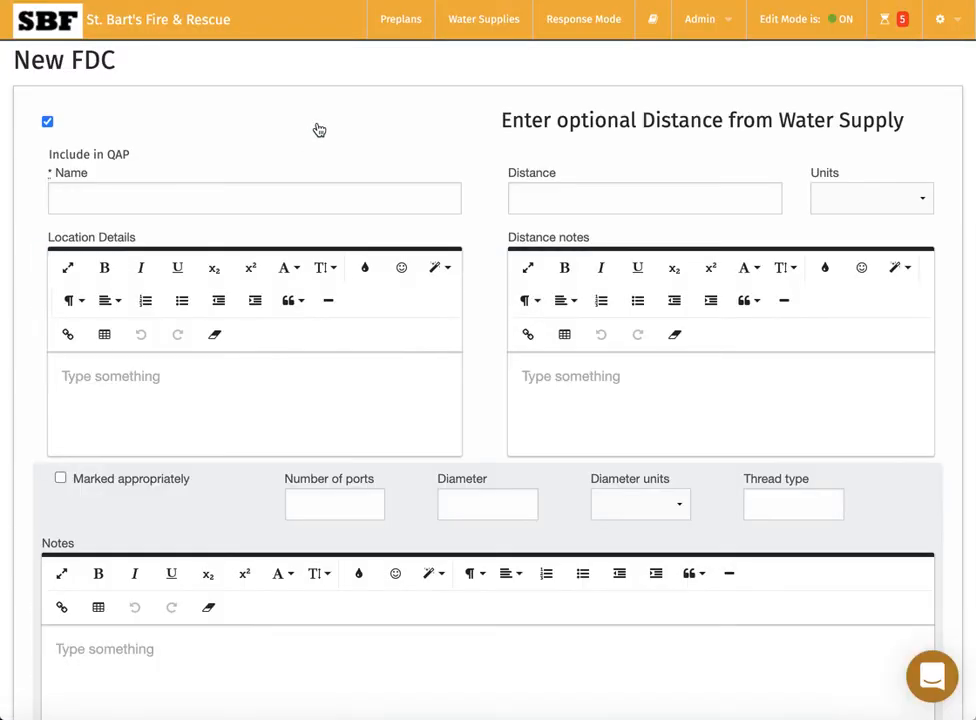
{"action": "left_click", "coordinate": [209, 195]}
{"action": "type", "text": "FDC"}
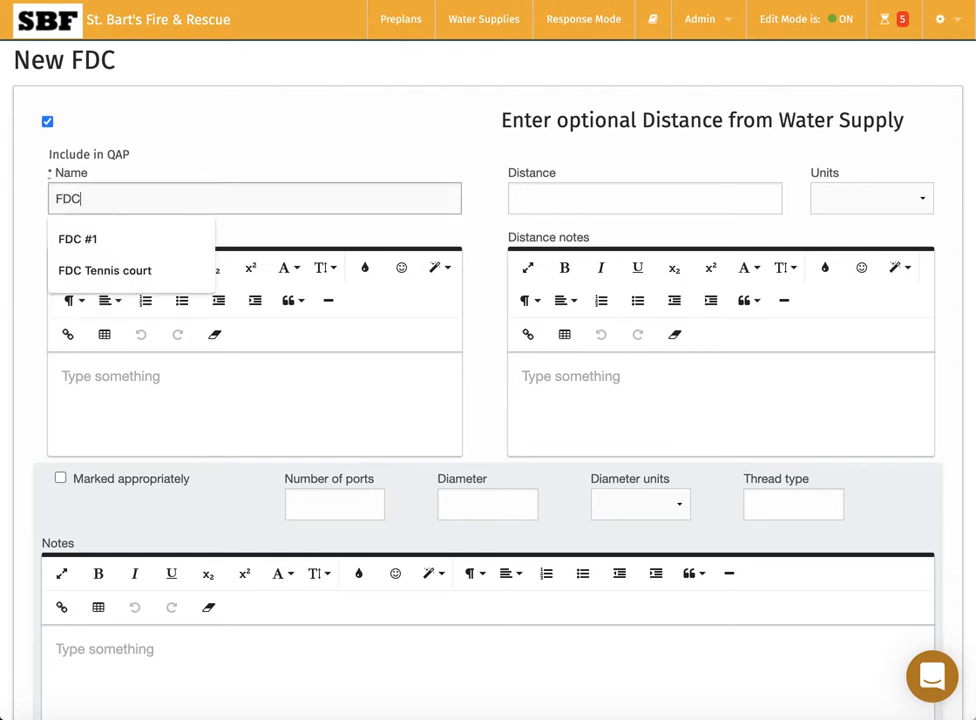
{"action": "left_click", "coordinate": [100, 237]}
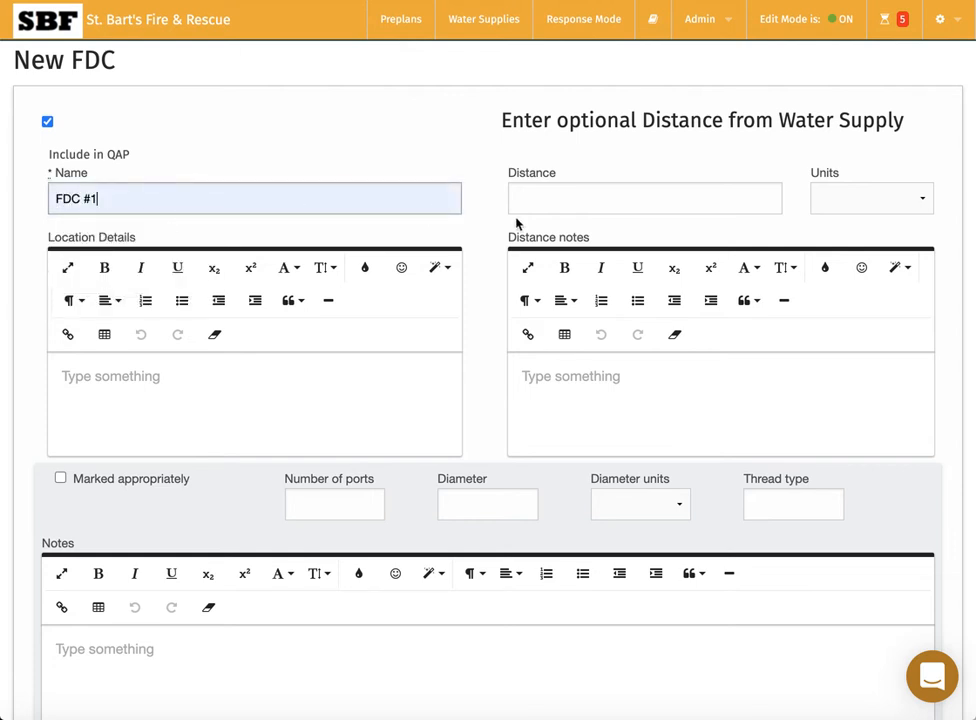
{"action": "left_click", "coordinate": [290, 388]}
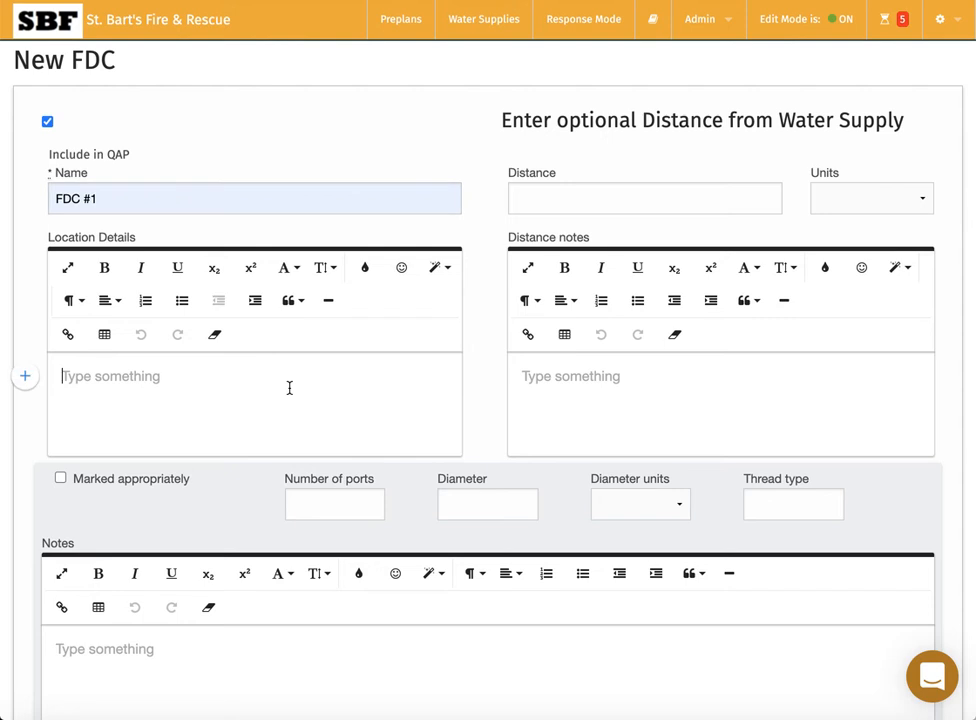
{"action": "type", "text": "Front of n"}
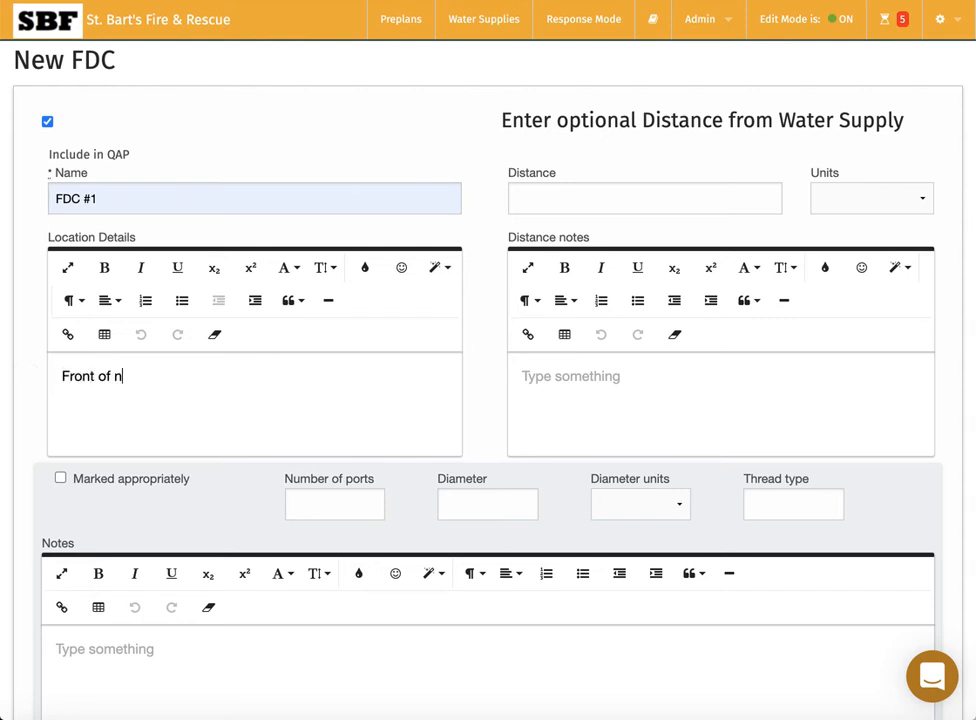
{"action": "type", "text": "ew building"}
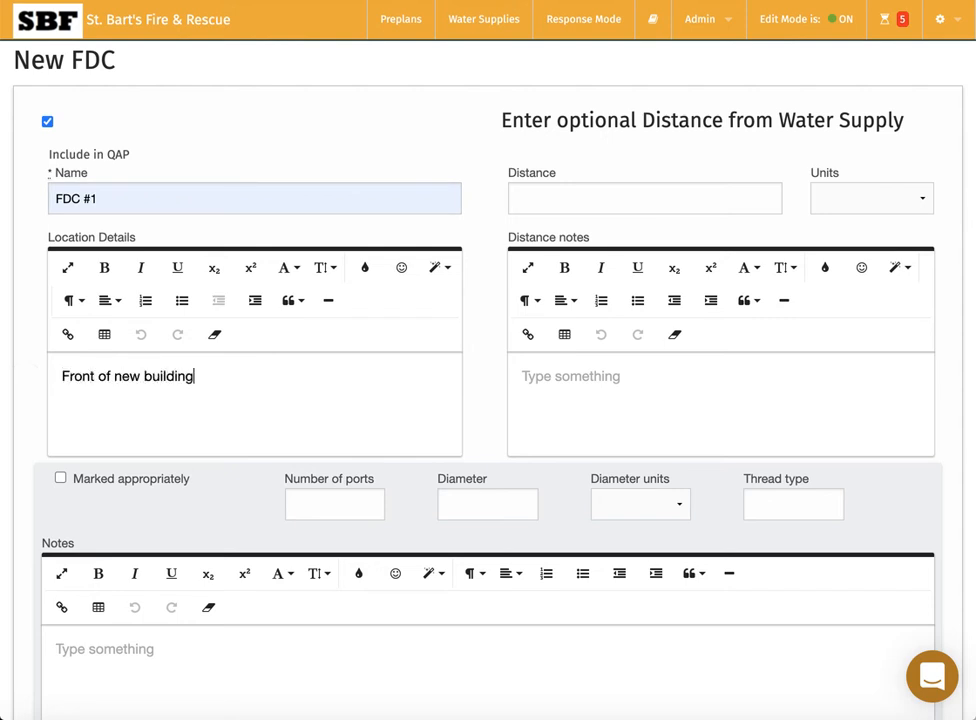
Give FDC #1 one port, 4.5 Inch diameter, NST thread, and mark it appropriately.
{"action": "scroll", "coordinate": [43, 398], "scroll_direction": "down", "scroll_amount": 3}
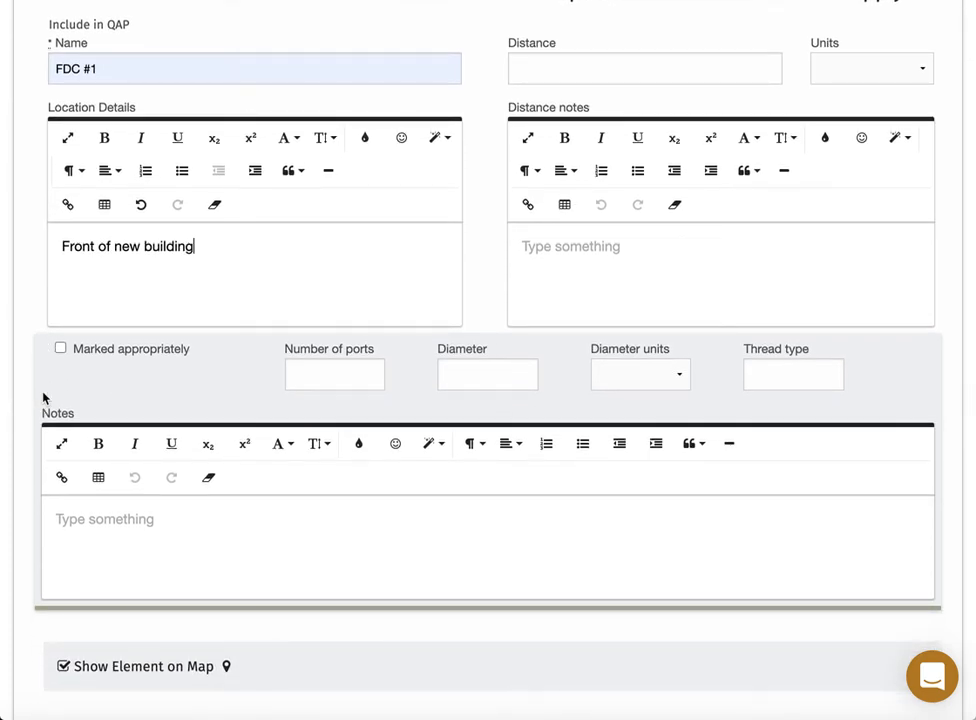
{"action": "left_click", "coordinate": [352, 375]}
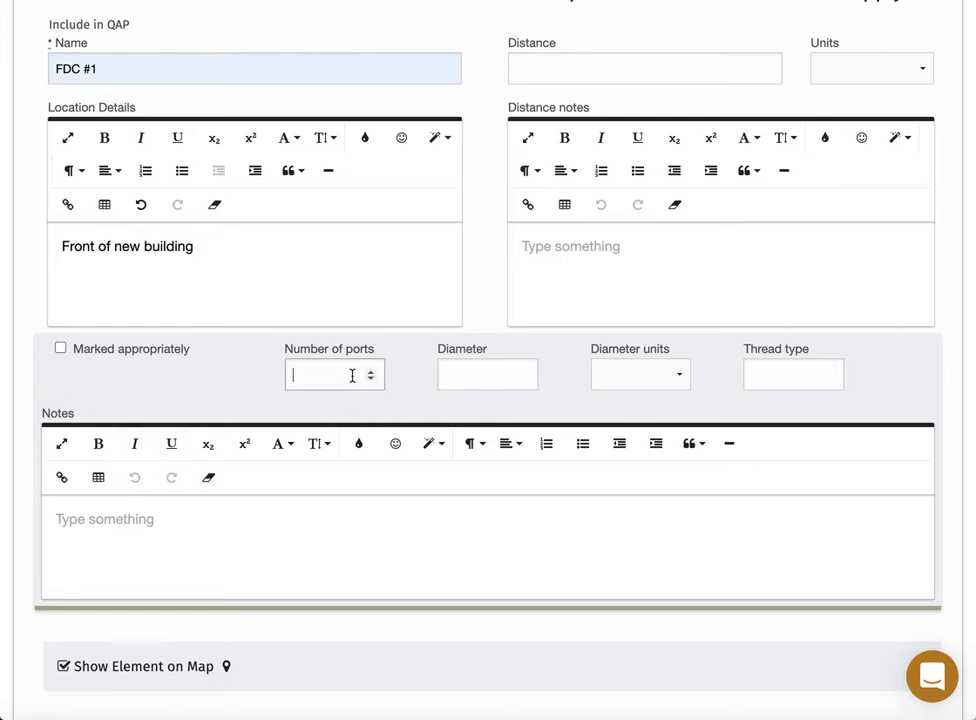
{"action": "type", "text": "1"}
{"action": "left_click", "coordinate": [473, 375]}
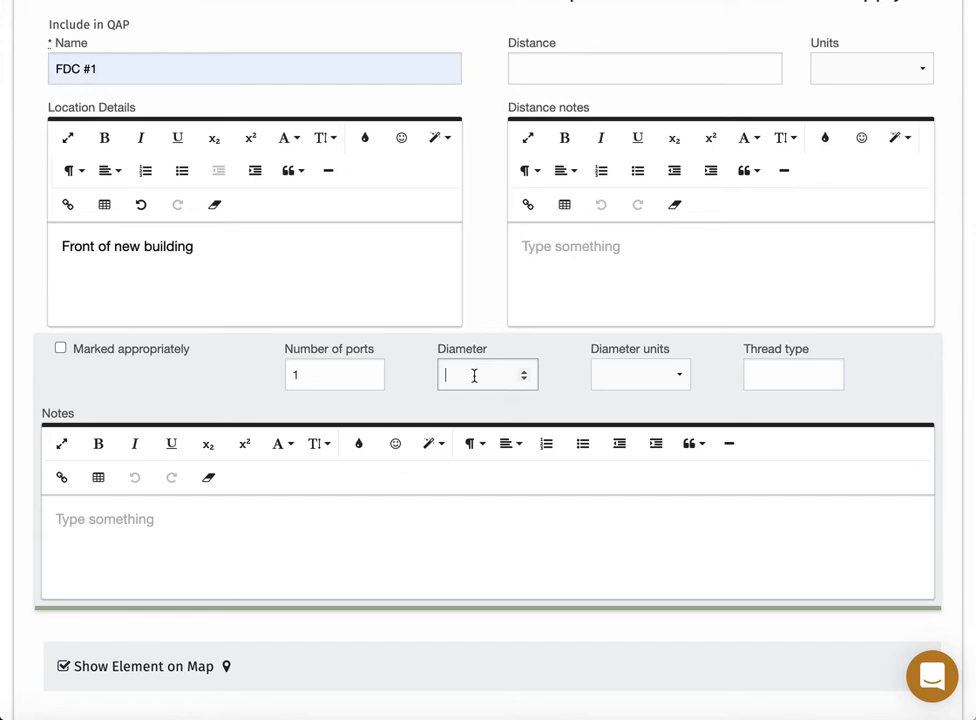
{"action": "type", "text": "4.5"}
{"action": "key", "text": "Tab"}
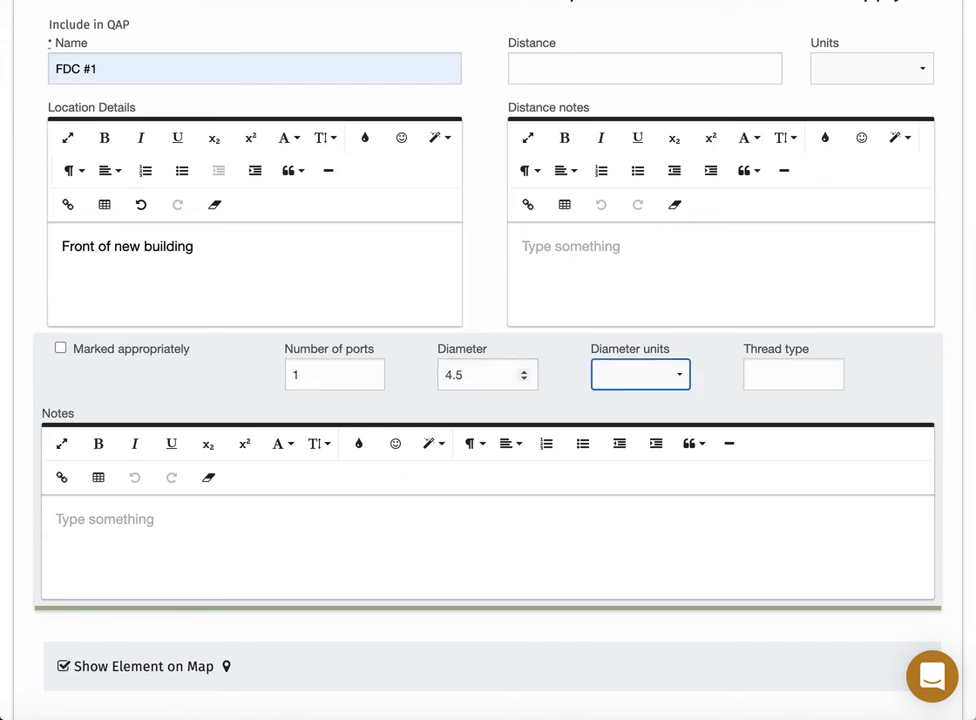
{"action": "key", "text": "i"}
{"action": "key", "text": "Tab"}
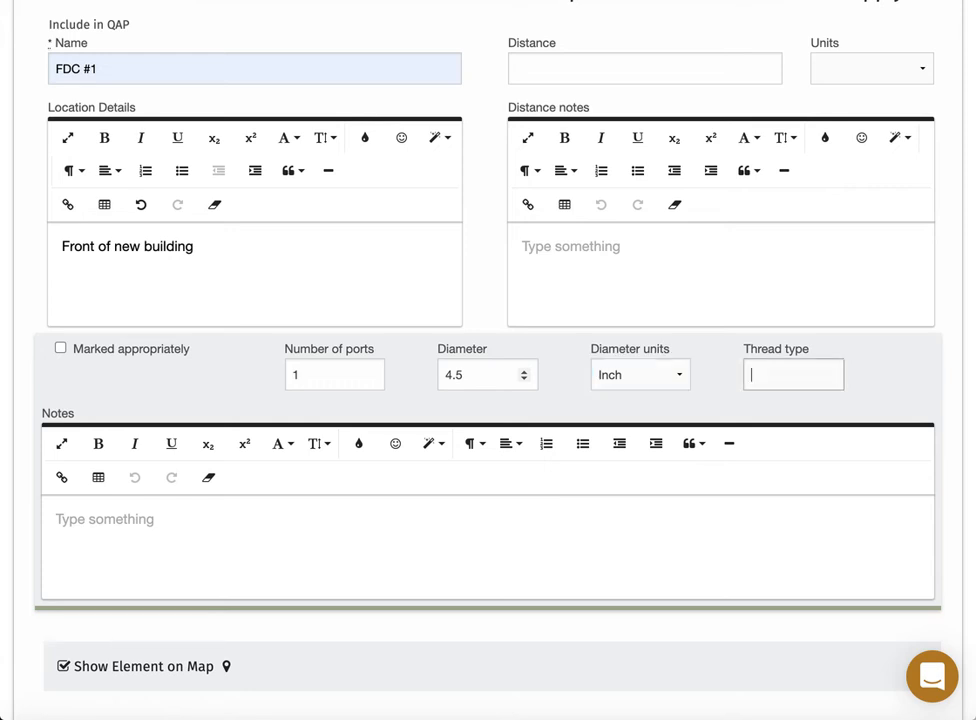
{"action": "type", "text": "NST"}
{"action": "key", "text": "Escape"}
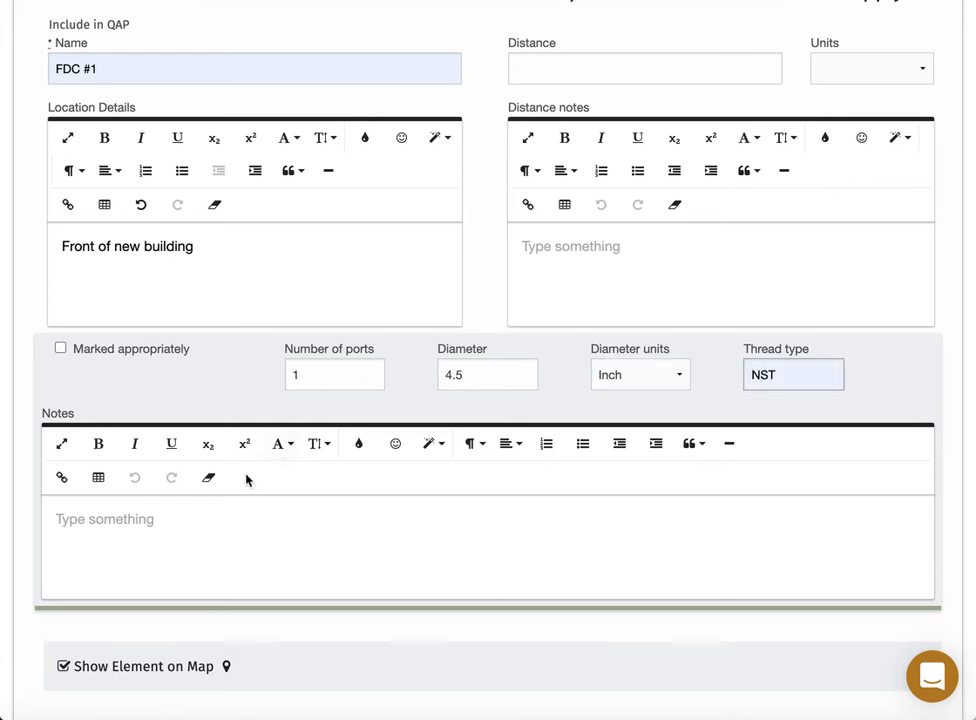
{"action": "scroll", "coordinate": [246, 477], "scroll_direction": "down", "scroll_amount": 2}
{"action": "scroll", "coordinate": [246, 477], "scroll_direction": "down", "scroll_amount": 2}
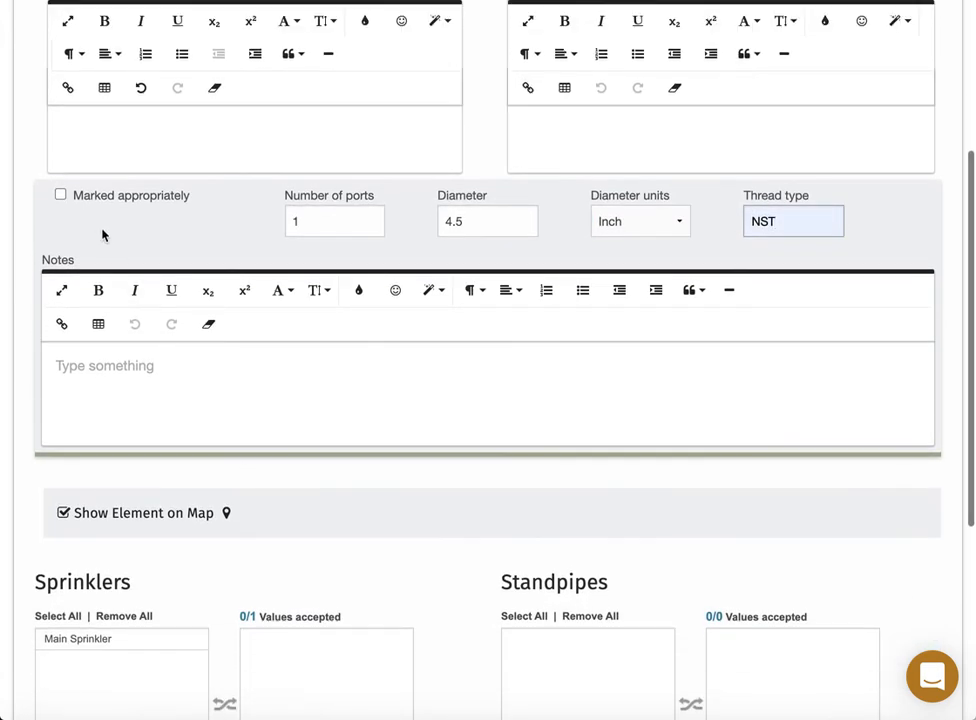
{"action": "left_click", "coordinate": [60, 195]}
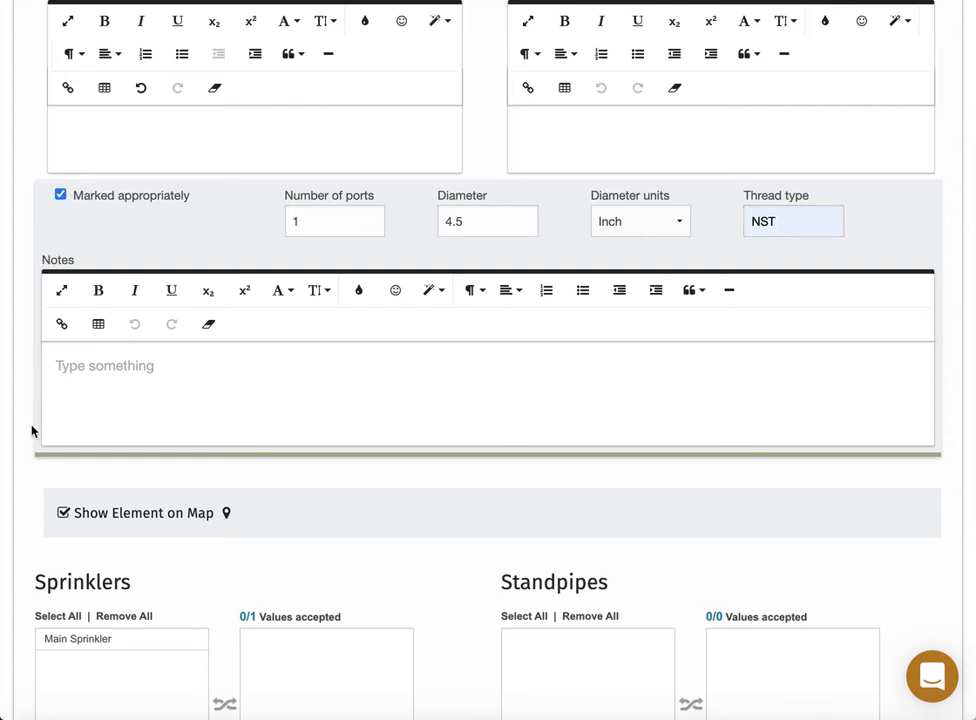
{"action": "scroll", "coordinate": [28, 475], "scroll_direction": "down", "scroll_amount": 6}
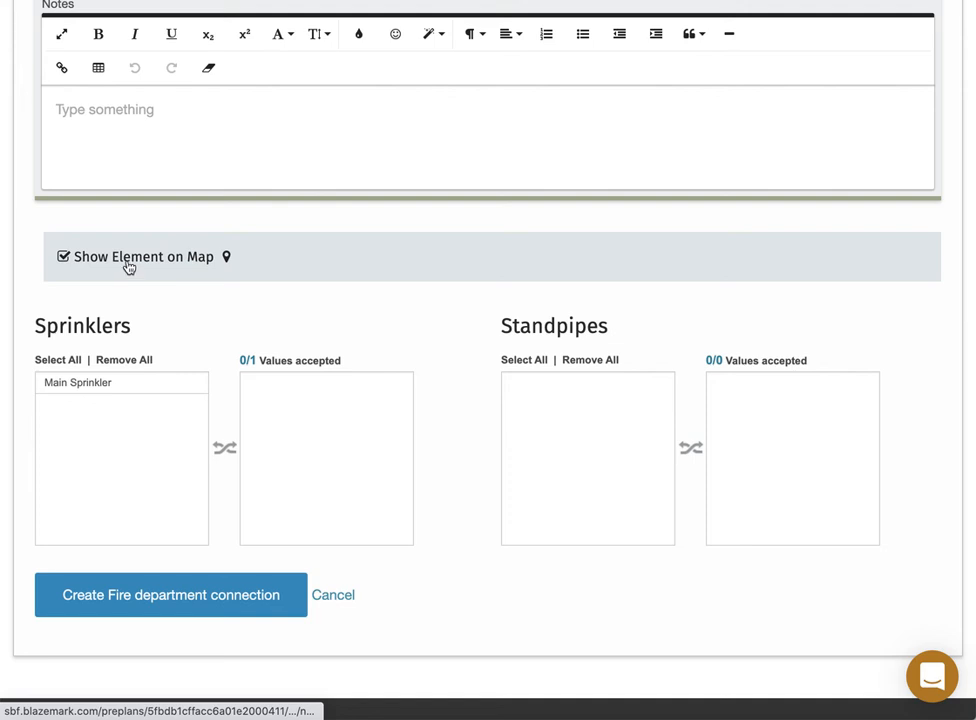
Place the FDC's map pin on the front of the building using satellite view.
{"action": "left_click", "coordinate": [128, 264]}
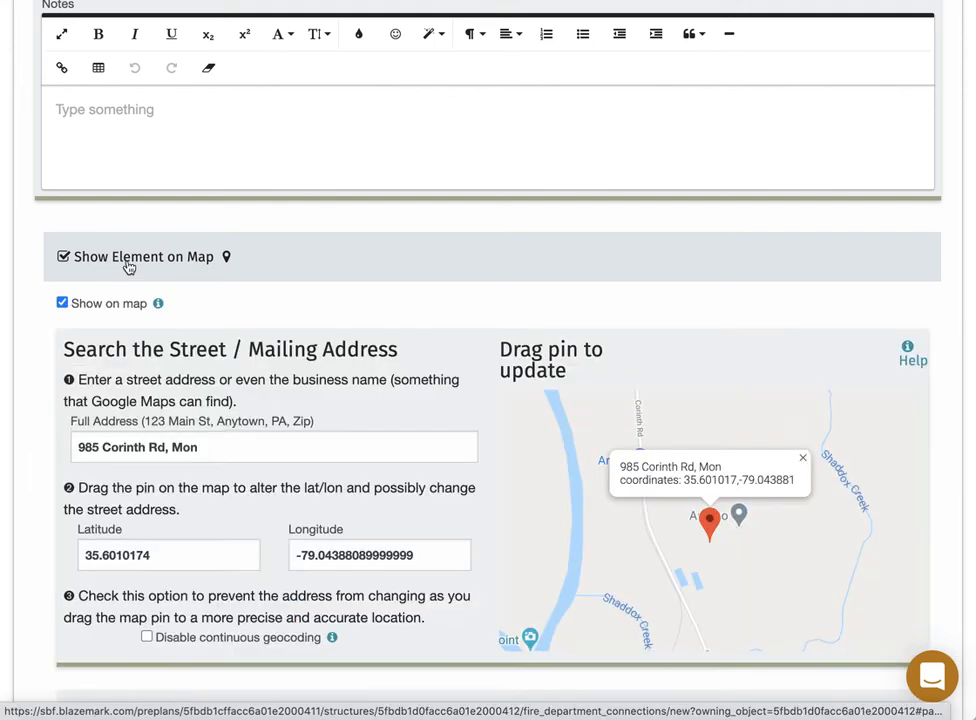
{"action": "double_click", "coordinate": [687, 532]}
{"action": "double_click", "coordinate": [687, 532]}
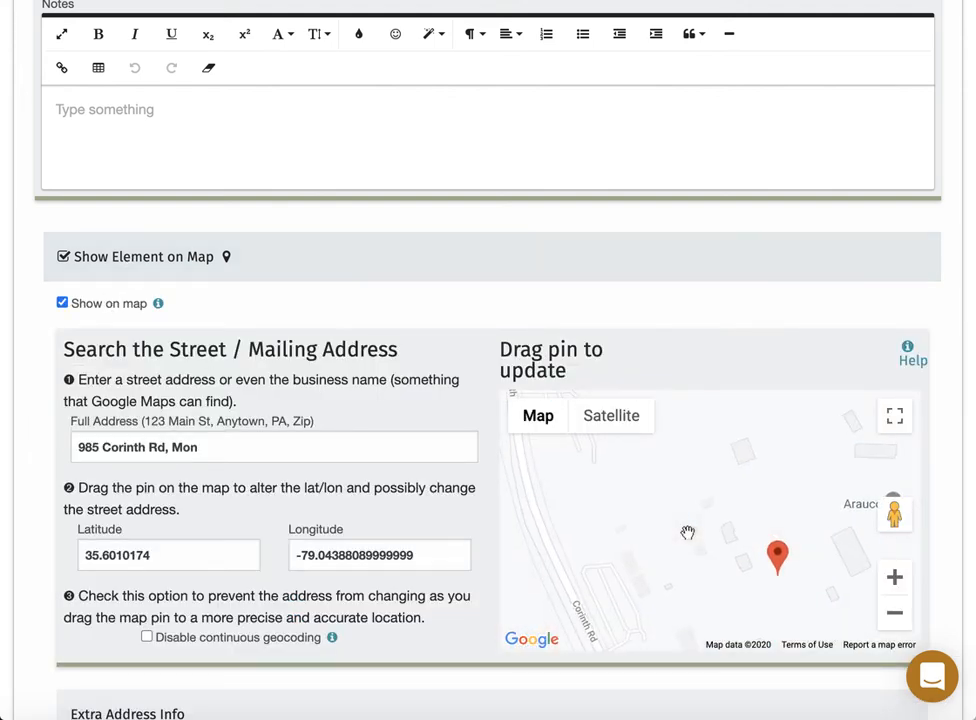
{"action": "left_click_drag", "start_coordinate": [687, 532], "coordinate": [665, 471]}
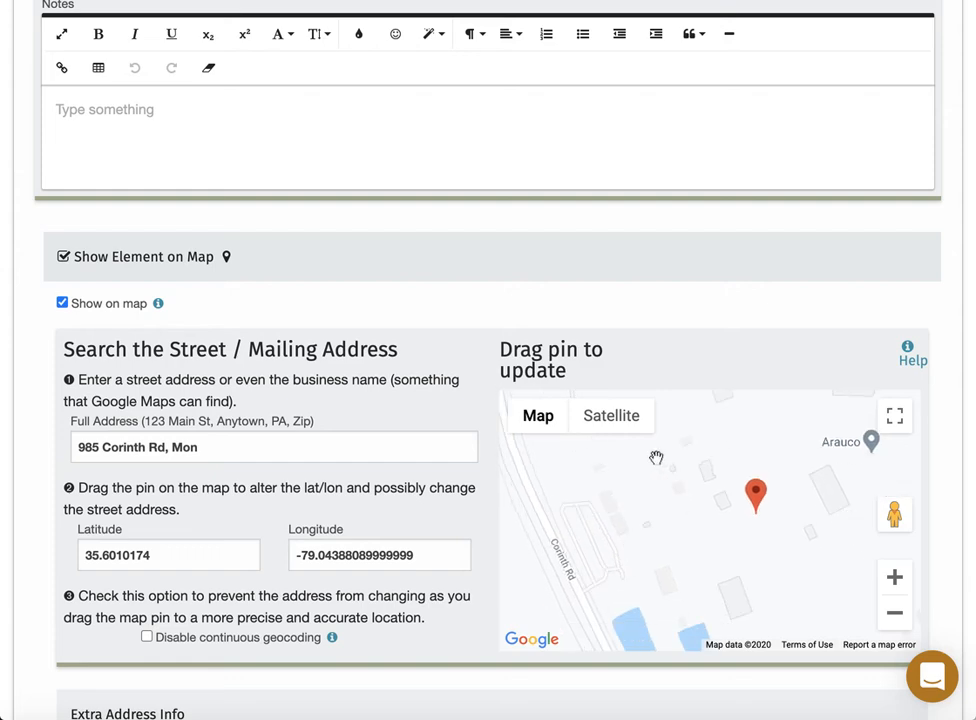
{"action": "left_click", "coordinate": [612, 418]}
{"action": "left_click_drag", "start_coordinate": [738, 555], "coordinate": [784, 494]}
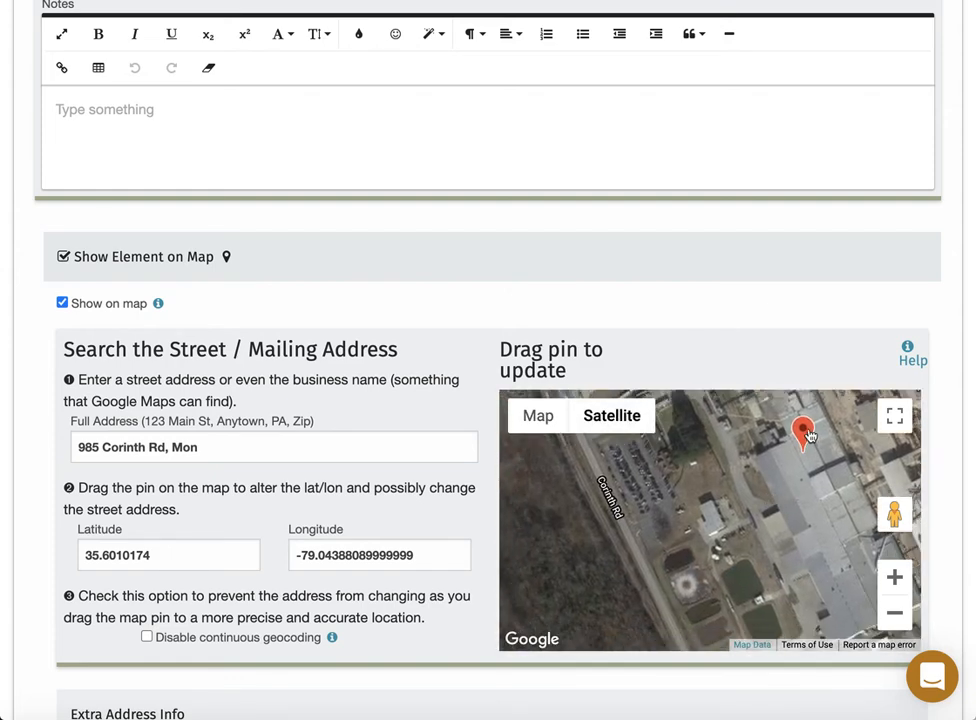
{"action": "left_click_drag", "start_coordinate": [809, 436], "coordinate": [749, 460]}
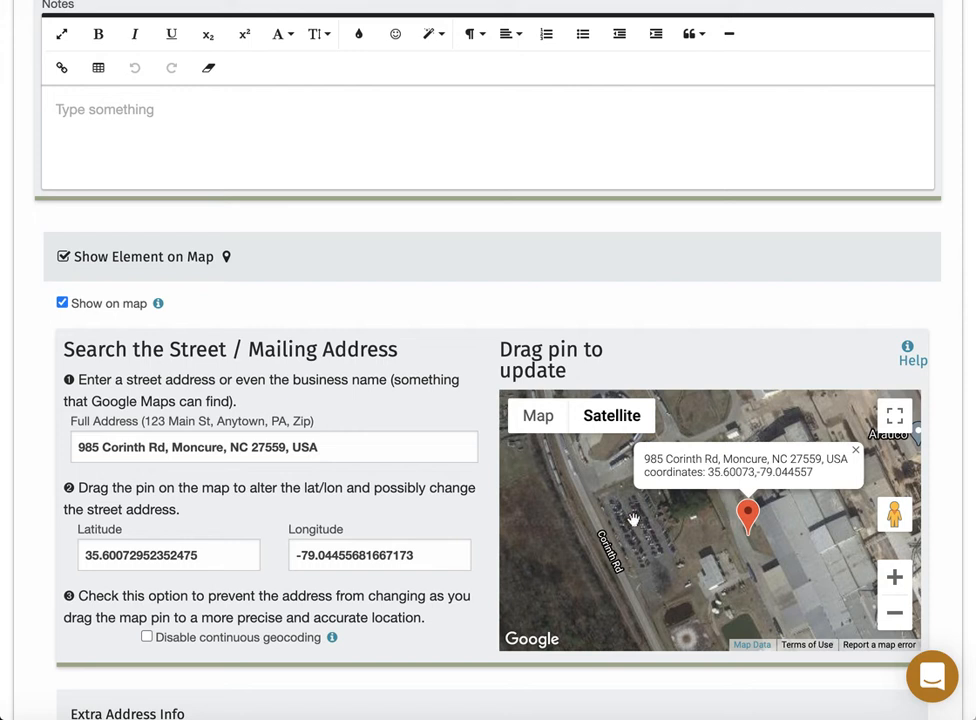
Disable continuous geocoding and link Main Sprinkler to the connection.
{"action": "left_click", "coordinate": [148, 638]}
{"action": "left_click", "coordinate": [857, 451]}
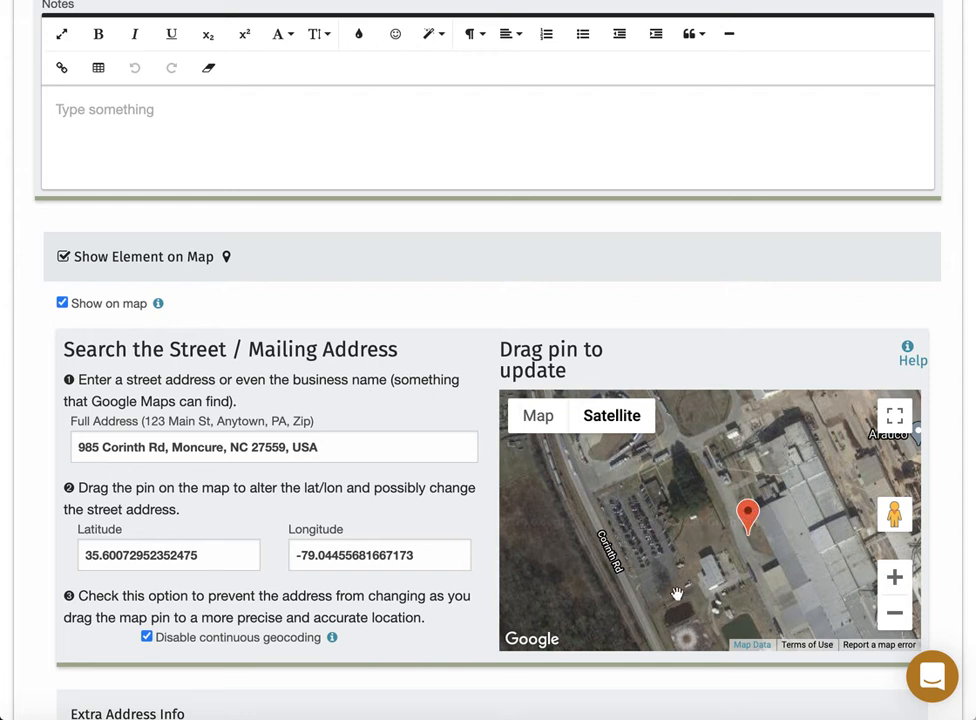
{"action": "scroll", "coordinate": [484, 589], "scroll_direction": "down", "scroll_amount": 3}
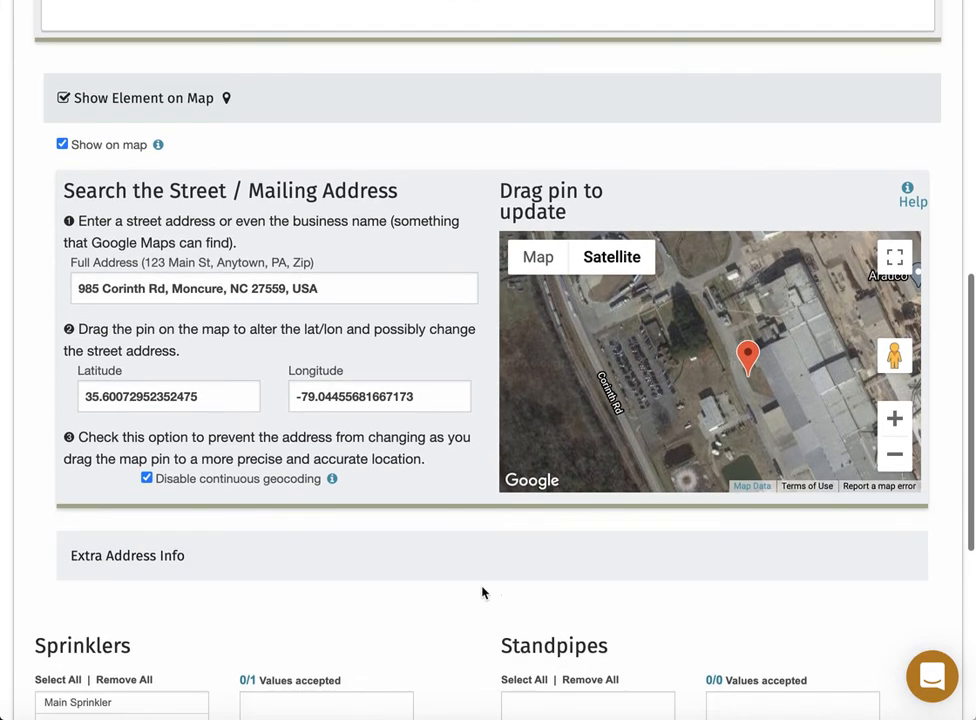
{"action": "scroll", "coordinate": [484, 590], "scroll_direction": "down", "scroll_amount": 5}
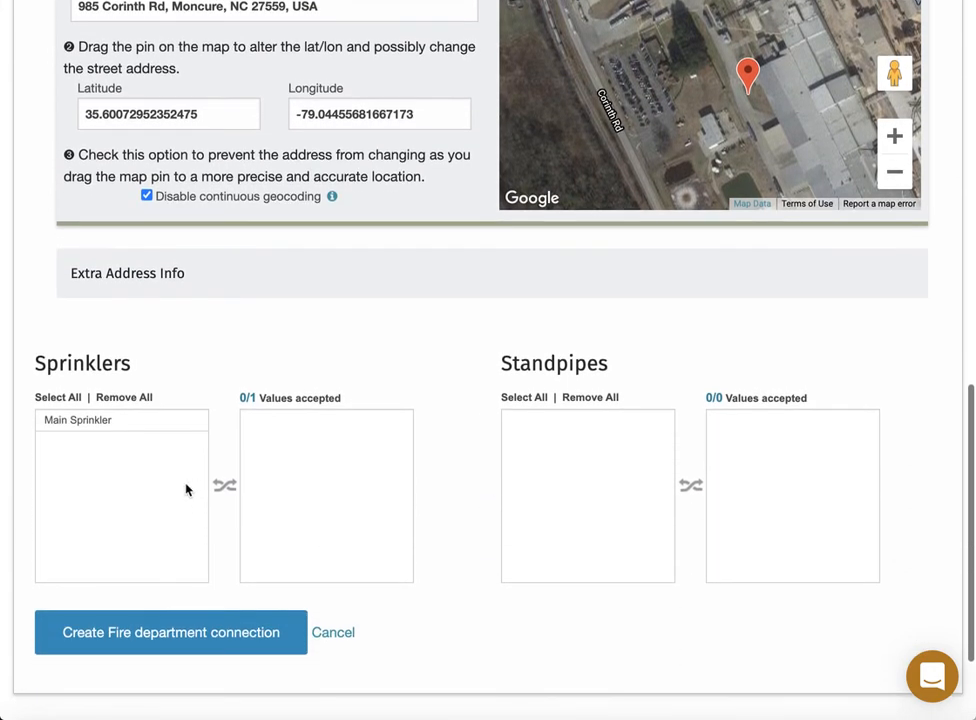
{"action": "double_click", "coordinate": [104, 421]}
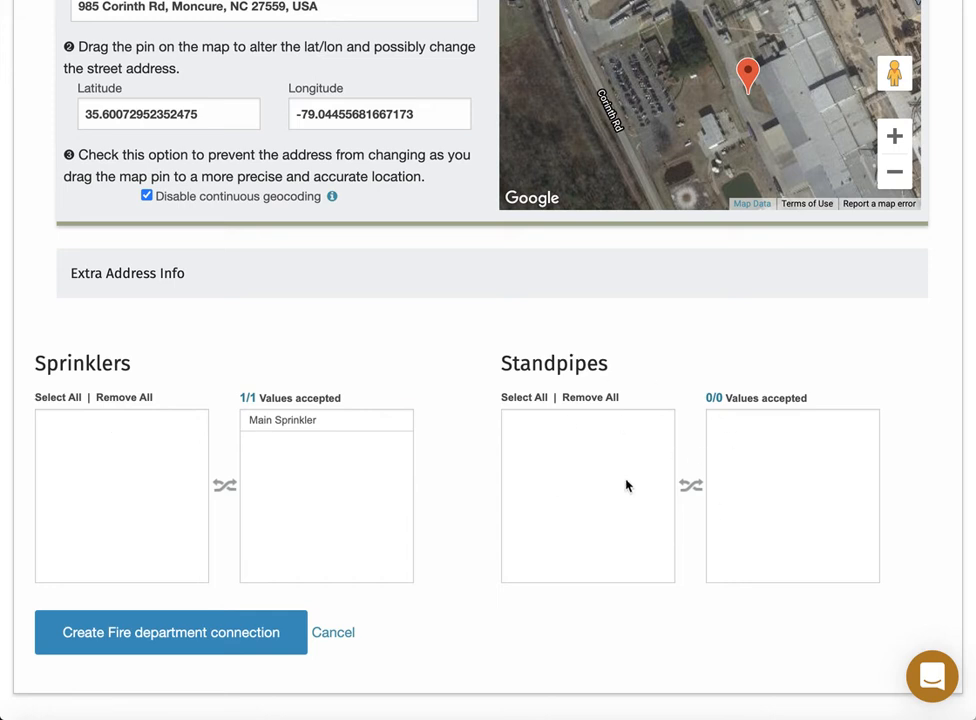
Save FDC #1, return to Arauco Plant, and review the reference preplan document.
{"action": "left_click", "coordinate": [218, 634]}
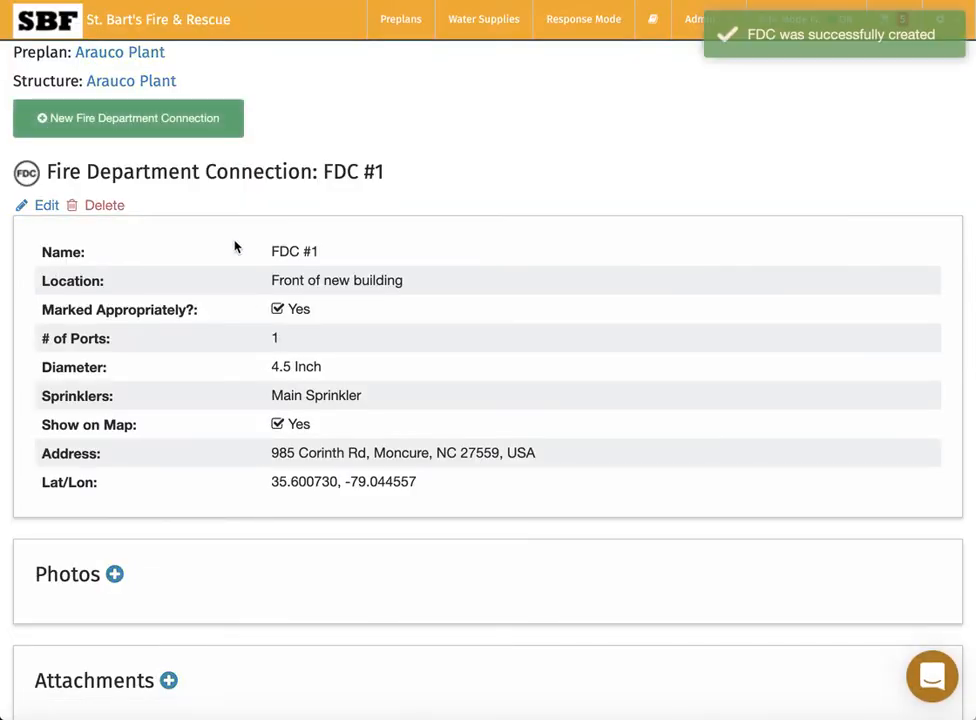
{"action": "left_click", "coordinate": [155, 89]}
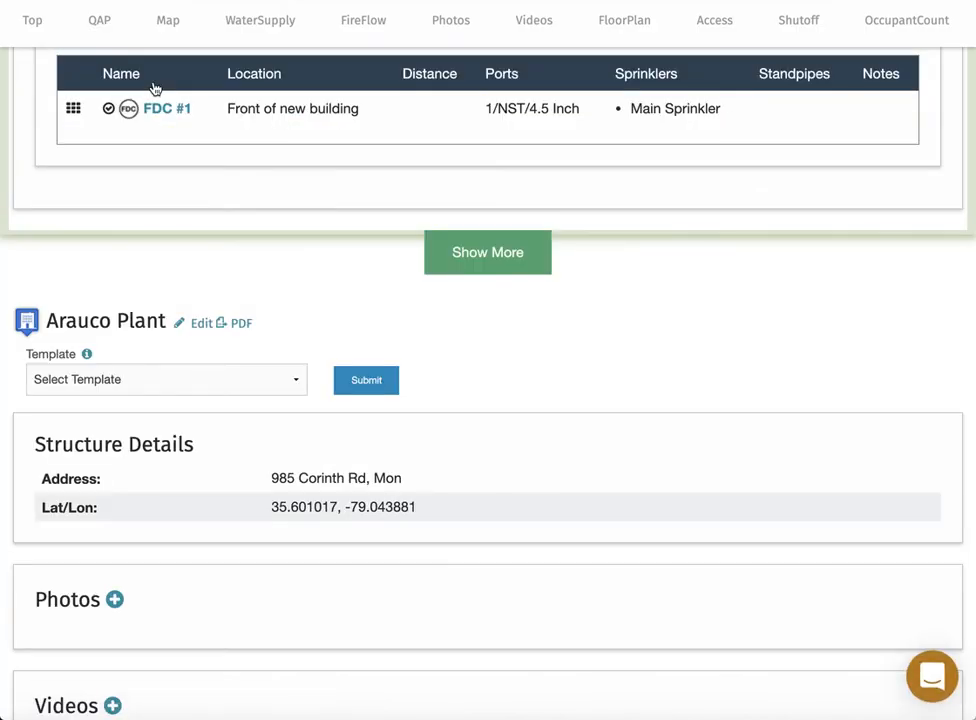
{"action": "key", "text": "super+Tab"}
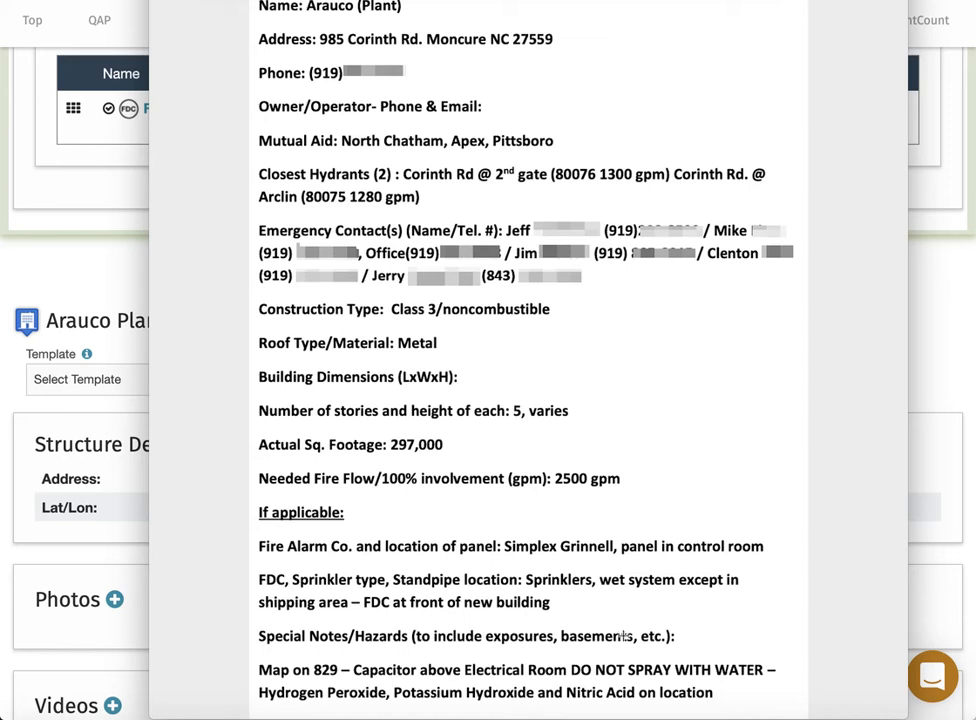
{"action": "scroll", "coordinate": [410, 659], "scroll_direction": "down", "scroll_amount": 1}
{"action": "left_click", "coordinate": [118, 292]}
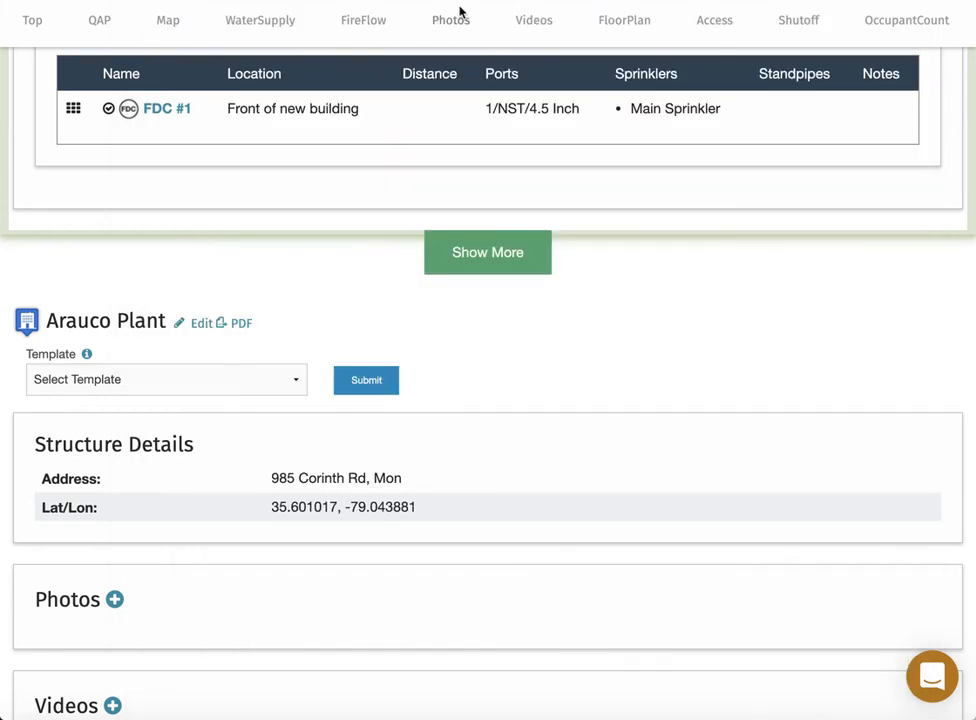
Go to the Arauco Plant's Hazardous Material section.
{"action": "scroll", "coordinate": [462, 15], "scroll_direction": "right", "scroll_amount": 10}
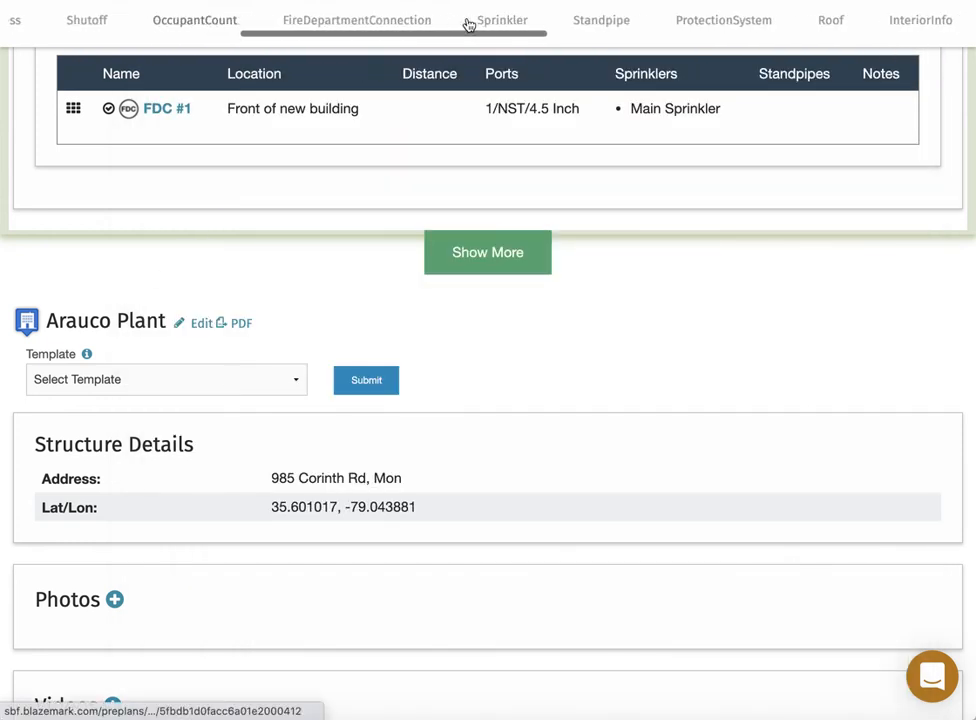
{"action": "scroll", "coordinate": [468, 22], "scroll_direction": "right", "scroll_amount": 10}
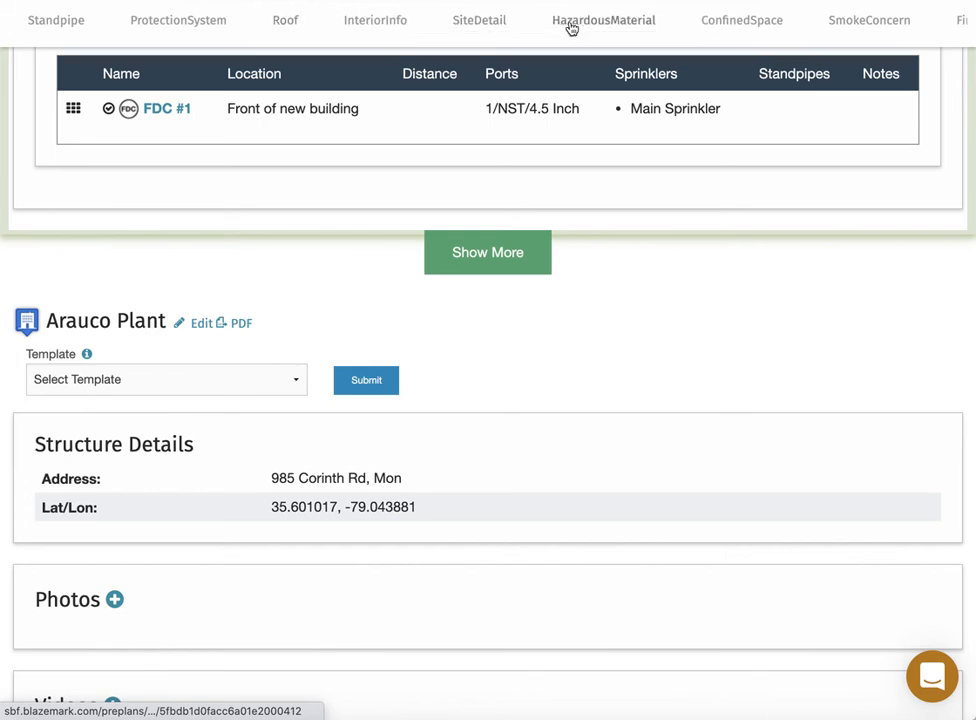
{"action": "left_click", "coordinate": [571, 28]}
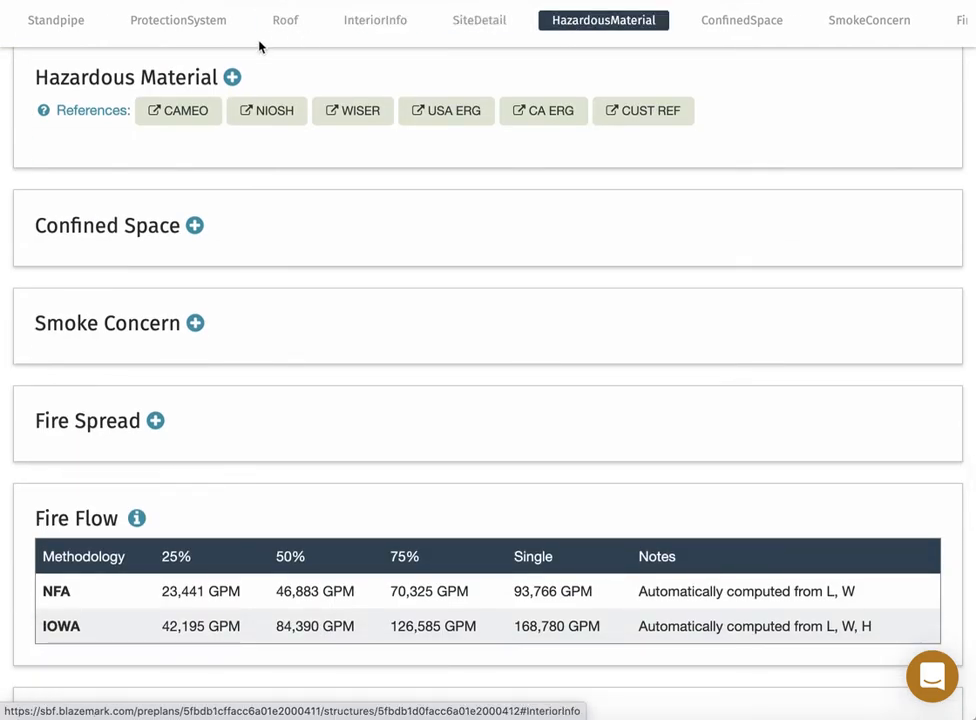
Start a new hazardous material entry of type Potassium Hydroxide 45%.
{"action": "left_click", "coordinate": [233, 77]}
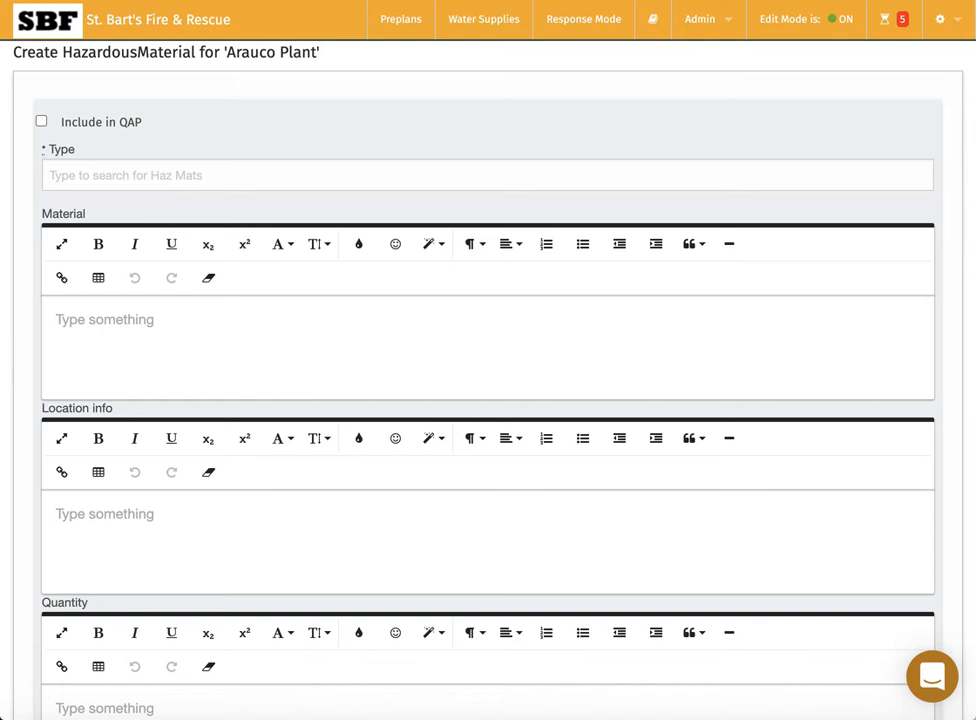
{"action": "left_click", "coordinate": [186, 175]}
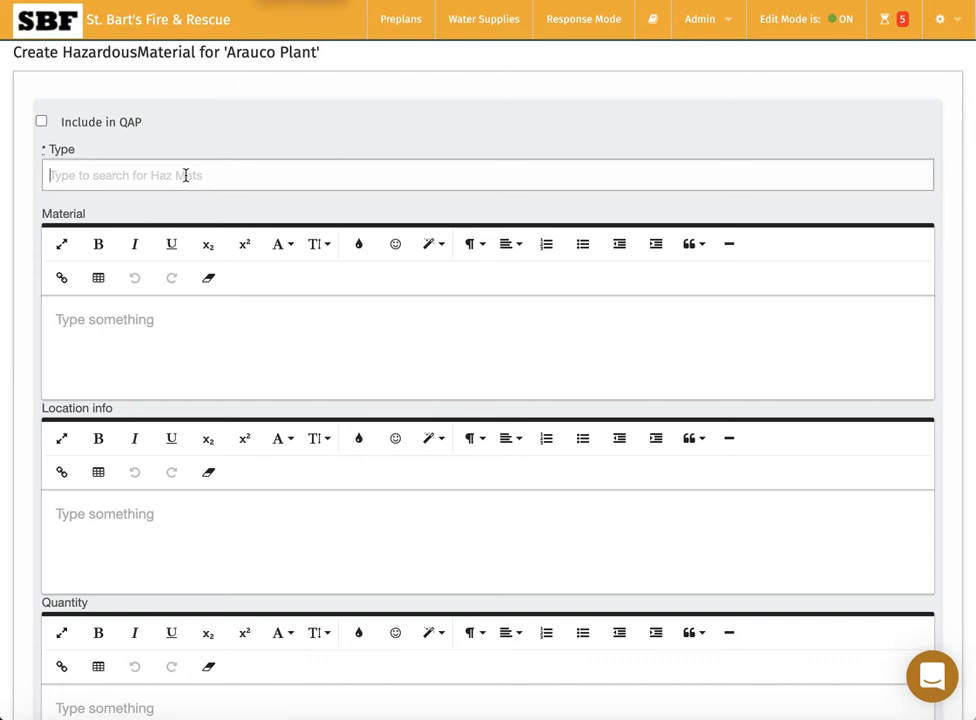
{"action": "type", "text": "potass"}
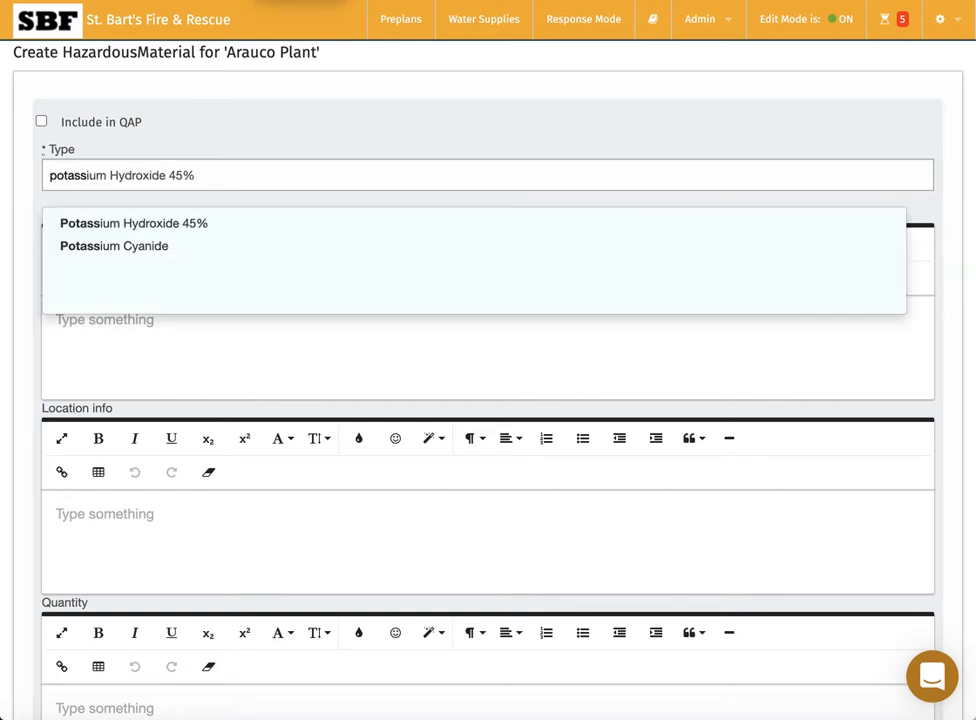
{"action": "left_click", "coordinate": [126, 225]}
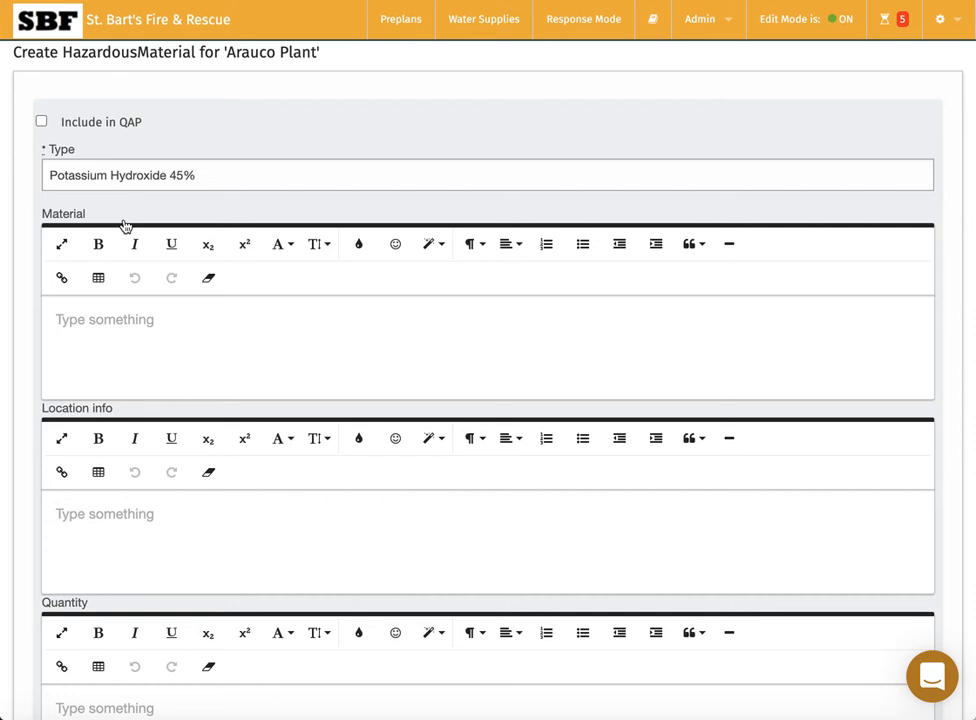
Write 'Map on 829' and 'DO NOT SPRAY WITH WATER' as the first Material notes lines.
{"action": "left_click", "coordinate": [115, 334]}
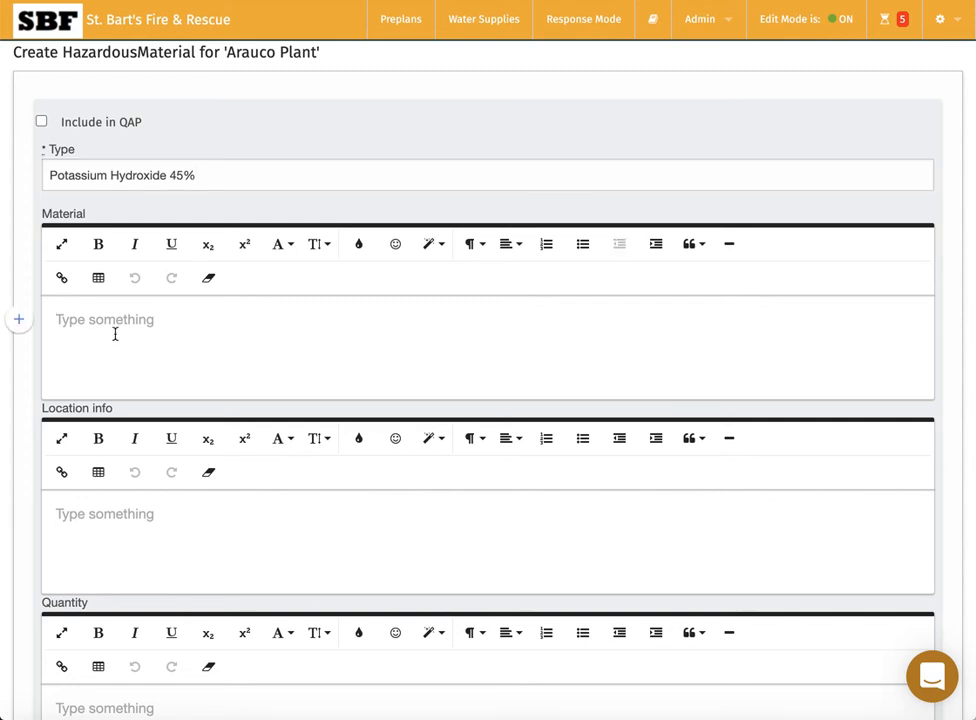
{"action": "type", "text": "Map"}
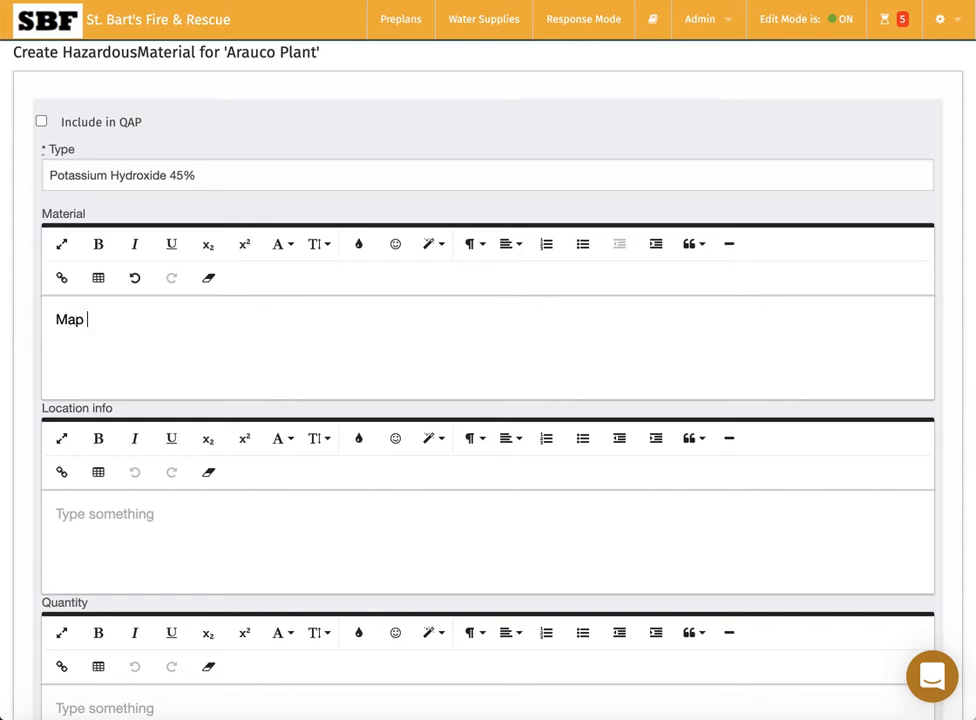
{"action": "type", "text": " on 829"}
{"action": "key", "text": "Return"}
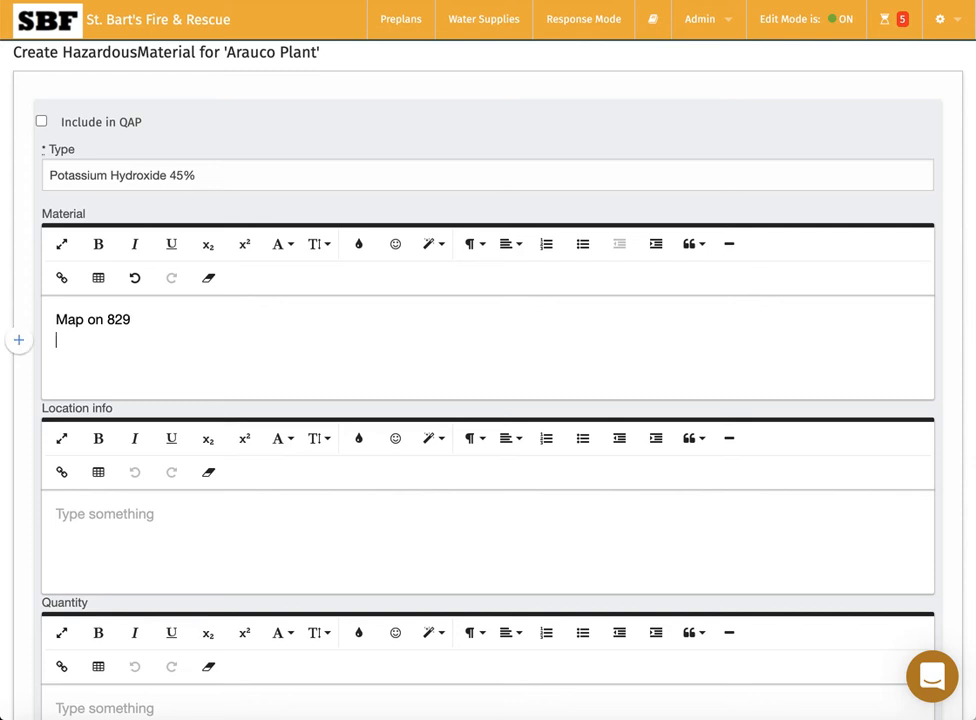
{"action": "type", "text": "DO NOT SPRAY WITH"}
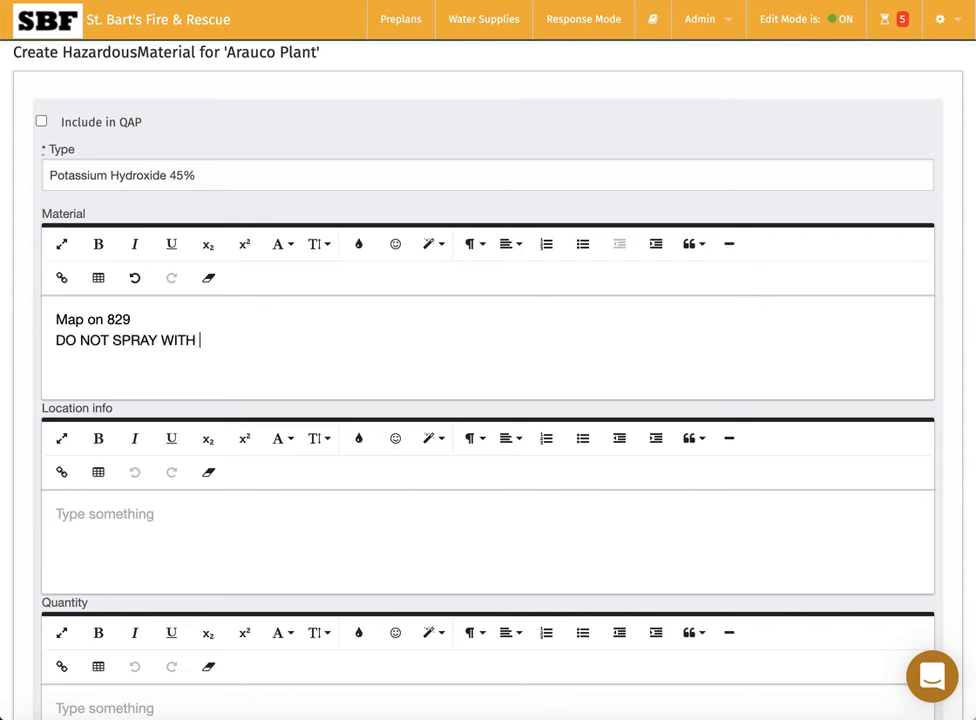
{"action": "type", "text": " WATER"}
{"action": "key", "text": "Return"}
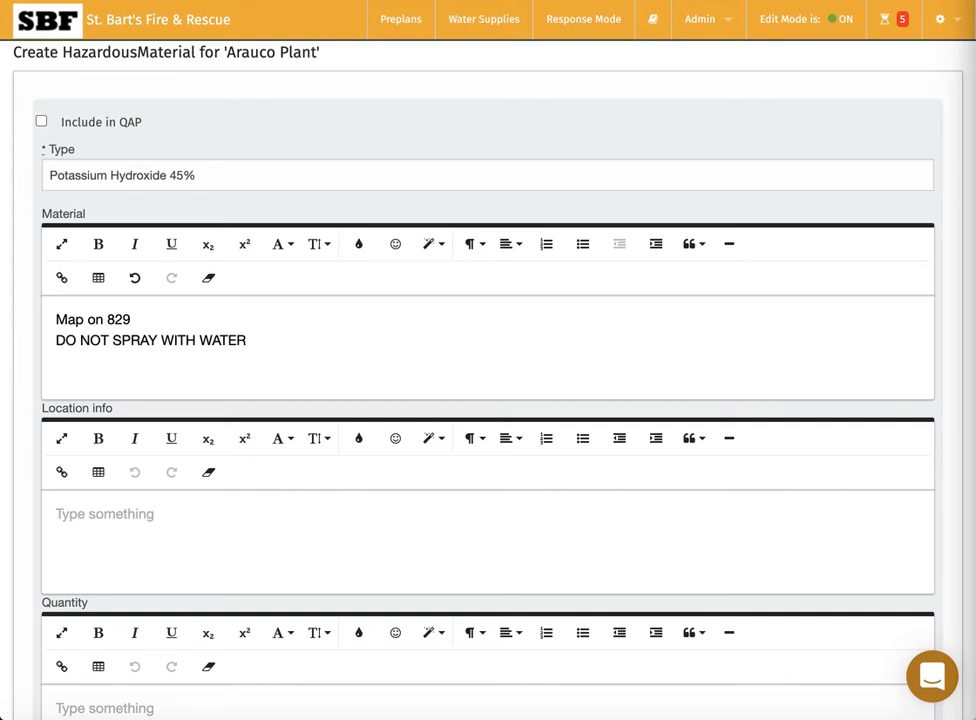
Add a bulleted list to the notes: Hydrogen Peroxide, Potassium Hydroxide, Nitric Acid.
{"action": "left_click", "coordinate": [584, 248]}
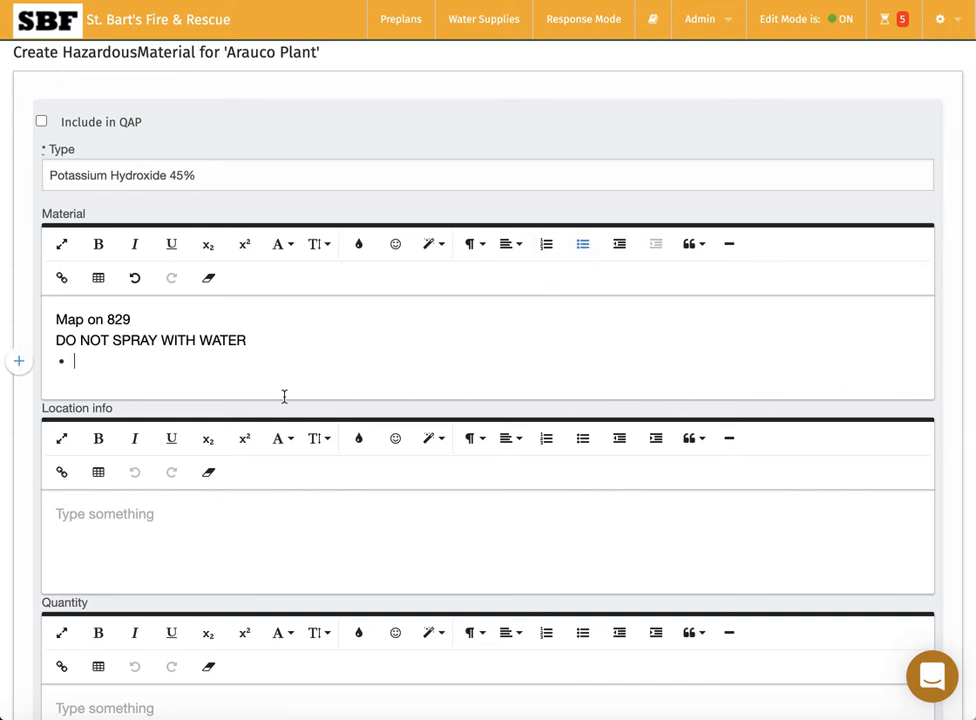
{"action": "type", "text": "Hydro"}
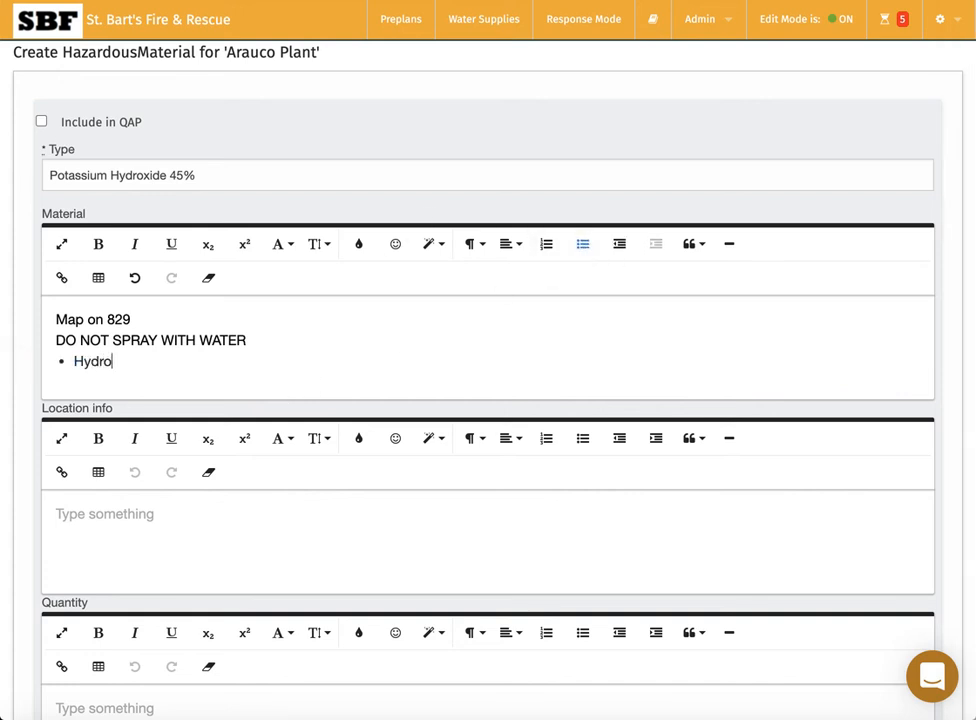
{"action": "type", "text": "gen Peroc"}
{"action": "type", "text": "ide"}
{"action": "key", "text": "Return"}
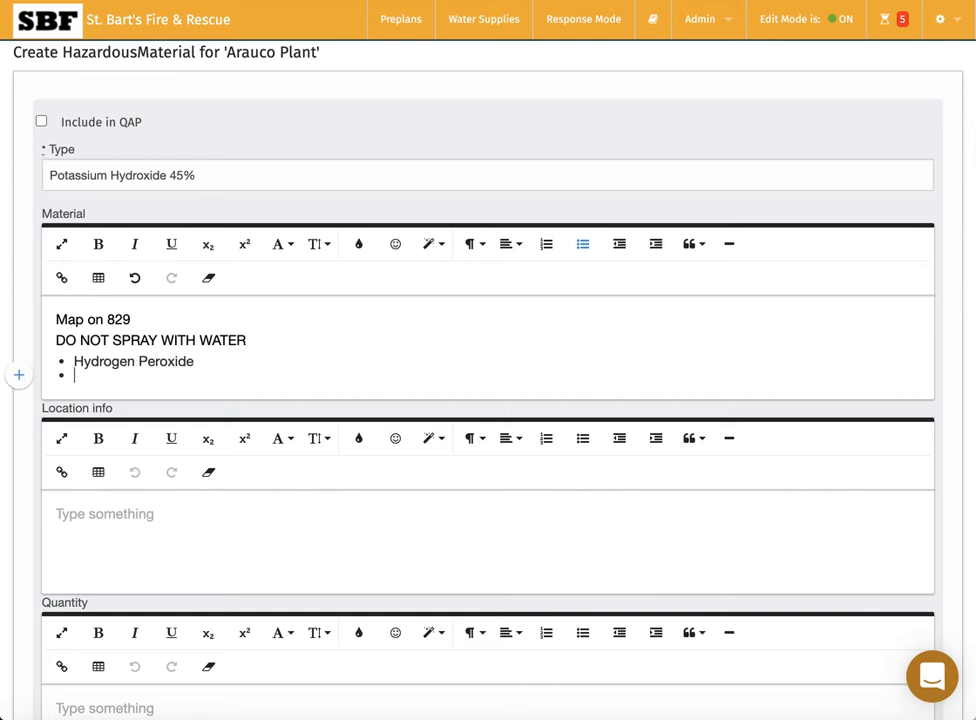
{"action": "type", "text": "Potassium"}
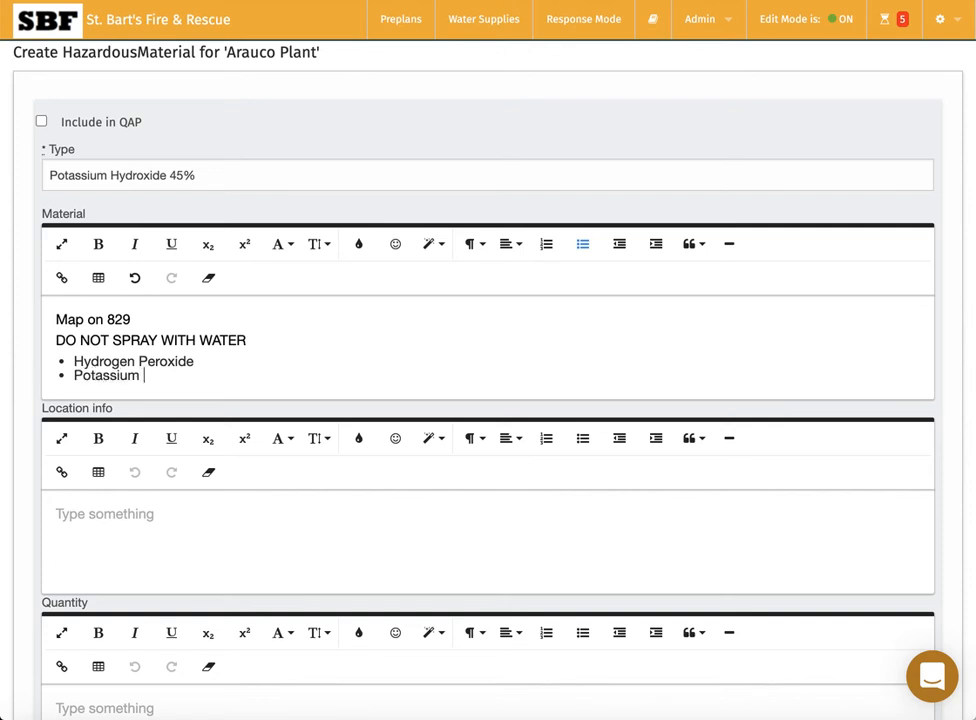
{"action": "type", "text": " Hydroxide"}
{"action": "key", "text": "Return"}
{"action": "type", "text": "N"}
{"action": "type", "text": "ric "}
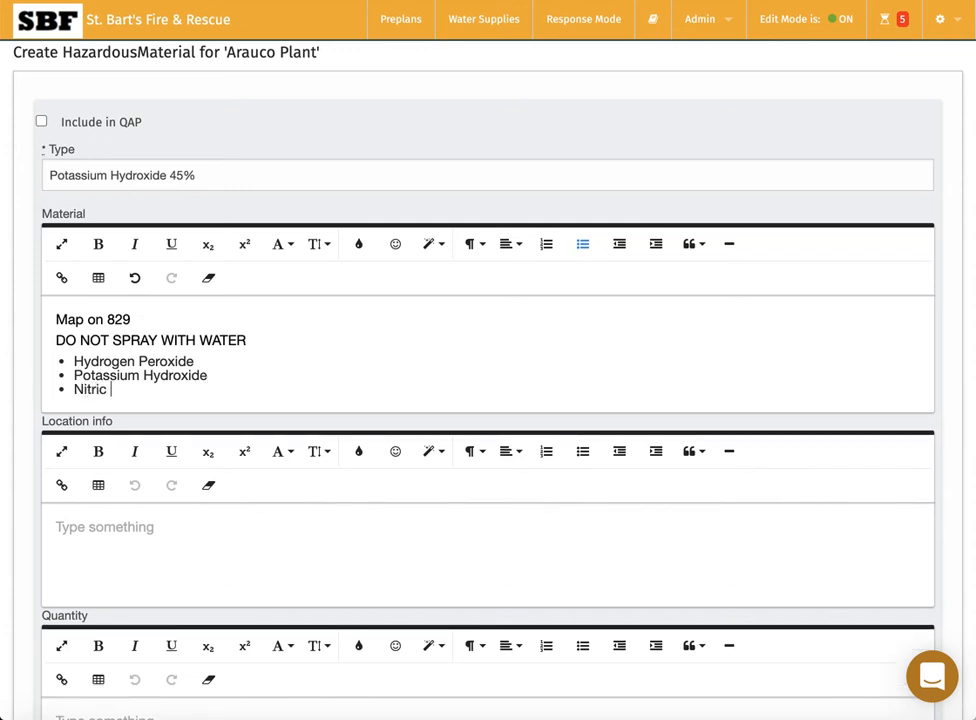
{"action": "type", "text": "Acid"}
Format the DO NOT SPRAY WITH WATER notes line as bold red text.
{"action": "left_click", "coordinate": [247, 339]}
{"action": "triple_click", "coordinate": [247, 339]}
{"action": "left_click", "coordinate": [102, 246]}
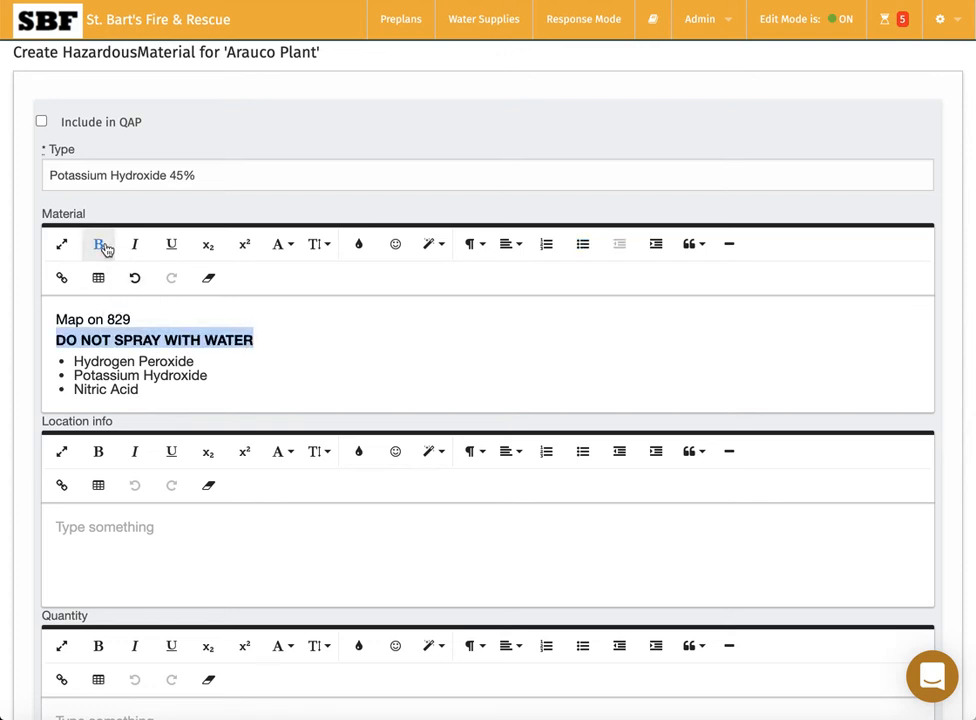
{"action": "left_click", "coordinate": [361, 250]}
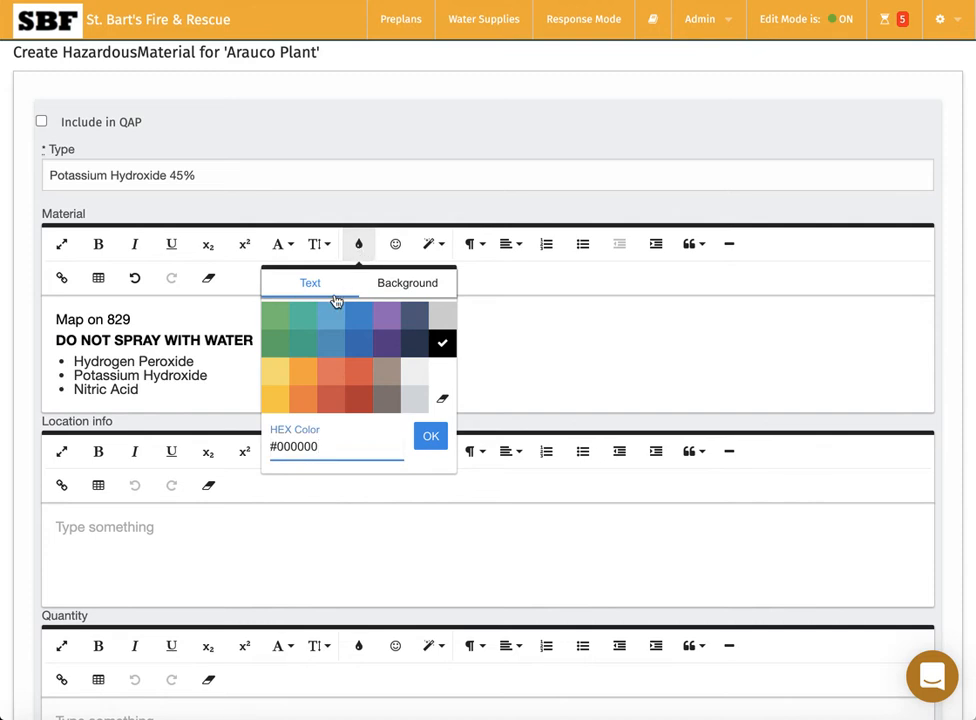
{"action": "left_click", "coordinate": [356, 375]}
{"action": "left_click", "coordinate": [304, 375]}
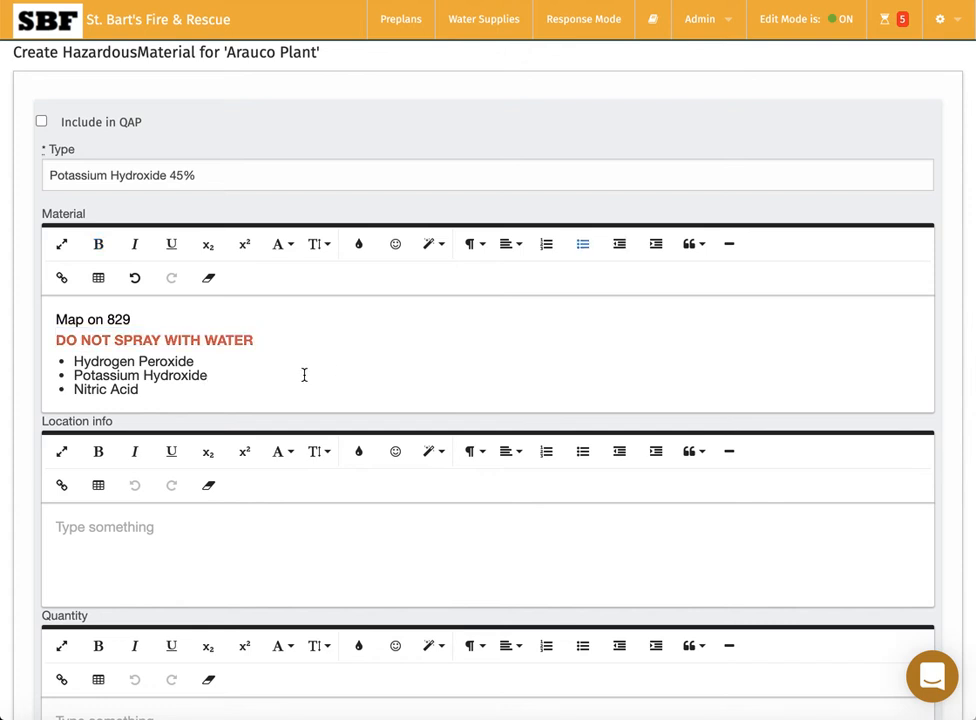
{"action": "left_click", "coordinate": [239, 547]}
{"action": "key", "text": "super+Tab"}
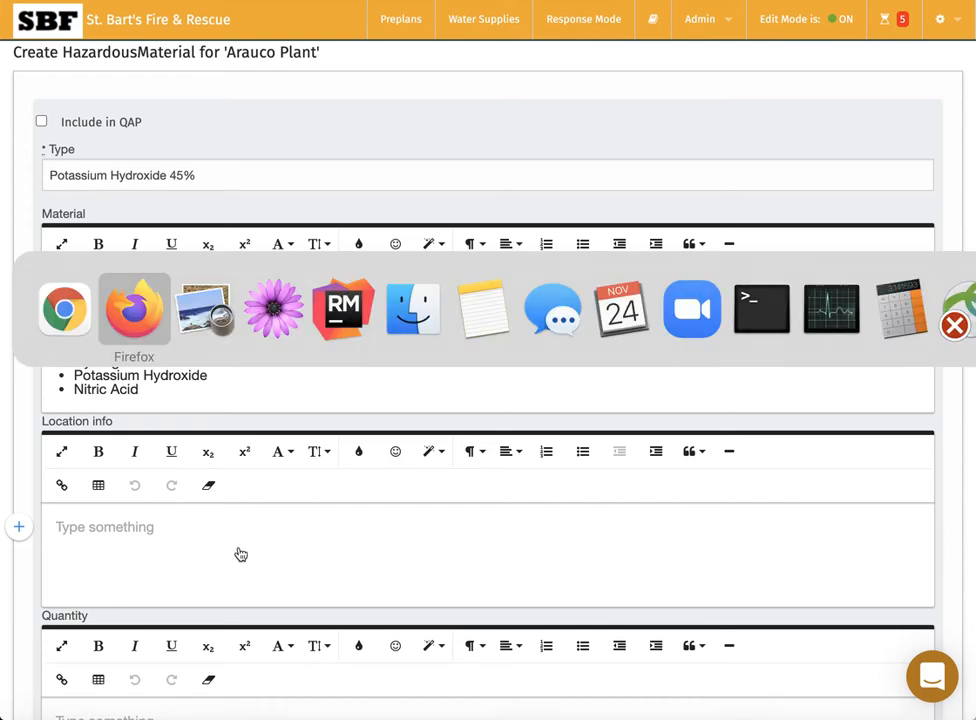
After checking the preplan document, enter 'Capacitor above electrical room' as the Location info.
{"action": "key", "text": "super+Tab"}
{"action": "key", "text": "super+Tab"}
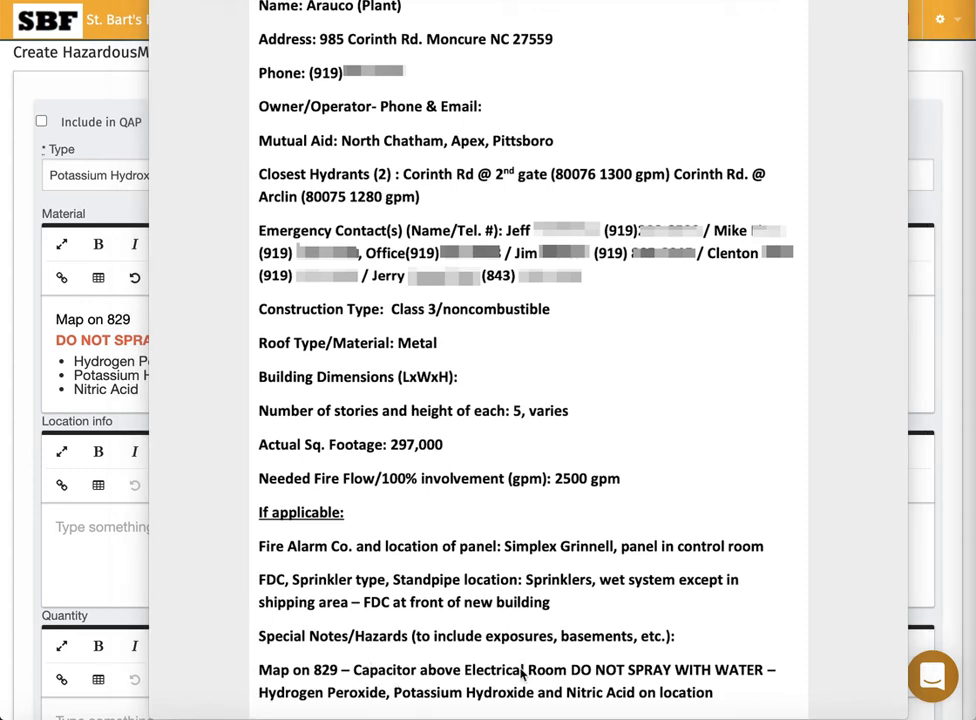
{"action": "left_click", "coordinate": [117, 566]}
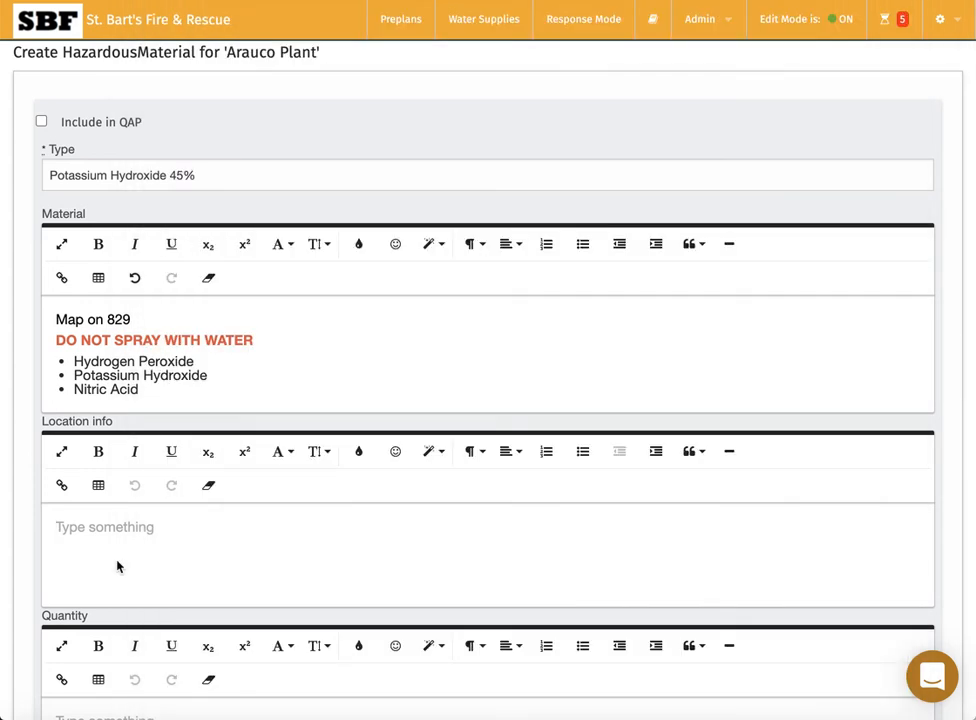
{"action": "type", "text": "Capacitor a"}
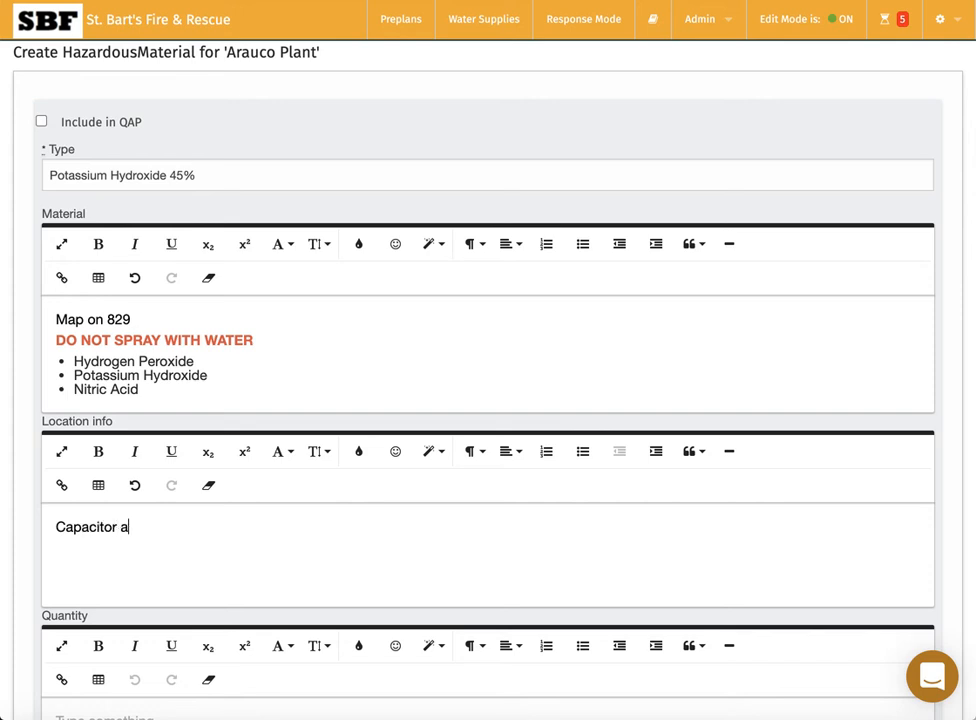
{"action": "type", "text": "bove electrical room"}
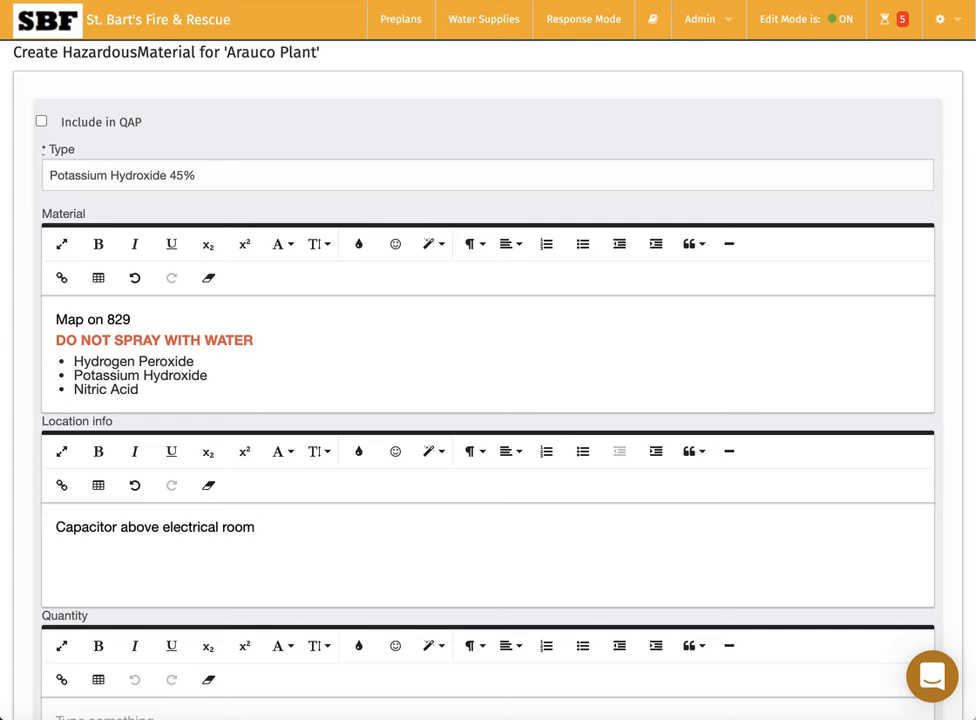
Expand Show Element on Map and tick Show on map for the hazardous material.
{"action": "scroll", "coordinate": [236, 500], "scroll_direction": "down", "scroll_amount": 5}
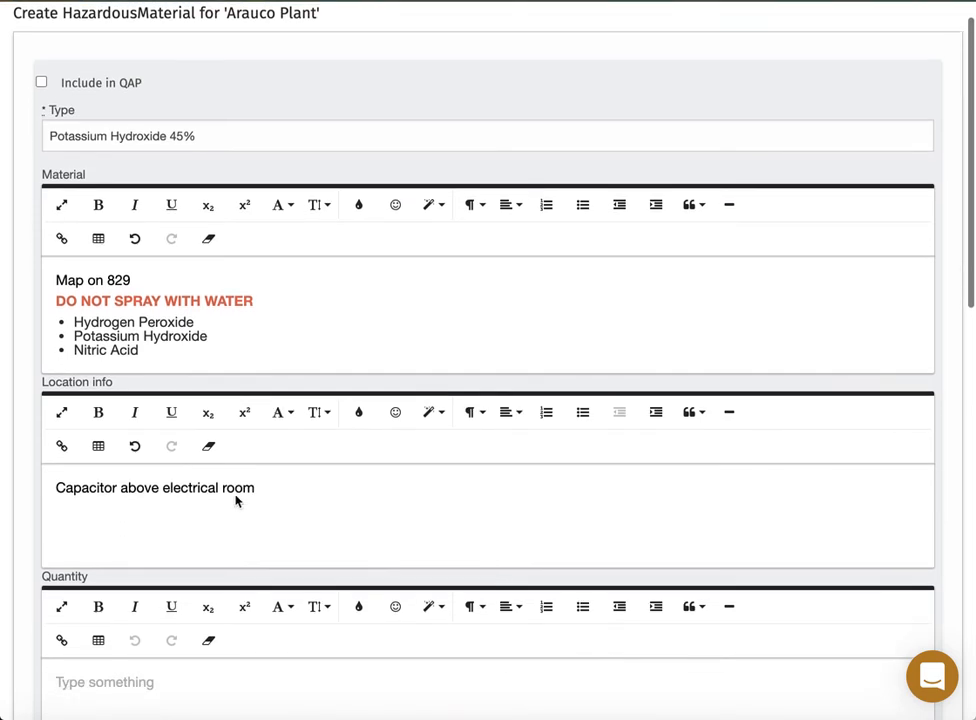
{"action": "scroll", "coordinate": [235, 495], "scroll_direction": "down", "scroll_amount": 6}
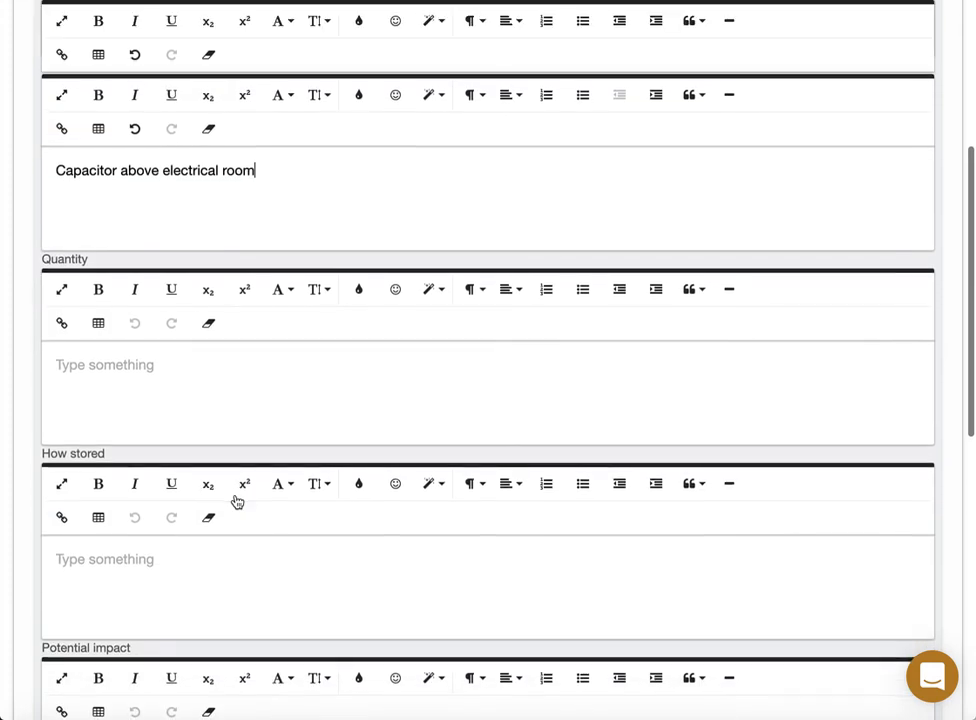
{"action": "scroll", "coordinate": [174, 442], "scroll_direction": "down", "scroll_amount": 8}
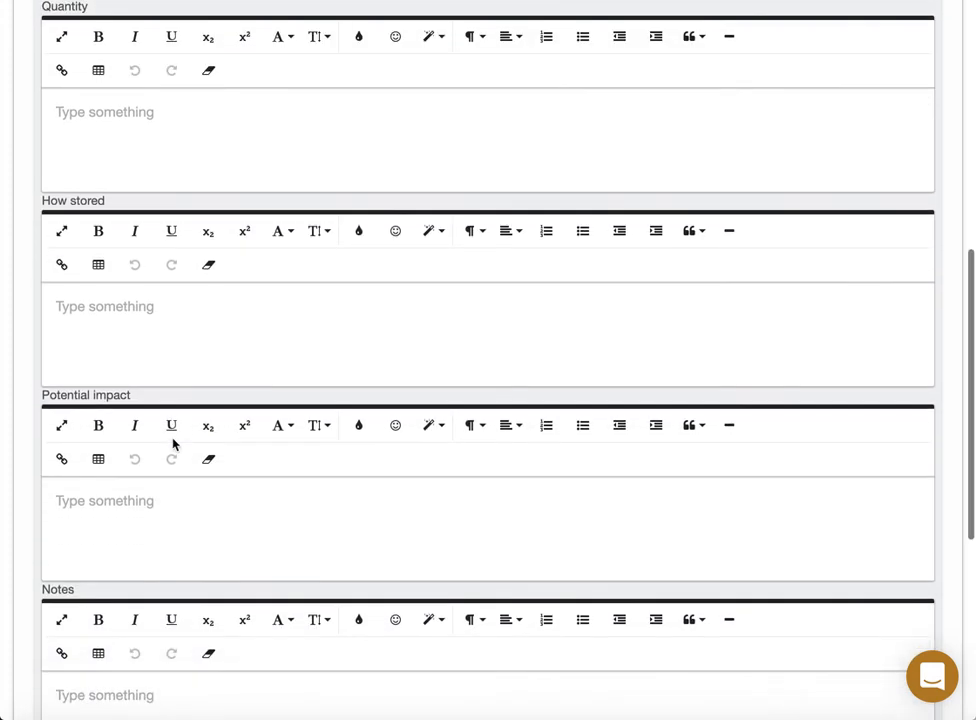
{"action": "scroll", "coordinate": [173, 444], "scroll_direction": "down", "scroll_amount": 1}
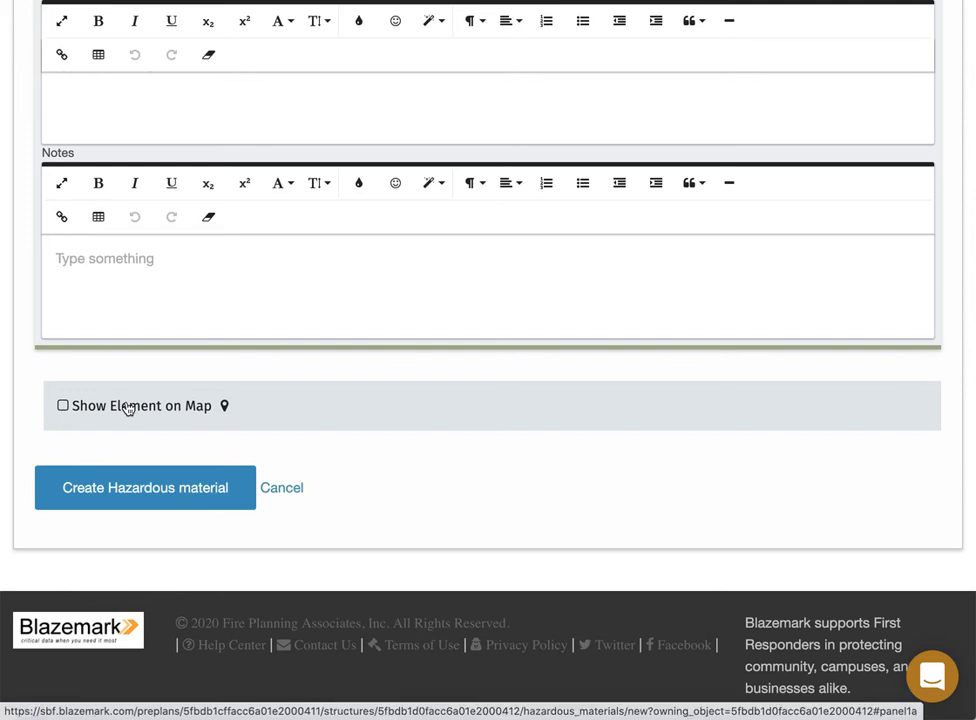
{"action": "left_click", "coordinate": [128, 408]}
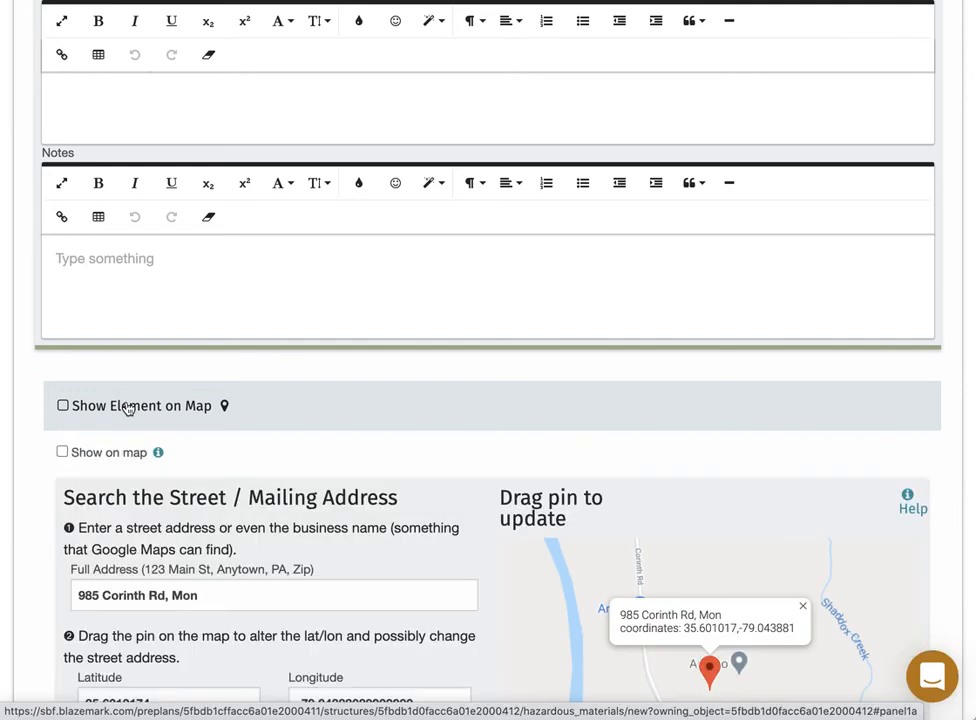
{"action": "left_click", "coordinate": [63, 453]}
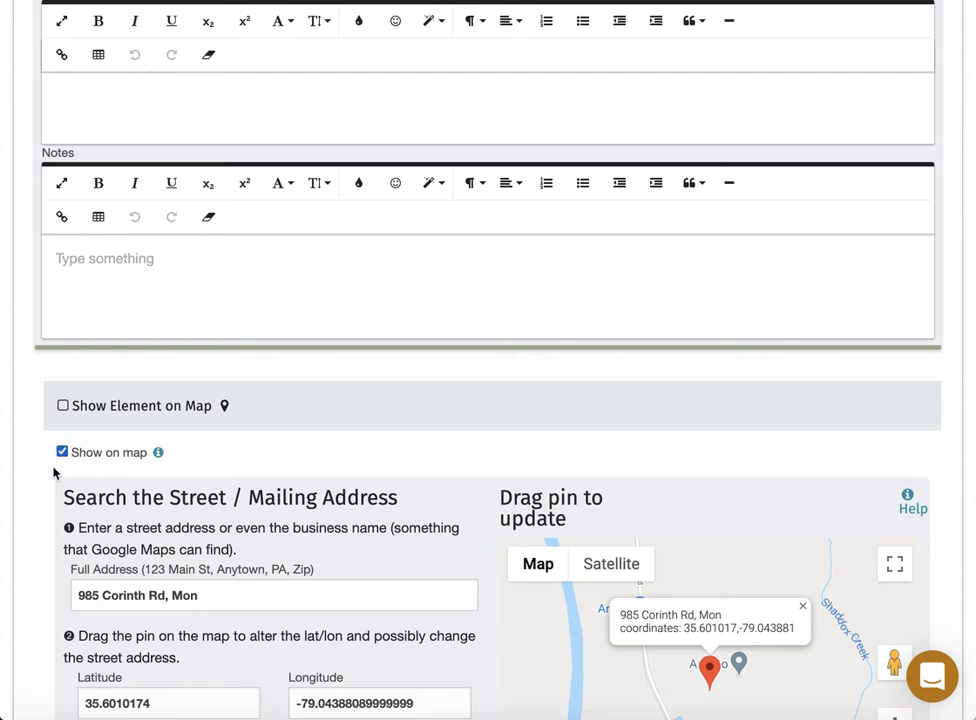
On satellite view with continuous geocoding disabled, place the pin on the plant building at 35.601602, -79.043956.
{"action": "scroll", "coordinate": [48, 503], "scroll_direction": "down", "scroll_amount": 3}
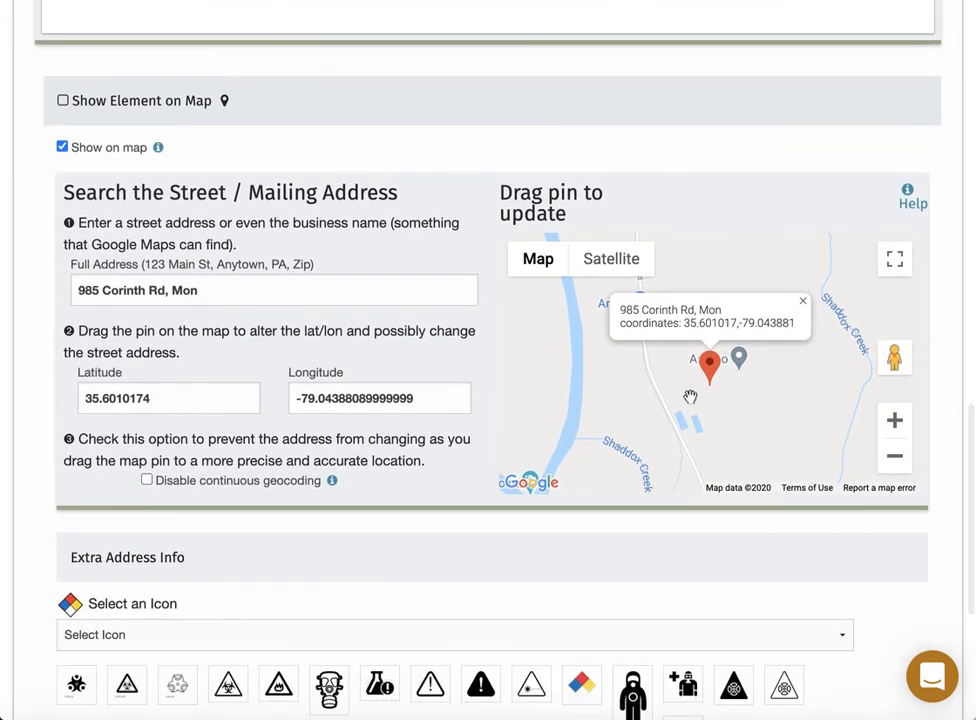
{"action": "scroll", "coordinate": [701, 405], "scroll_direction": "up", "scroll_amount": 3}
{"action": "scroll", "coordinate": [701, 405], "scroll_direction": "up", "scroll_amount": 1}
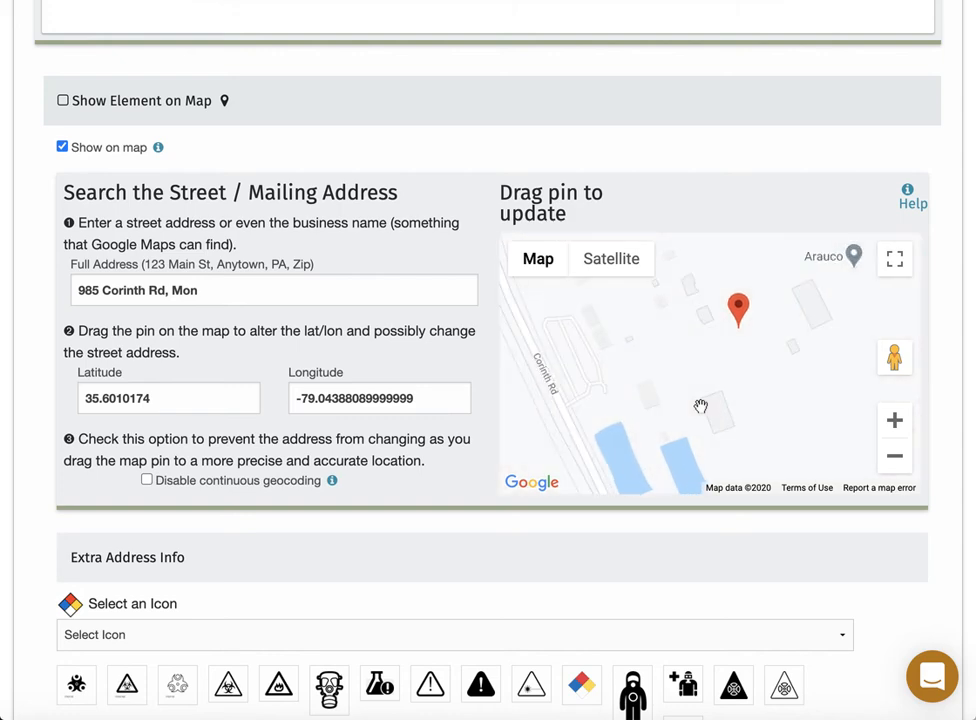
{"action": "left_click", "coordinate": [612, 268]}
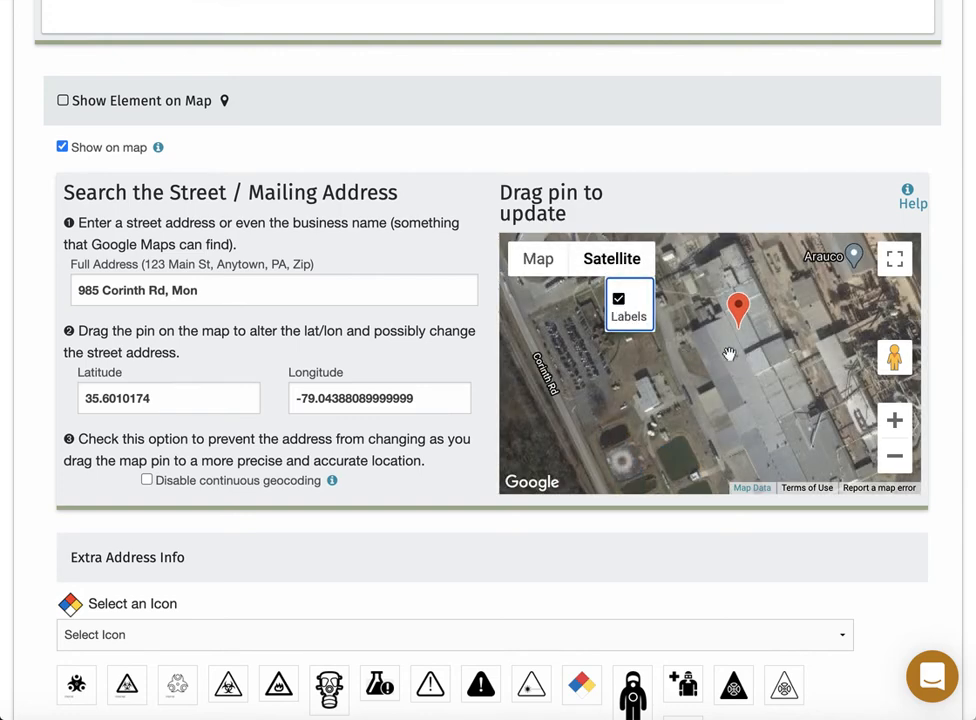
{"action": "left_click_drag", "start_coordinate": [736, 358], "coordinate": [704, 405]}
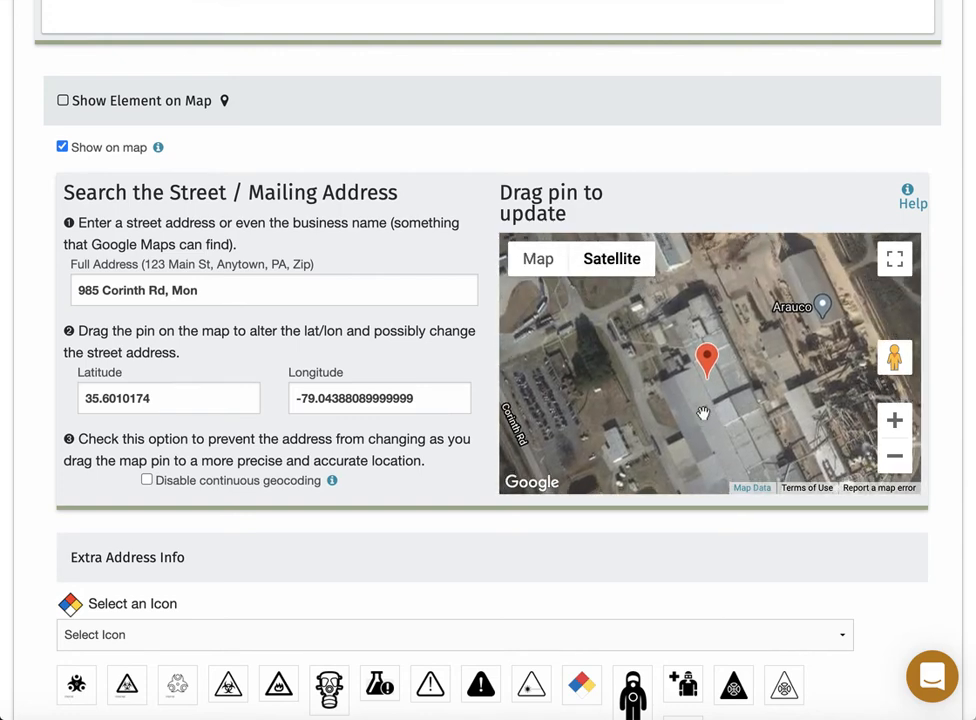
{"action": "left_click", "coordinate": [147, 480]}
{"action": "left_click_drag", "start_coordinate": [697, 360], "coordinate": [702, 302]}
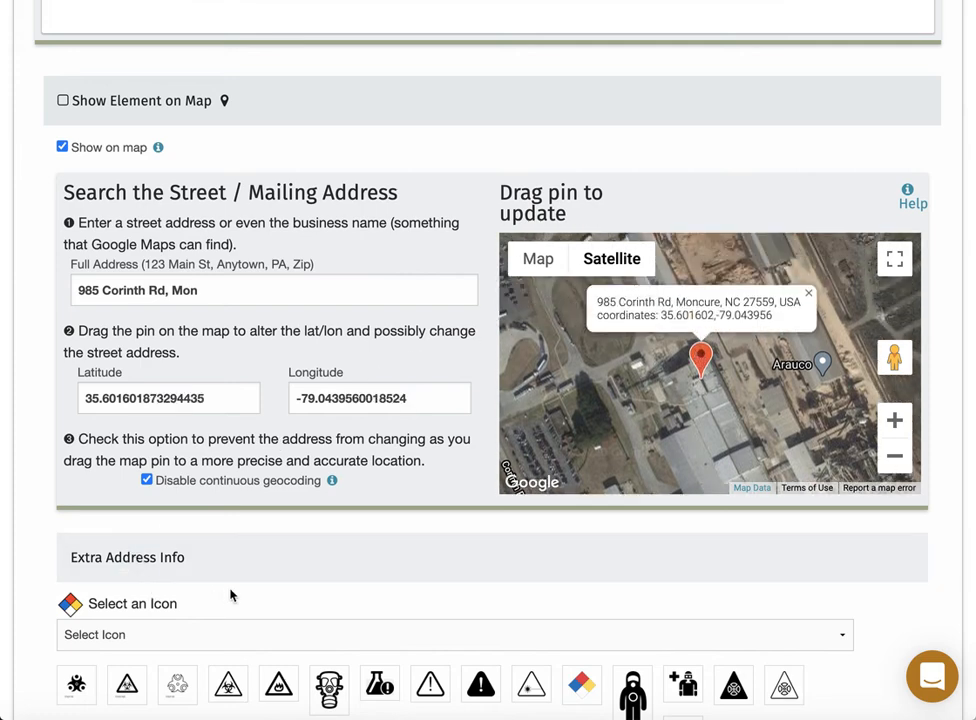
{"action": "scroll", "coordinate": [232, 614], "scroll_direction": "down", "scroll_amount": 3}
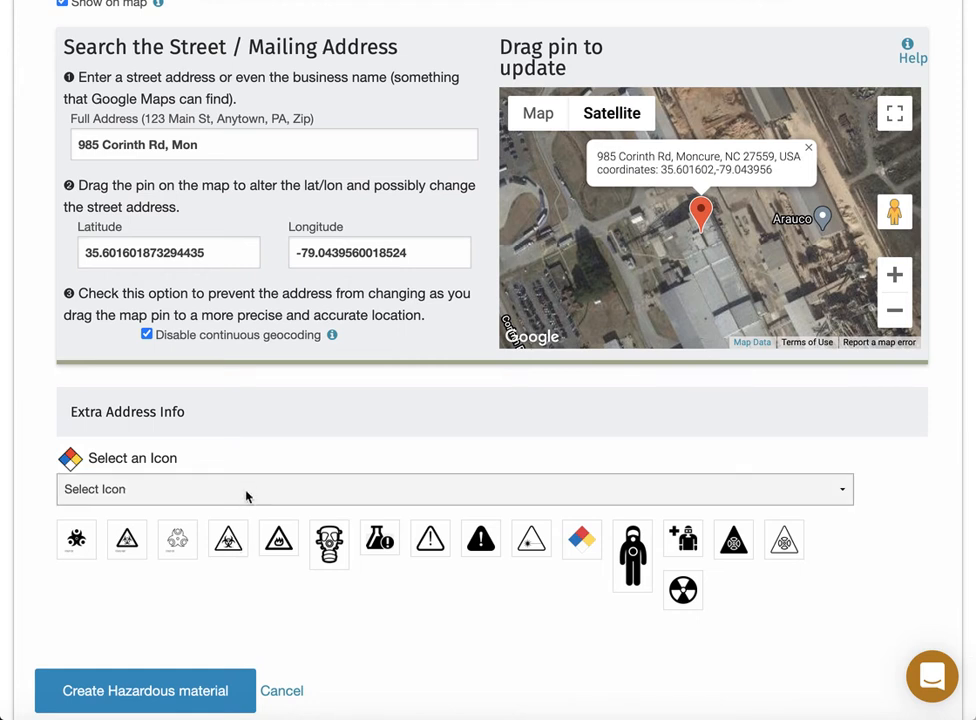
Give the entry the Harmful Chemical icon and create the Potassium Hydroxide 45% hazardous material.
{"action": "left_click", "coordinate": [247, 496]}
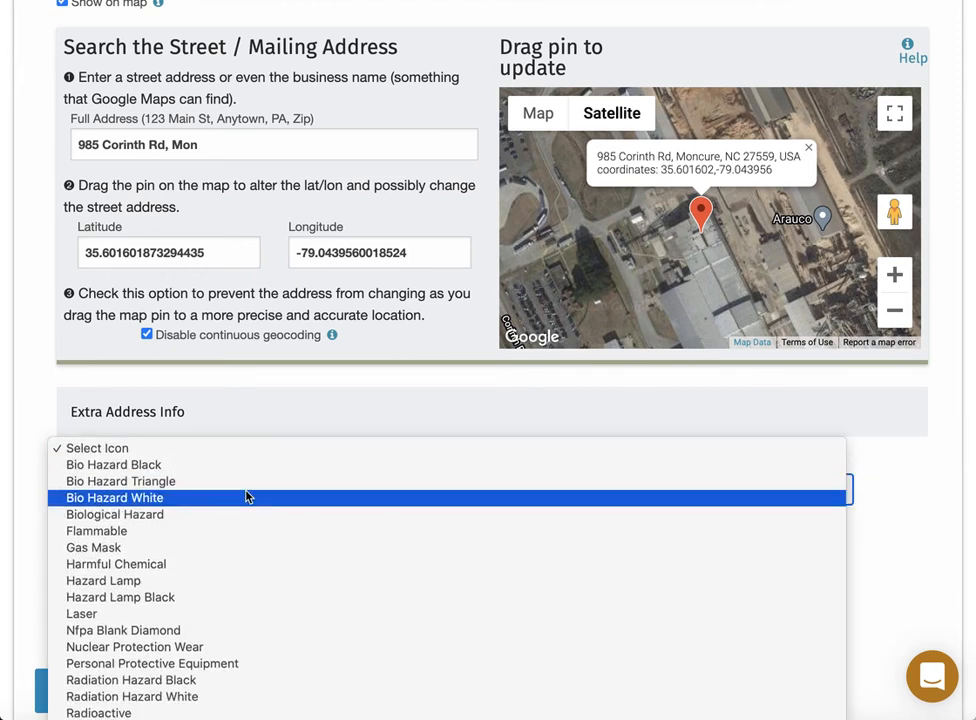
{"action": "left_click", "coordinate": [113, 565]}
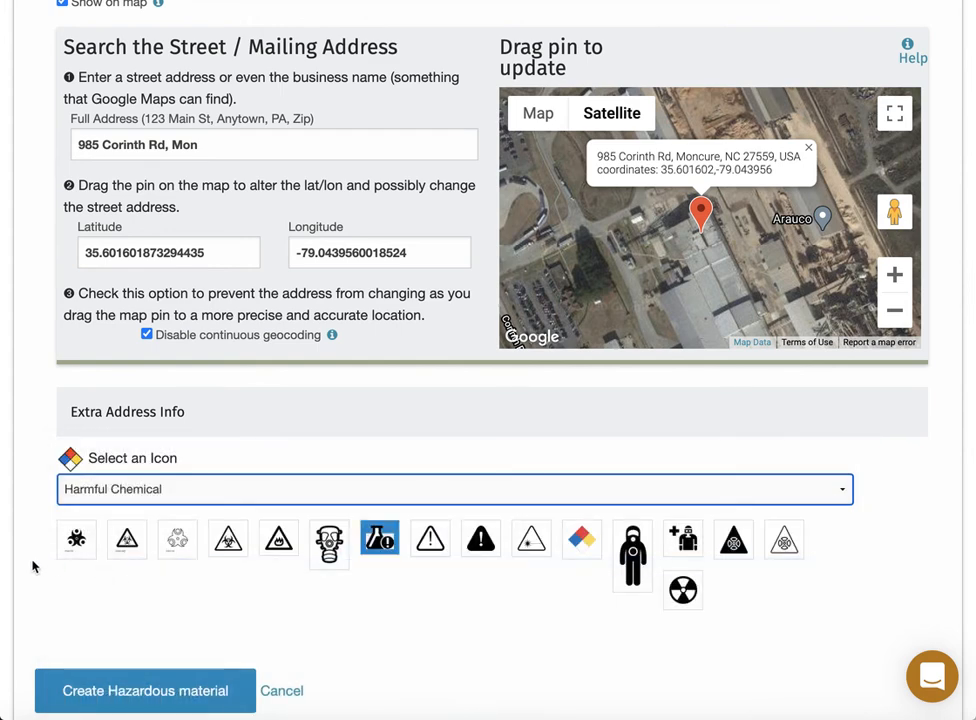
{"action": "scroll", "coordinate": [31, 565], "scroll_direction": "down", "scroll_amount": 1}
{"action": "scroll", "coordinate": [32, 567], "scroll_direction": "down", "scroll_amount": 2}
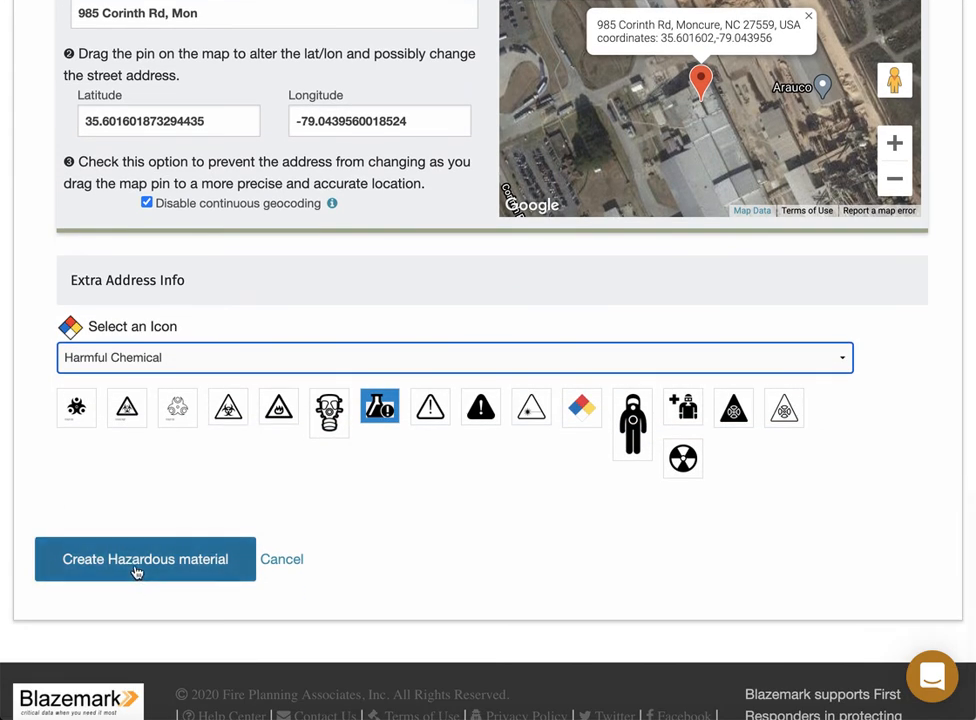
{"action": "left_click", "coordinate": [137, 571]}
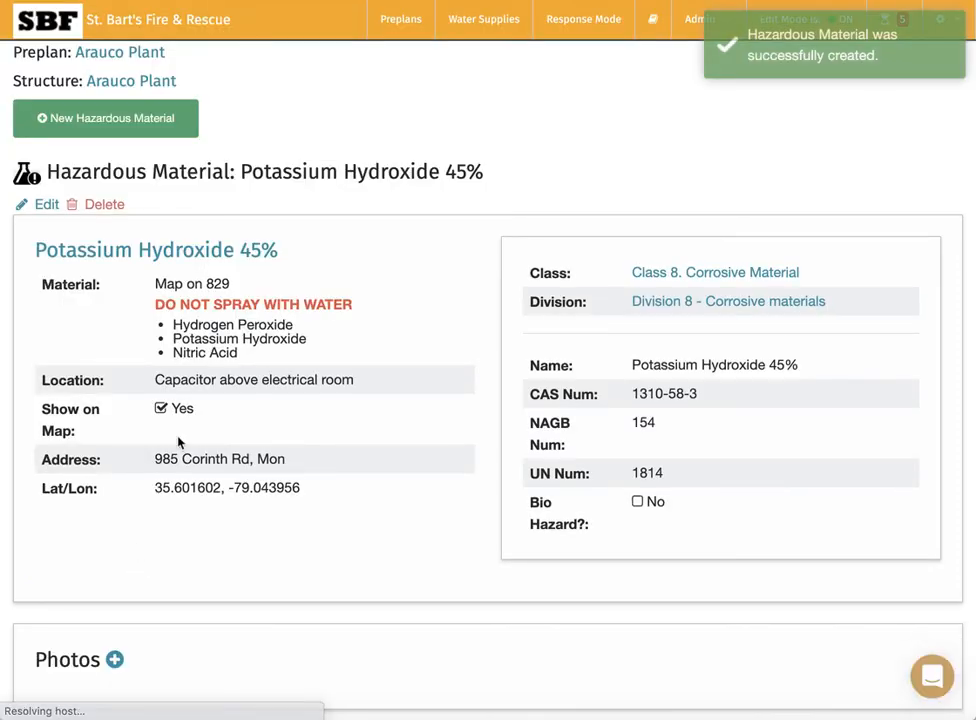
{"action": "scroll", "coordinate": [167, 541], "scroll_direction": "down", "scroll_amount": 5}
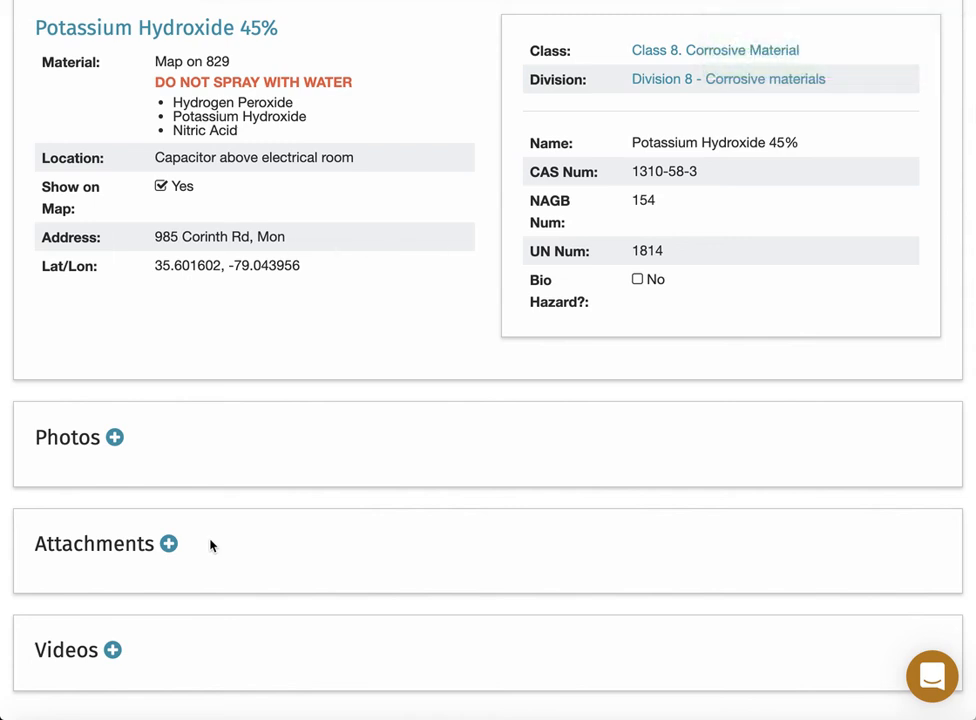
{"action": "scroll", "coordinate": [211, 545], "scroll_direction": "up", "scroll_amount": 1}
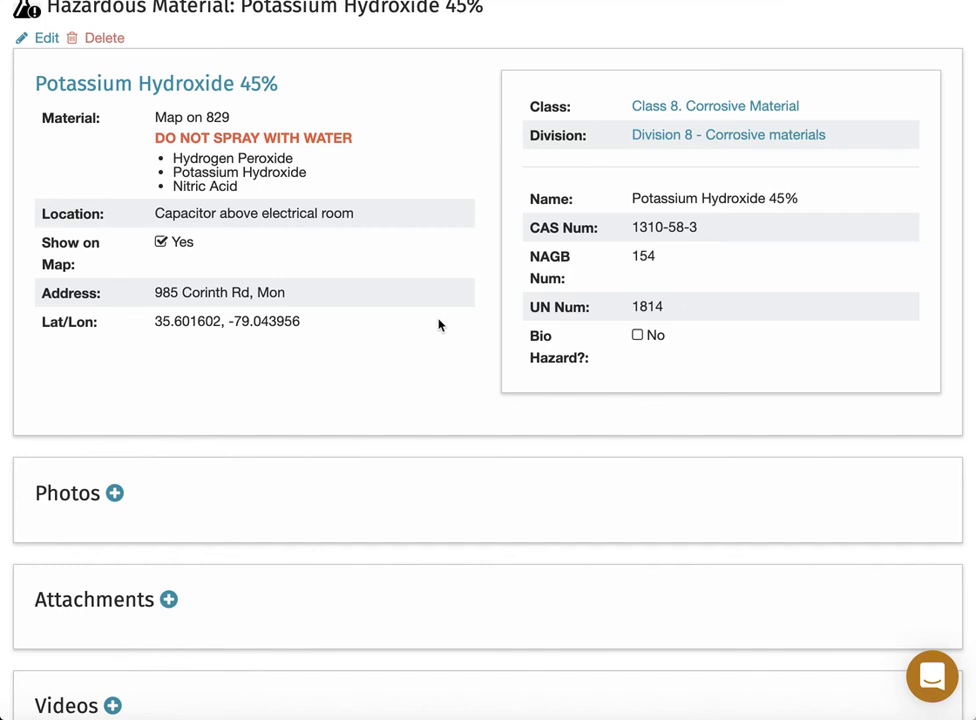
{"action": "scroll", "coordinate": [438, 324], "scroll_direction": "up", "scroll_amount": 3}
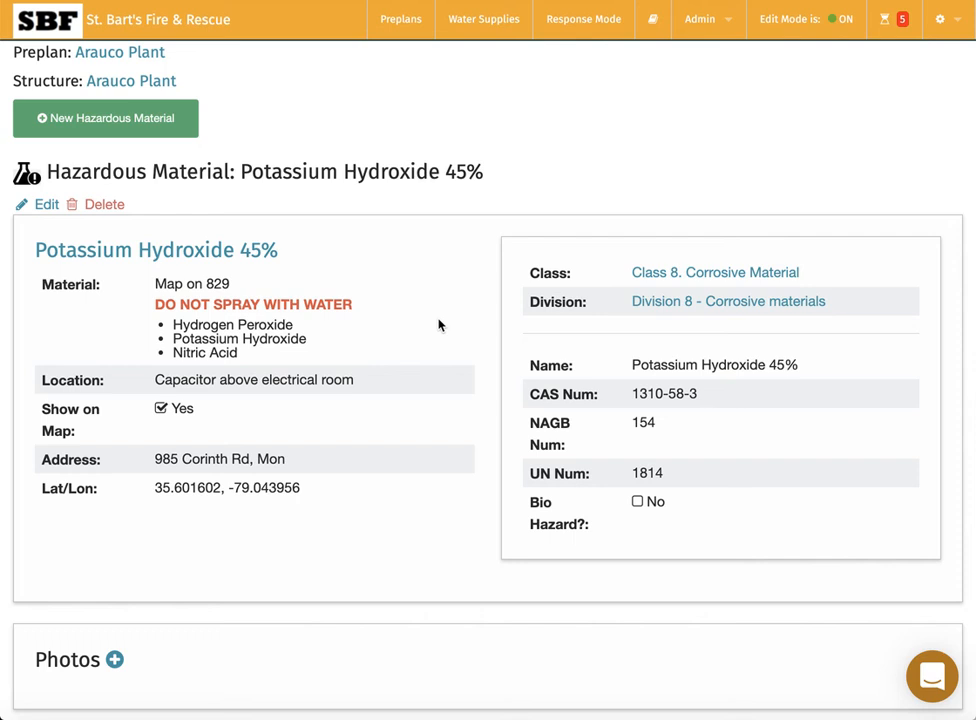
Go back to the Arauco Plant structure page, then switch to the preplan notes in Preview.
{"action": "left_click", "coordinate": [163, 85]}
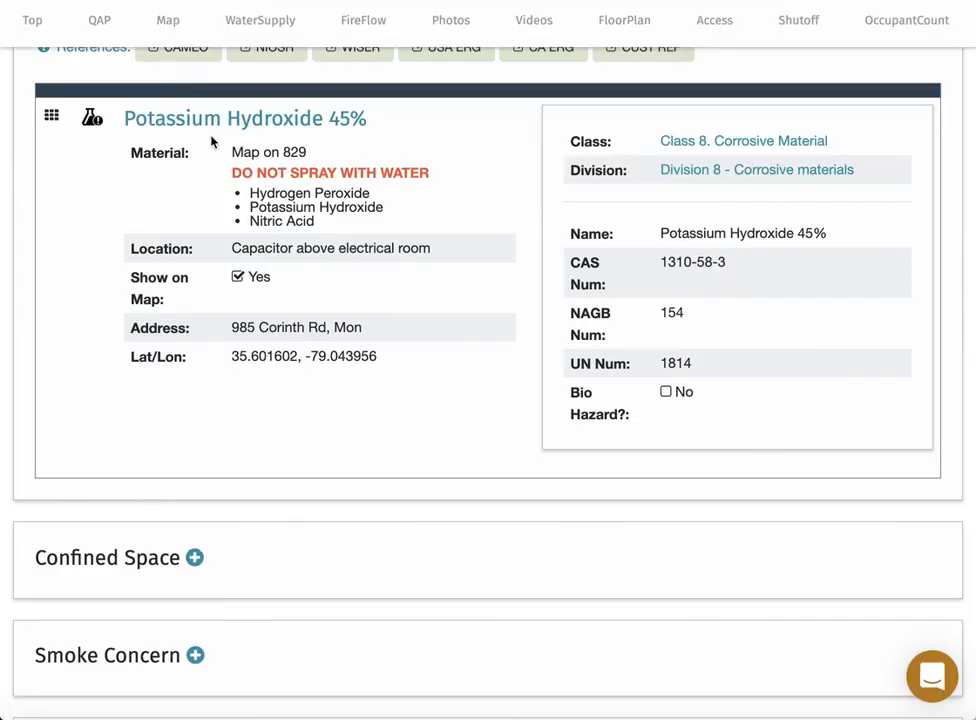
{"action": "key", "text": "super+Tab"}
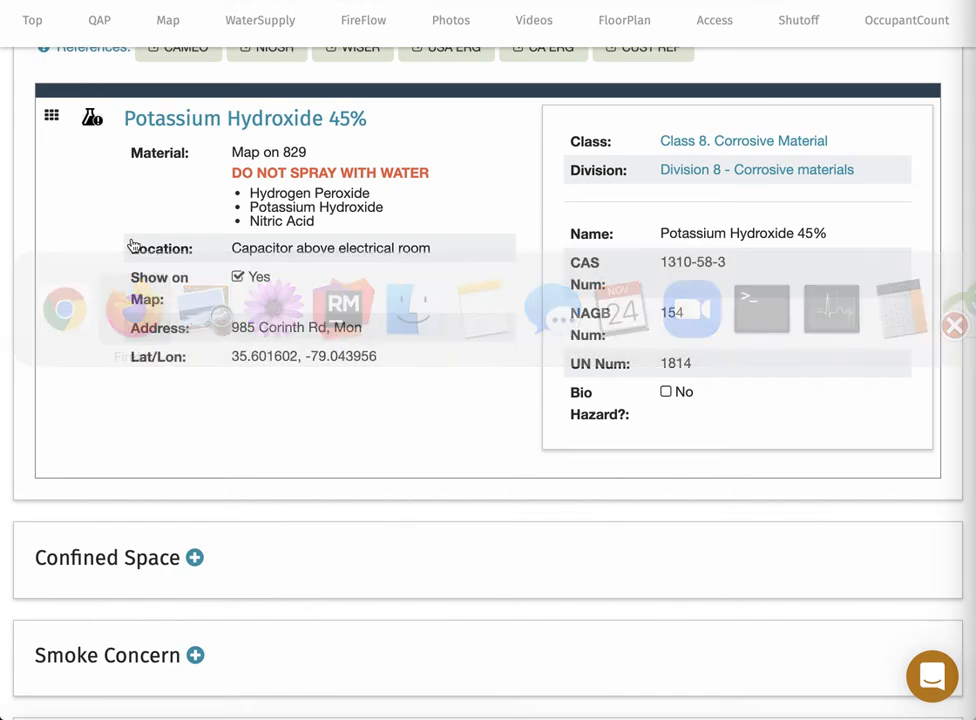
{"action": "key", "text": "super+Tab"}
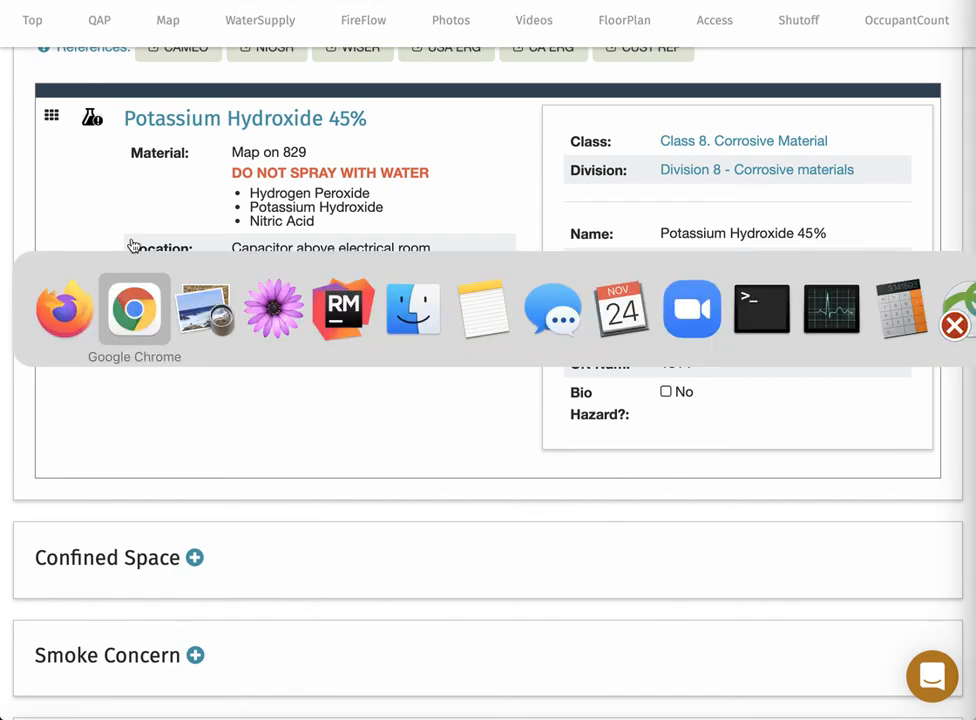
{"action": "key", "text": "super+Tab"}
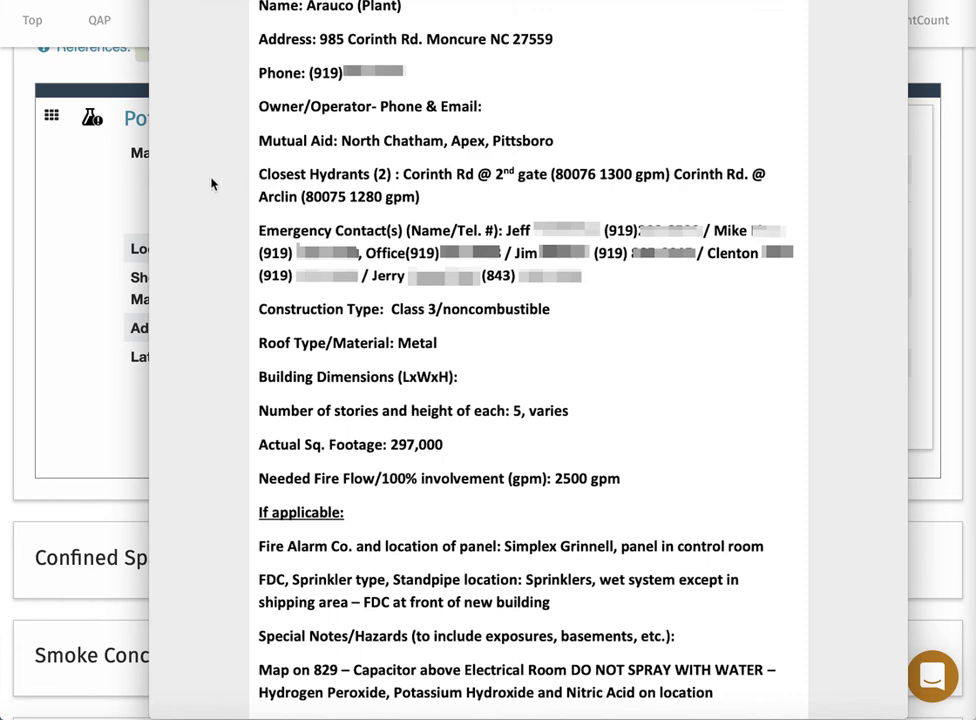
Close the preplan notes preview and scroll back up to the top of the Arauco Plant page.
{"action": "left_click", "coordinate": [57, 213]}
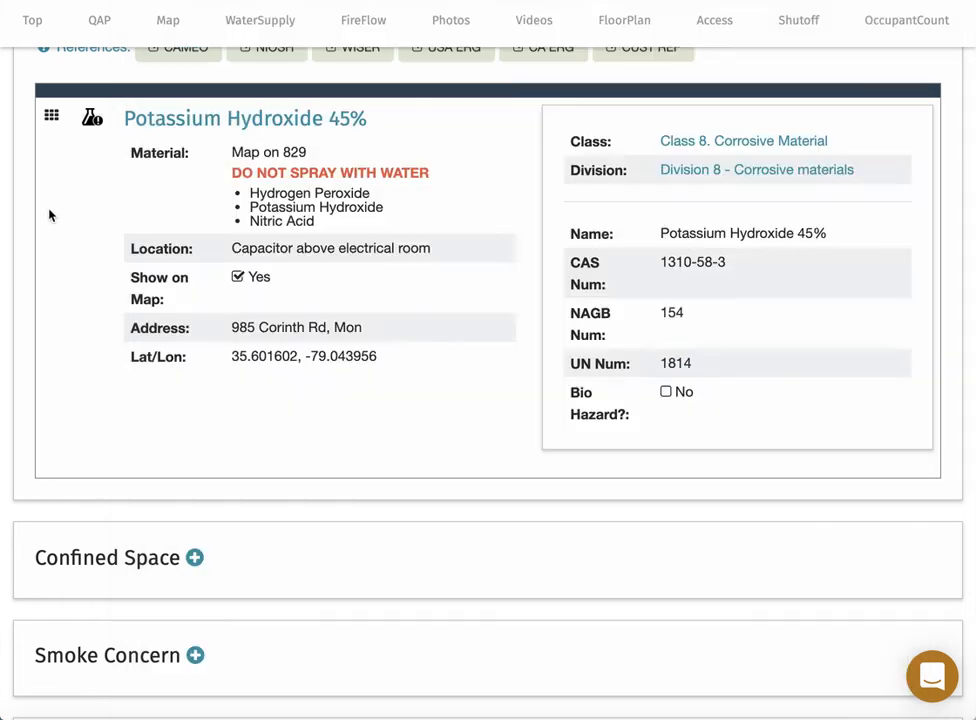
{"action": "scroll", "coordinate": [16, 226], "scroll_direction": "up", "scroll_amount": 4}
{"action": "scroll", "coordinate": [14, 229], "scroll_direction": "up", "scroll_amount": 20}
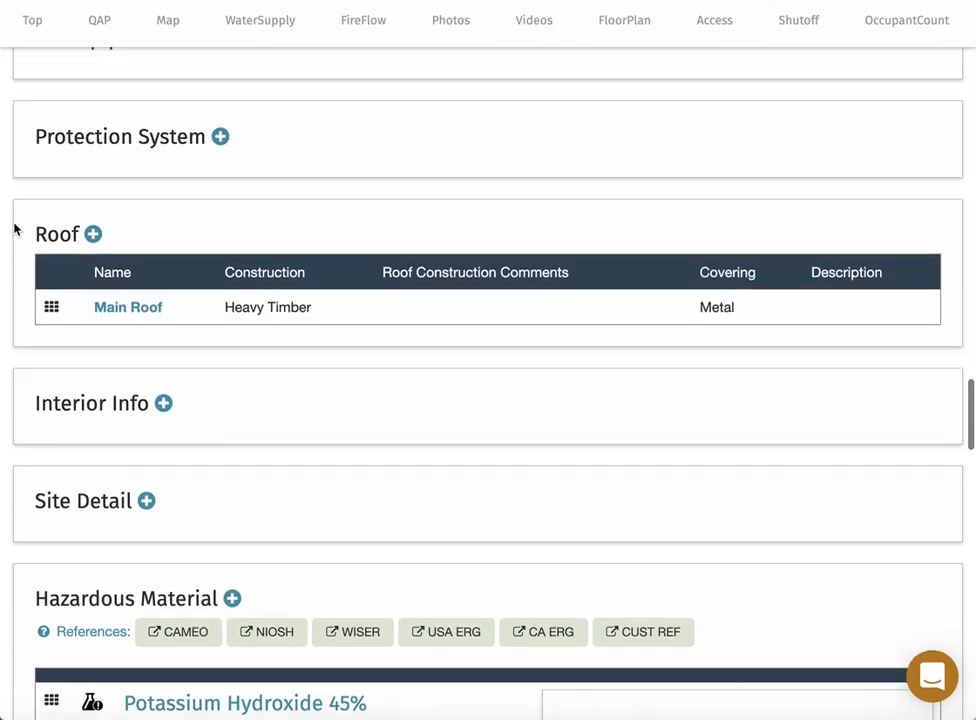
{"action": "scroll", "coordinate": [14, 229], "scroll_direction": "up", "scroll_amount": 10}
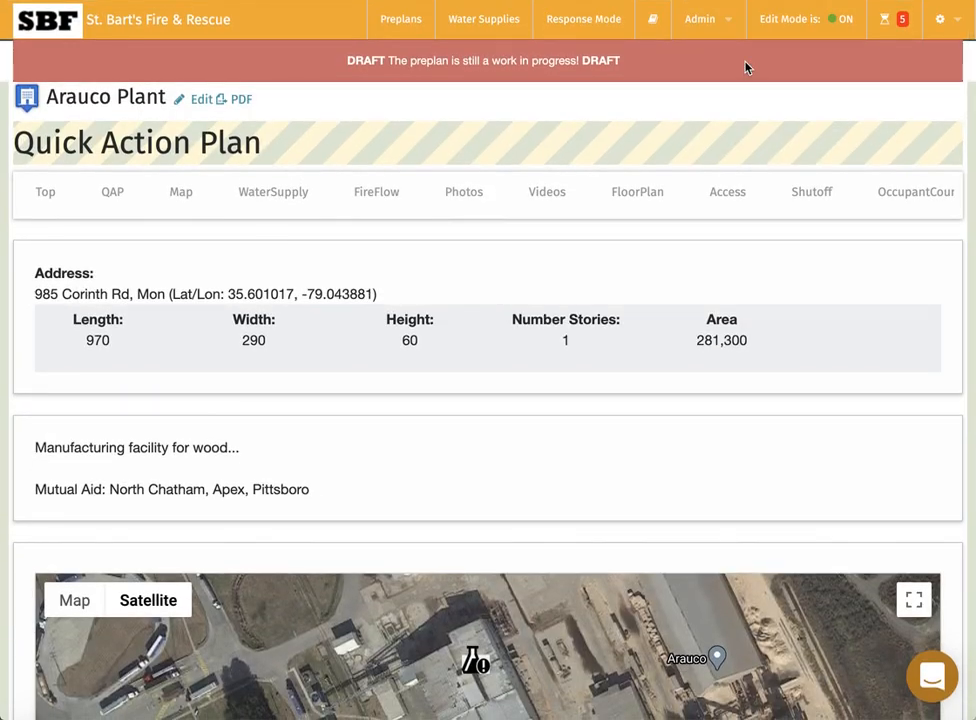
Turn Edit Mode off and scroll through the read-only Arauco Plant preplan.
{"action": "left_click", "coordinate": [806, 22]}
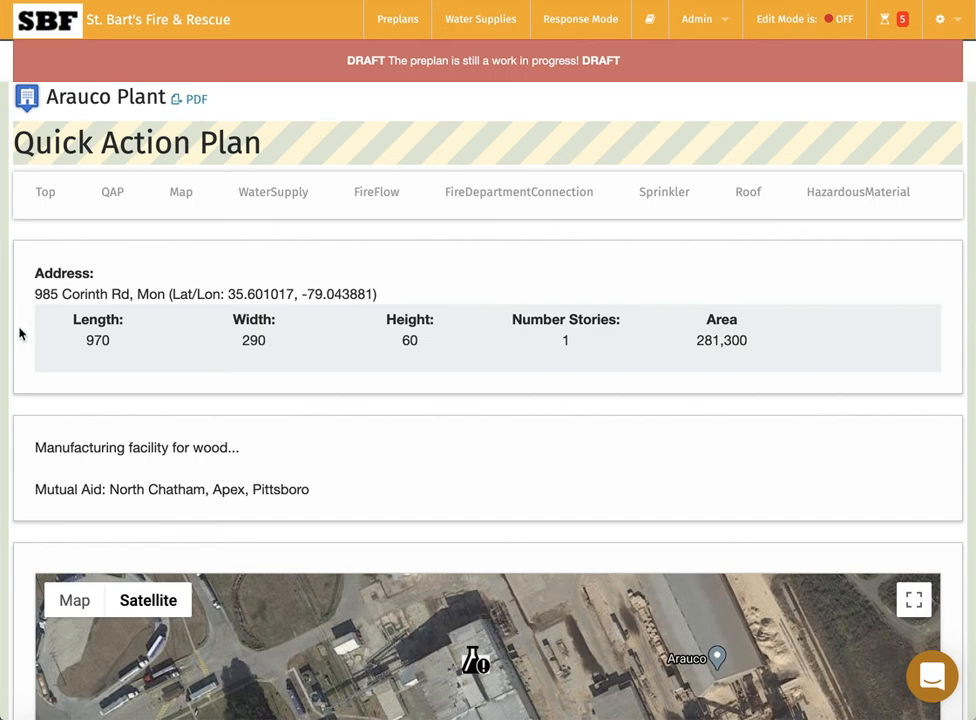
{"action": "scroll", "coordinate": [19, 333], "scroll_direction": "down", "scroll_amount": 1}
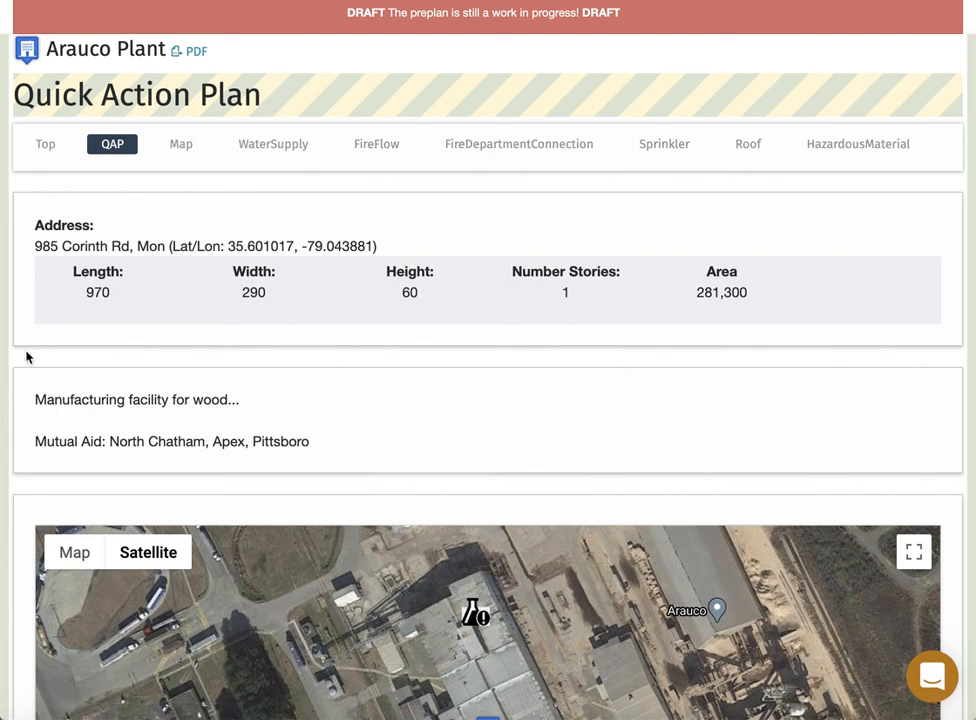
{"action": "scroll", "coordinate": [26, 357], "scroll_direction": "down", "scroll_amount": 10}
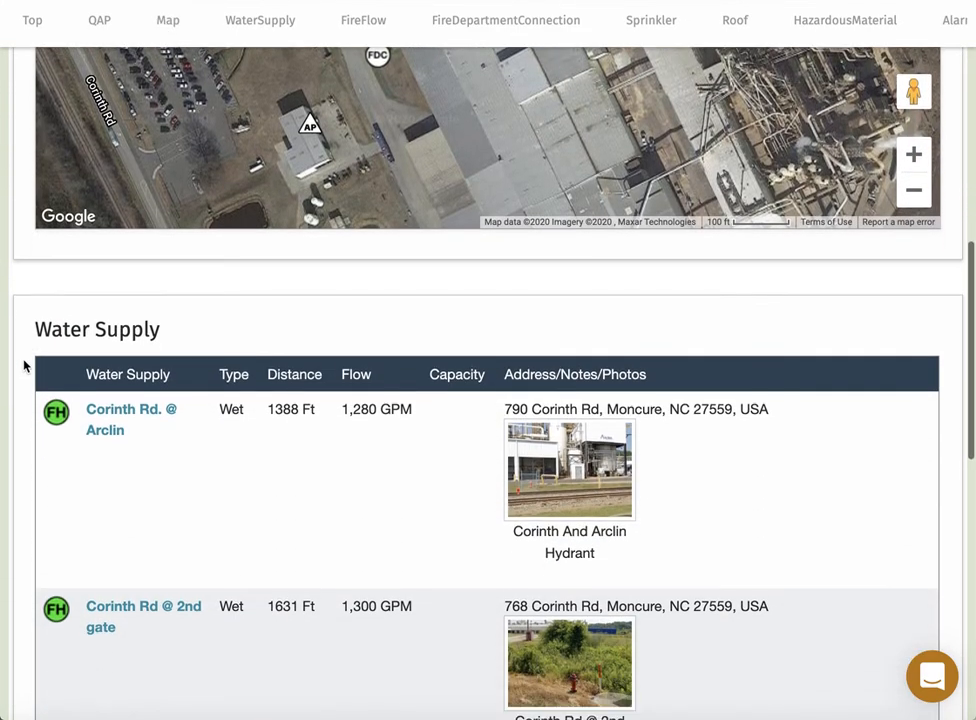
{"action": "scroll", "coordinate": [24, 366], "scroll_direction": "down", "scroll_amount": 8}
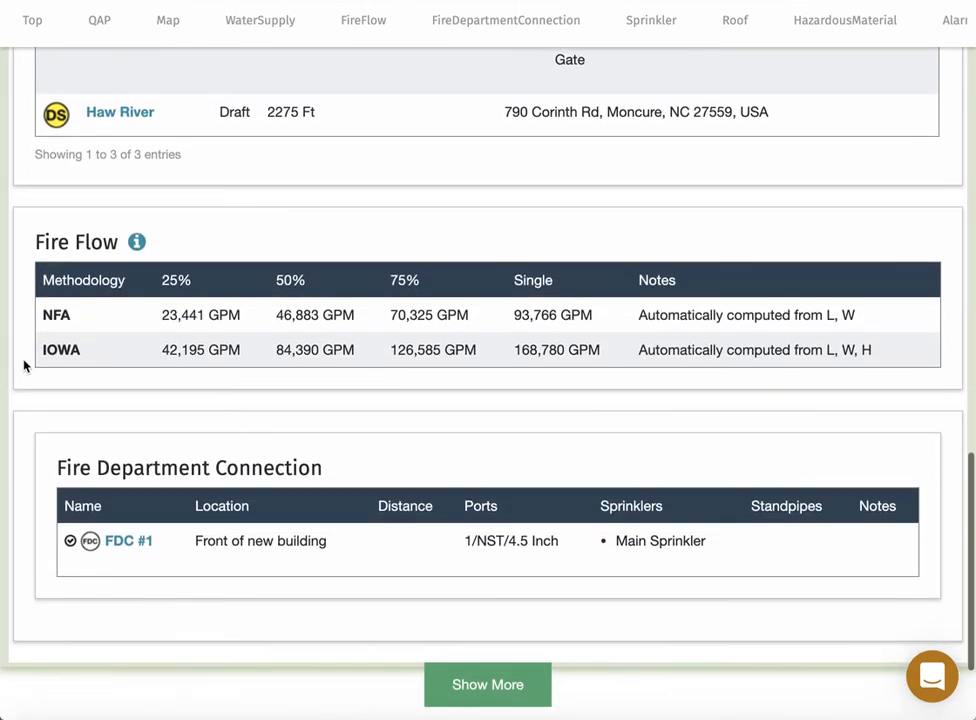
{"action": "scroll", "coordinate": [24, 366], "scroll_direction": "down", "scroll_amount": 1}
{"action": "scroll", "coordinate": [24, 366], "scroll_direction": "down", "scroll_amount": 2}
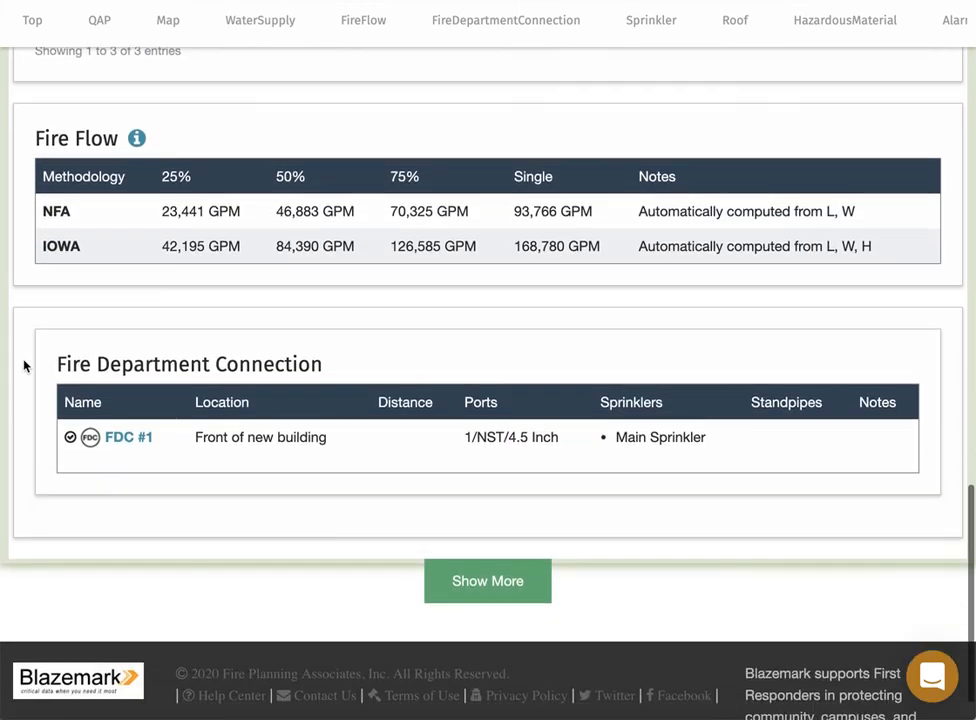
{"action": "scroll", "coordinate": [24, 366], "scroll_direction": "down", "scroll_amount": 1}
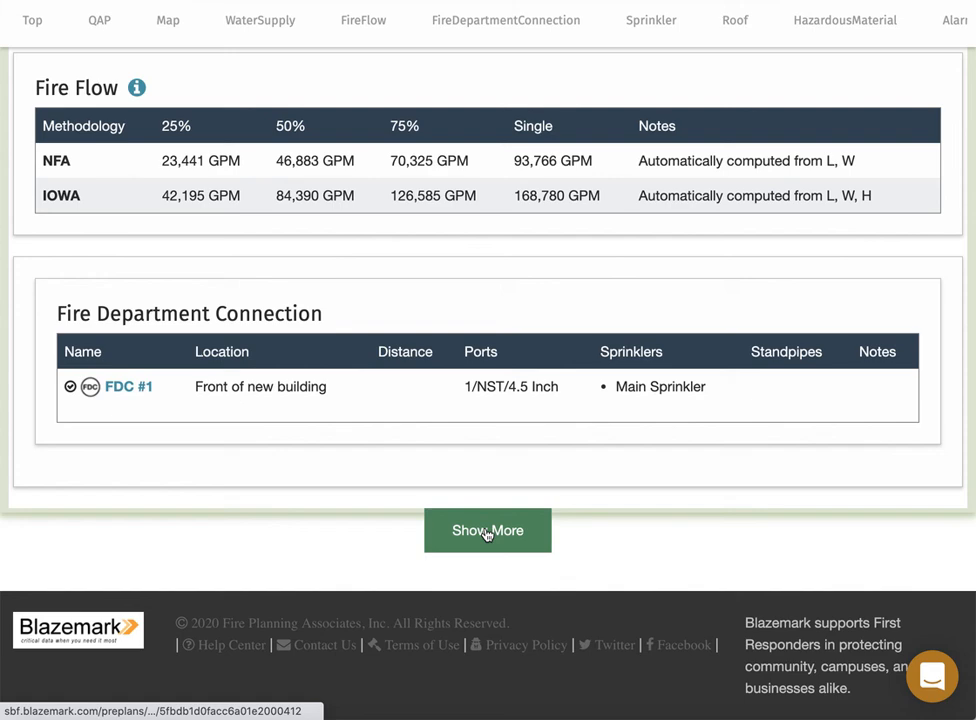
Load the remaining preplan sections with Show More and scroll to Hazardous Material.
{"action": "left_click", "coordinate": [486, 532]}
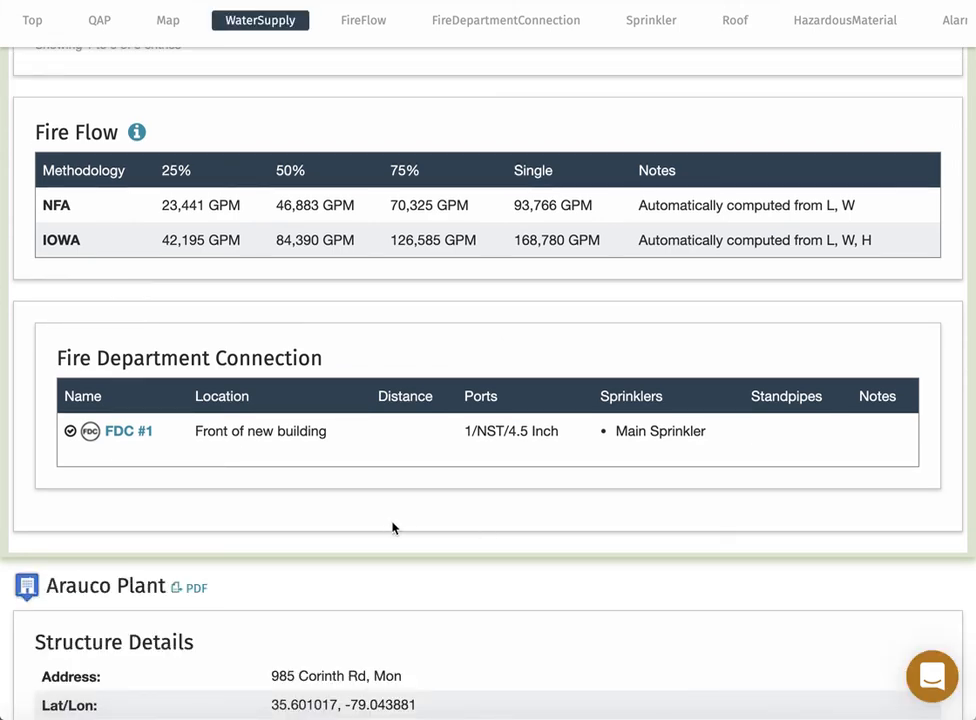
{"action": "scroll", "coordinate": [393, 526], "scroll_direction": "down", "scroll_amount": 1}
{"action": "scroll", "coordinate": [259, 565], "scroll_direction": "down", "scroll_amount": 4}
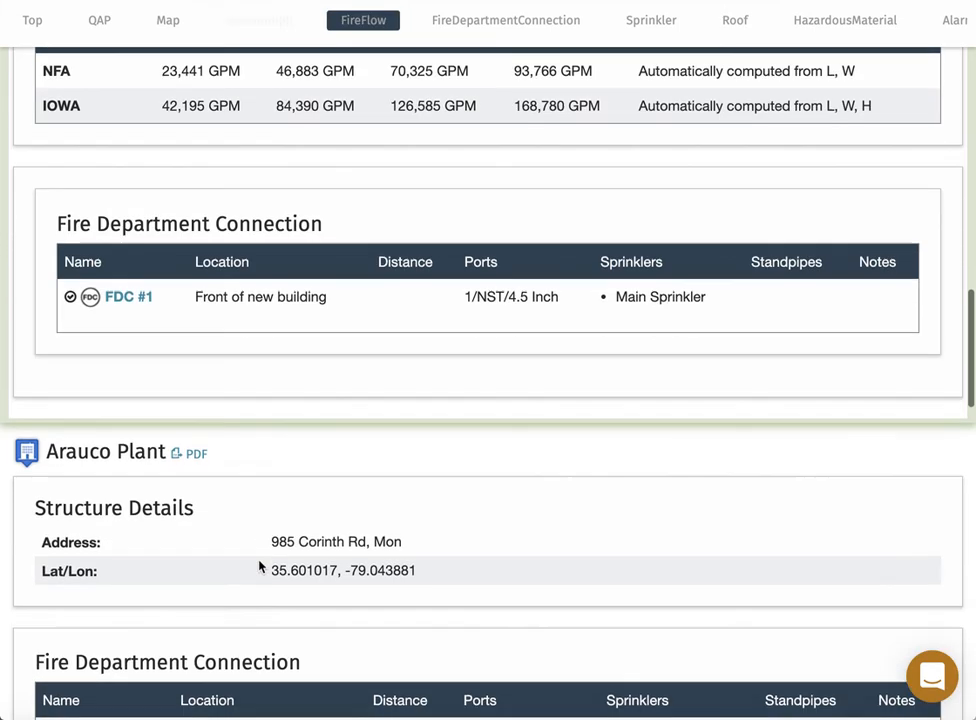
{"action": "scroll", "coordinate": [259, 561], "scroll_direction": "down", "scroll_amount": 10}
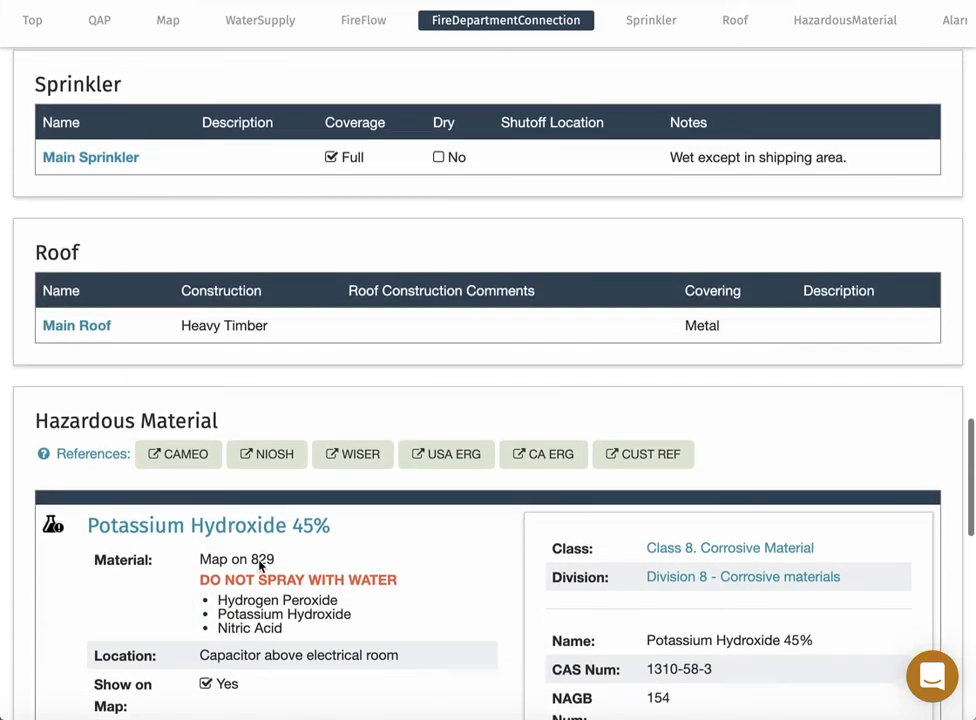
{"action": "scroll", "coordinate": [259, 563], "scroll_direction": "down", "scroll_amount": 3}
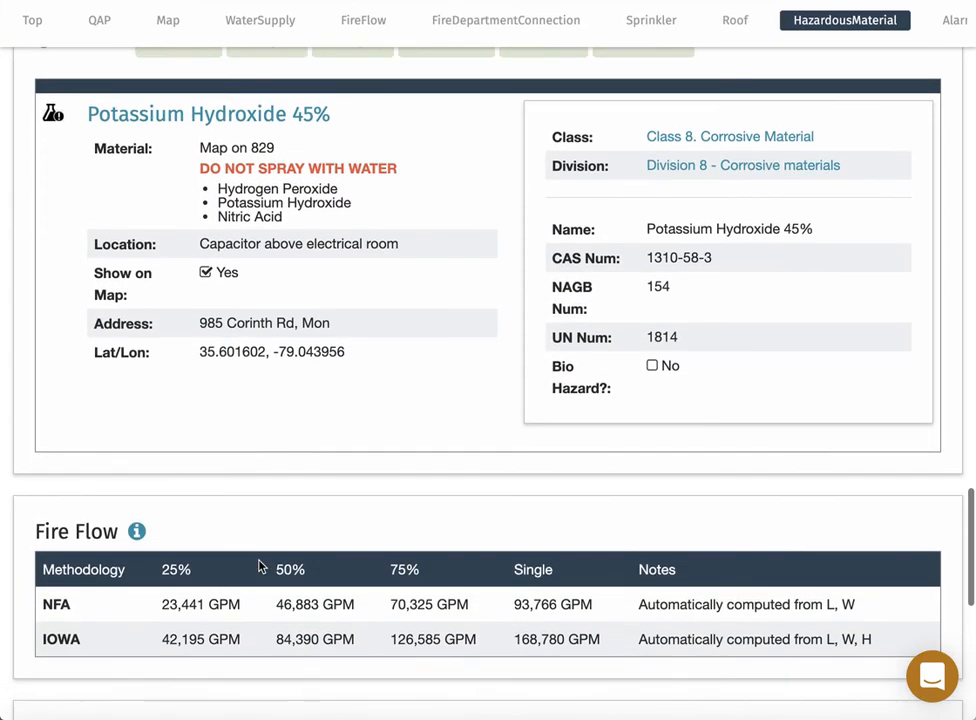
{"action": "scroll", "coordinate": [259, 566], "scroll_direction": "up", "scroll_amount": 2}
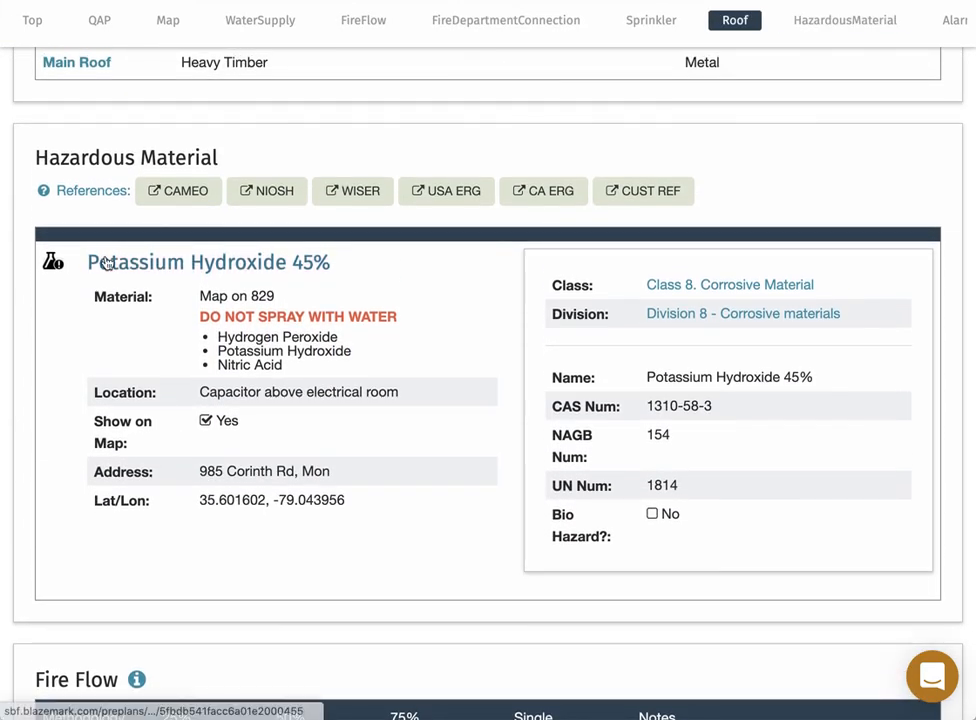
Open Potassium Hydroxide 45% with Edit Mode on and save it again via Update Hazardous material.
{"action": "left_click", "coordinate": [115, 264]}
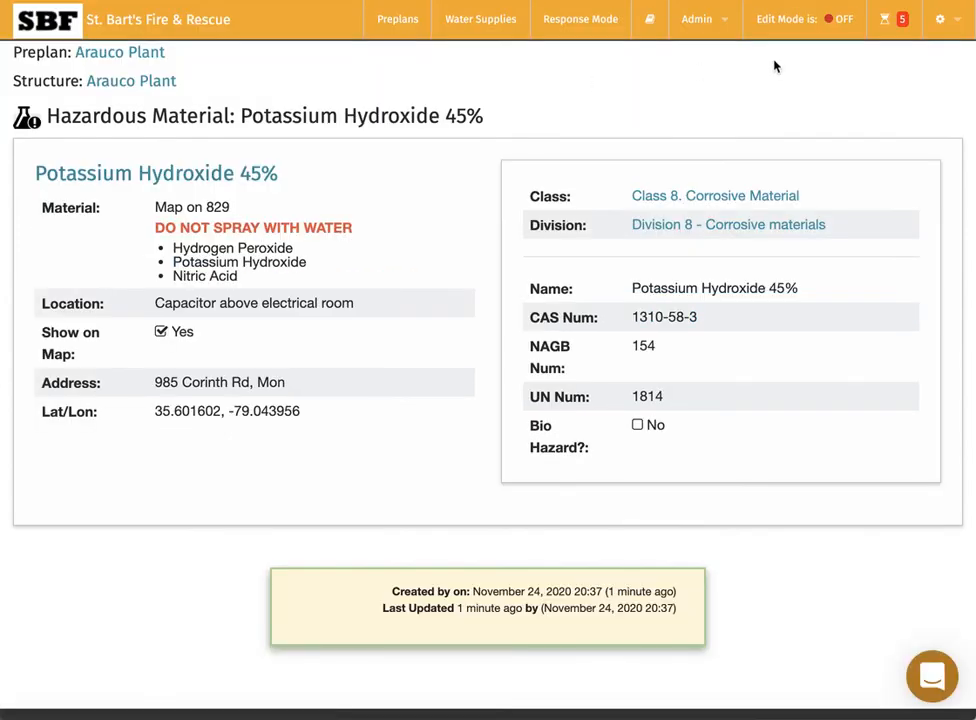
{"action": "left_click", "coordinate": [784, 22]}
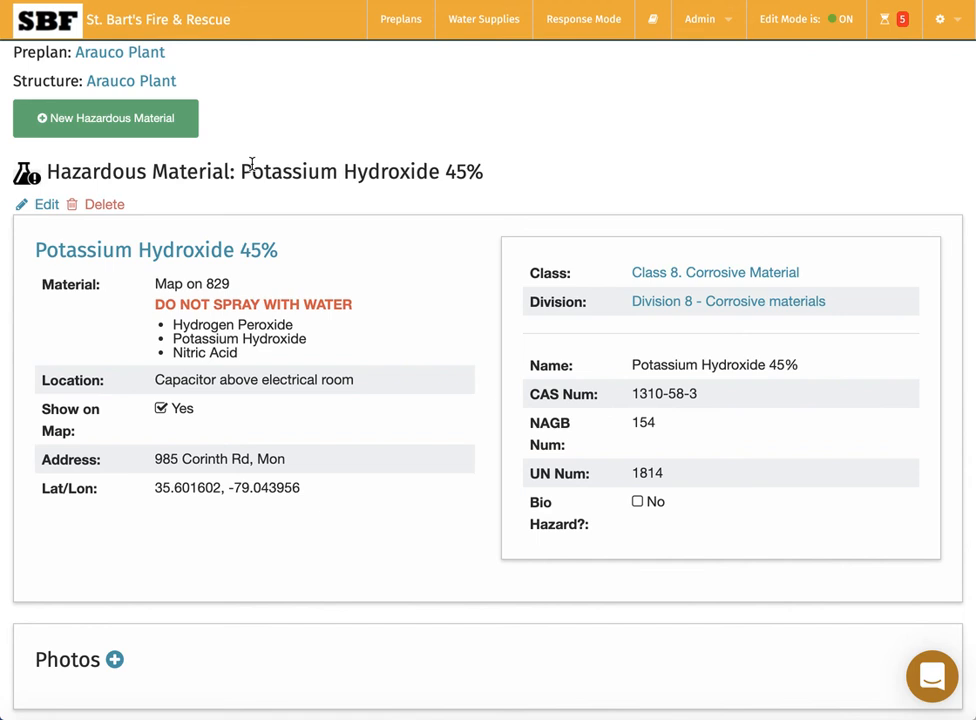
{"action": "left_click", "coordinate": [45, 207]}
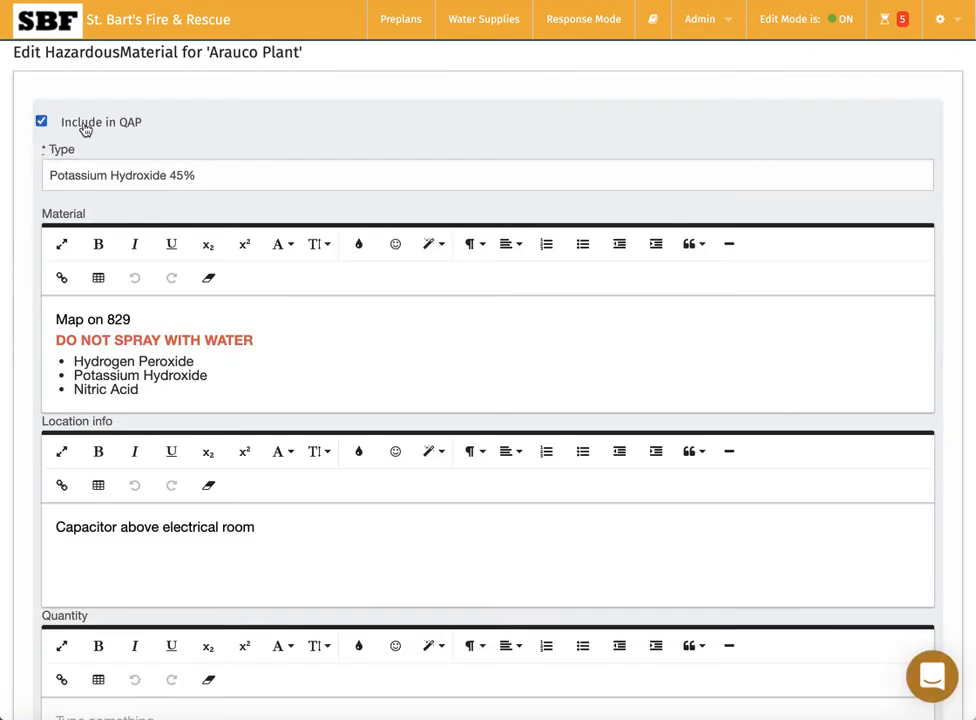
{"action": "scroll", "coordinate": [28, 340], "scroll_direction": "down", "scroll_amount": 6}
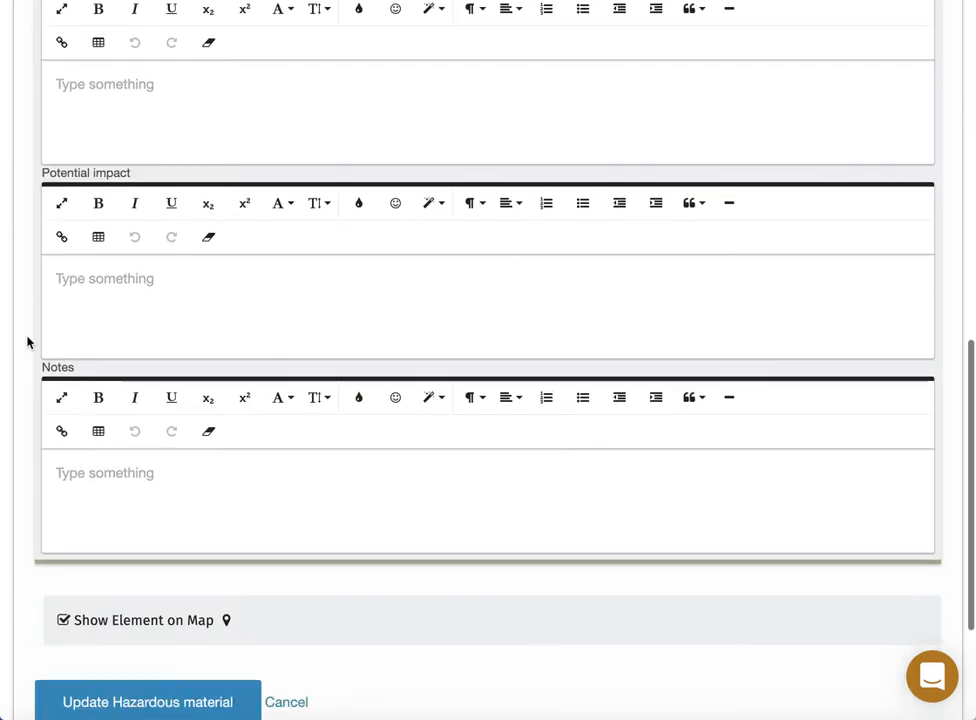
{"action": "scroll", "coordinate": [27, 341], "scroll_direction": "down", "scroll_amount": 3}
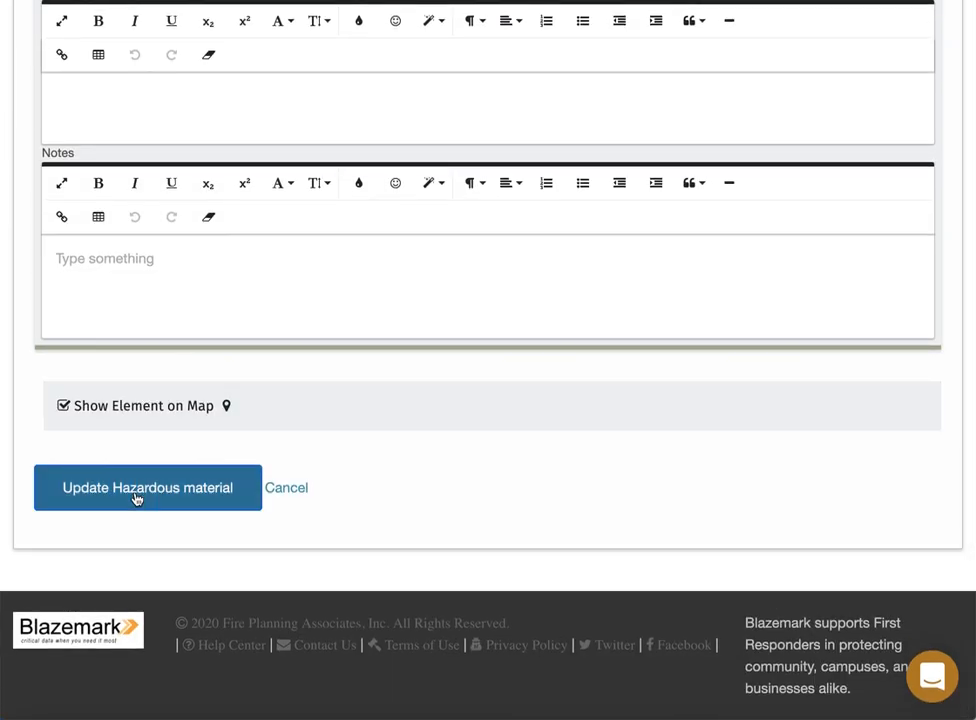
{"action": "left_click", "coordinate": [137, 498]}
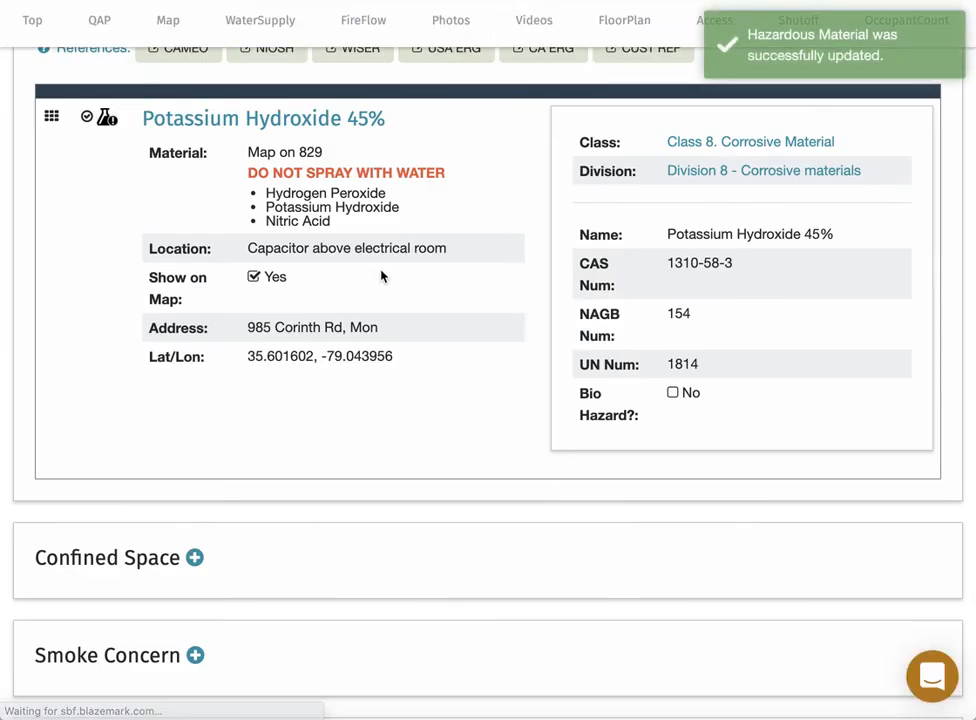
{"action": "scroll", "coordinate": [488, 230], "scroll_direction": "up", "scroll_amount": 4}
{"action": "scroll", "coordinate": [488, 230], "scroll_direction": "up", "scroll_amount": 10}
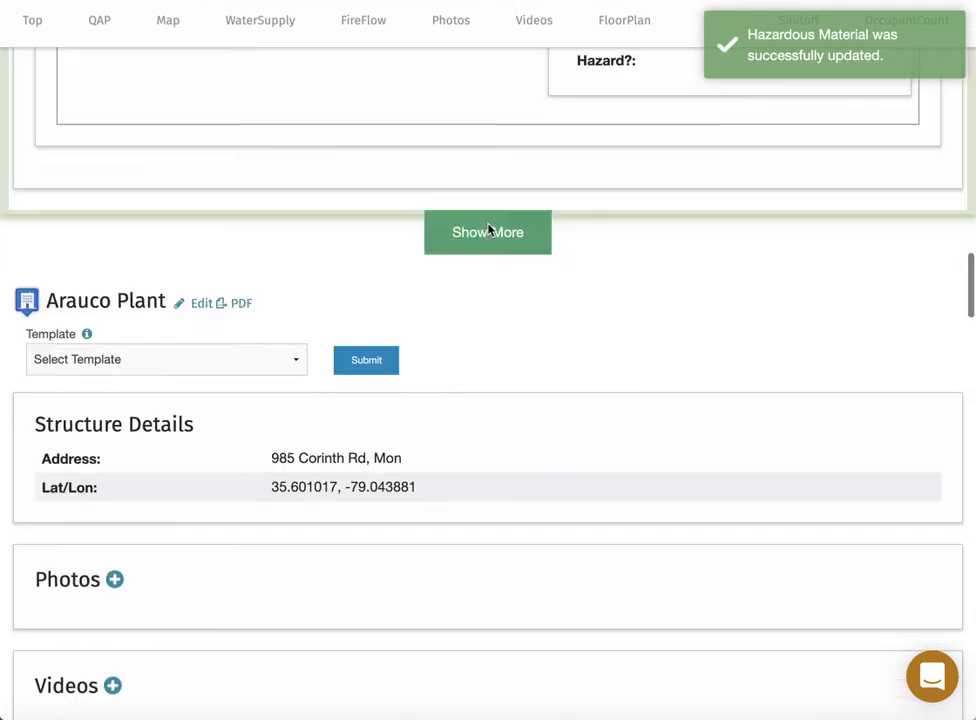
{"action": "scroll", "coordinate": [488, 230], "scroll_direction": "up", "scroll_amount": 10}
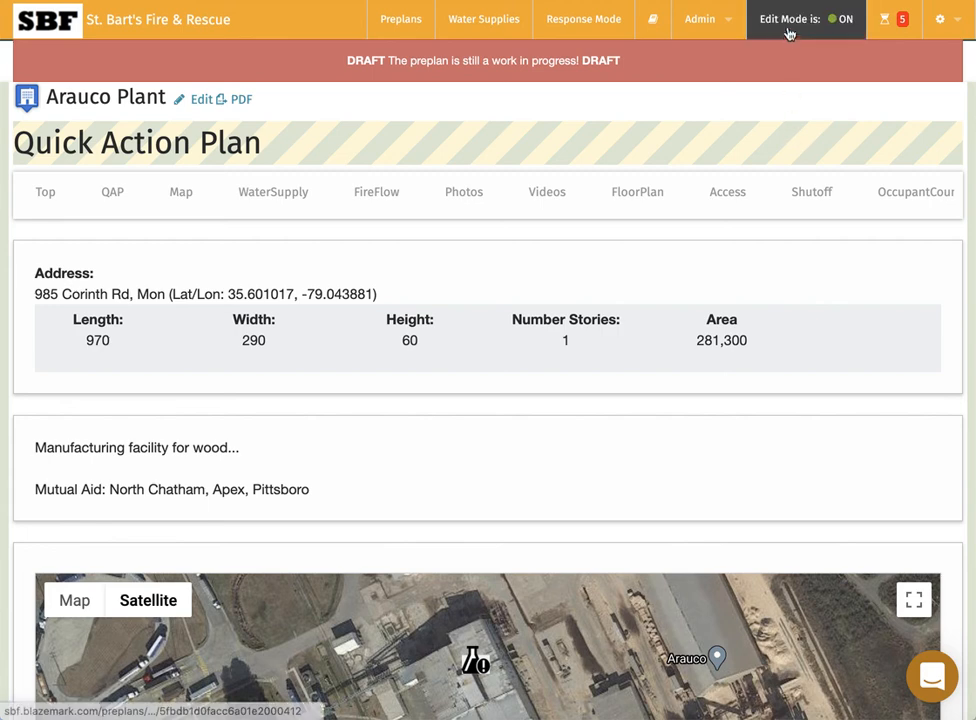
{"action": "left_click", "coordinate": [705, 19]}
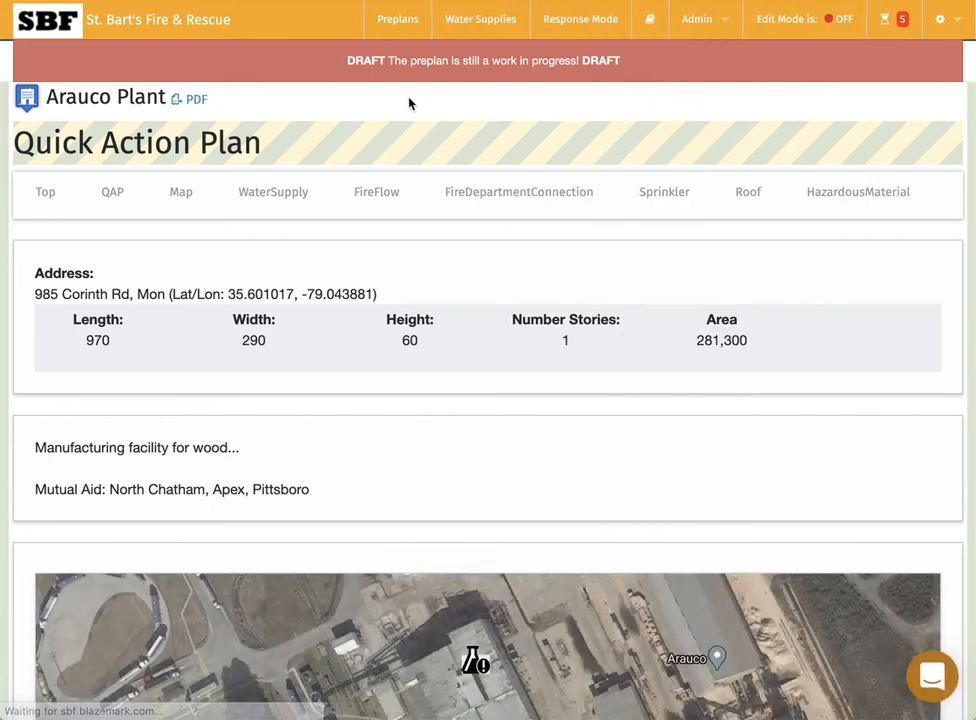
{"action": "scroll", "coordinate": [13, 258], "scroll_direction": "down", "scroll_amount": 5}
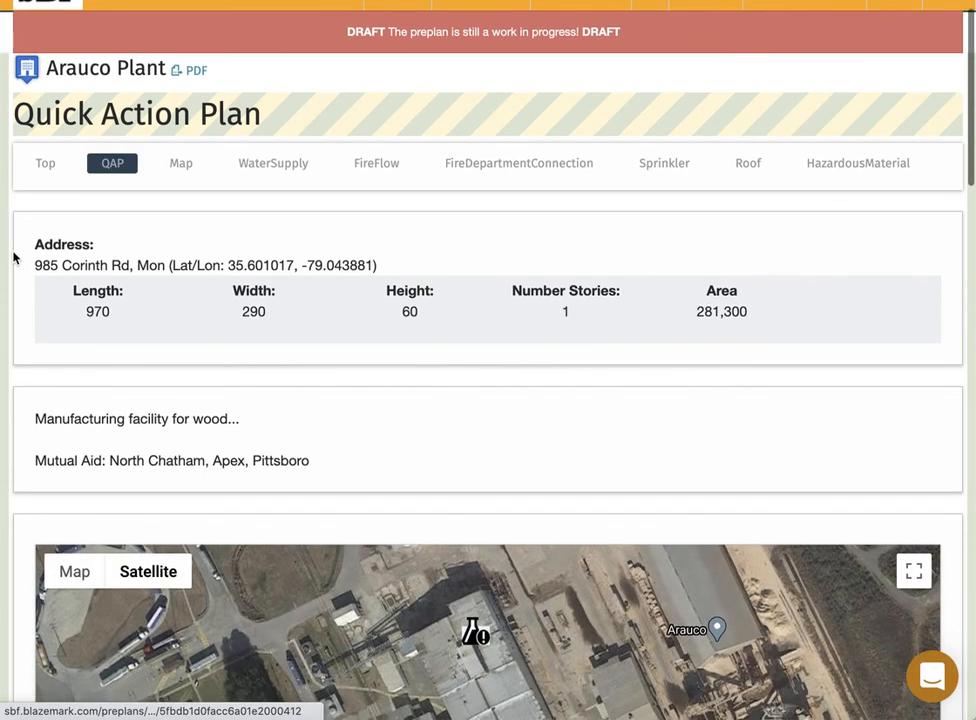
{"action": "scroll", "coordinate": [13, 258], "scroll_direction": "down", "scroll_amount": 7}
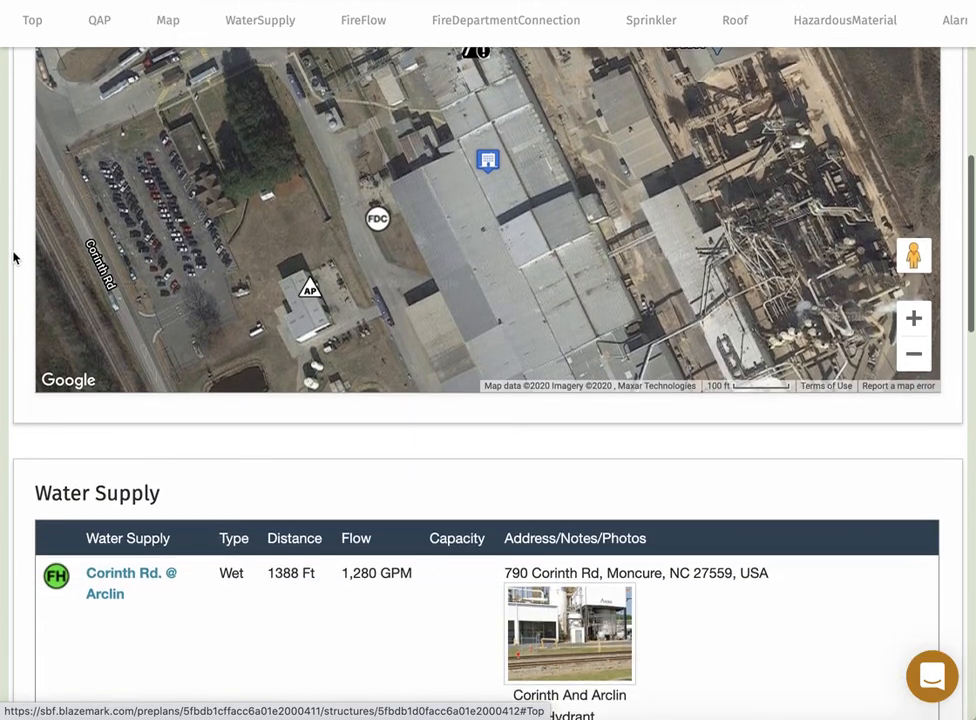
{"action": "scroll", "coordinate": [13, 258], "scroll_direction": "down", "scroll_amount": 5}
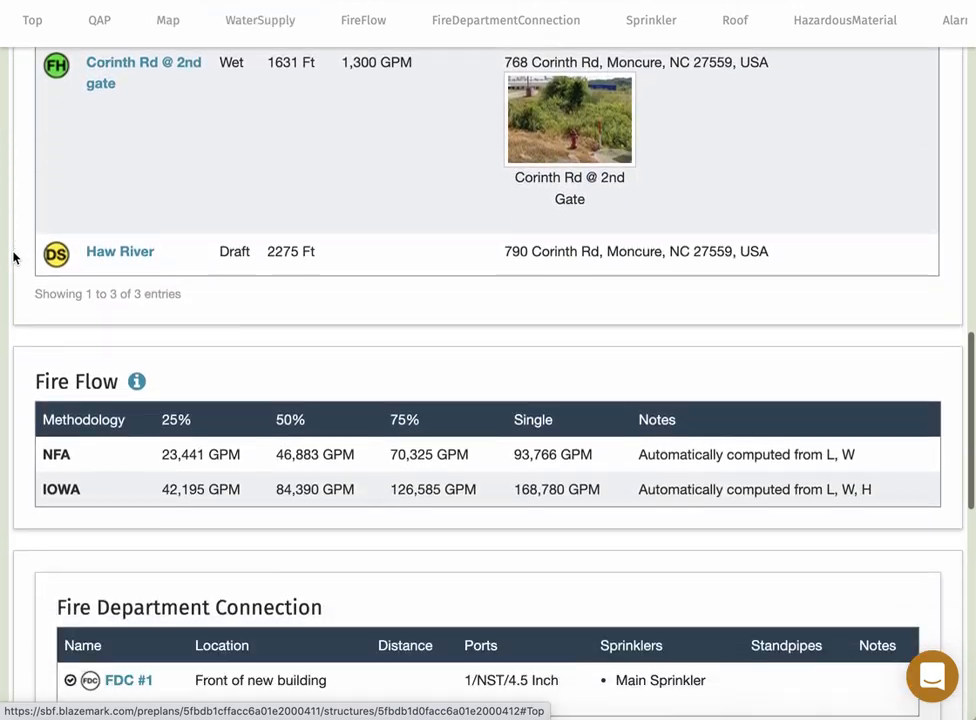
{"action": "scroll", "coordinate": [13, 258], "scroll_direction": "down", "scroll_amount": 3}
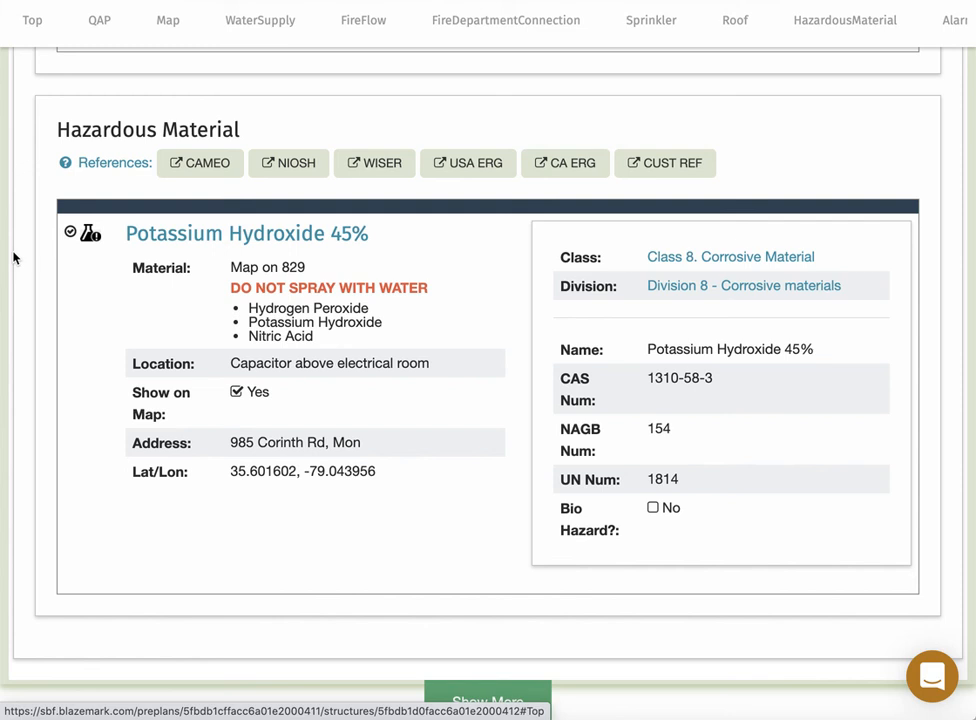
{"action": "scroll", "coordinate": [13, 258], "scroll_direction": "down", "scroll_amount": 1}
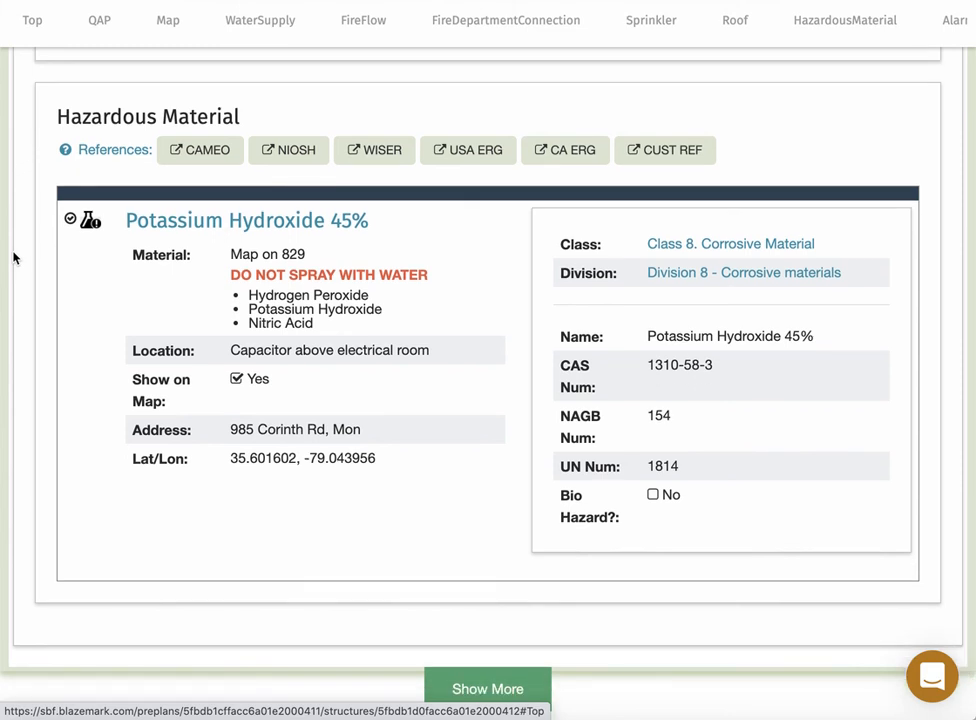
{"action": "scroll", "coordinate": [13, 258], "scroll_direction": "up", "scroll_amount": 2}
{"action": "scroll", "coordinate": [13, 258], "scroll_direction": "down", "scroll_amount": 1}
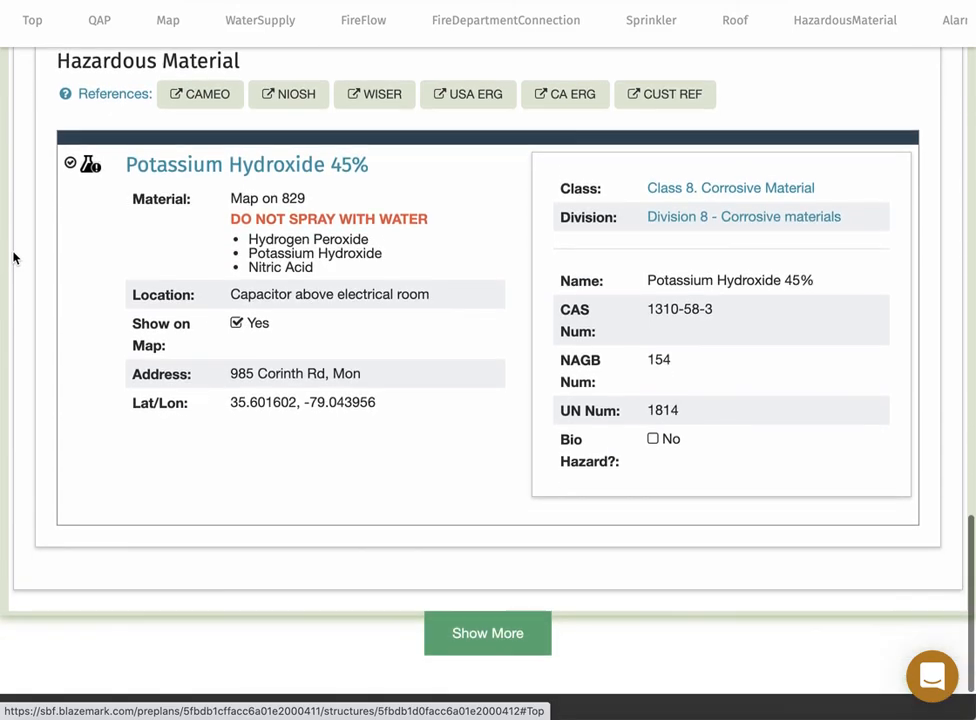
{"action": "scroll", "coordinate": [13, 258], "scroll_direction": "up", "scroll_amount": 20}
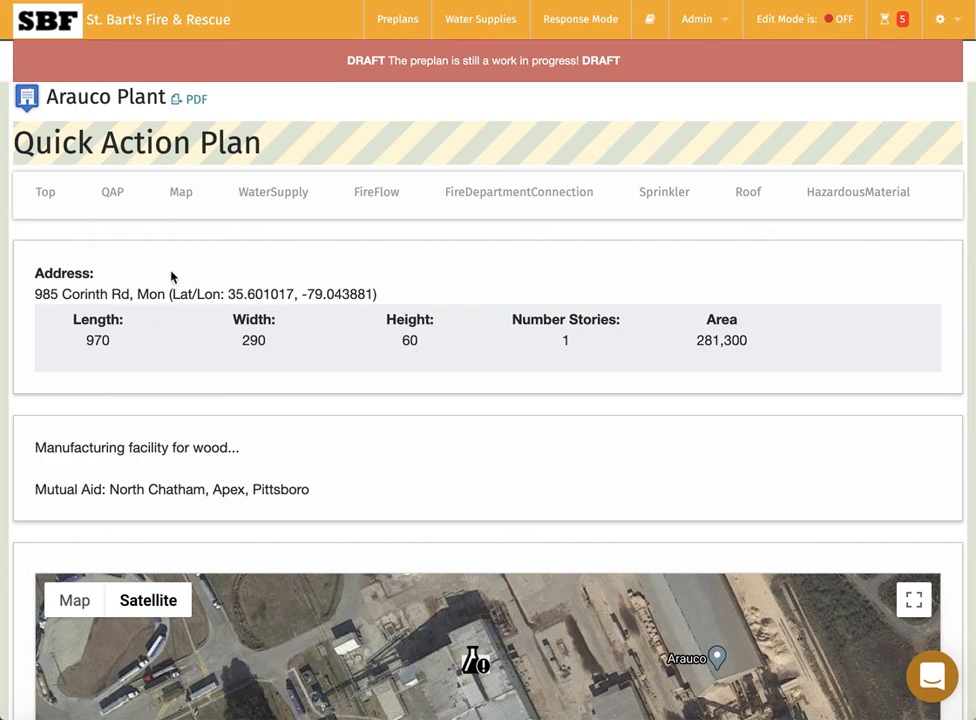
{"action": "scroll", "coordinate": [30, 401], "scroll_direction": "down", "scroll_amount": 5}
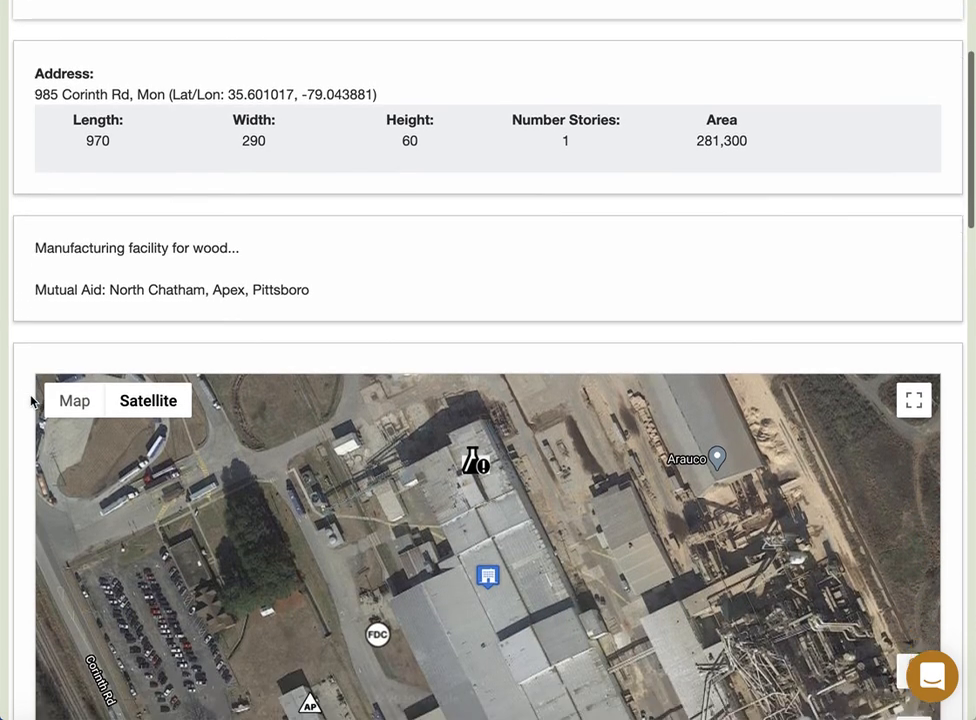
{"action": "scroll", "coordinate": [30, 401], "scroll_direction": "down", "scroll_amount": 7}
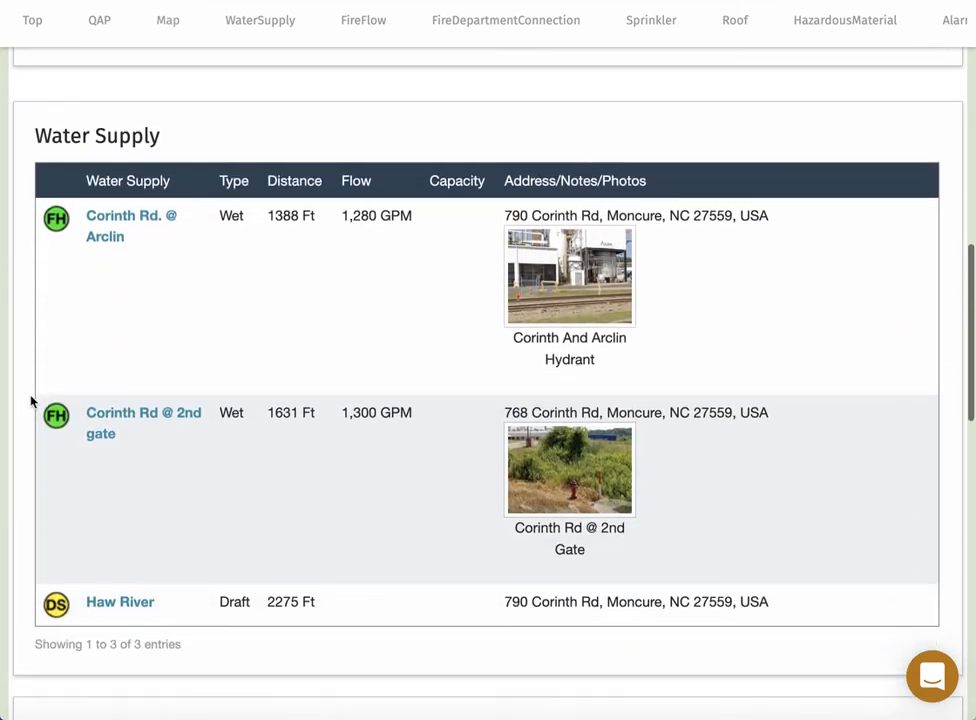
{"action": "scroll", "coordinate": [30, 401], "scroll_direction": "up", "scroll_amount": 12}
{"action": "scroll", "coordinate": [30, 401], "scroll_direction": "up", "scroll_amount": 1}
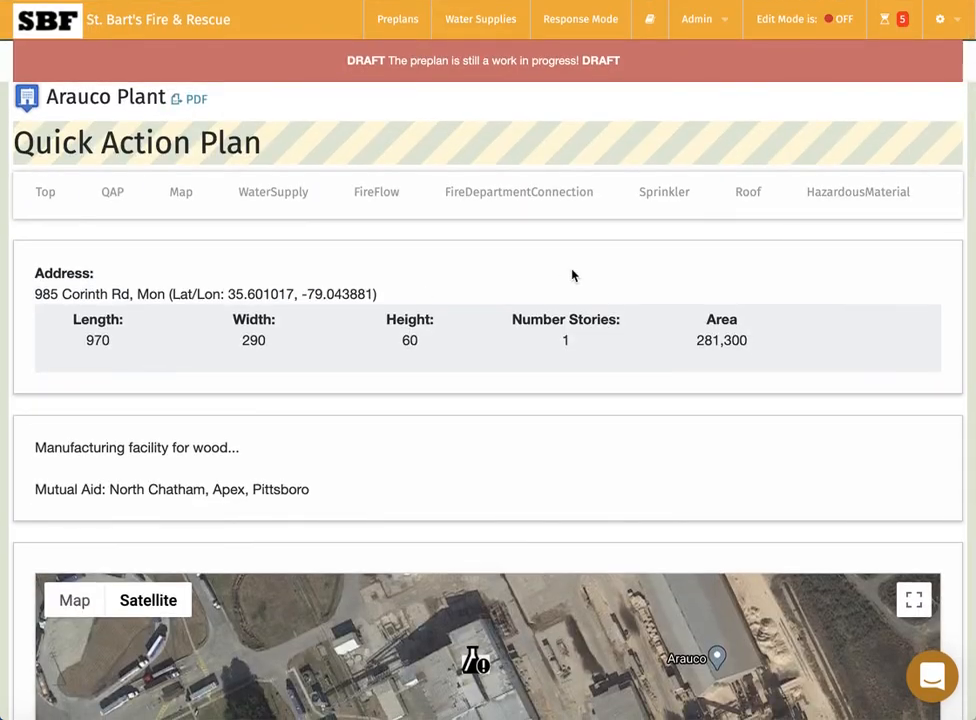
Turn Edit Mode on for the Arauco Plant preplan and scroll down to the Photos section.
{"action": "left_click", "coordinate": [796, 34]}
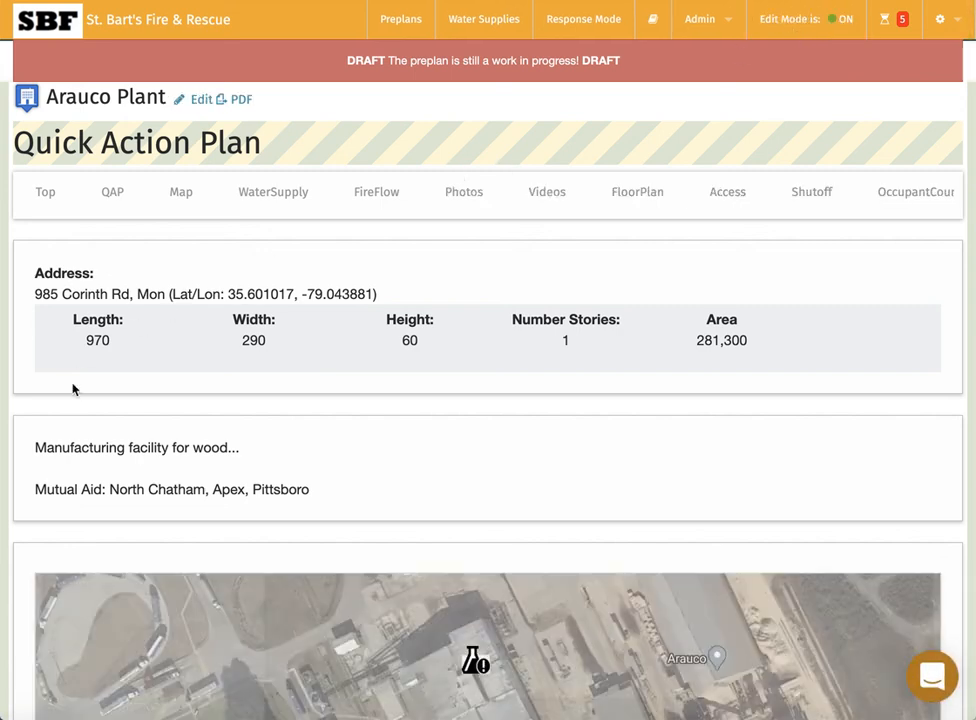
{"action": "scroll", "coordinate": [29, 441], "scroll_direction": "down", "scroll_amount": 10}
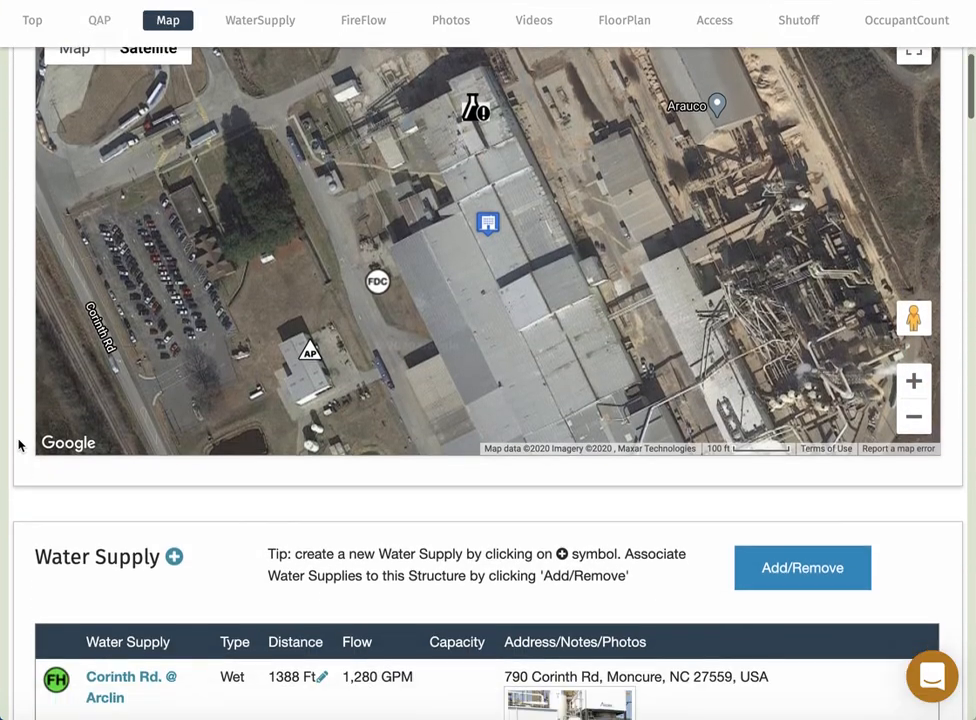
{"action": "scroll", "coordinate": [18, 445], "scroll_direction": "down", "scroll_amount": 10}
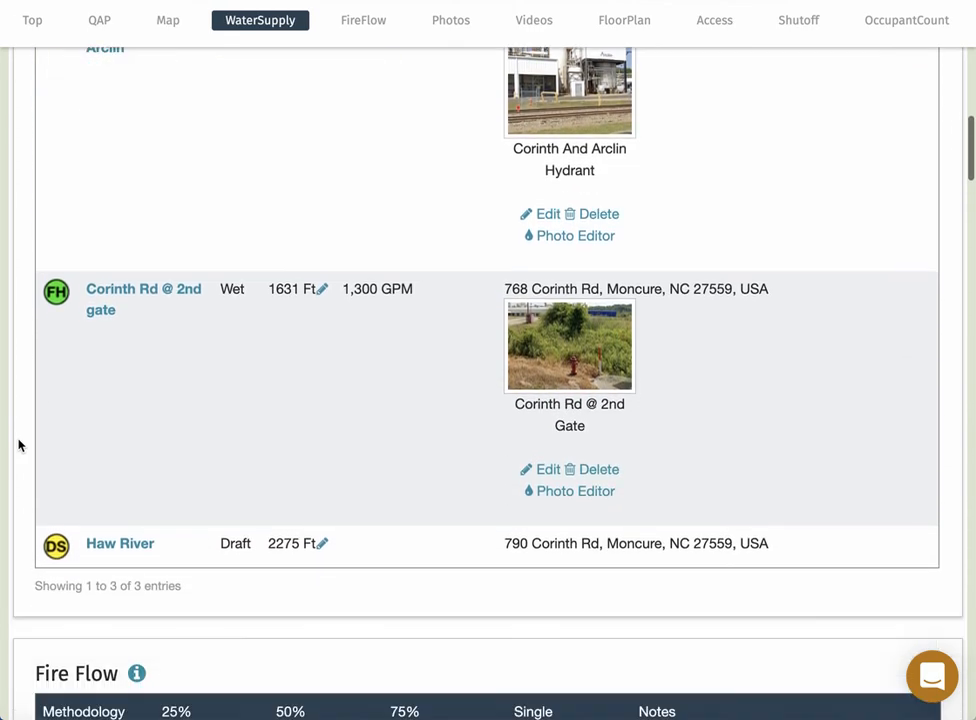
{"action": "scroll", "coordinate": [18, 445], "scroll_direction": "down", "scroll_amount": 13}
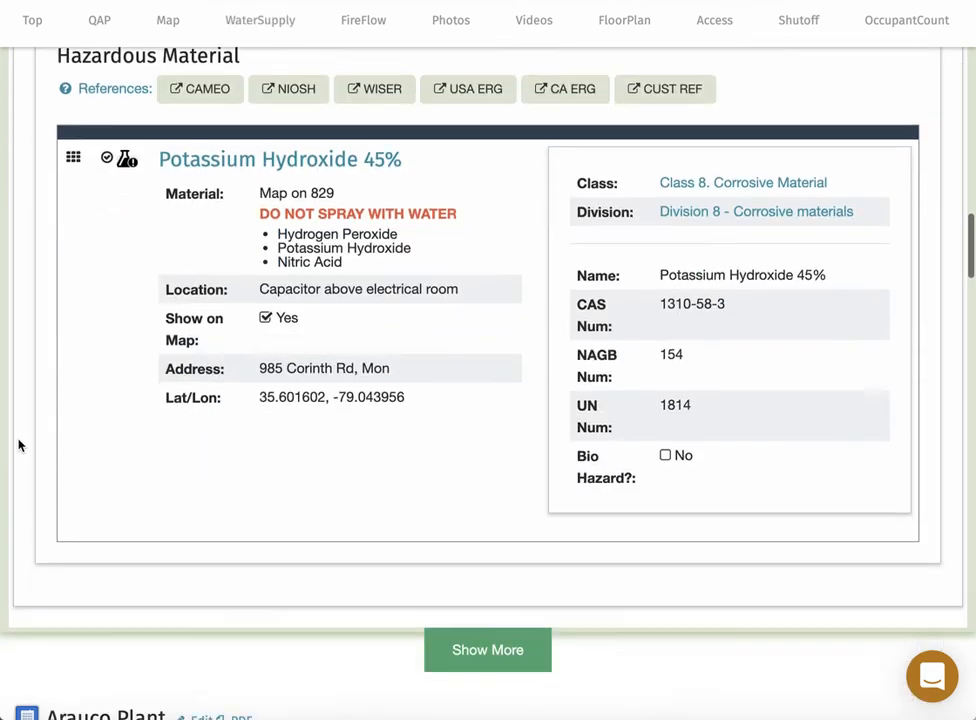
{"action": "scroll", "coordinate": [18, 445], "scroll_direction": "down", "scroll_amount": 7}
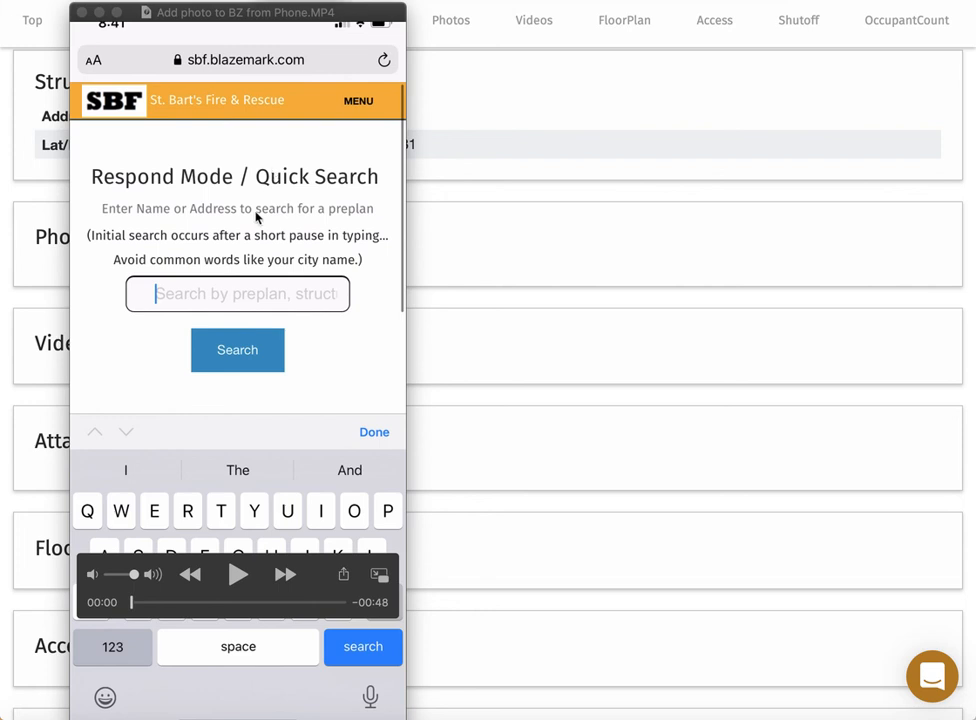
Play the 'Add photo to BZ from Phone' recording in QuickTime, then close the player.
{"action": "left_click", "coordinate": [236, 576]}
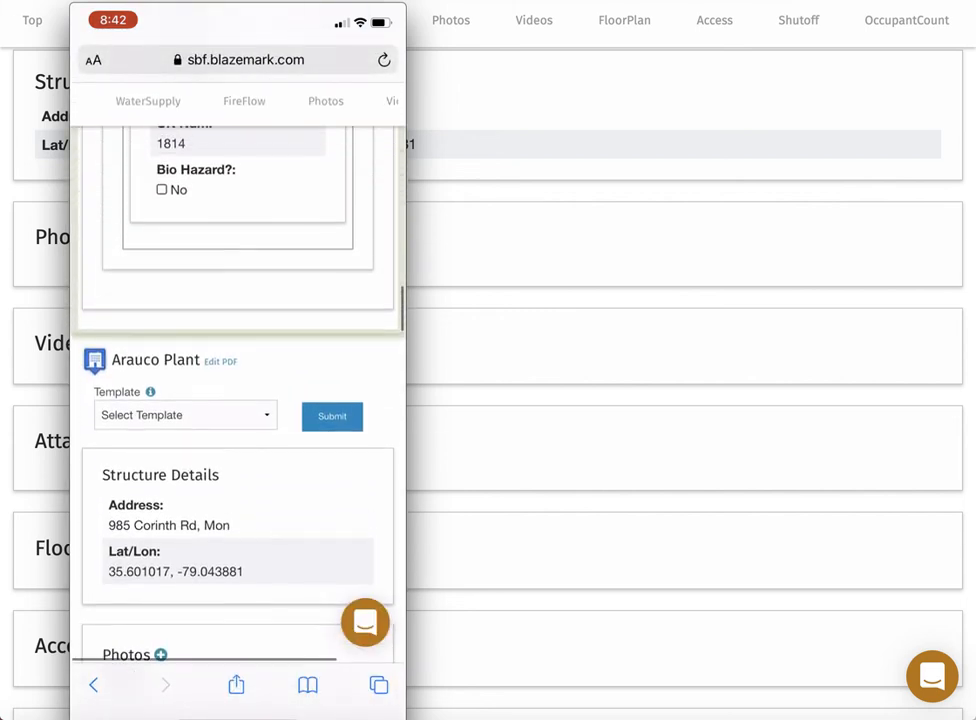
{"action": "left_click", "coordinate": [472, 275]}
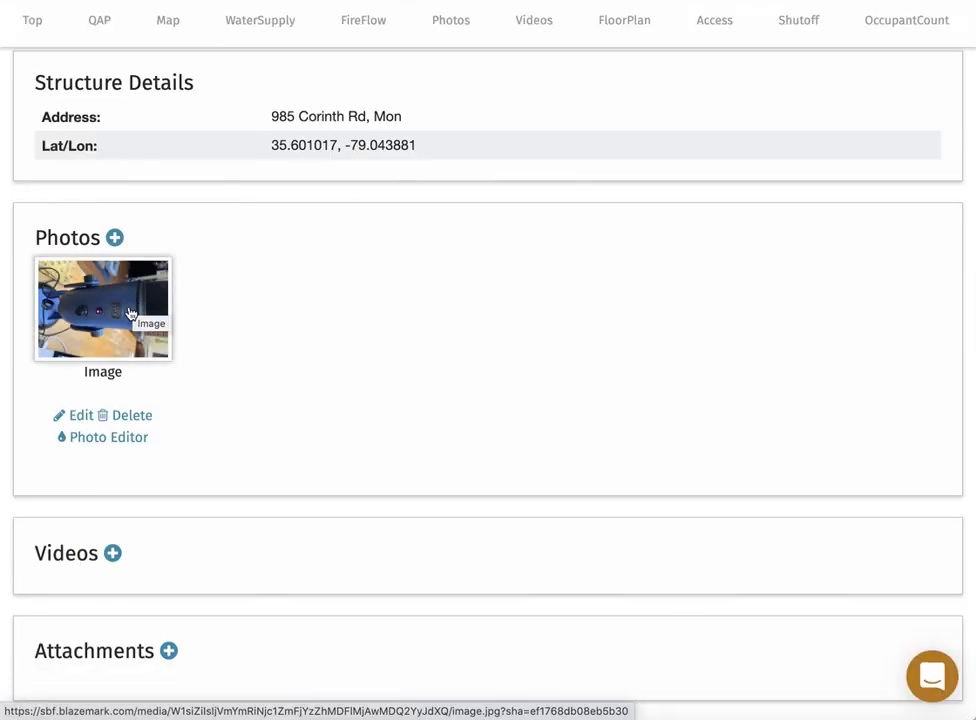
Rotate the microphone photo once with the Photo Editor's Transform tools and save it upright.
{"action": "left_click", "coordinate": [111, 439]}
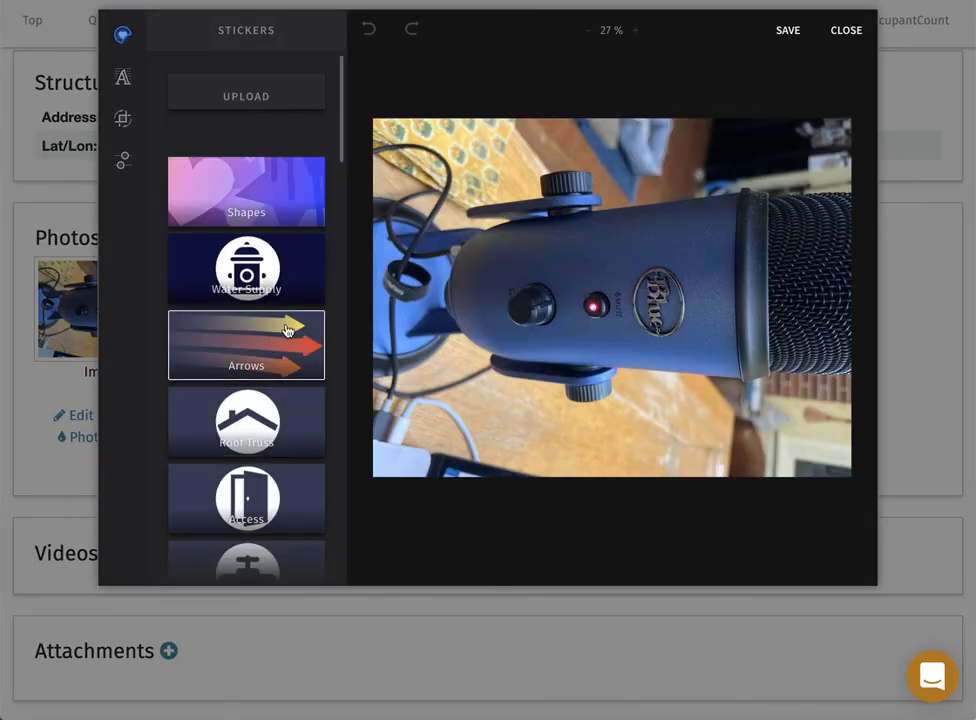
{"action": "mouse_move", "coordinate": [129, 117]}
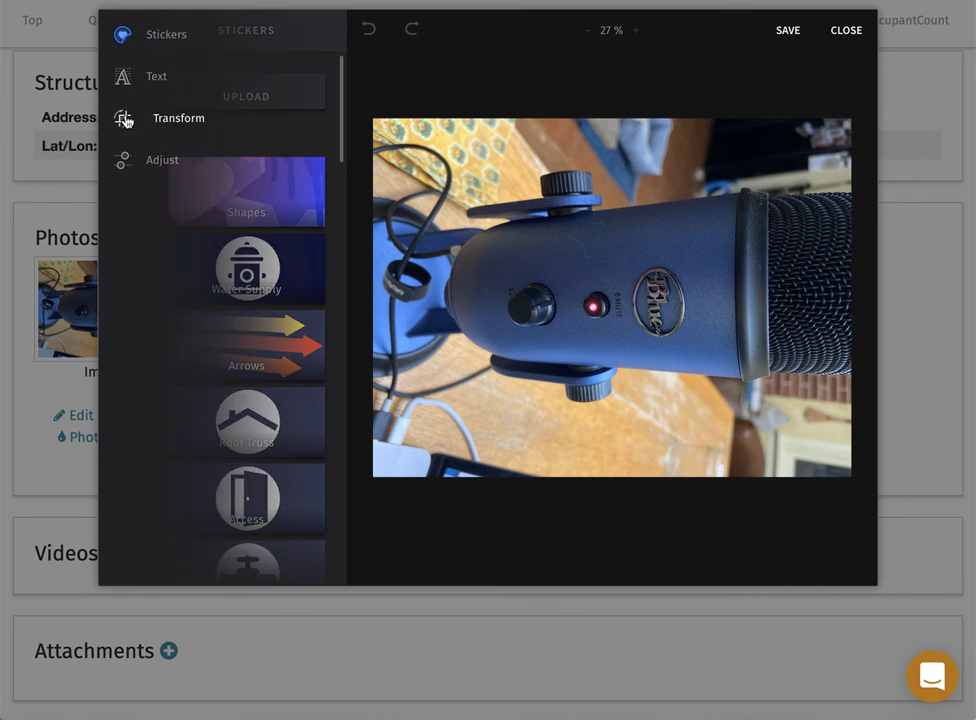
{"action": "left_click", "coordinate": [123, 119]}
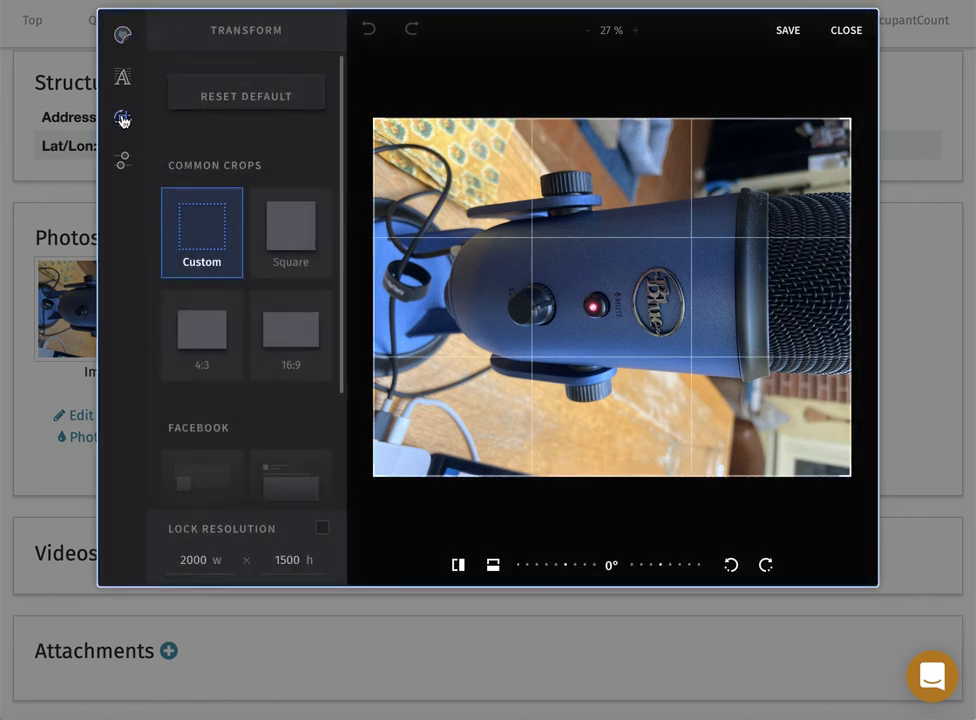
{"action": "left_click", "coordinate": [731, 566]}
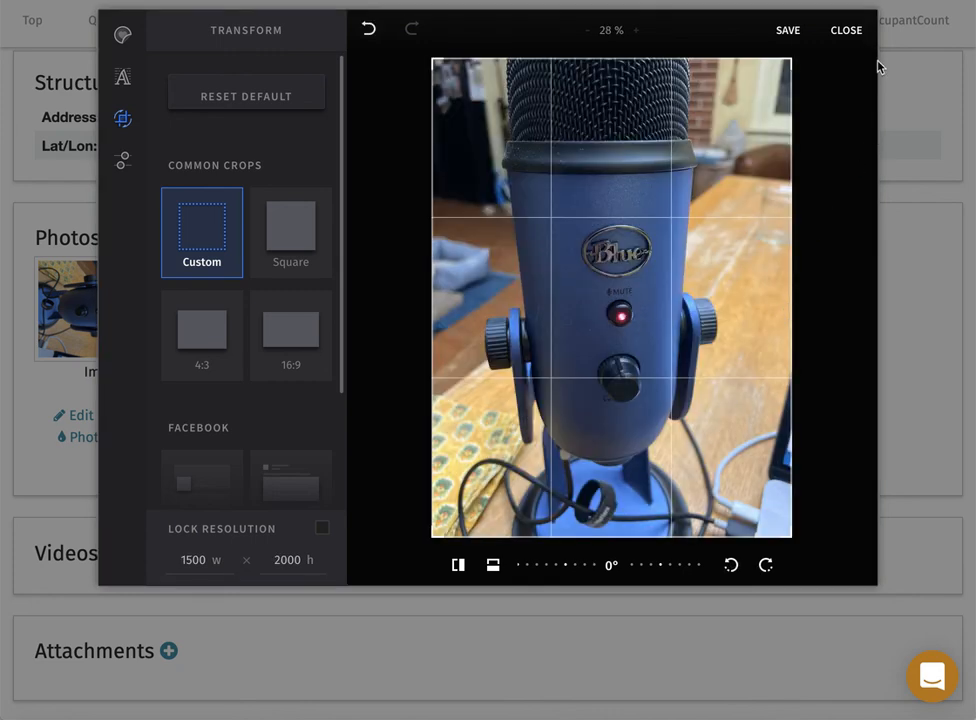
{"action": "left_click", "coordinate": [789, 31]}
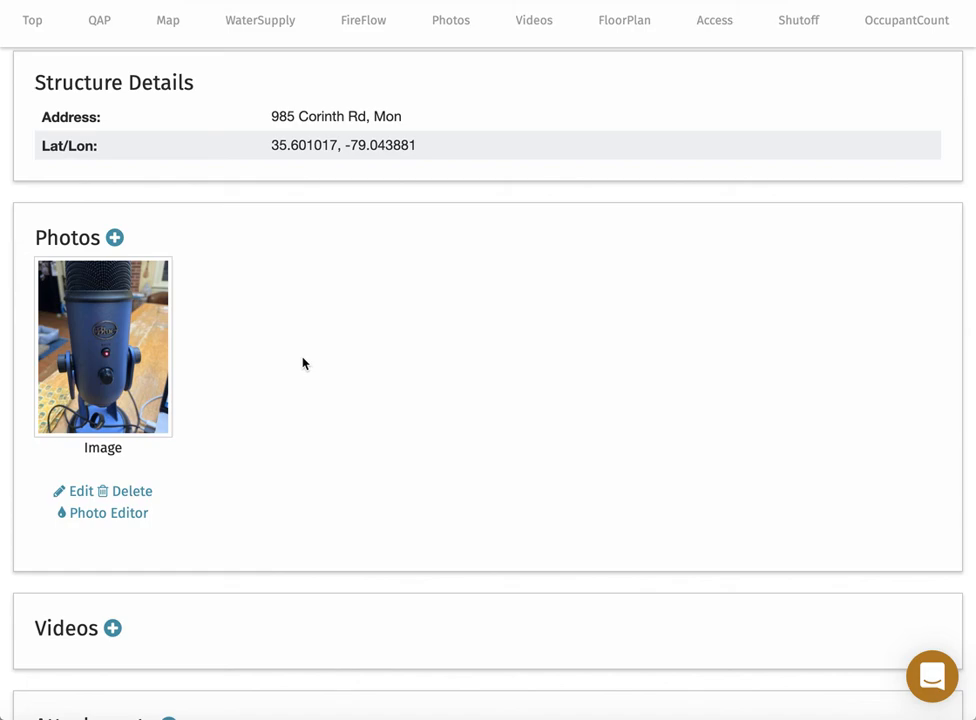
Jump to the top of the Arauco Plant preplan via Top and open the orange help chat launcher.
{"action": "scroll", "coordinate": [303, 363], "scroll_direction": "up", "scroll_amount": 1}
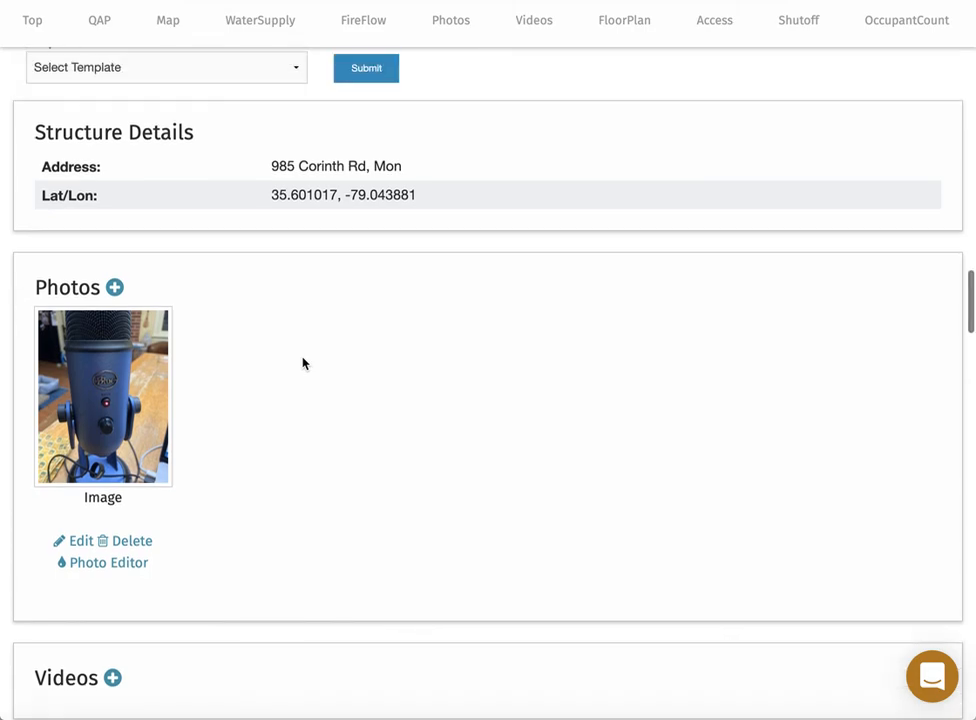
{"action": "left_click", "coordinate": [40, 23]}
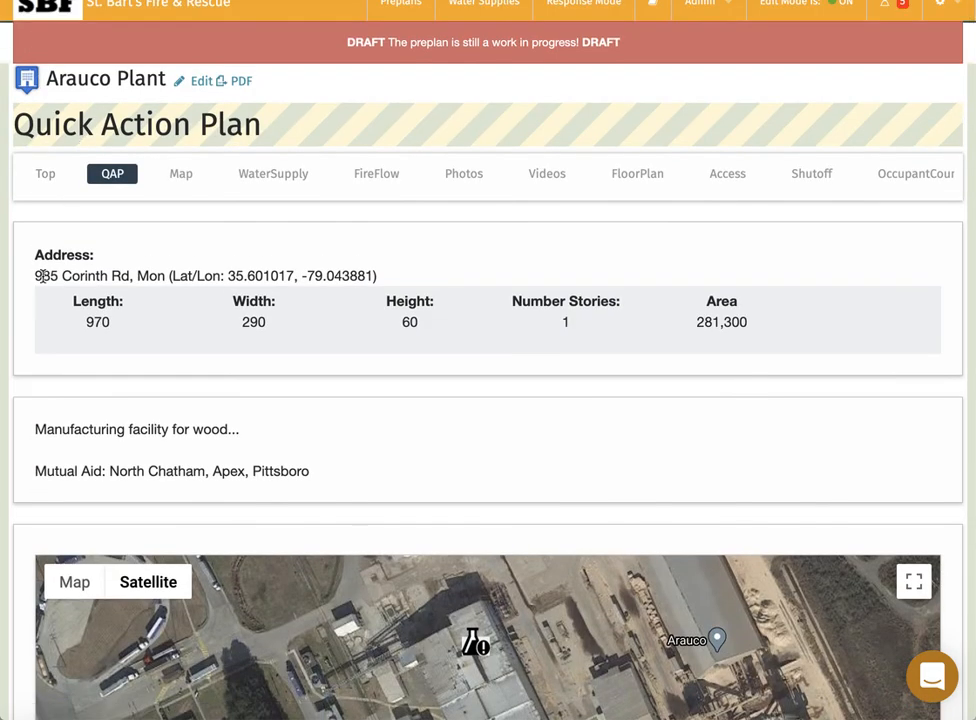
{"action": "scroll", "coordinate": [41, 353], "scroll_direction": "down", "scroll_amount": 1}
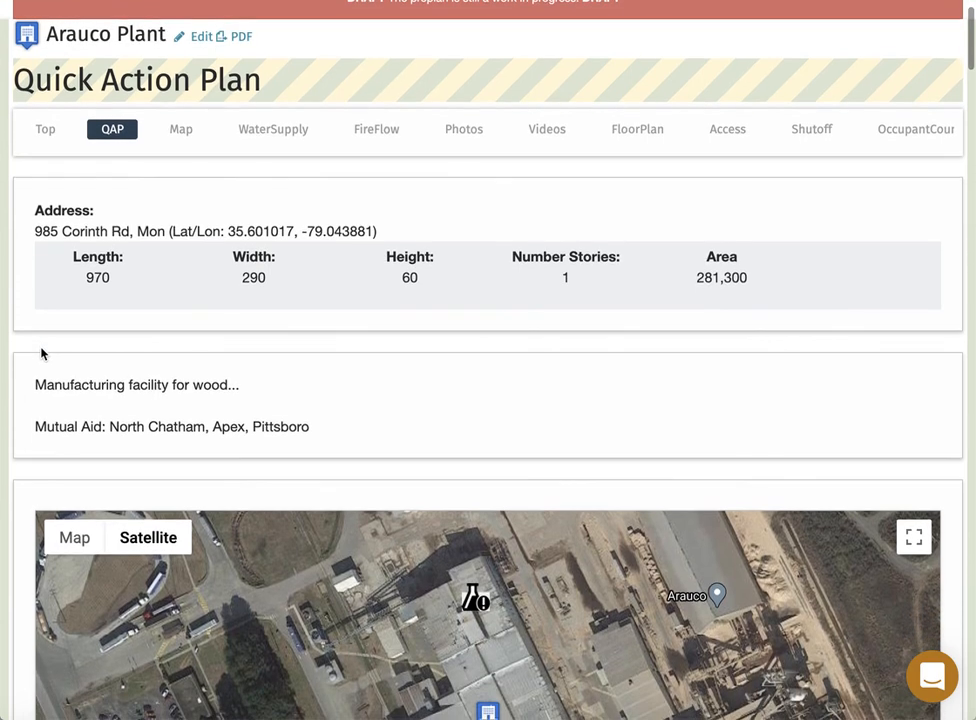
{"action": "scroll", "coordinate": [41, 353], "scroll_direction": "down", "scroll_amount": 1}
{"action": "scroll", "coordinate": [41, 353], "scroll_direction": "up", "scroll_amount": 2}
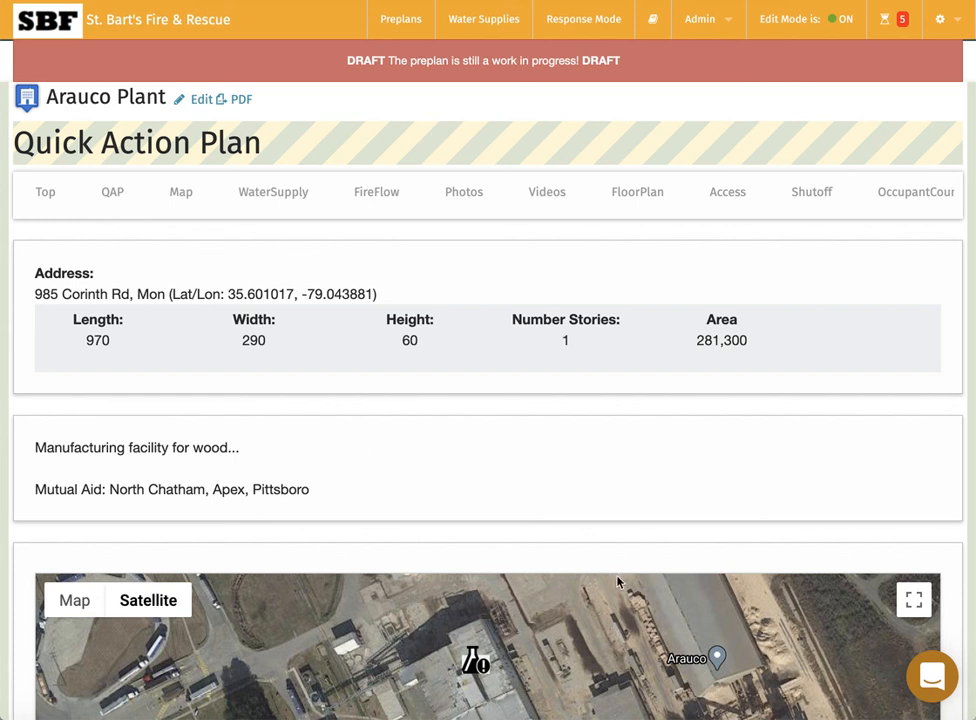
{"action": "left_click", "coordinate": [932, 680]}
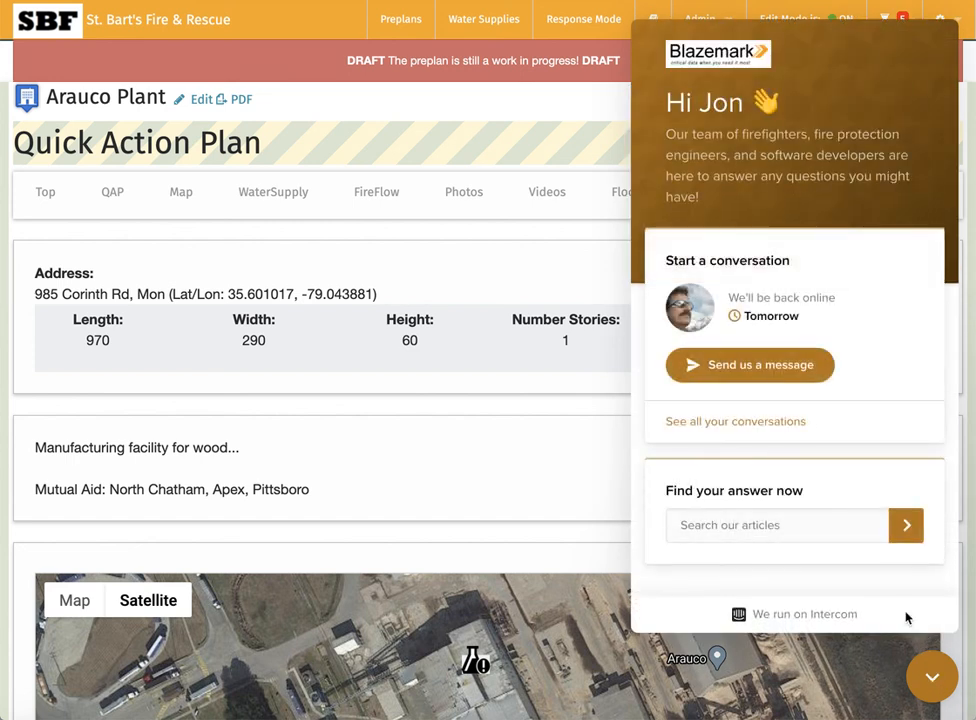
Search the help articles for 'phone', review the results, then close the help panel.
{"action": "left_click", "coordinate": [744, 525]}
{"action": "type", "text": "phone"}
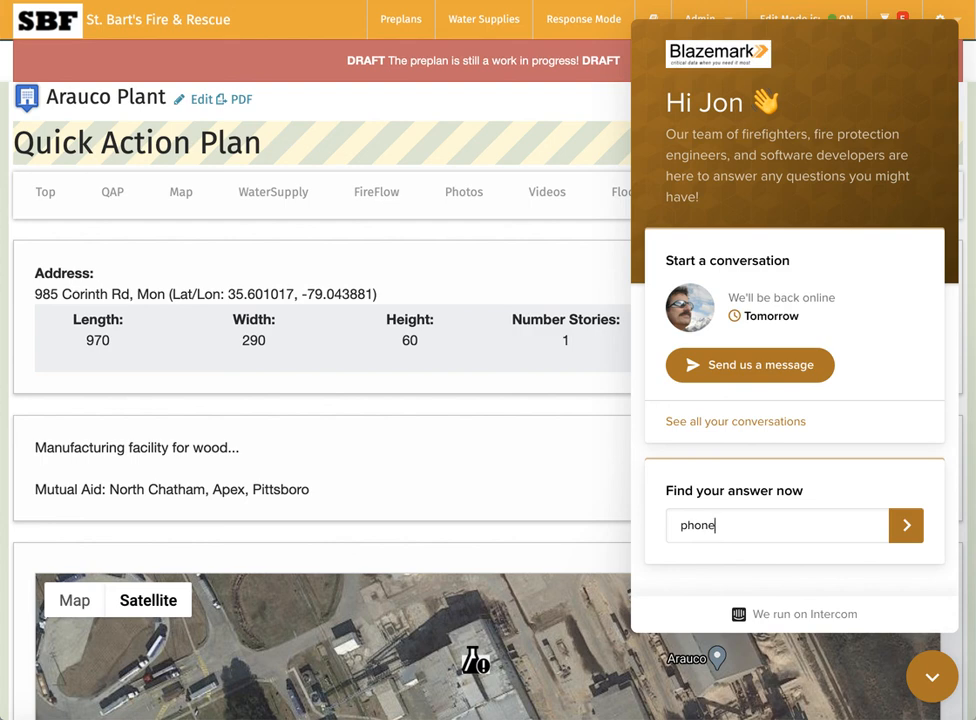
{"action": "key", "text": "Return"}
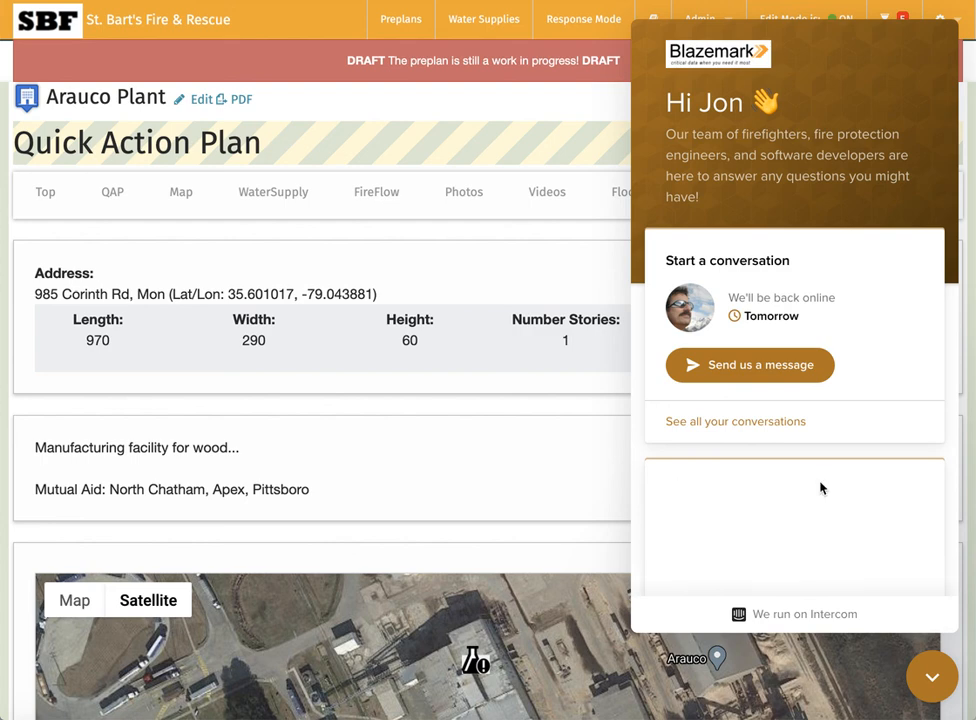
{"action": "scroll", "coordinate": [820, 488], "scroll_direction": "down", "scroll_amount": 3}
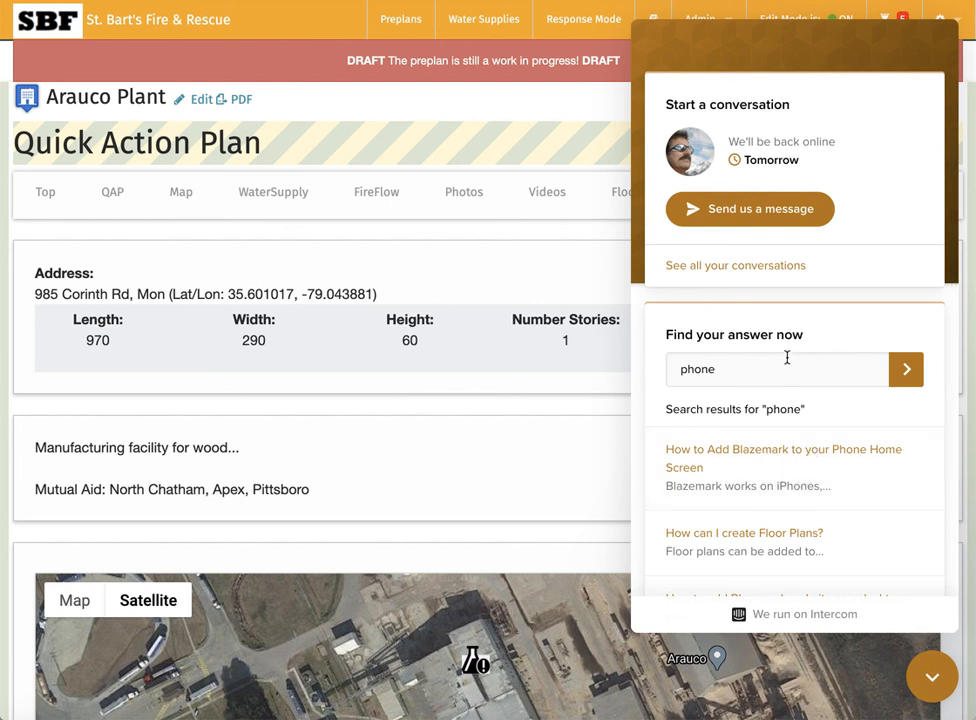
{"action": "scroll", "coordinate": [700, 395], "scroll_direction": "up", "scroll_amount": 1}
{"action": "scroll", "coordinate": [700, 395], "scroll_direction": "up", "scroll_amount": 2}
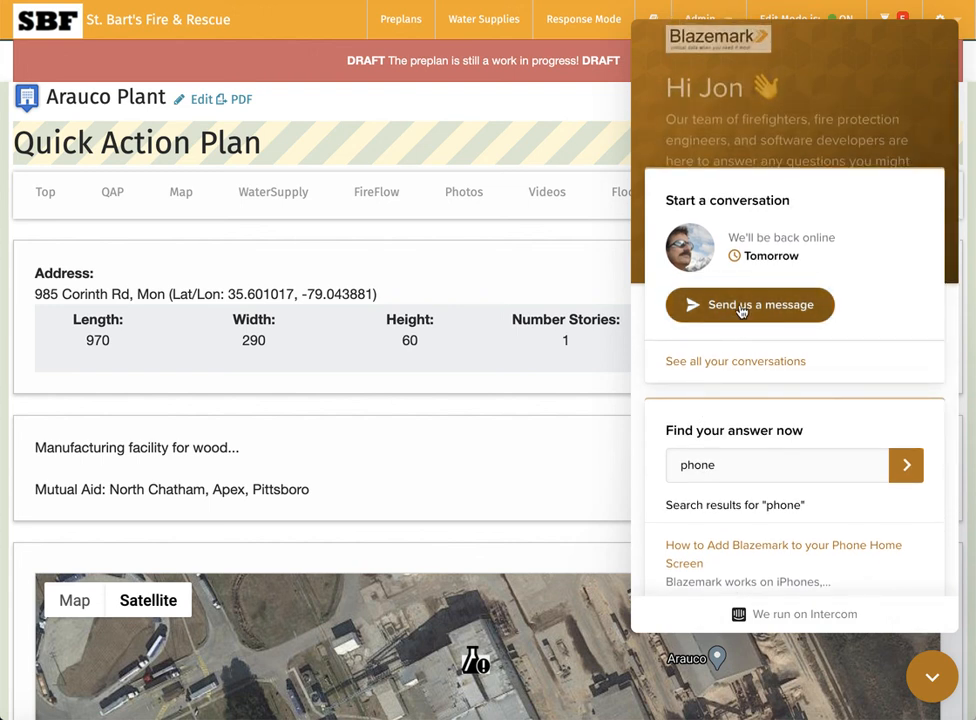
{"action": "left_click", "coordinate": [932, 686]}
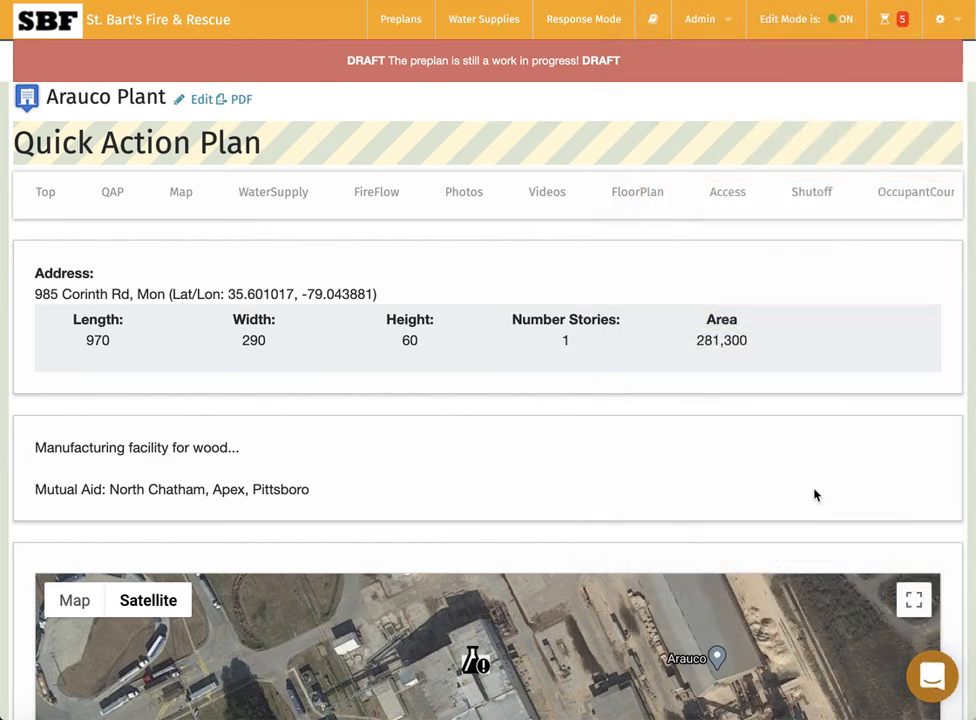